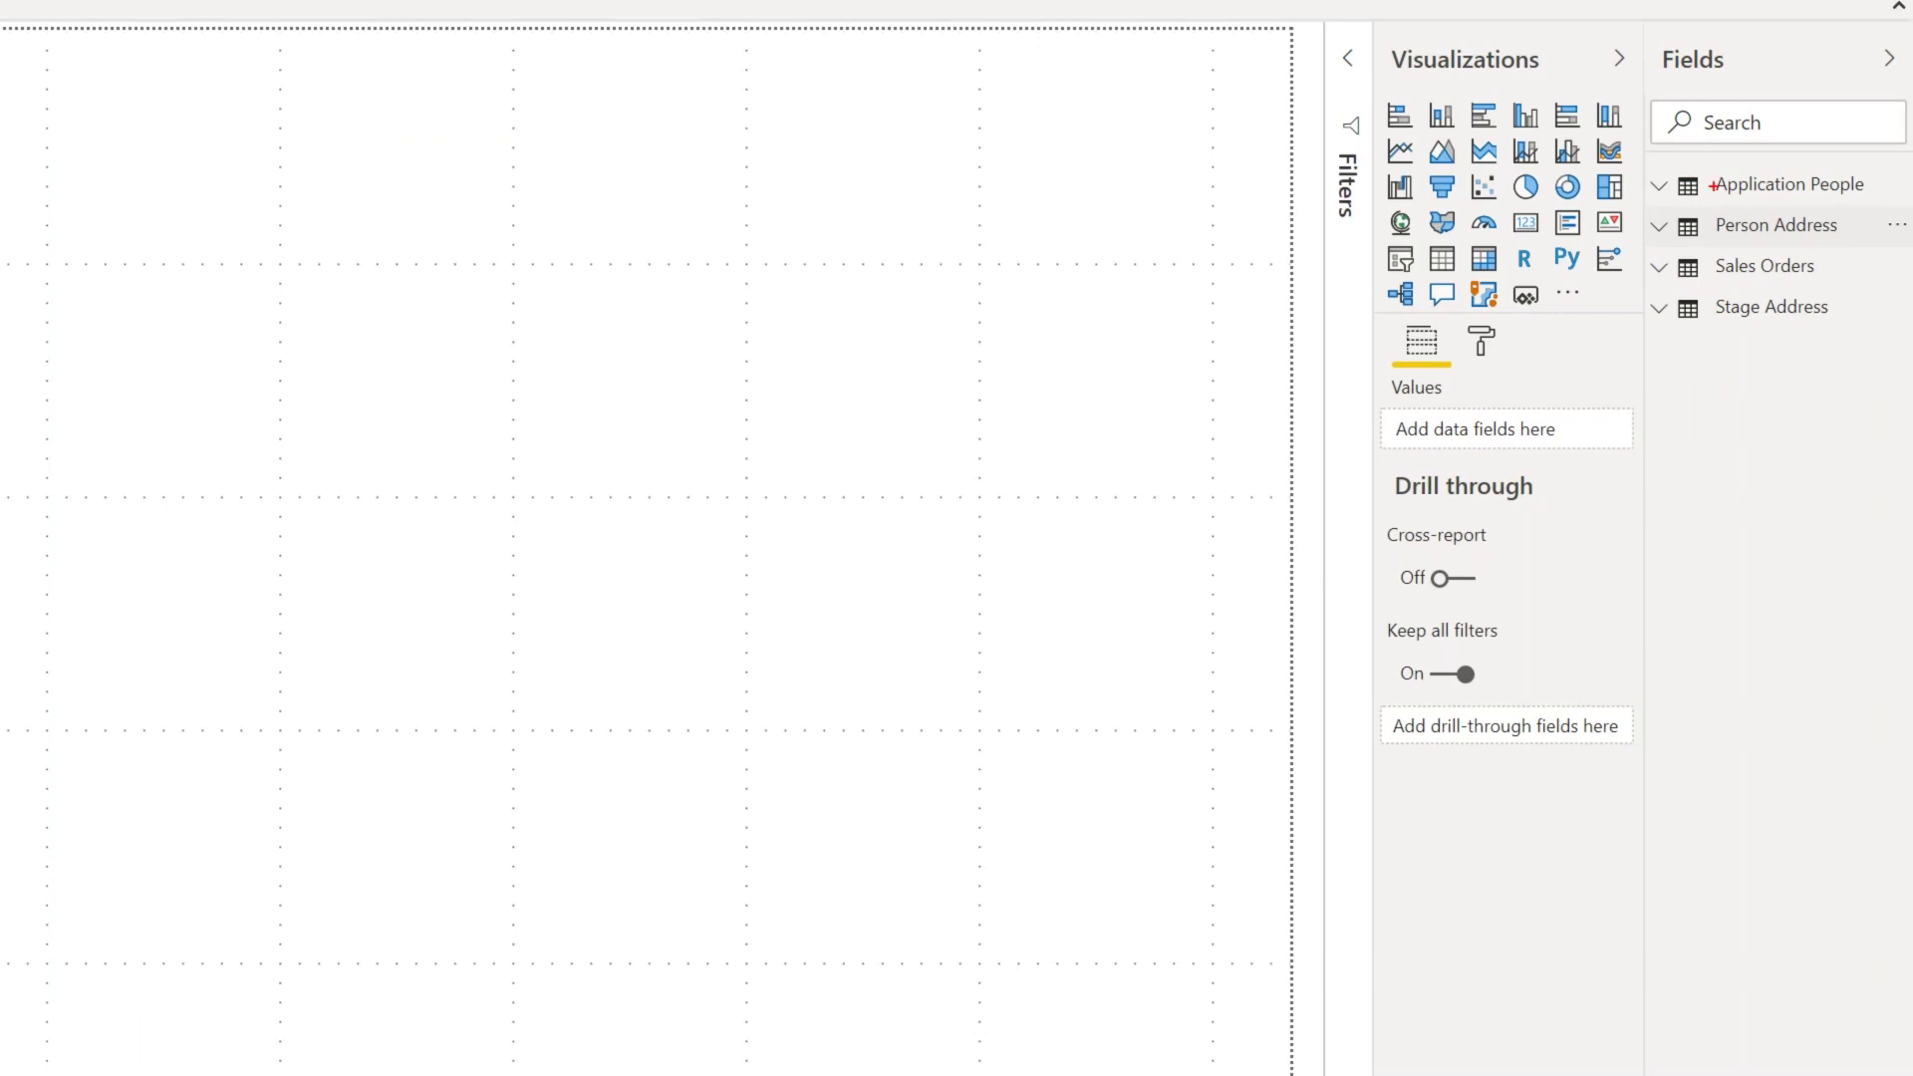
- Open the report's queries in the Power Query Editor for transforming data
left_click_drag(1661, 164, 1911, 377)
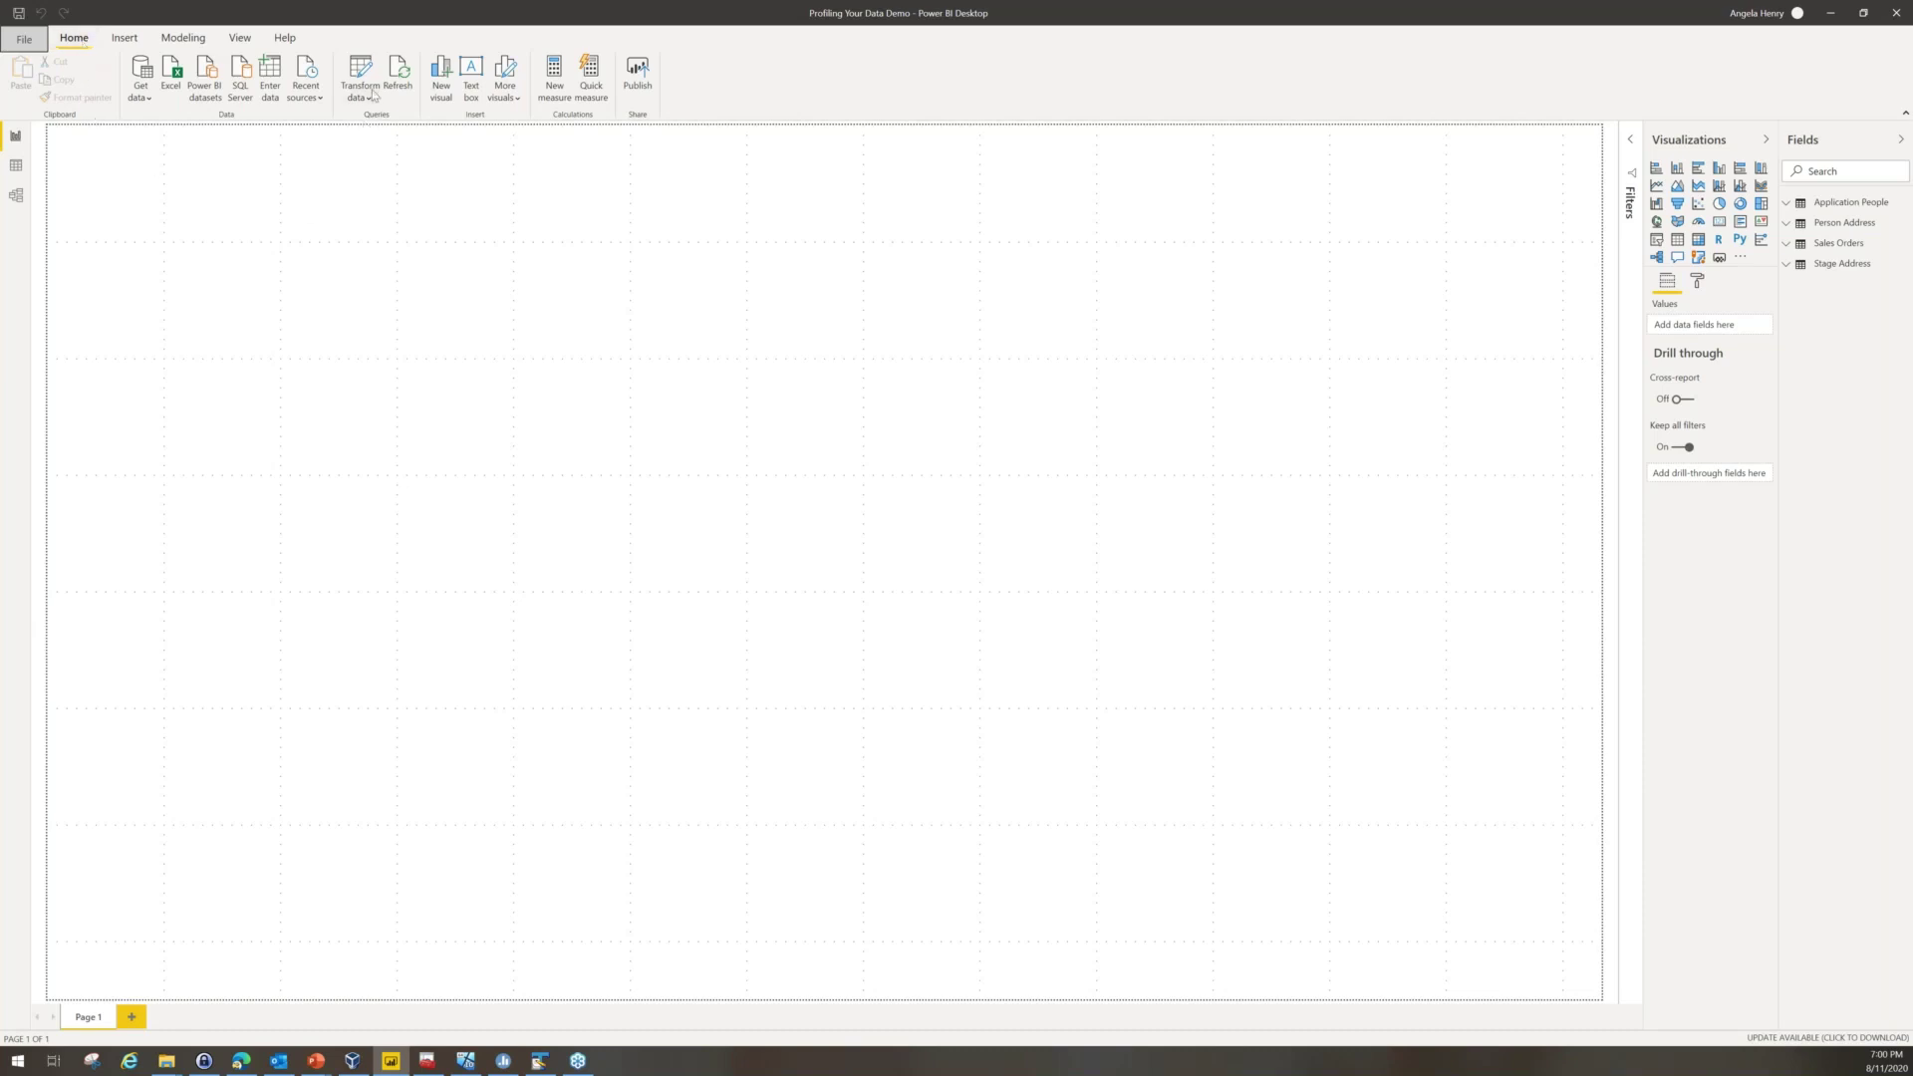
left_click(368, 100)
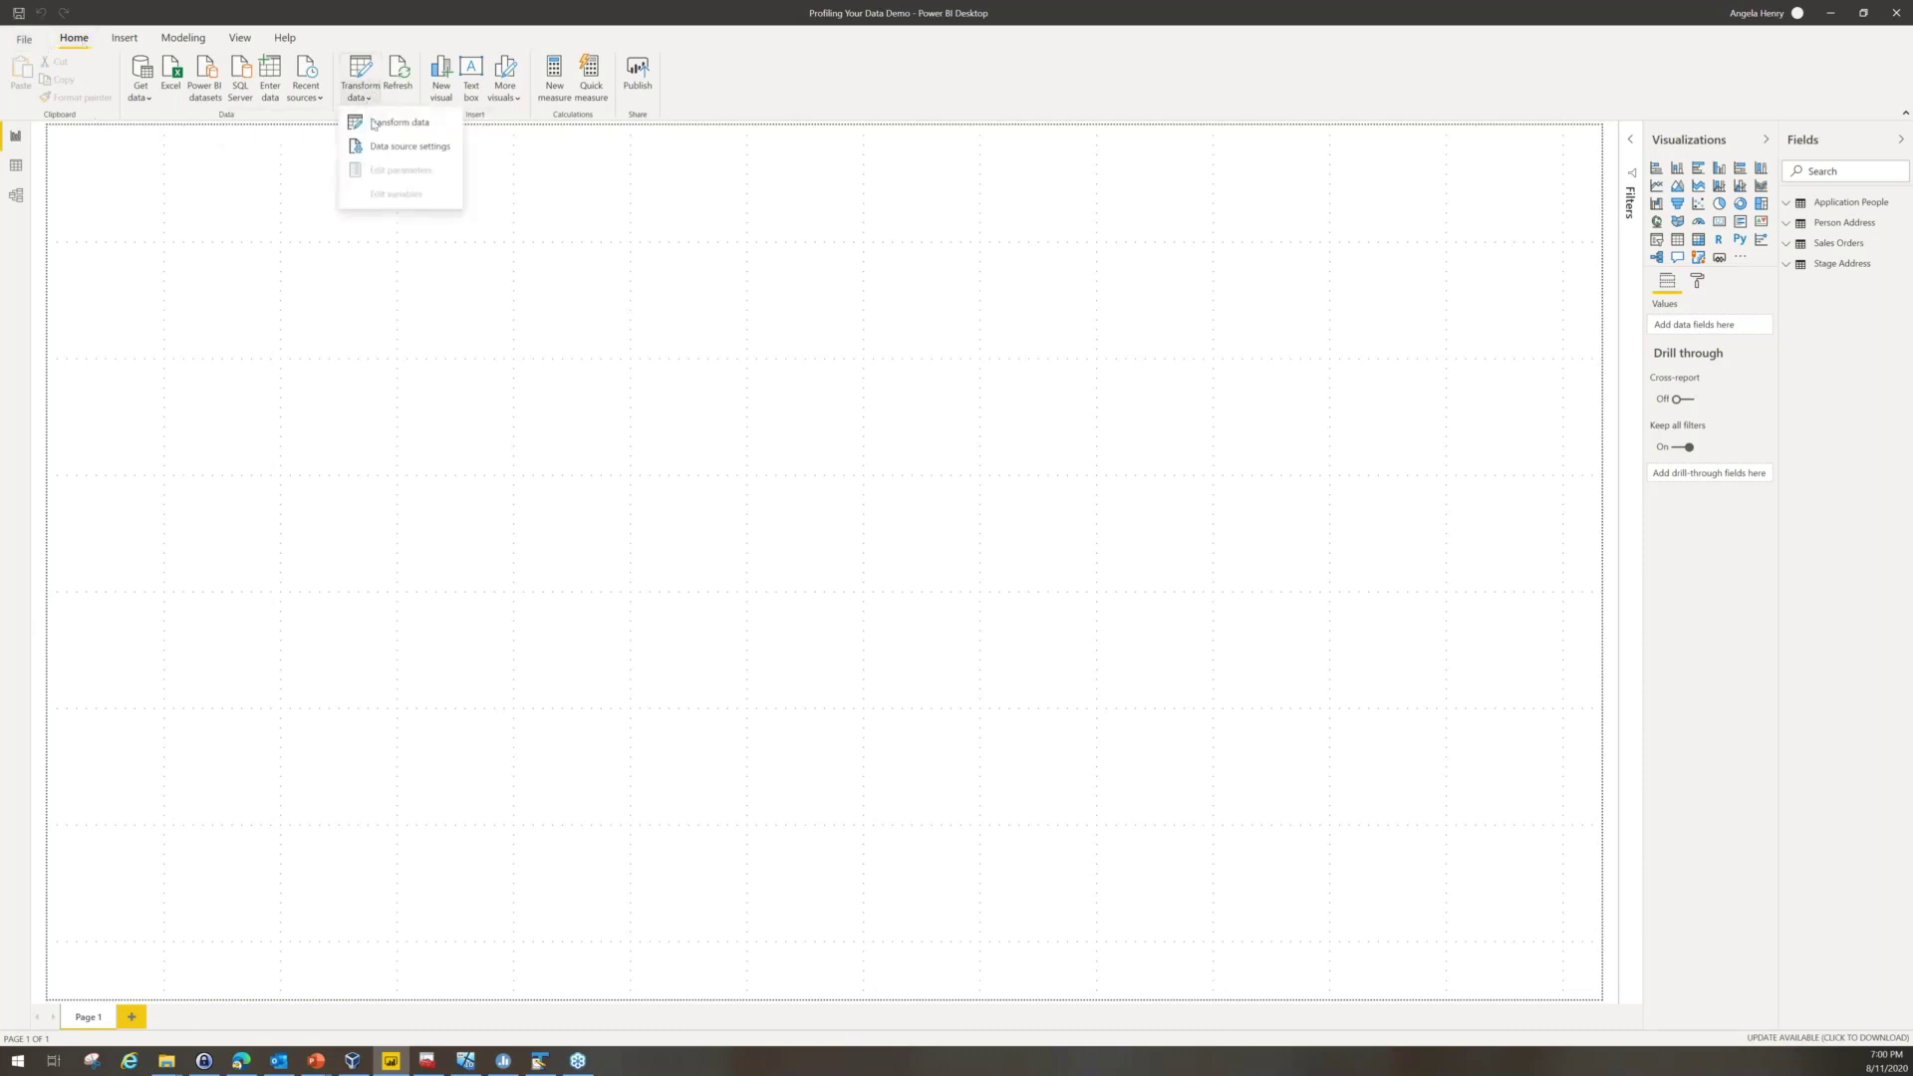
left_click(372, 126)
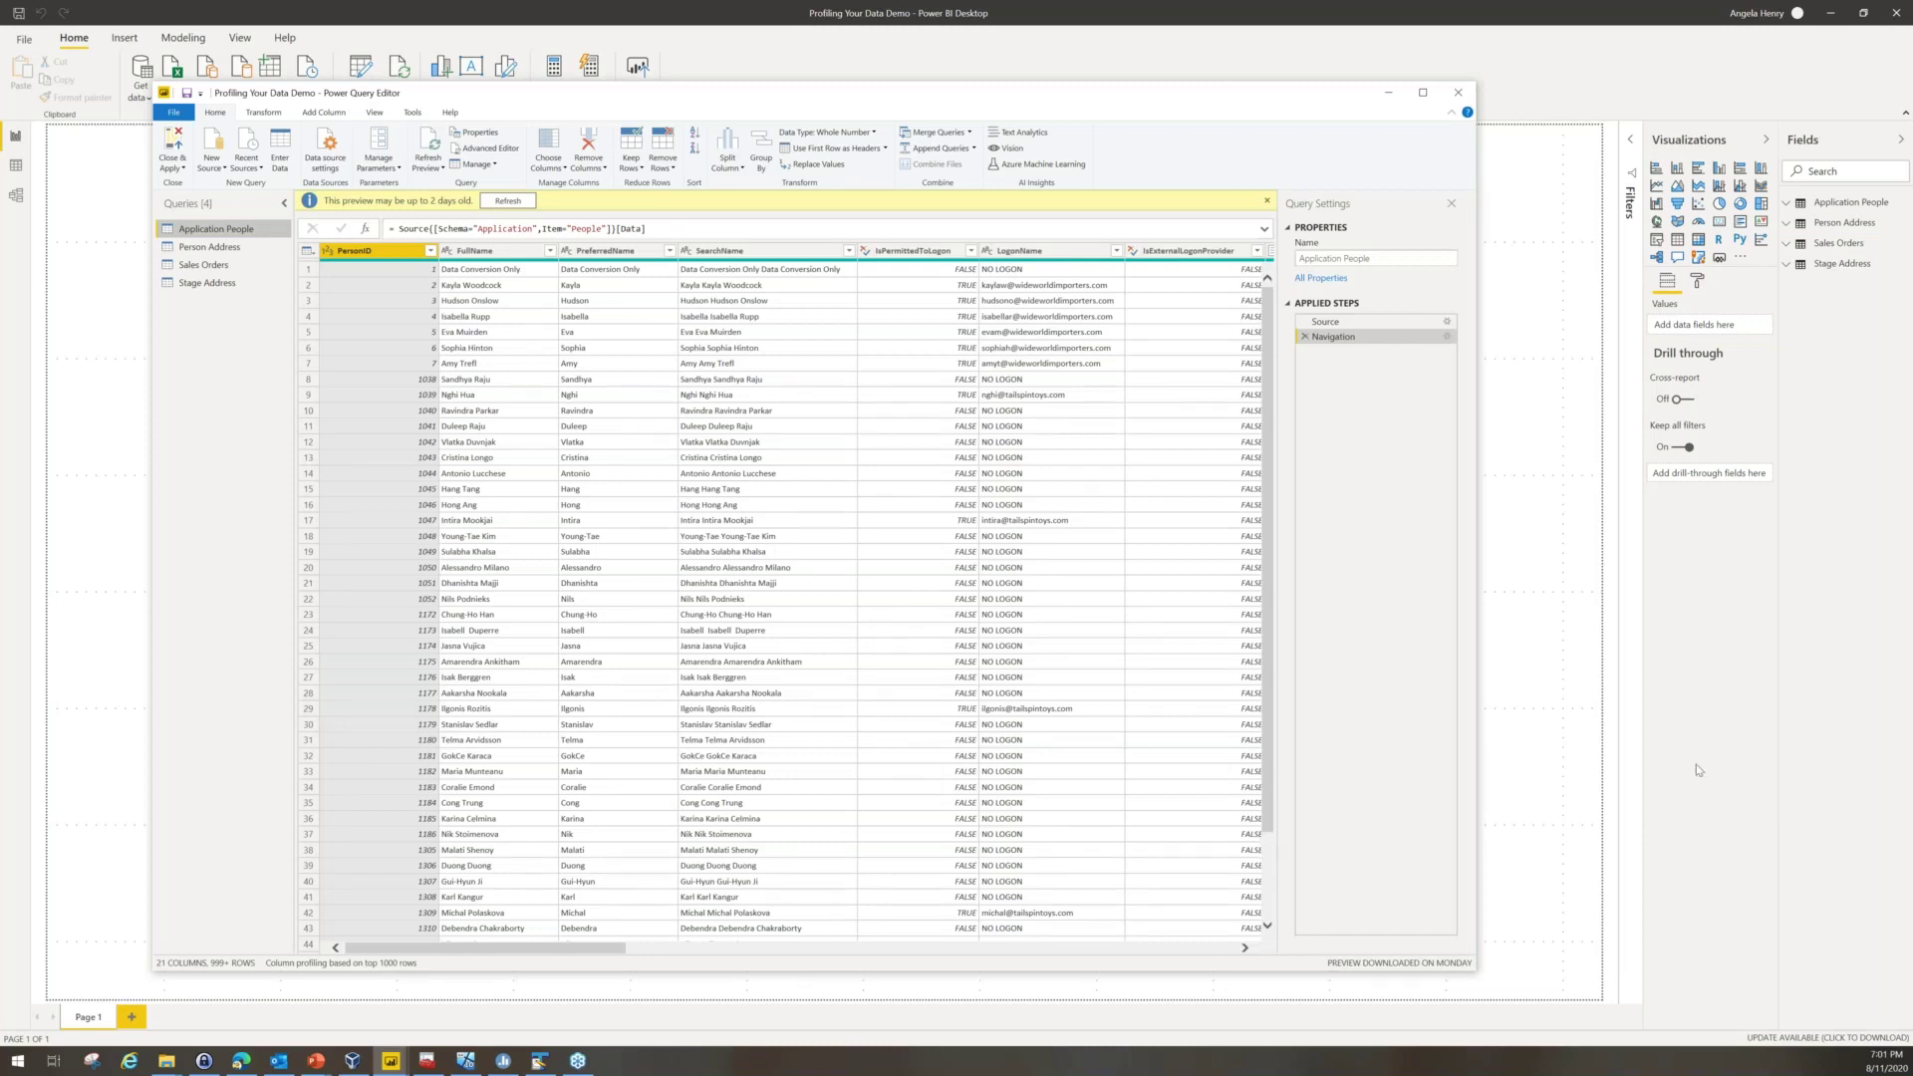
left_click(1732, 758)
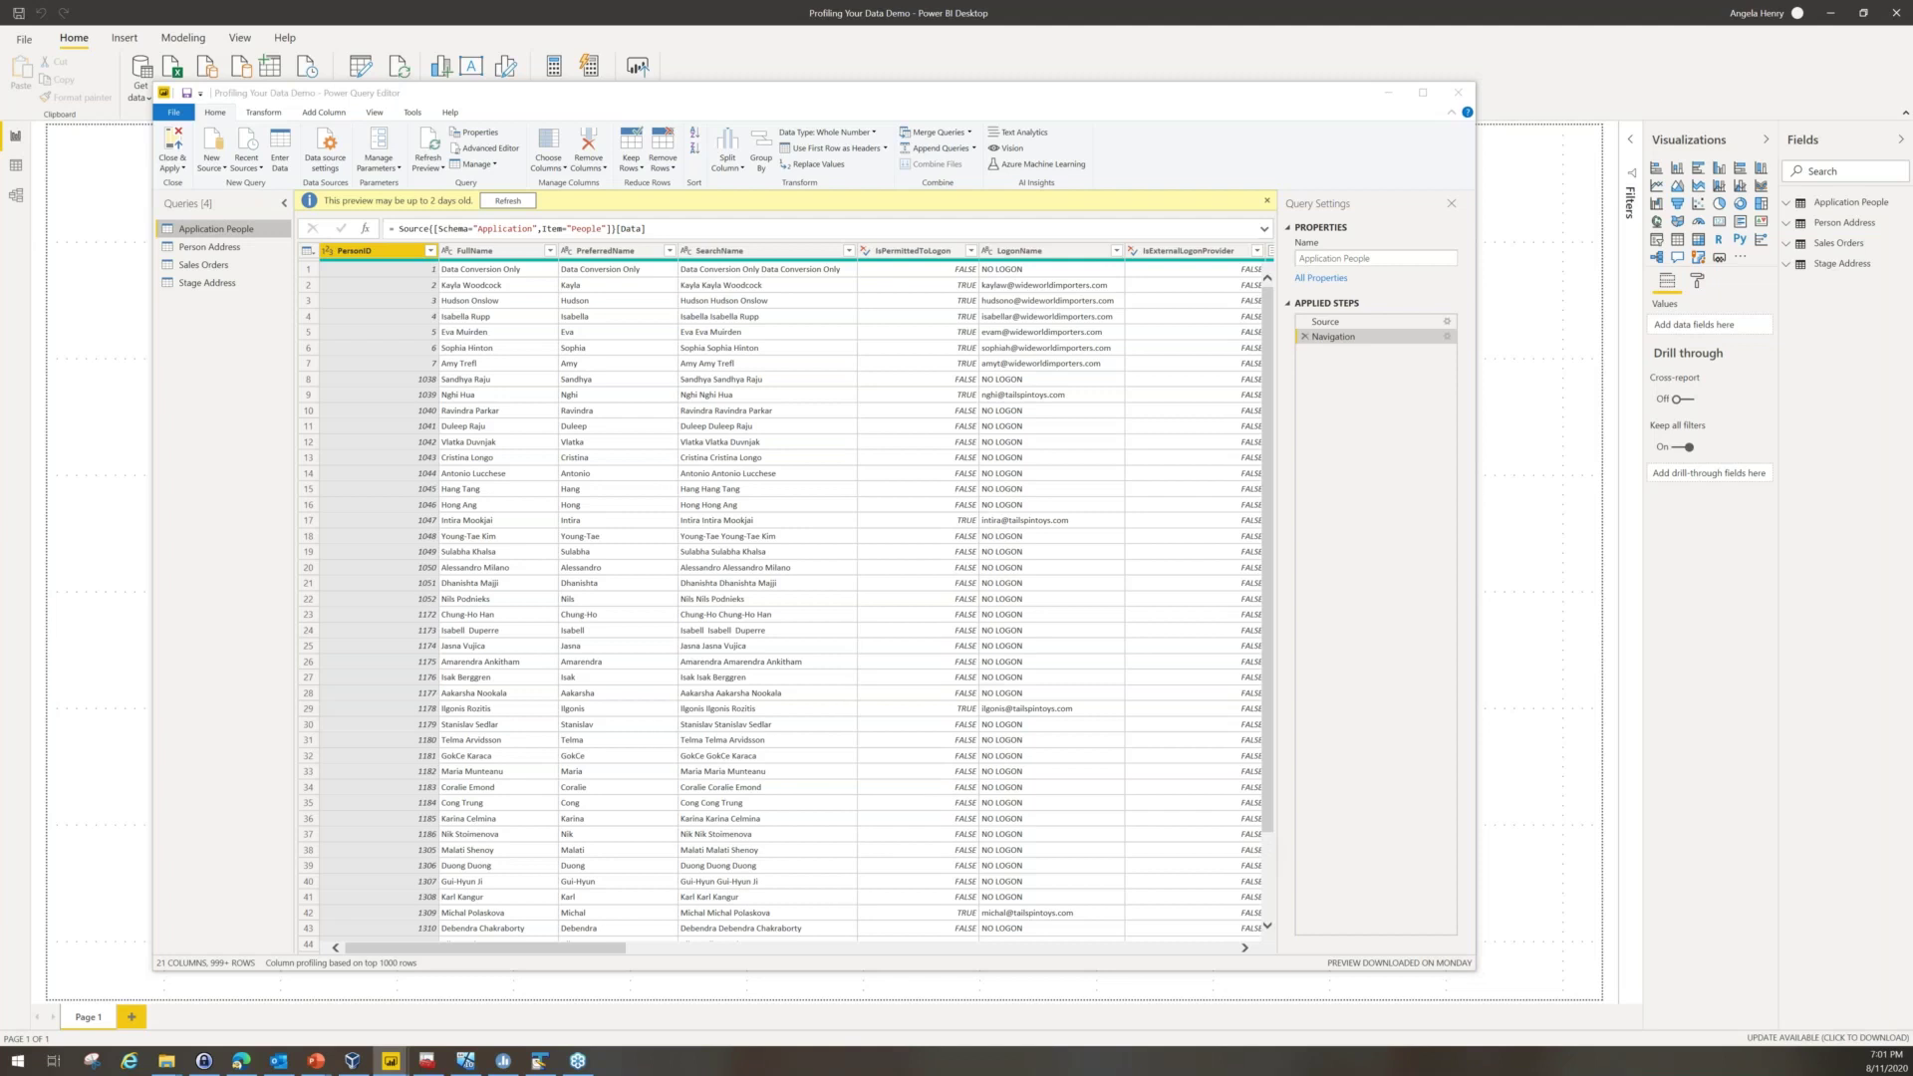
left_click(1174, 683)
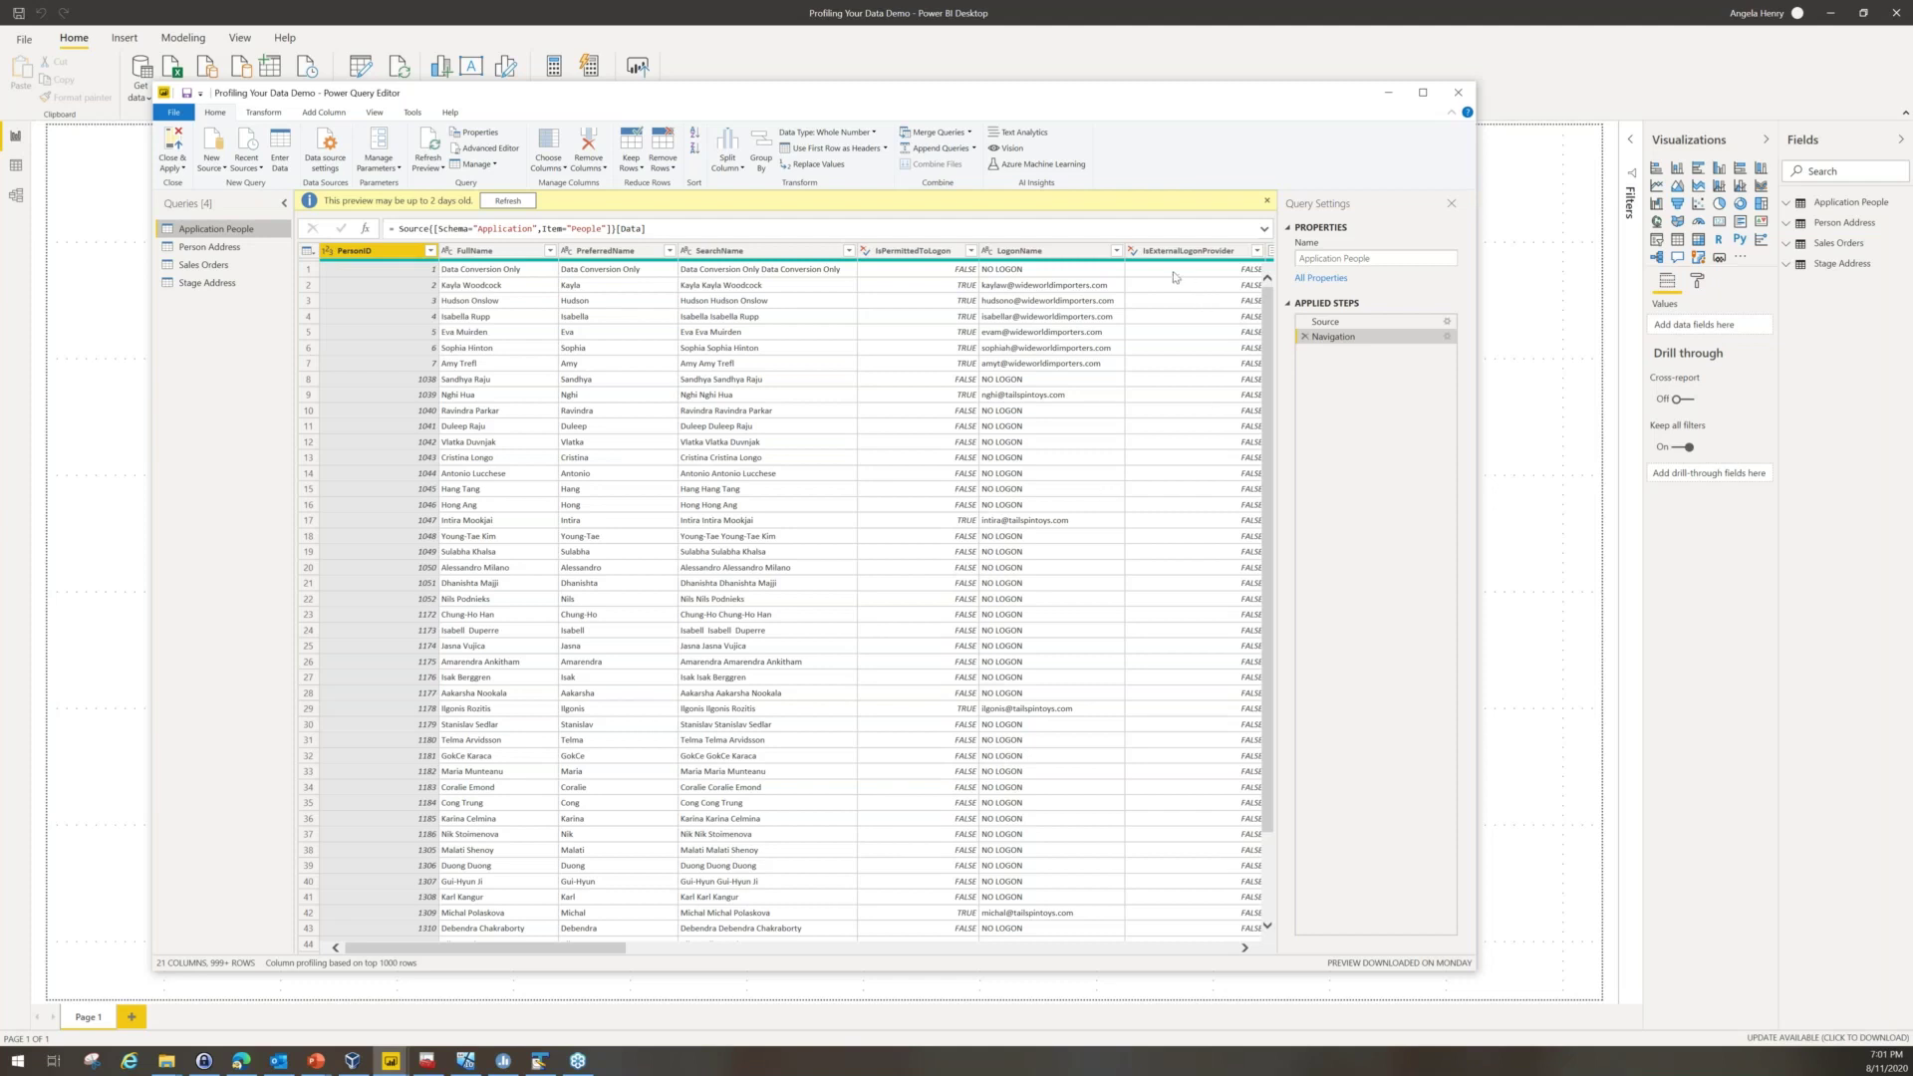
- Turn on column quality, column distribution and column profile for the Application People query preview
mouse_move(1171, 264)
mouse_move(1159, 263)
left_click(375, 112)
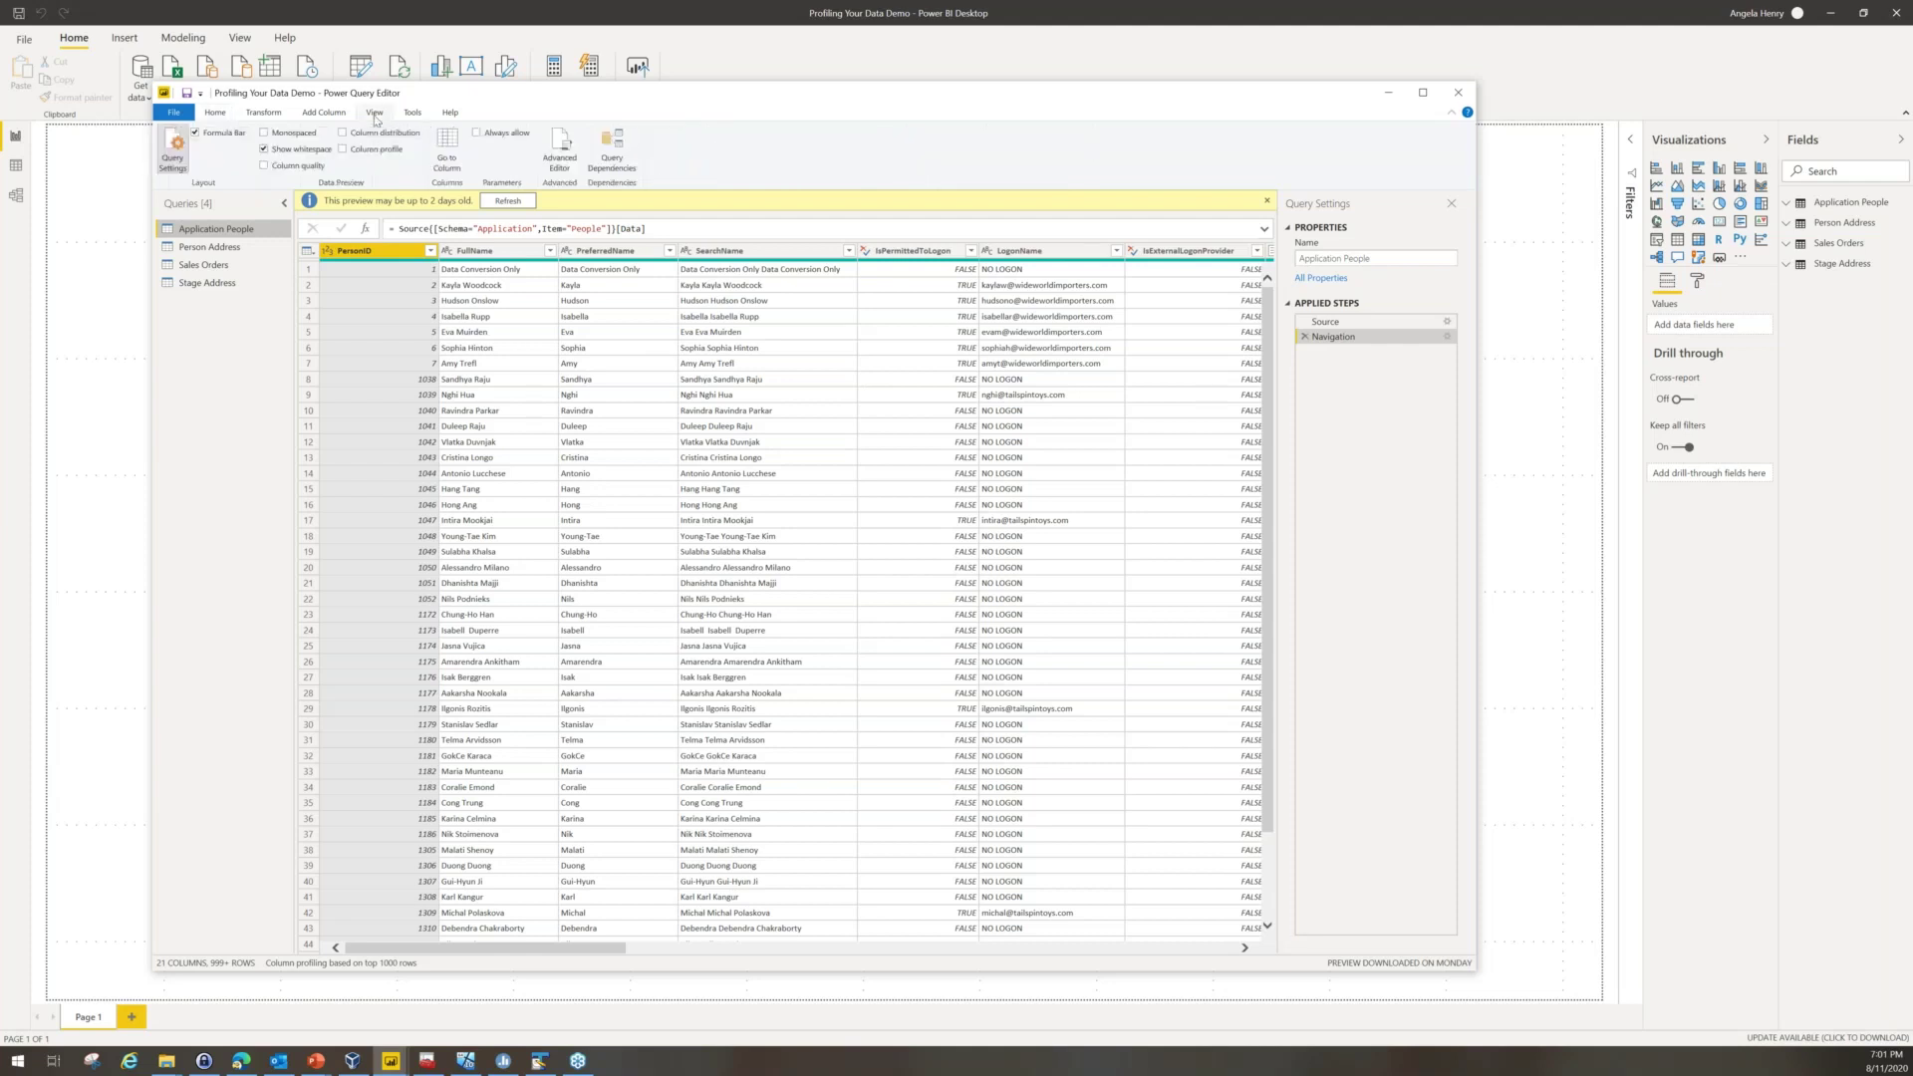
left_click(287, 167)
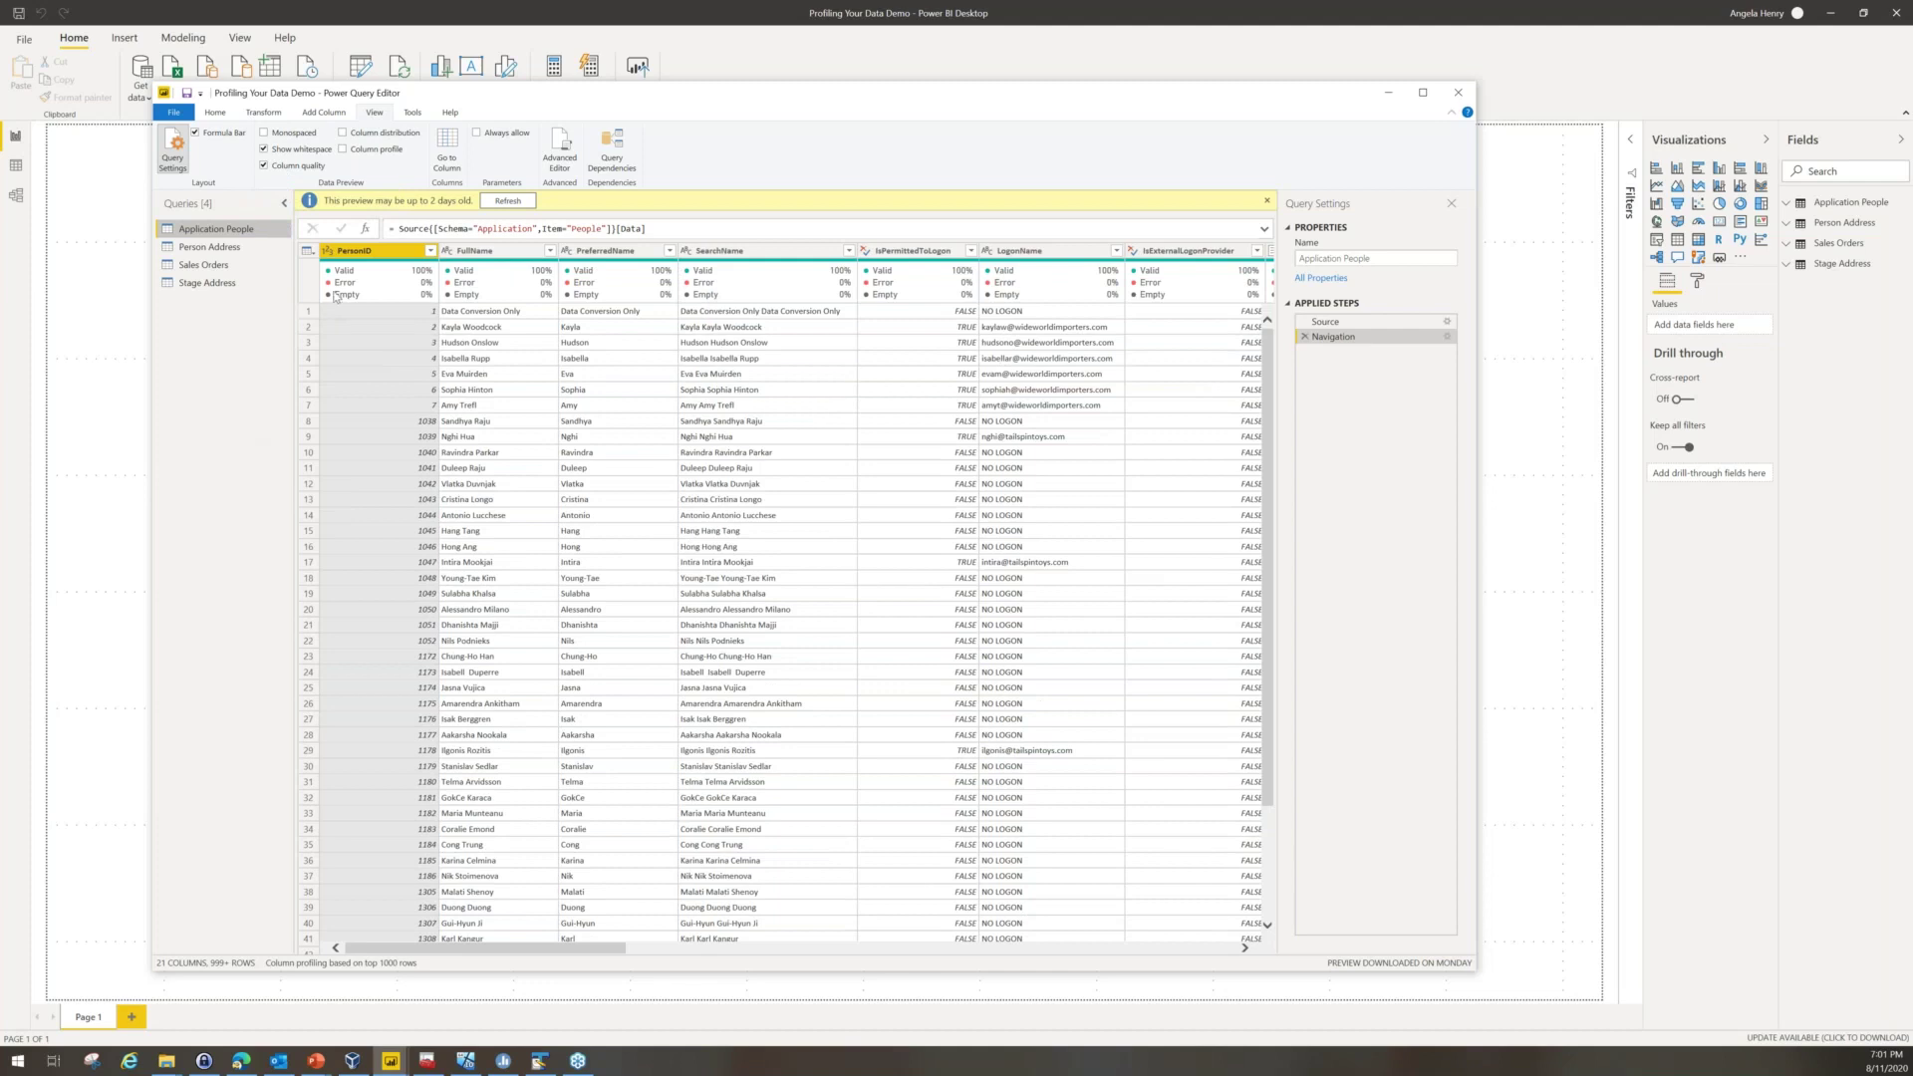
mouse_move(1212, 294)
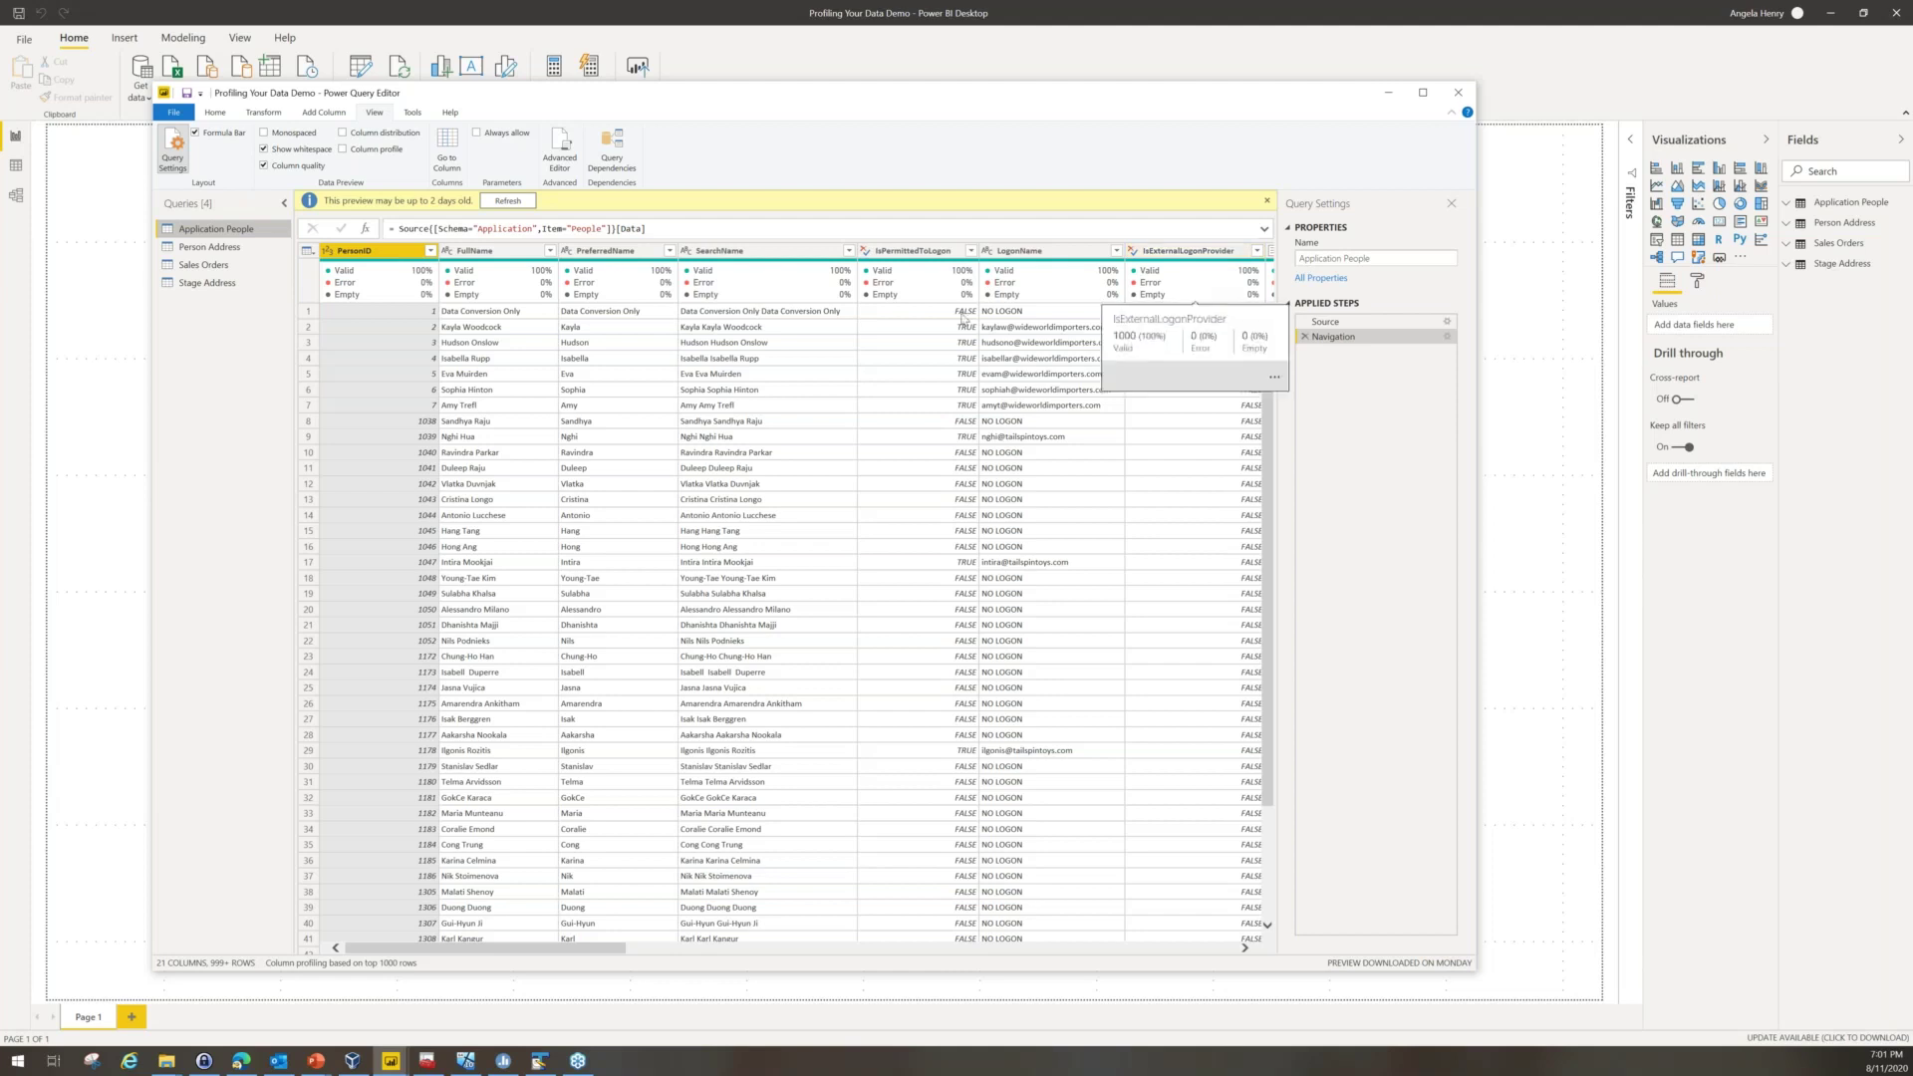
left_click(344, 134)
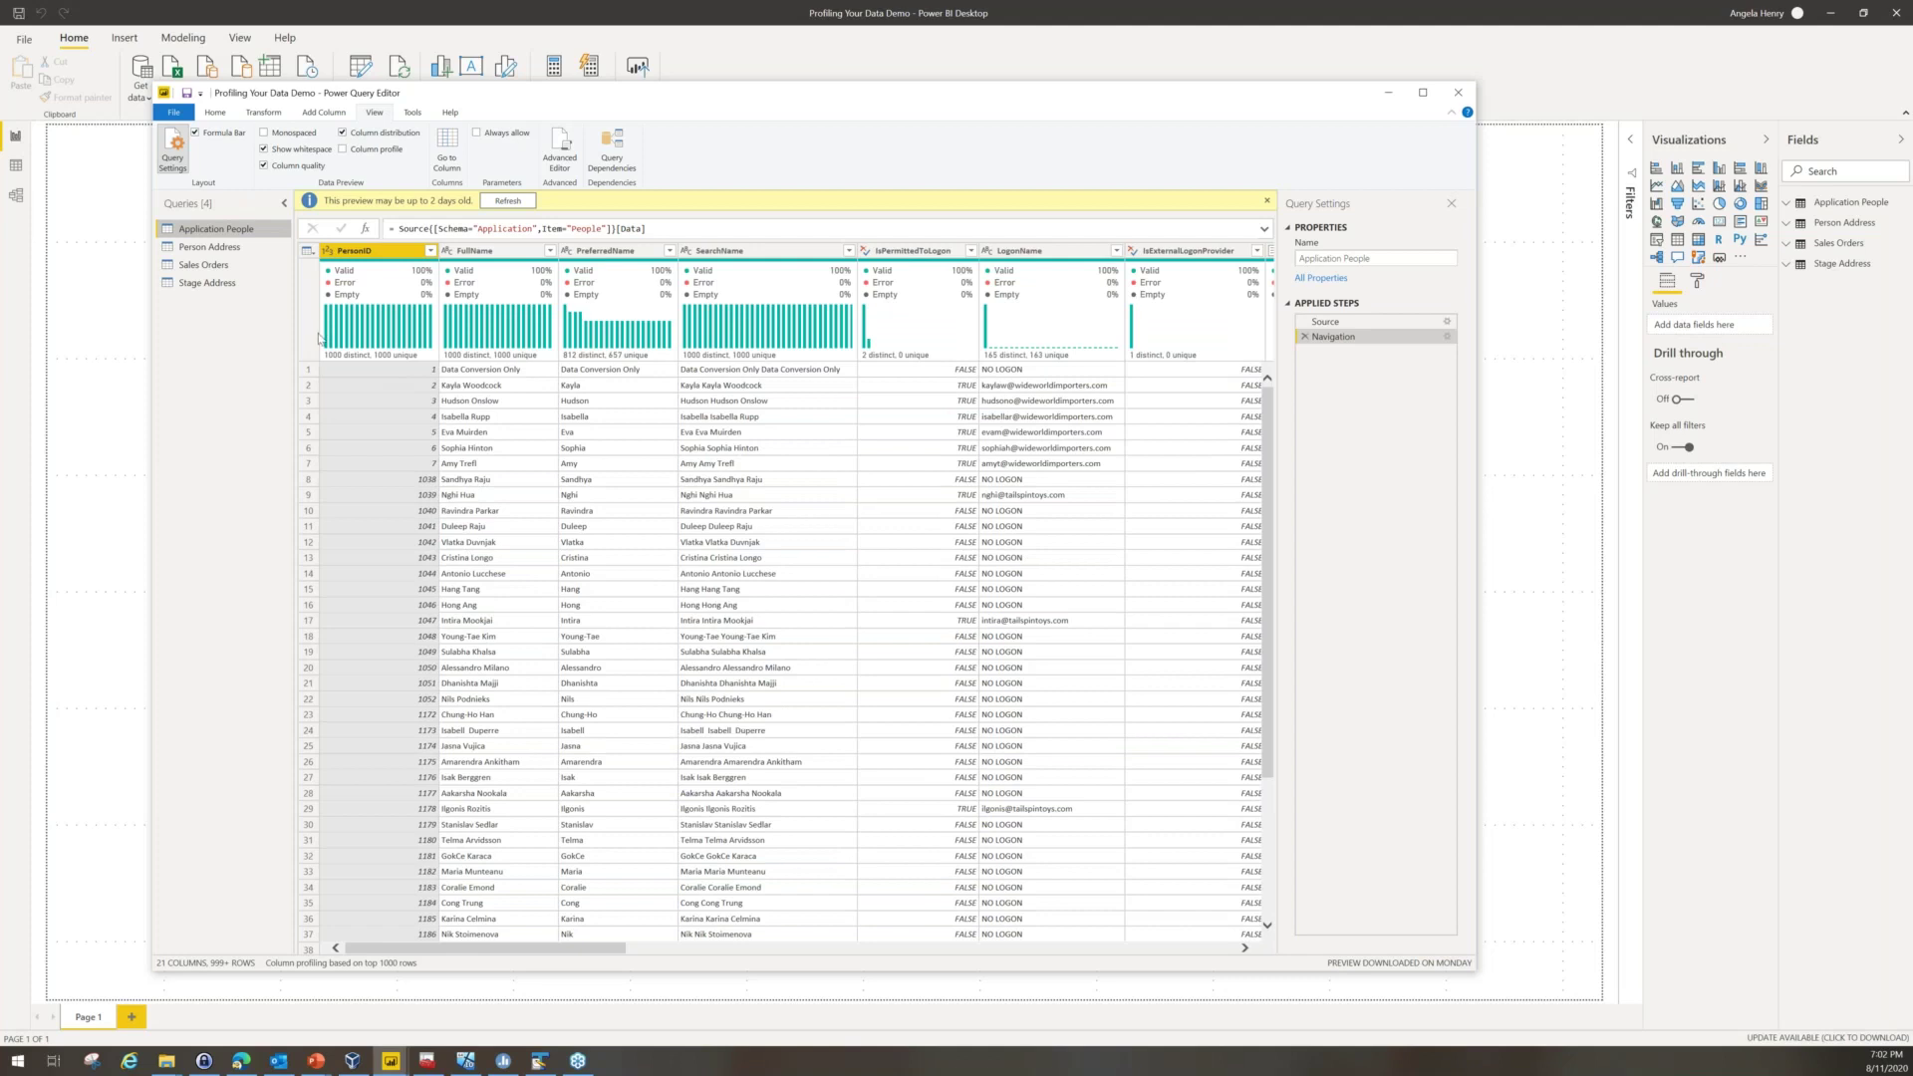
mouse_move(1165, 345)
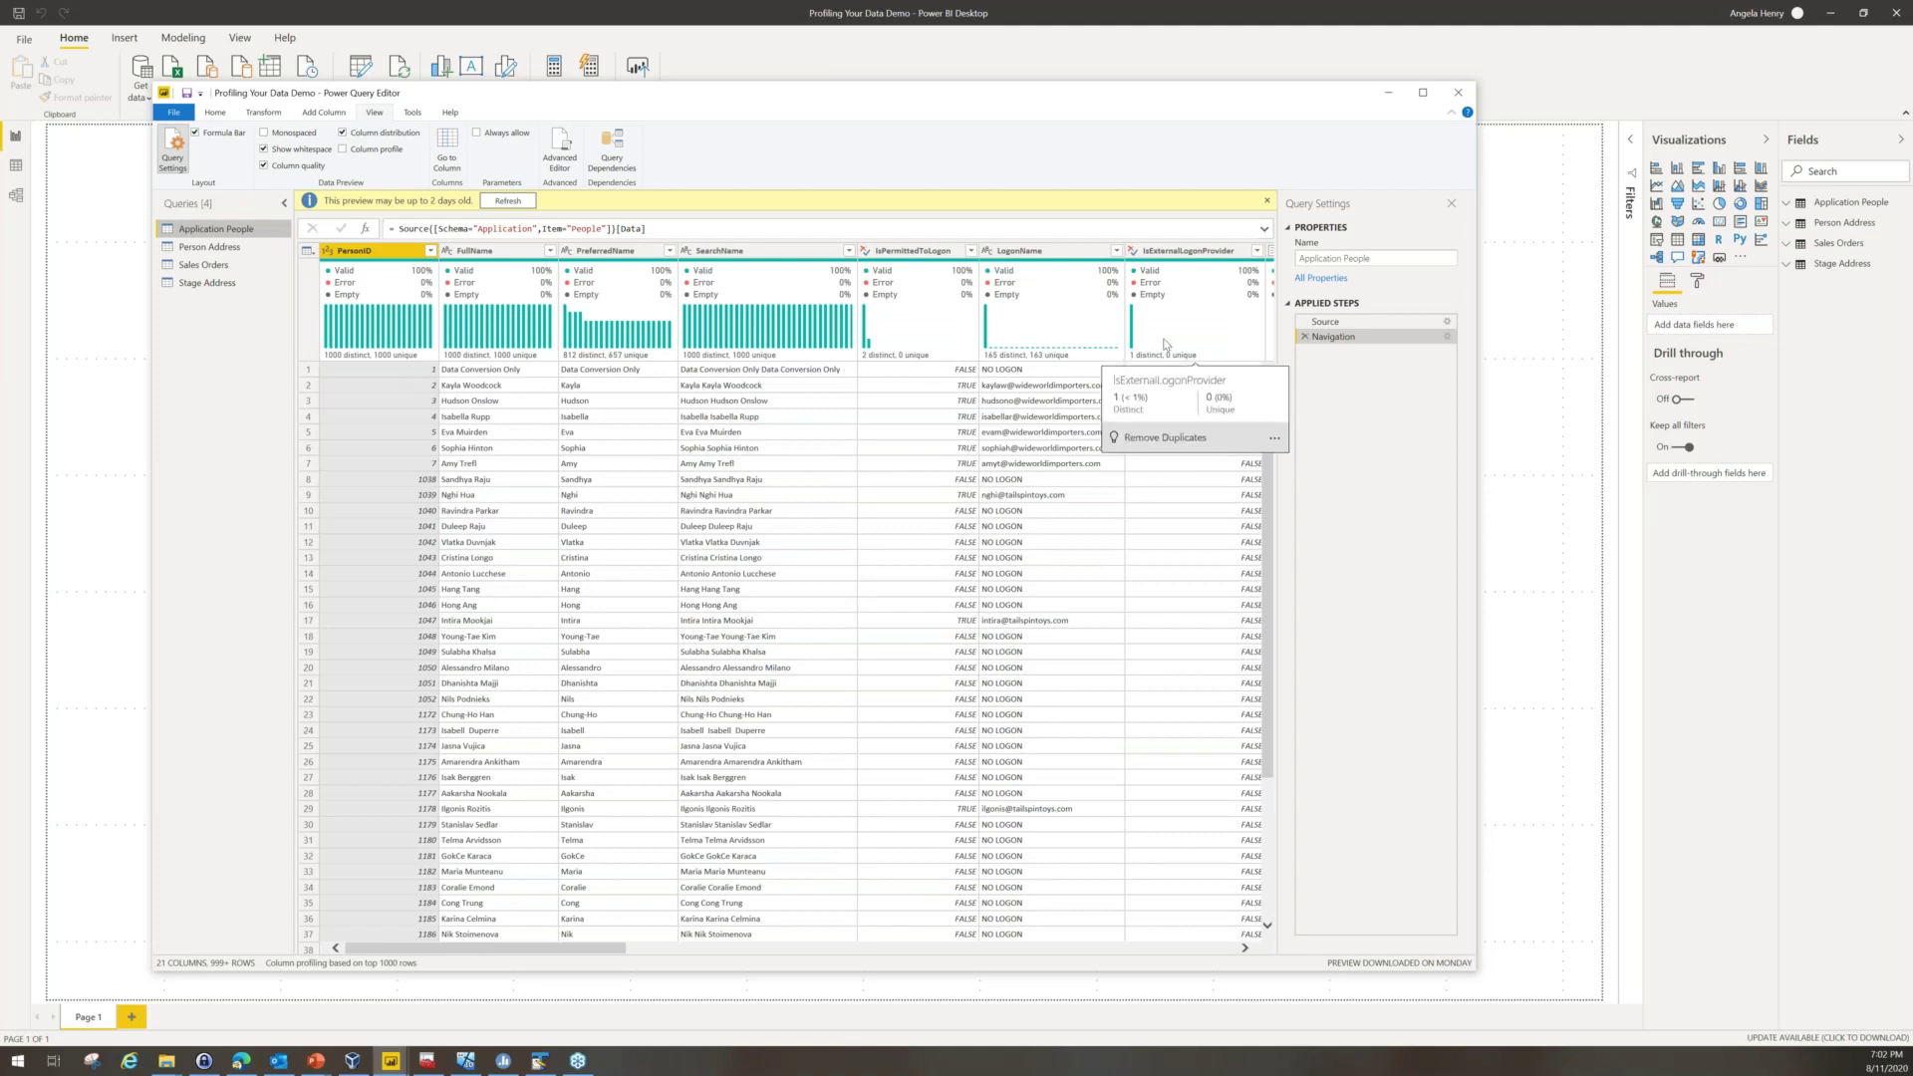
left_click(343, 150)
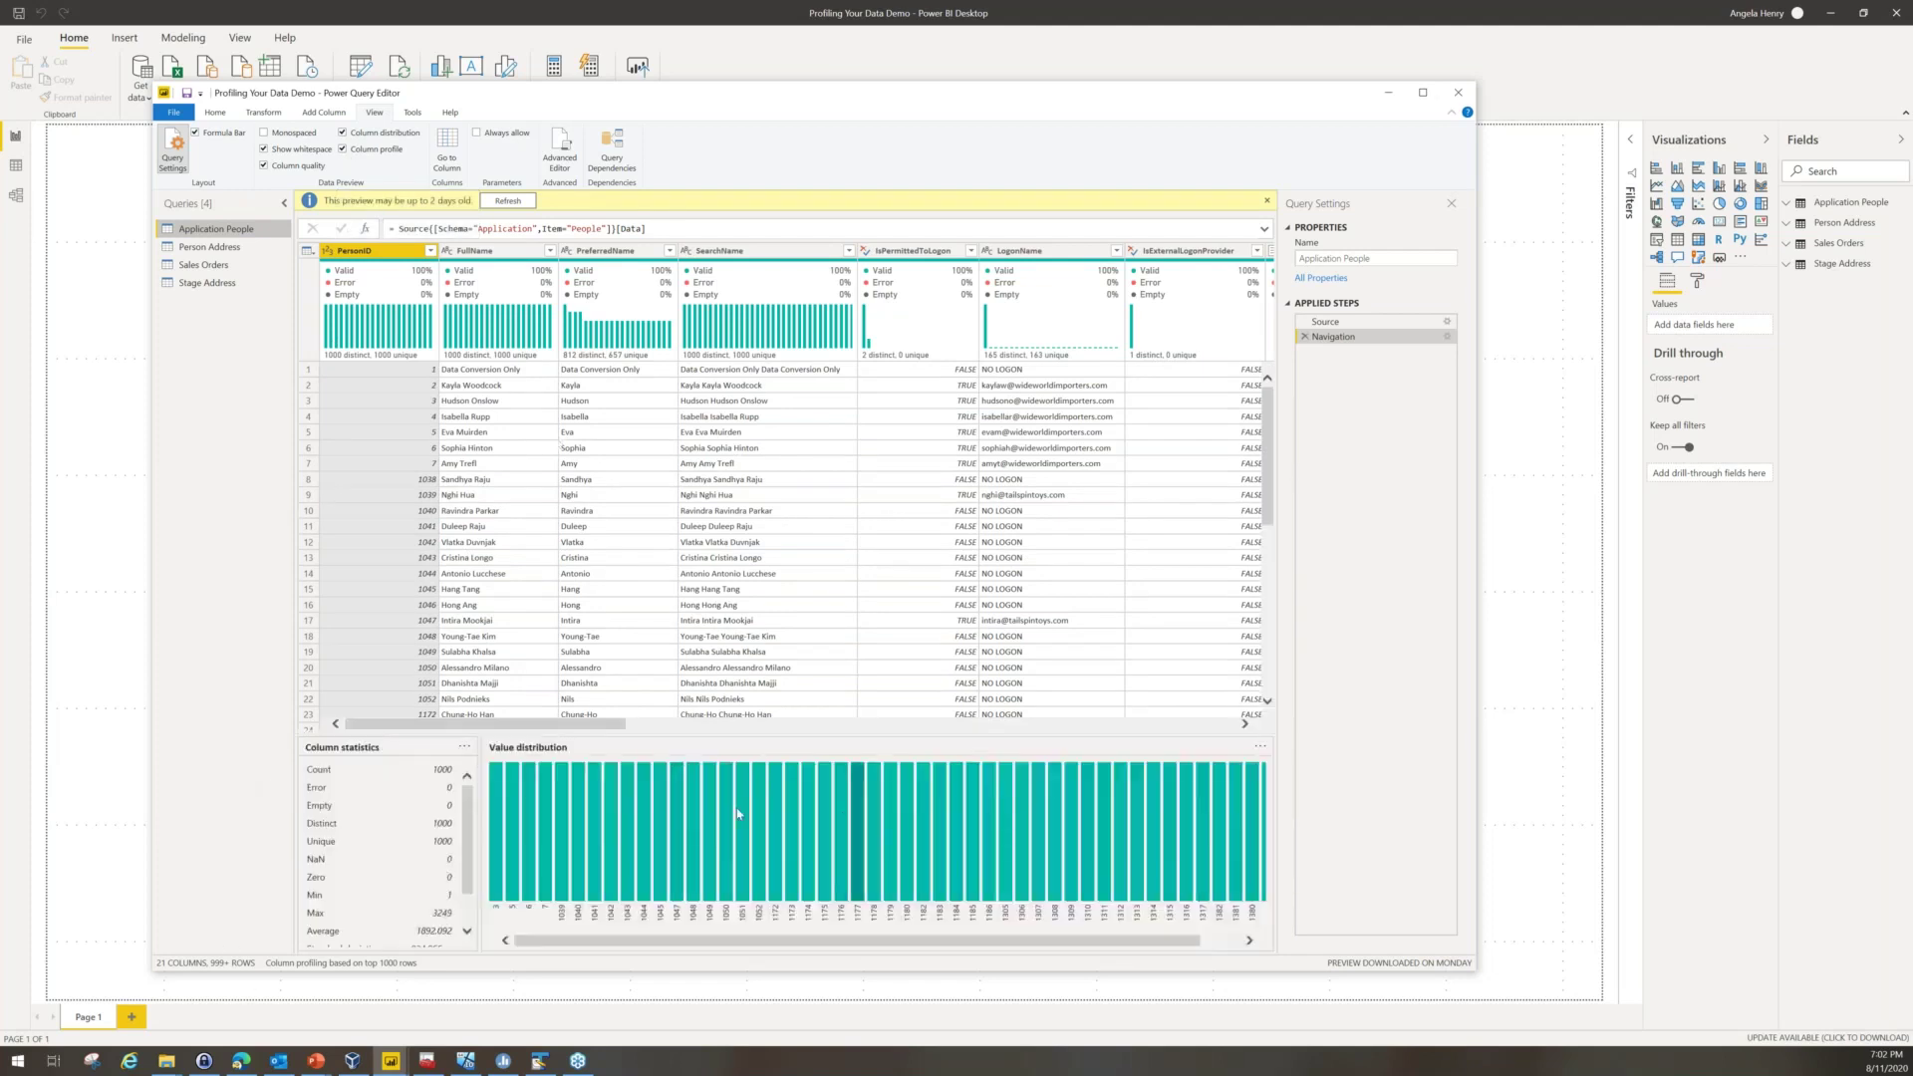
mouse_move(968, 902)
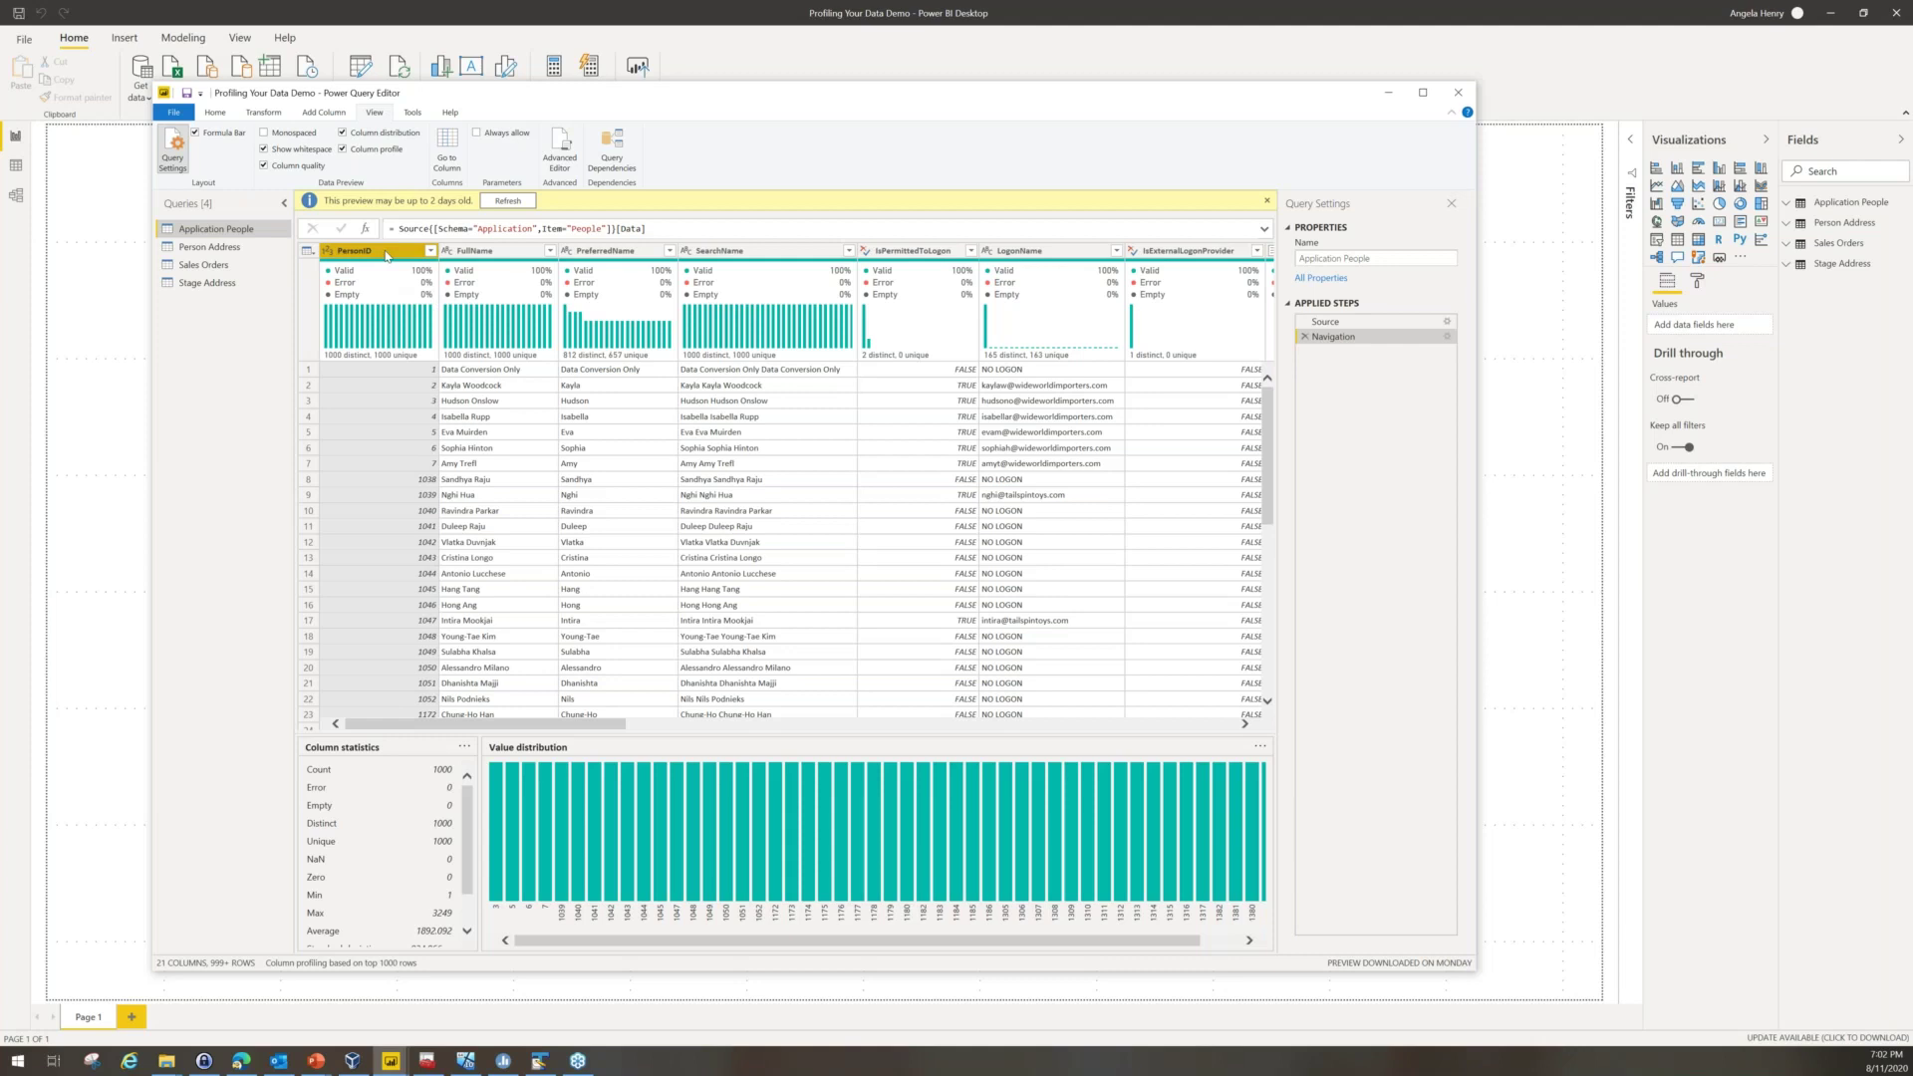
- Reposition the Power Query Editor window and review the full column statistics for the PersonID column
left_click_drag(732, 104, 906, 80)
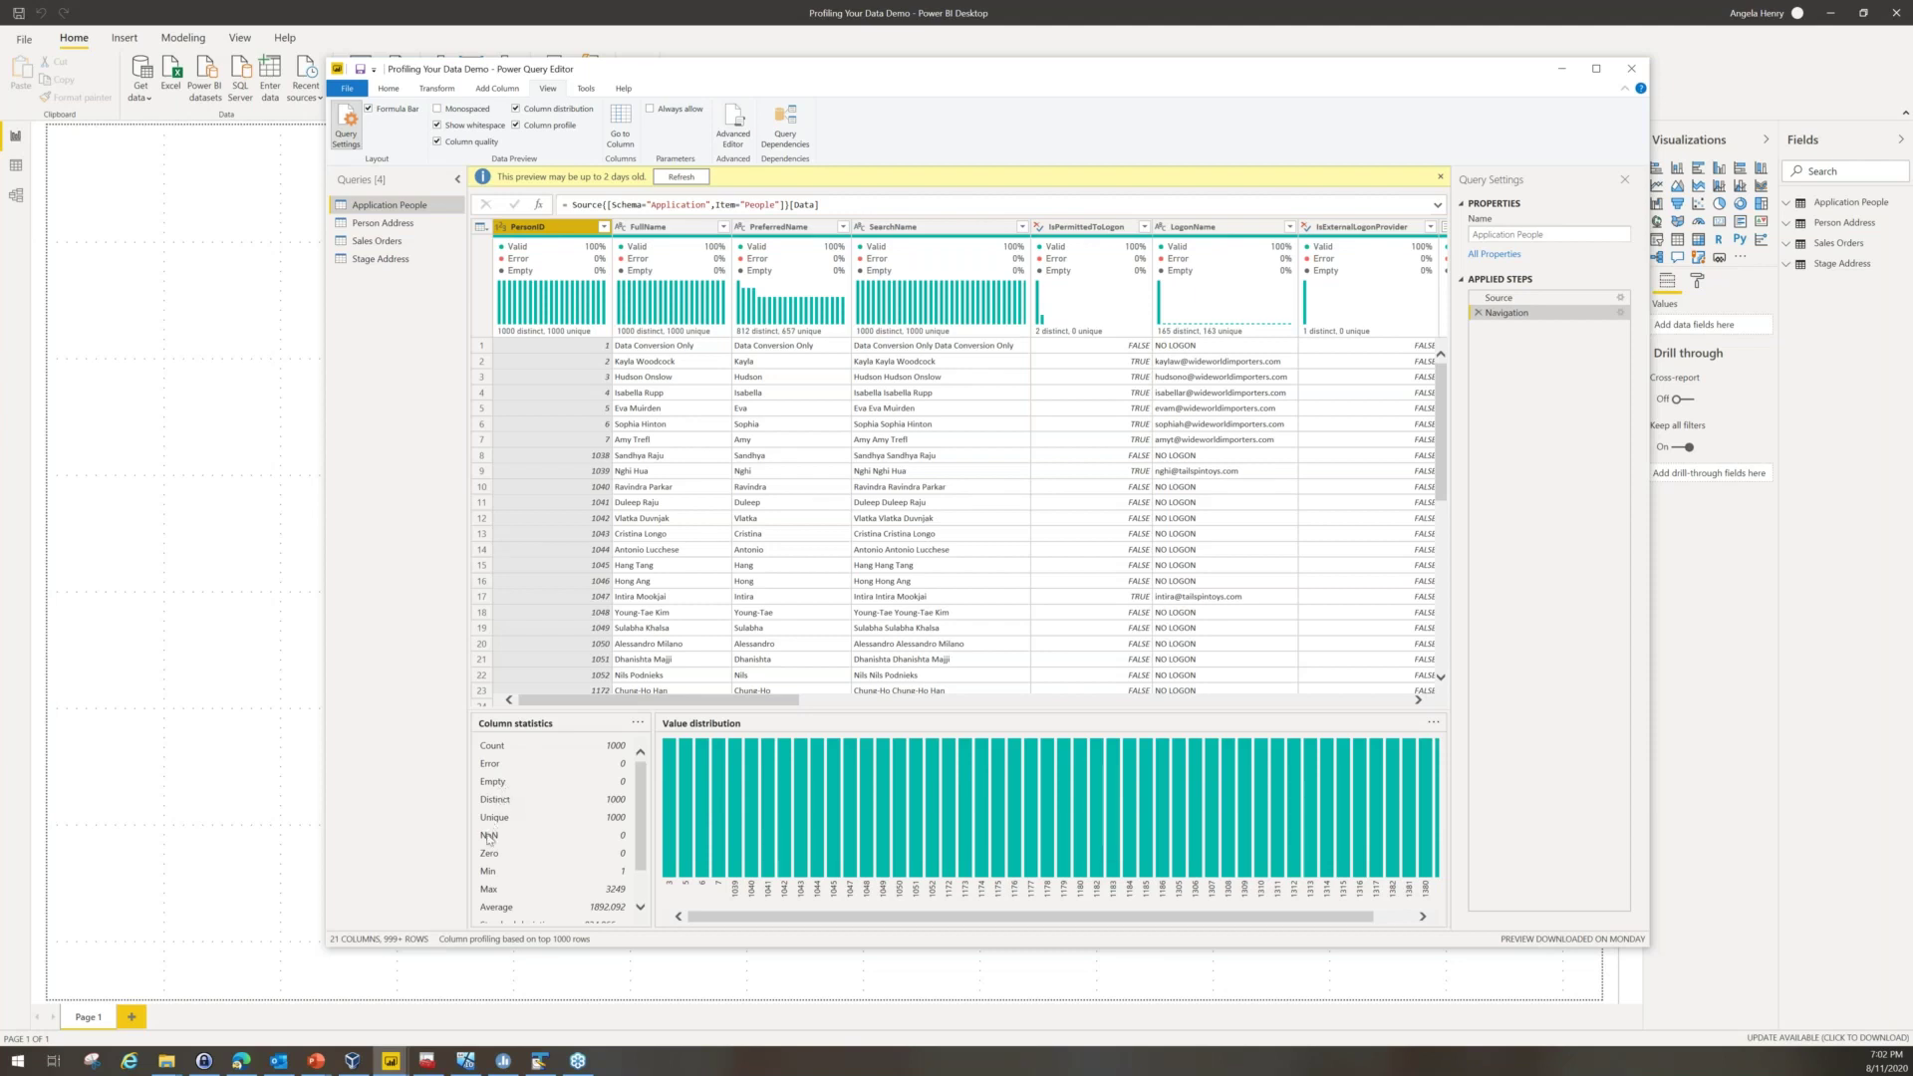
scroll(496, 861, "down", 1)
scroll(495, 861, "down", 1)
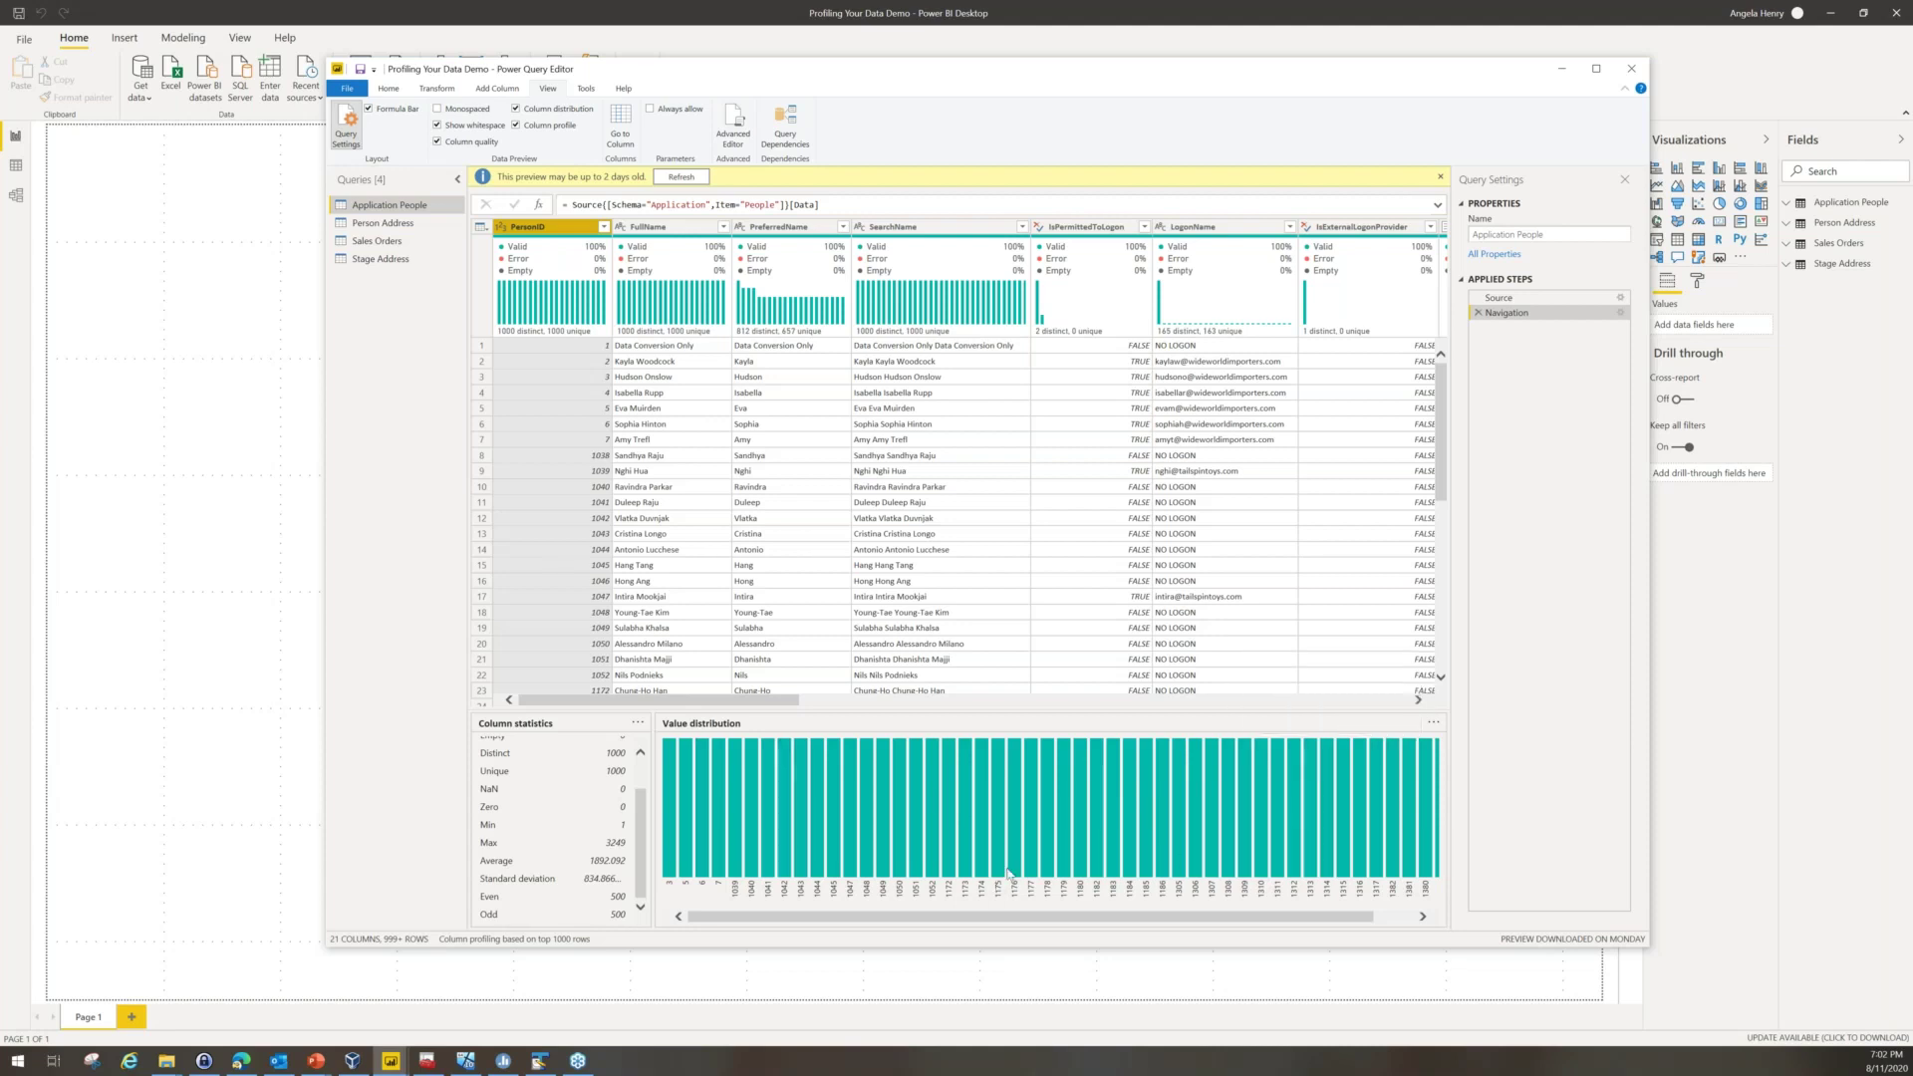
scroll(554, 810, "up", 2)
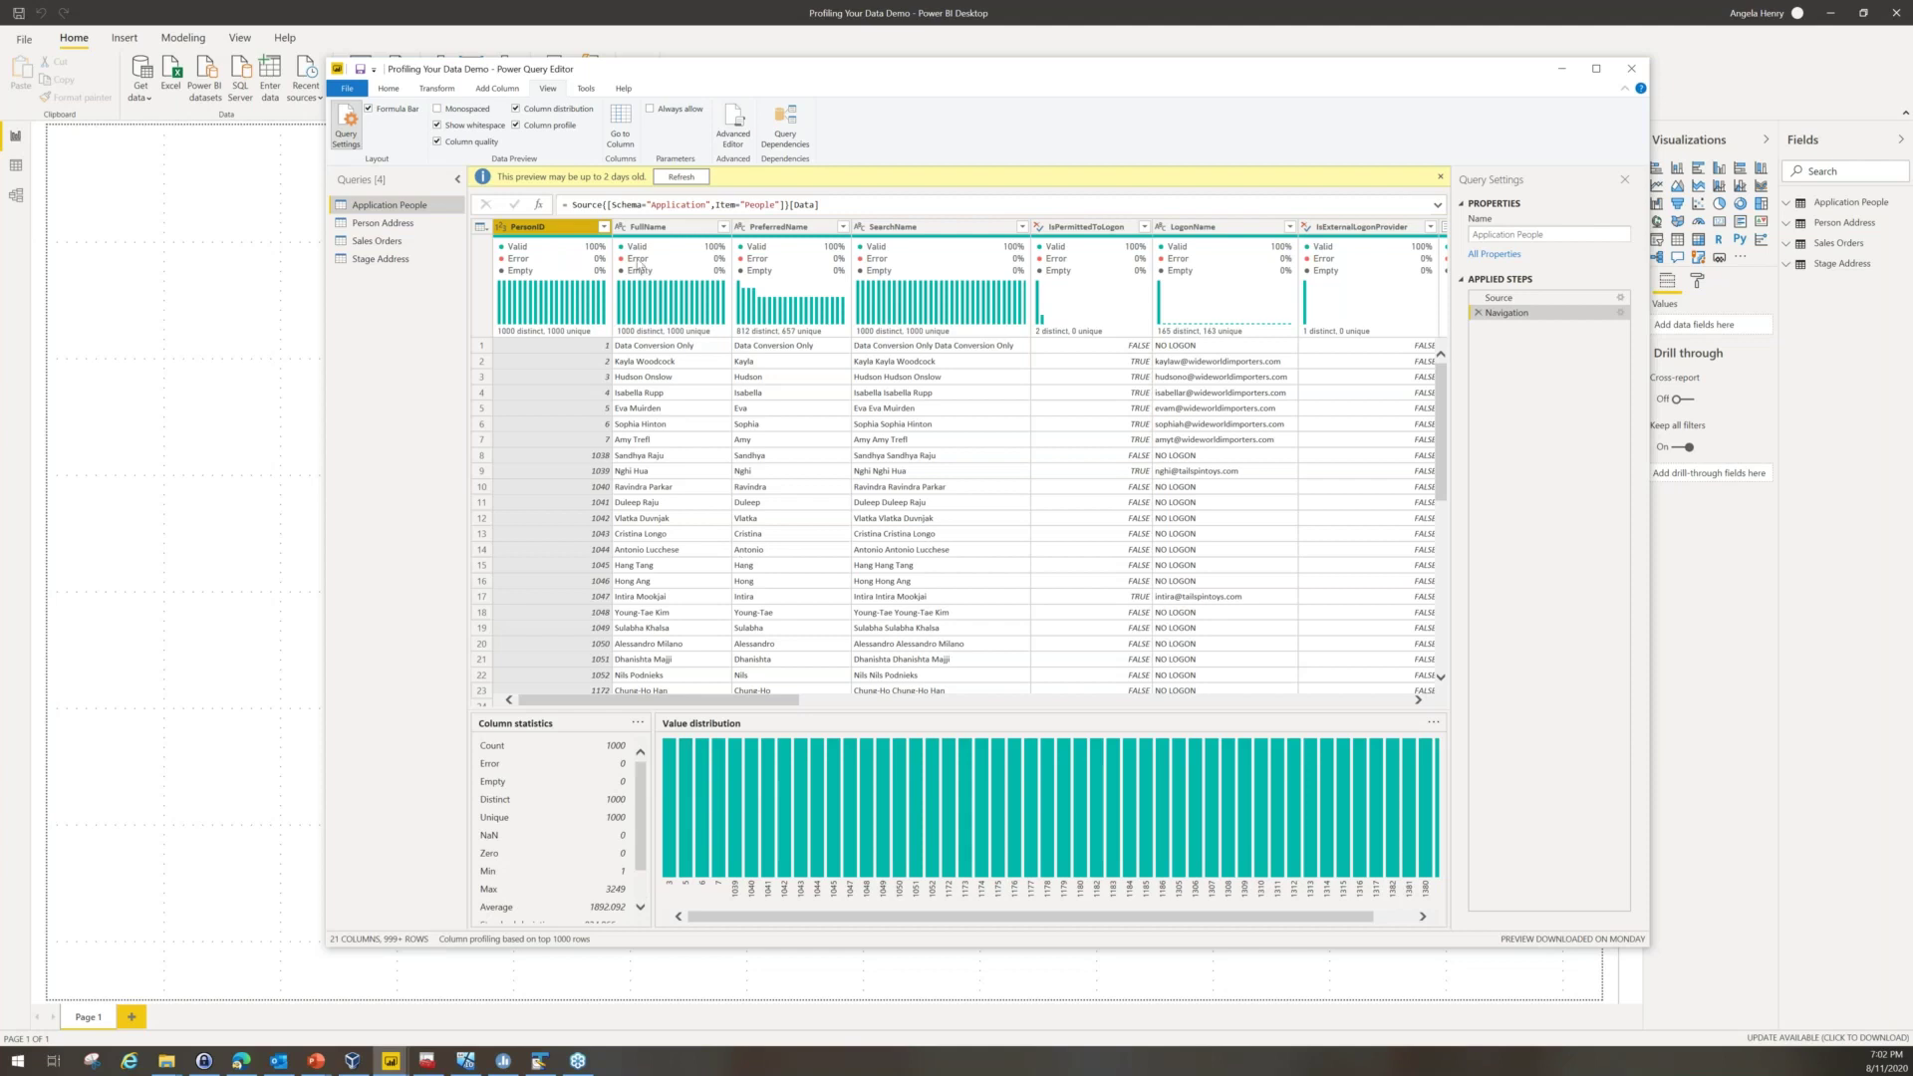
- Profile the FullName column and group its value distribution by text length
left_click(649, 230)
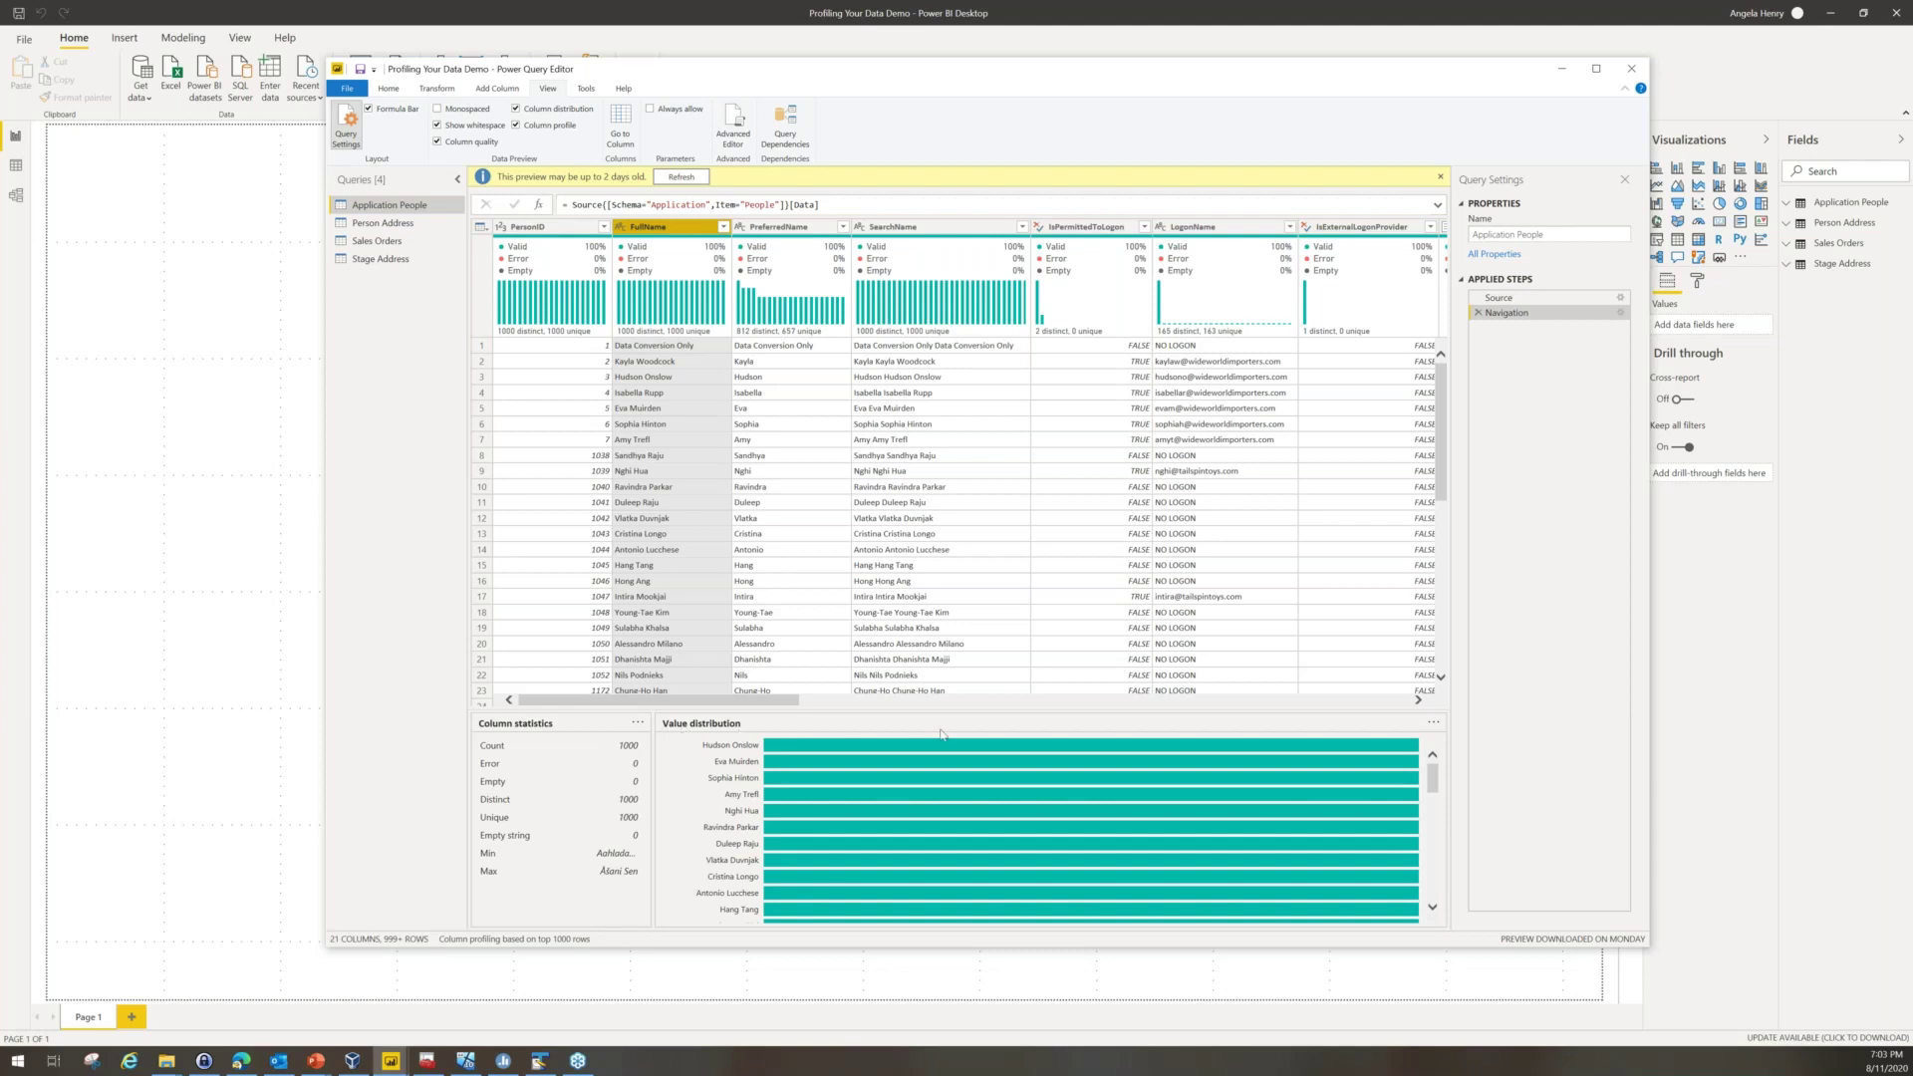
left_click(1434, 724)
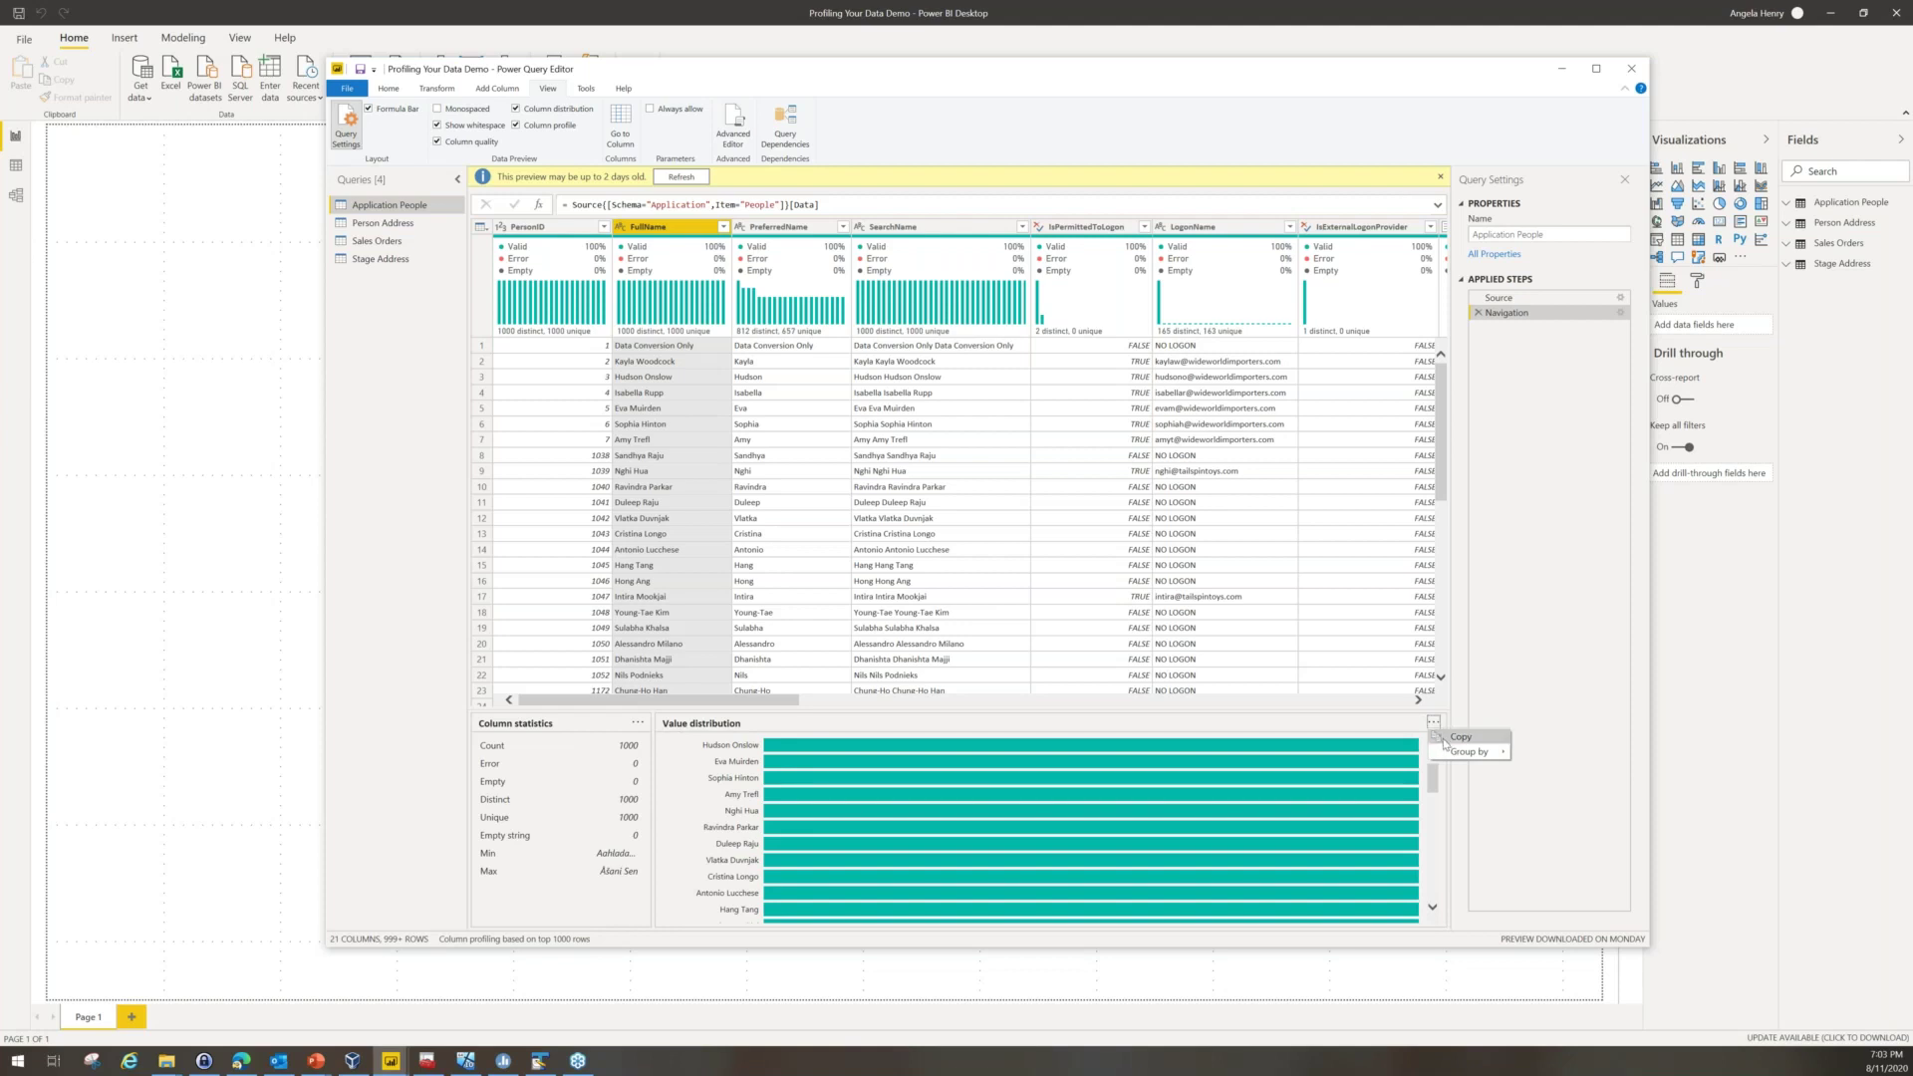
mouse_move(1453, 753)
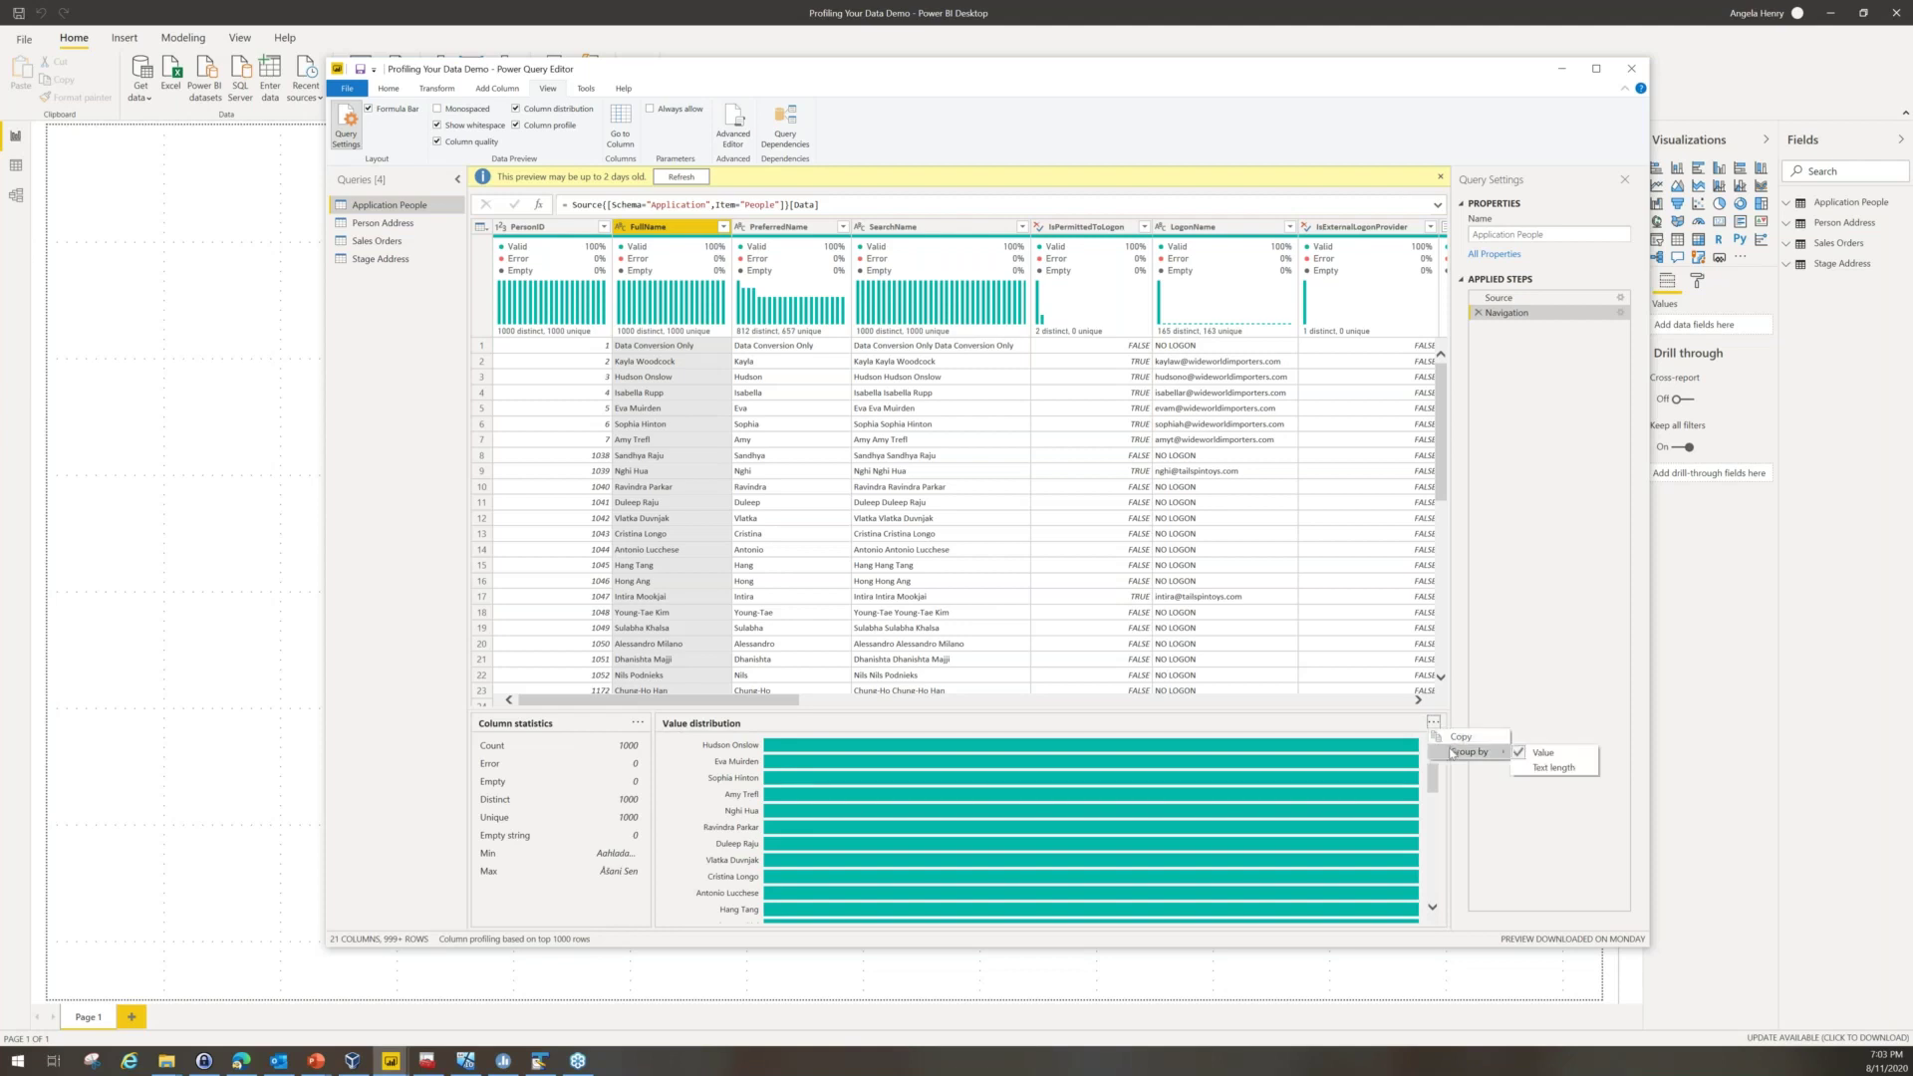
left_click(1552, 768)
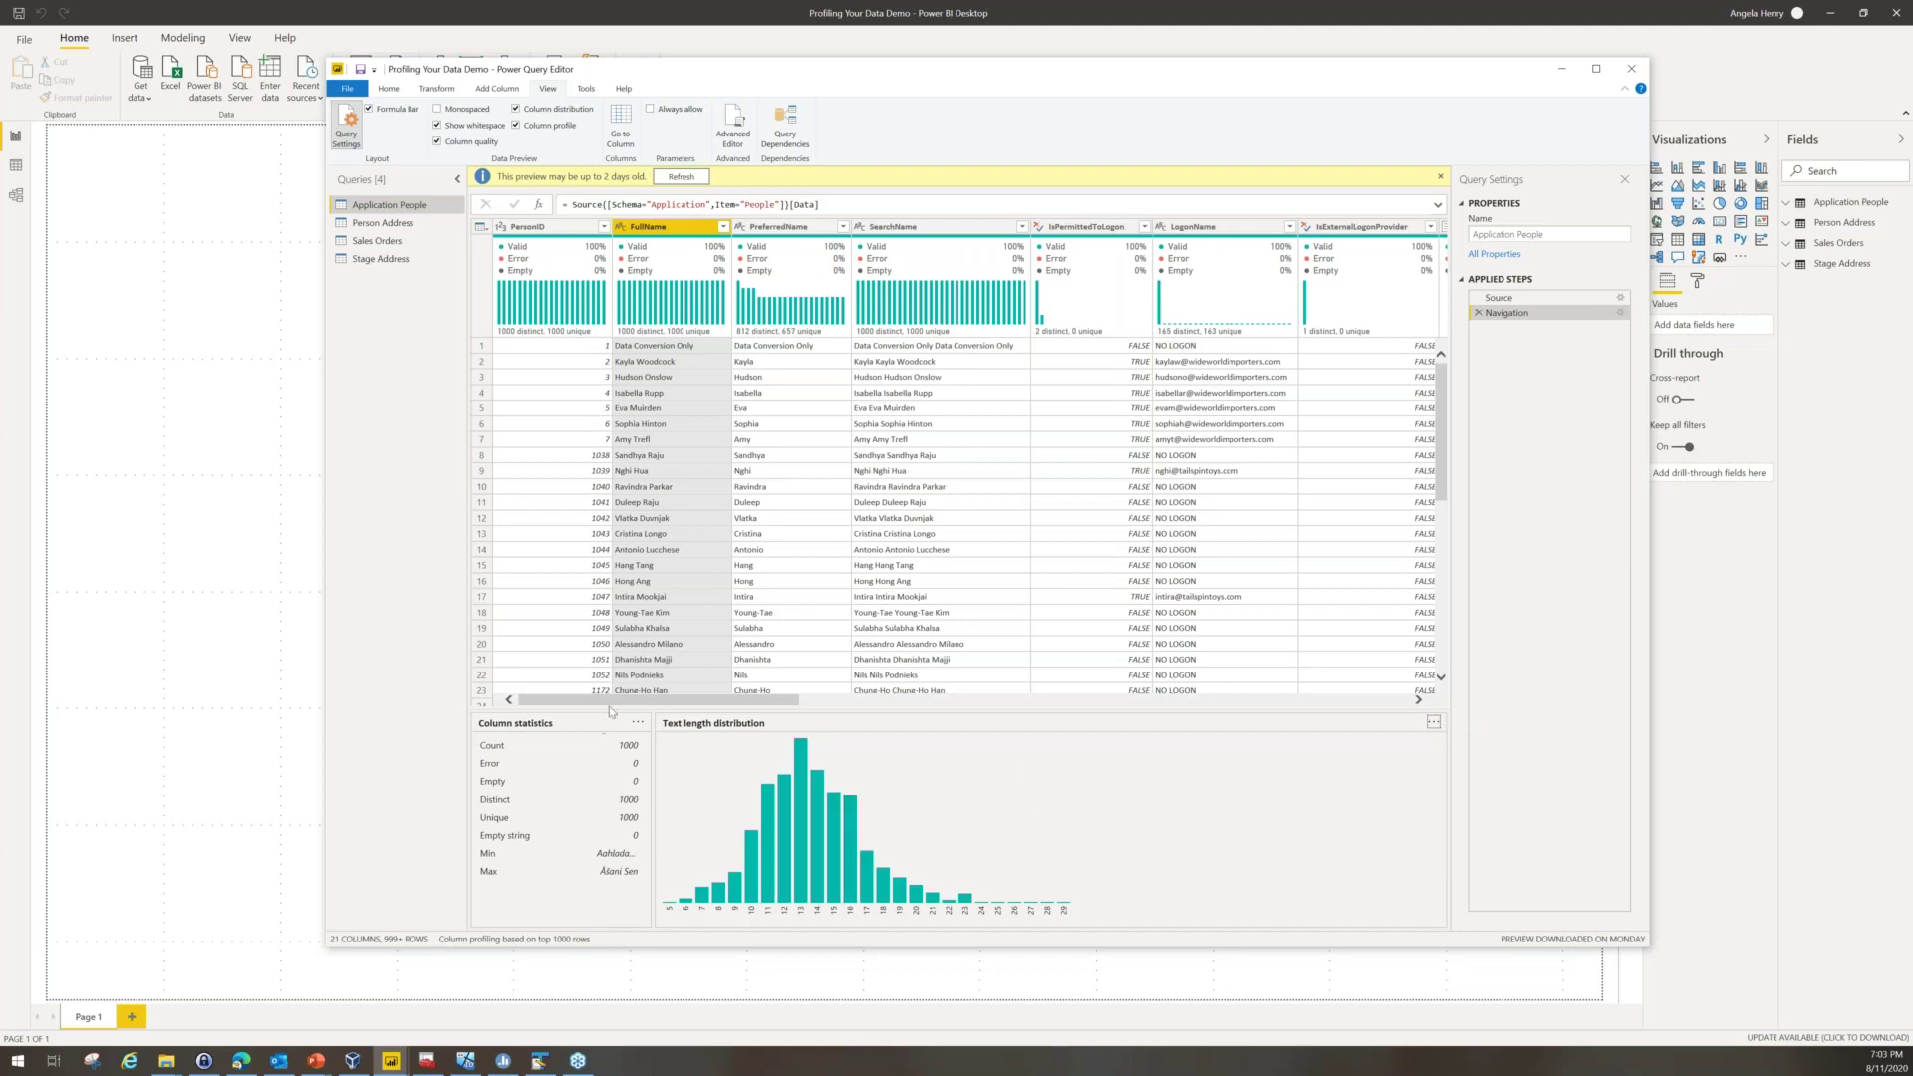
- Profile the ValidFrom column, group its value distribution by year and inspect each year's bar
left_click_drag(622, 707, 1214, 707)
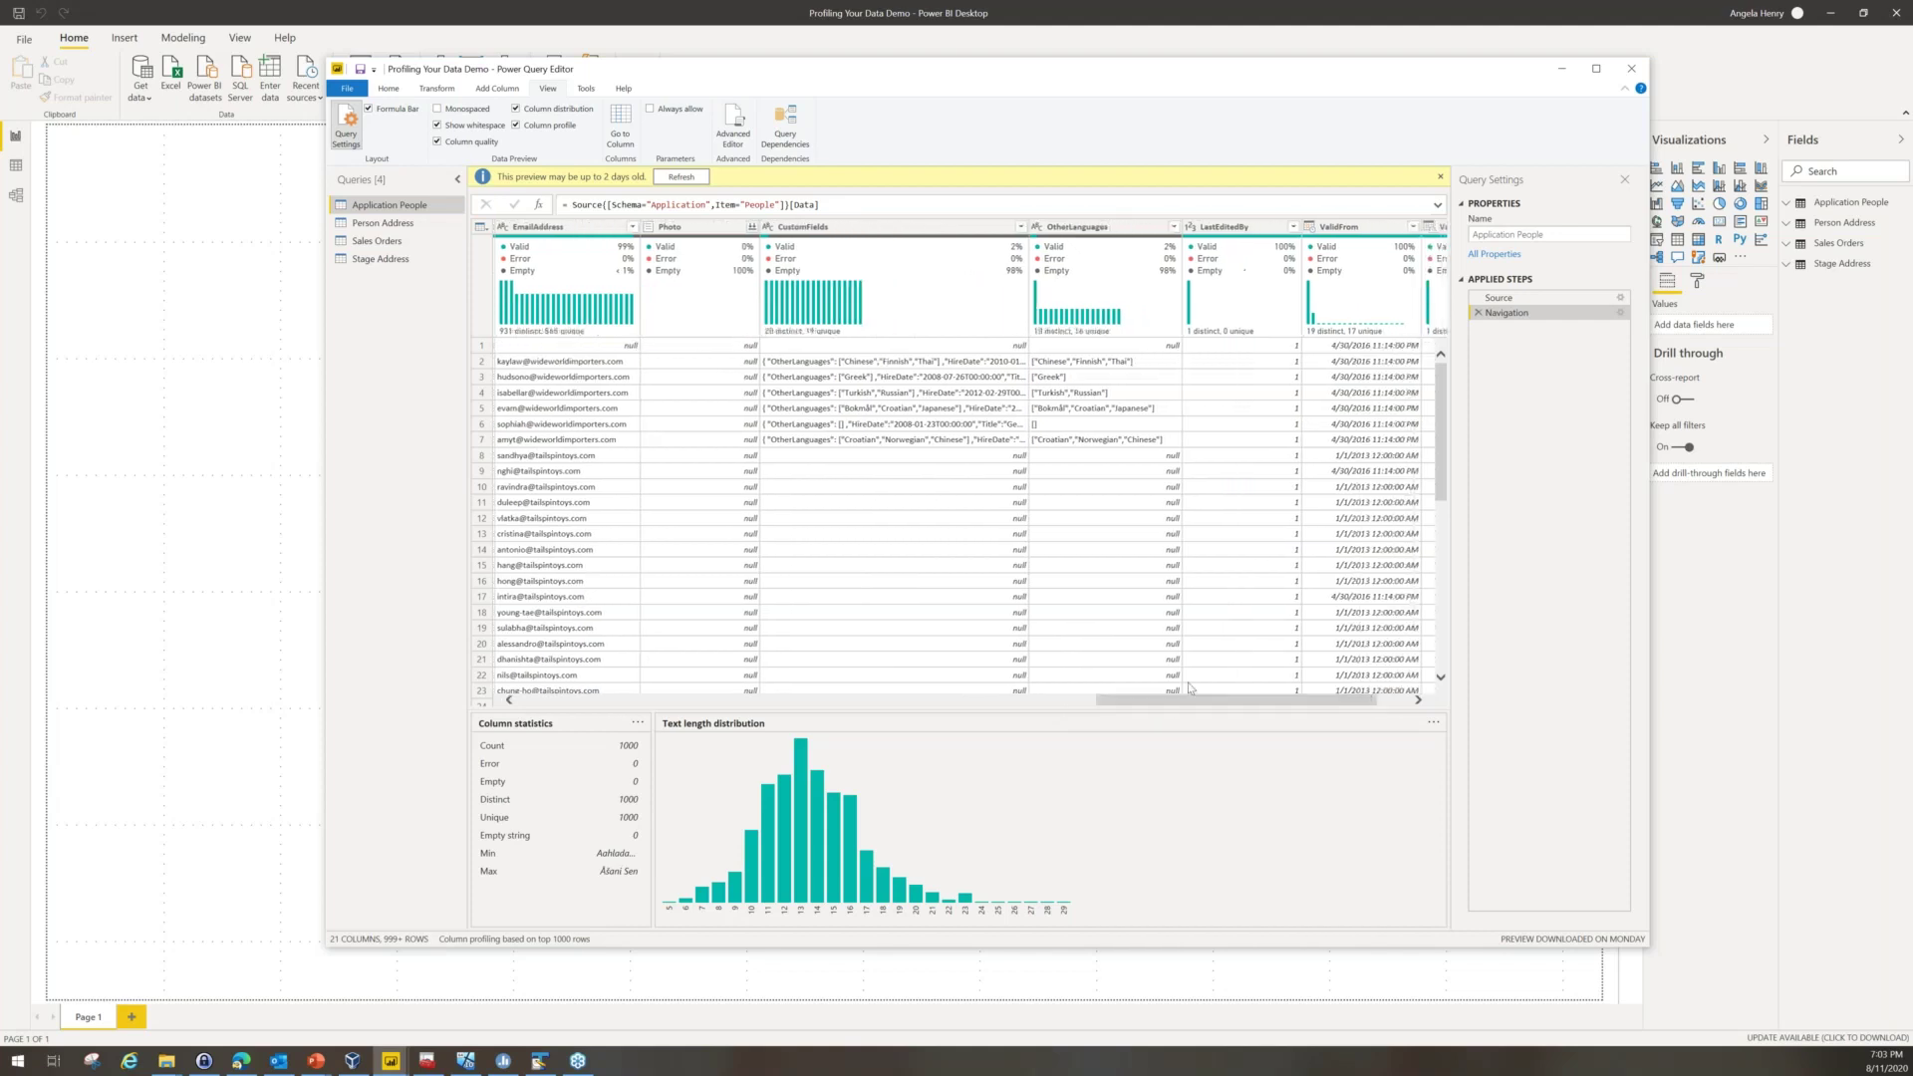
left_click(1351, 228)
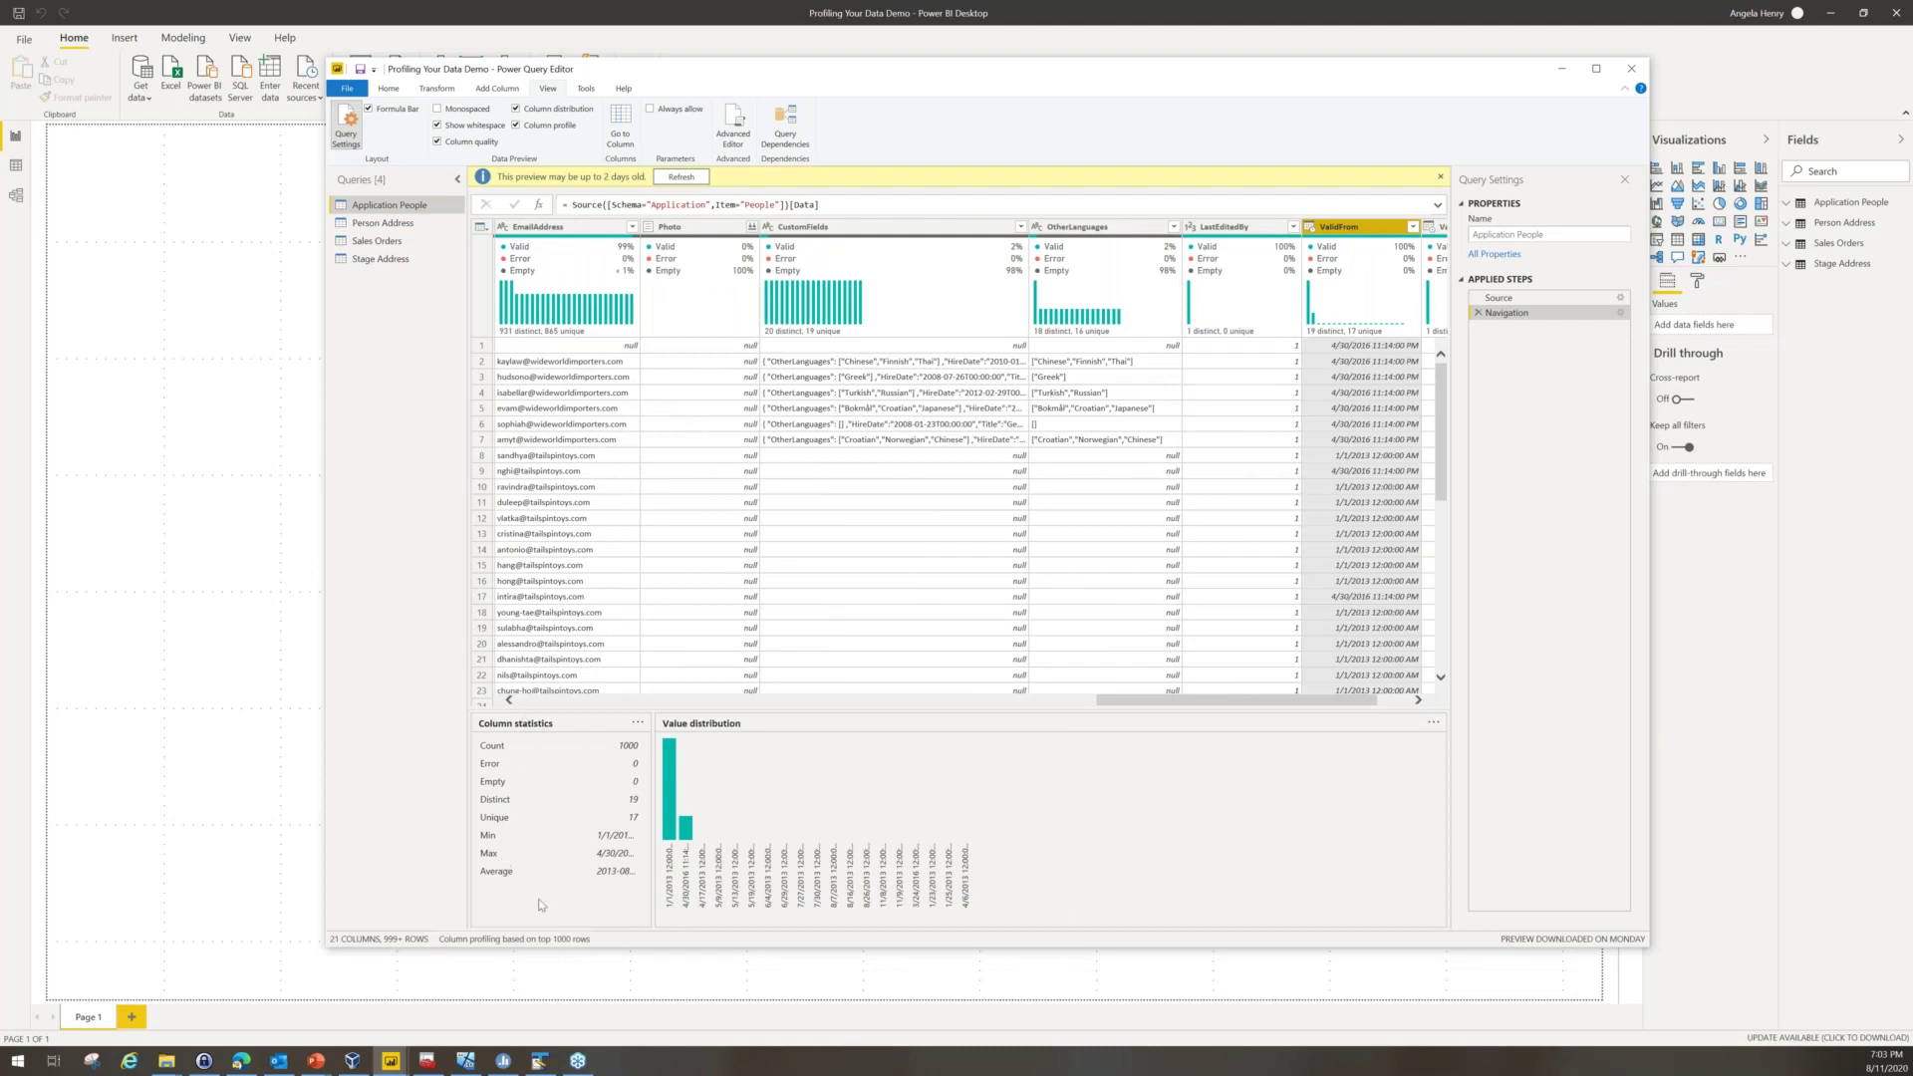
left_click(1434, 725)
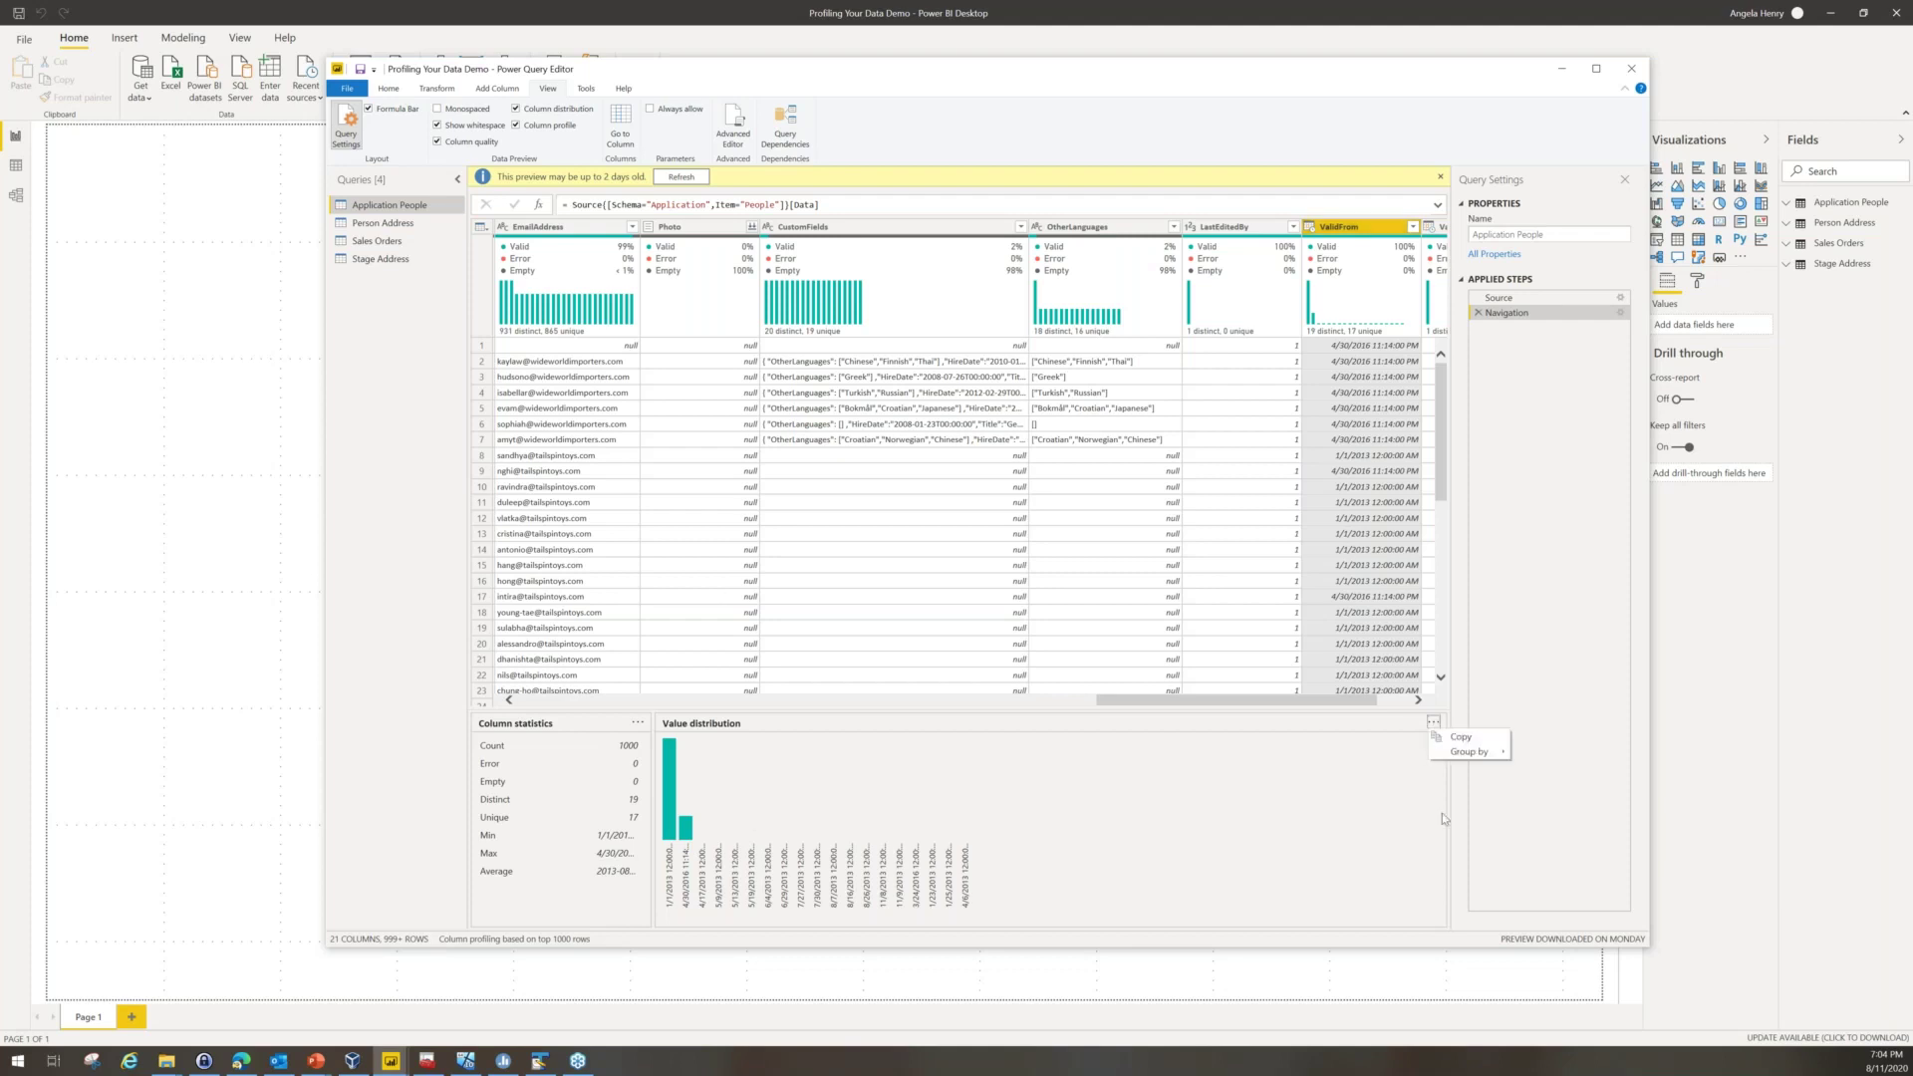
mouse_move(1480, 757)
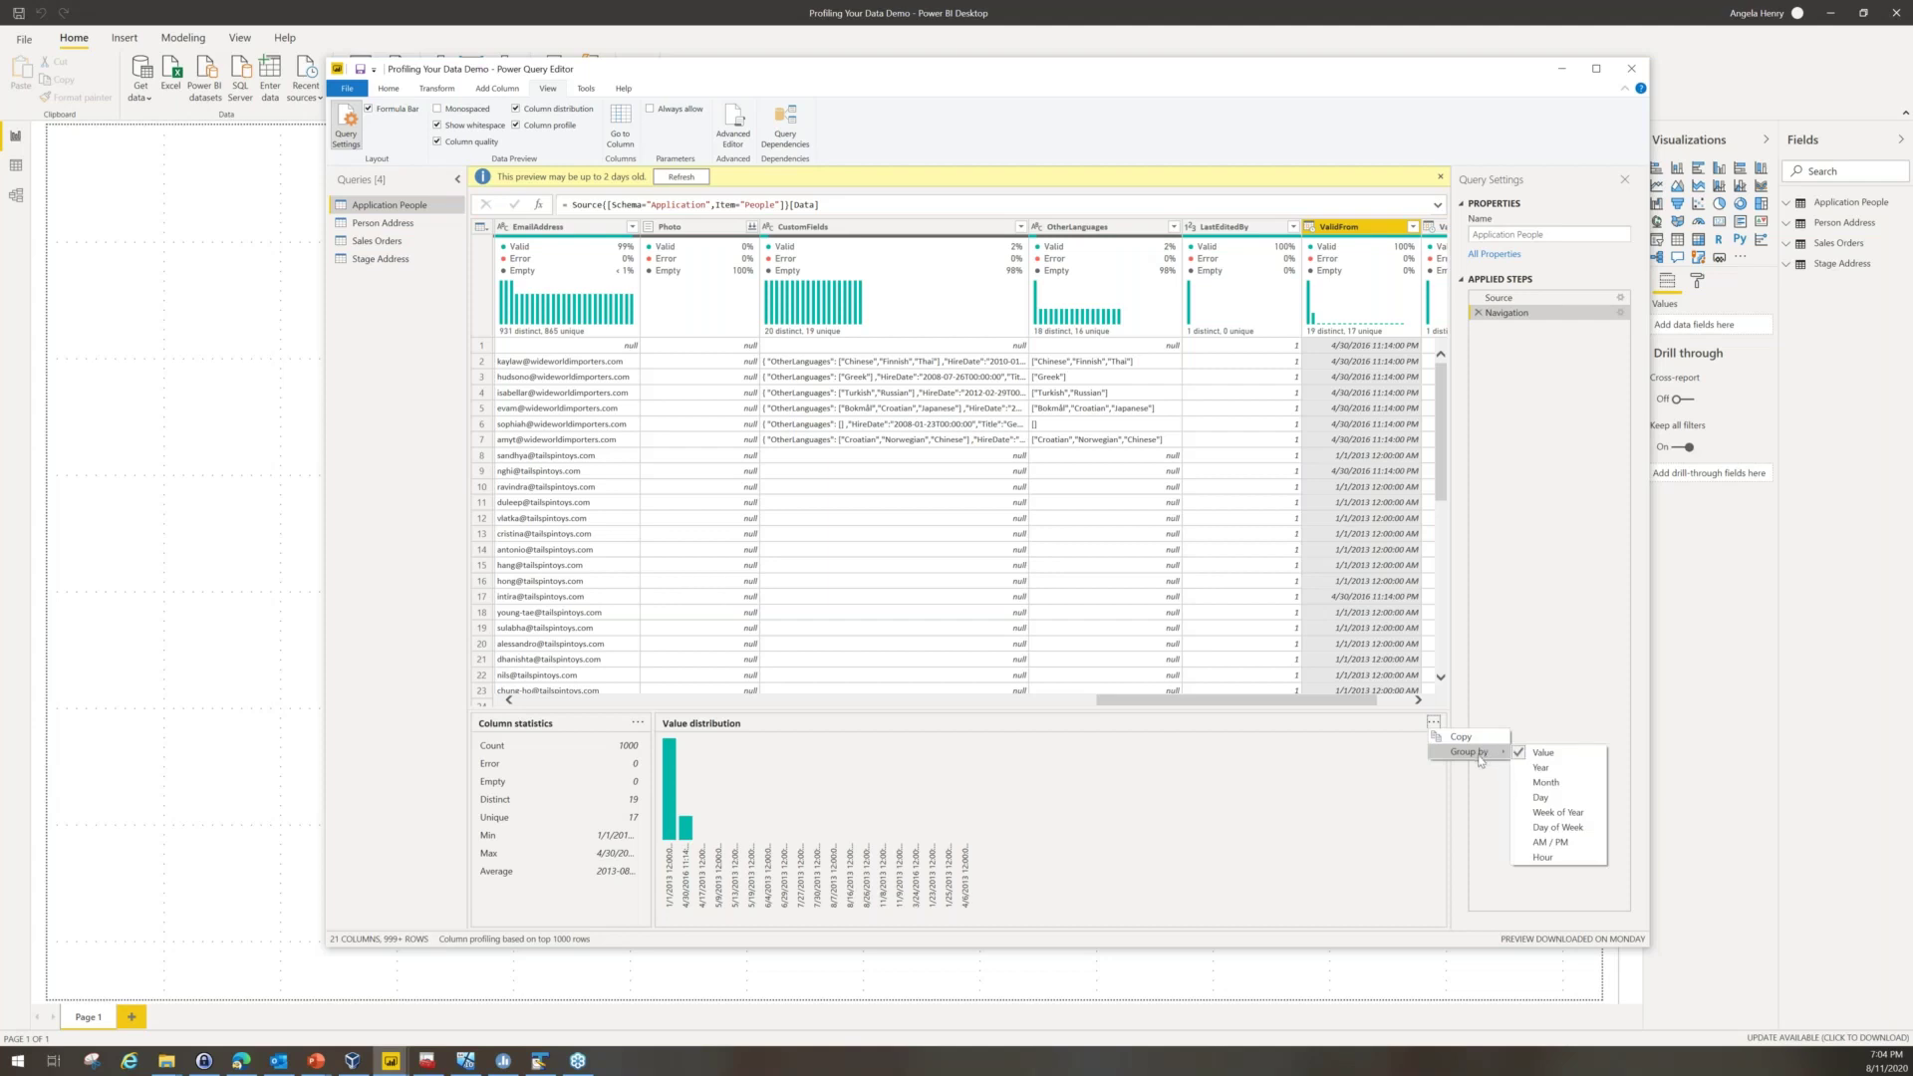
left_click(1544, 768)
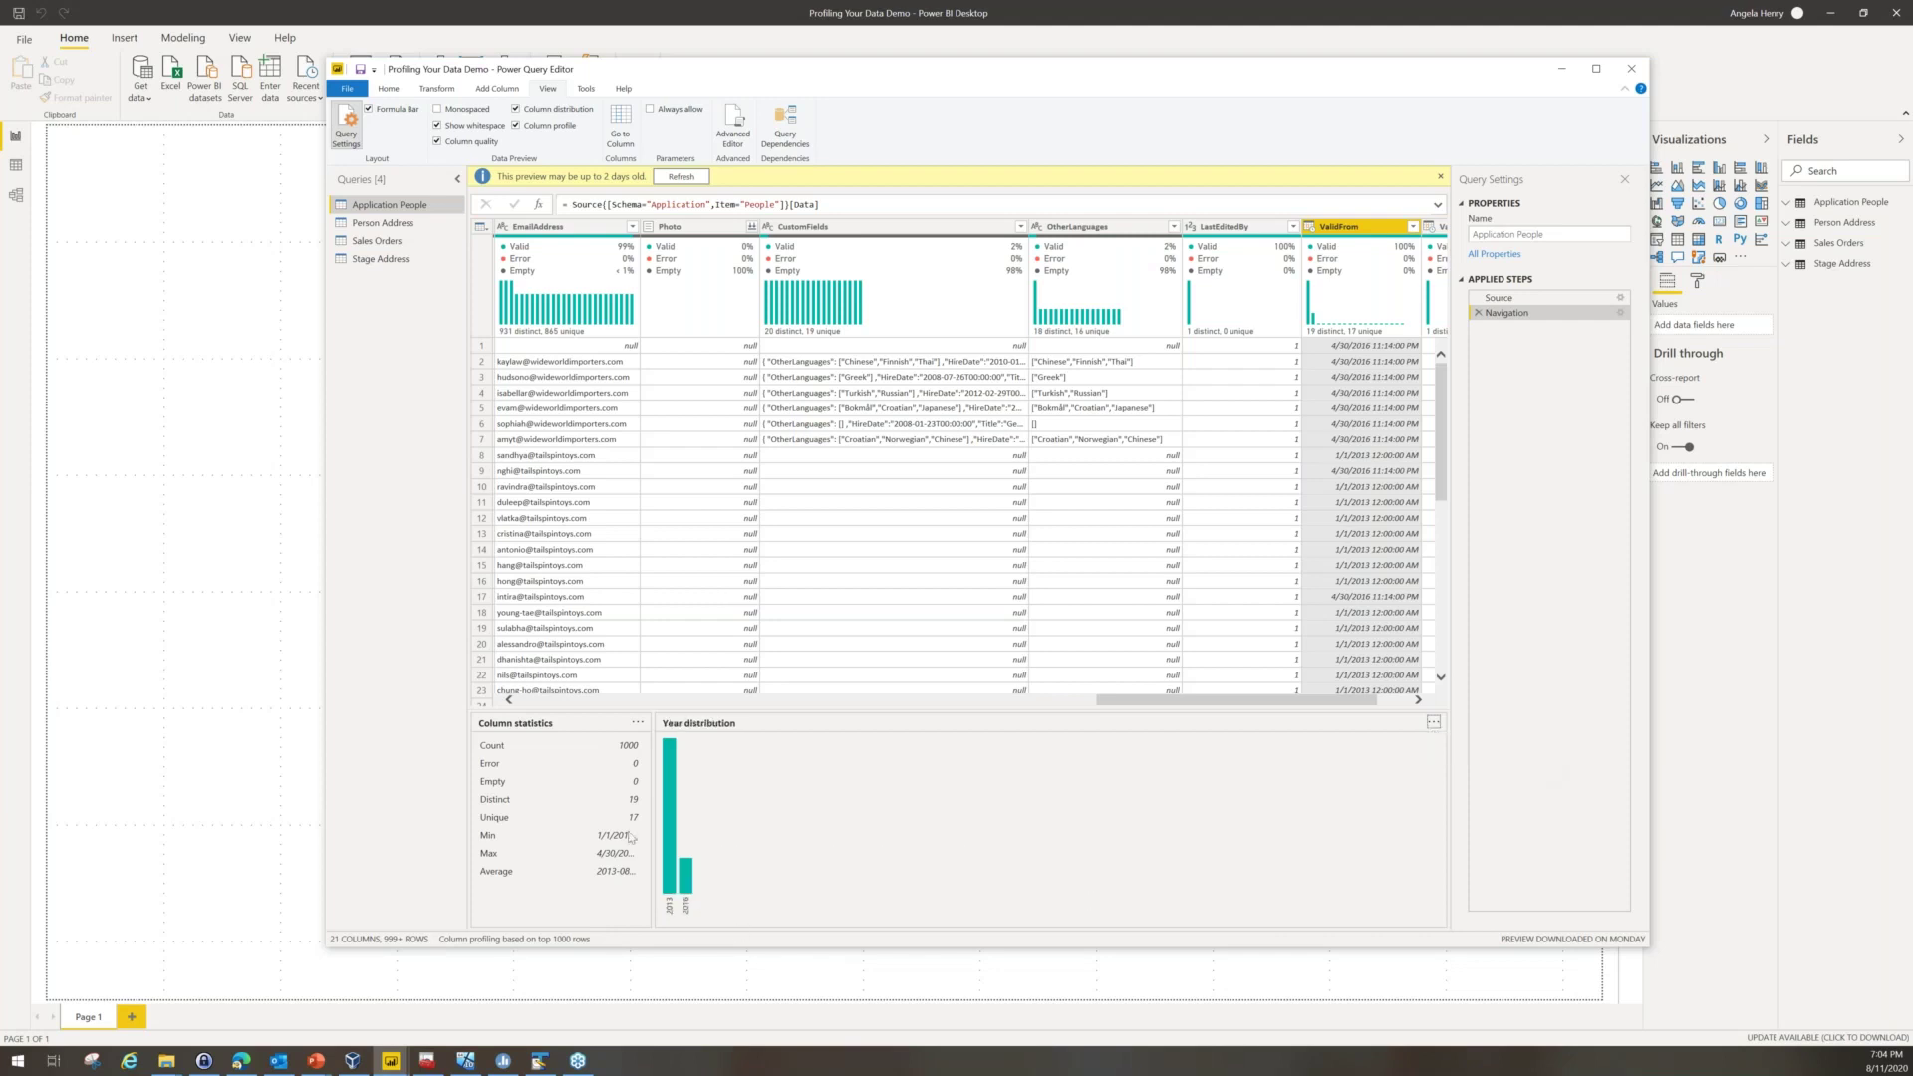
mouse_move(670, 829)
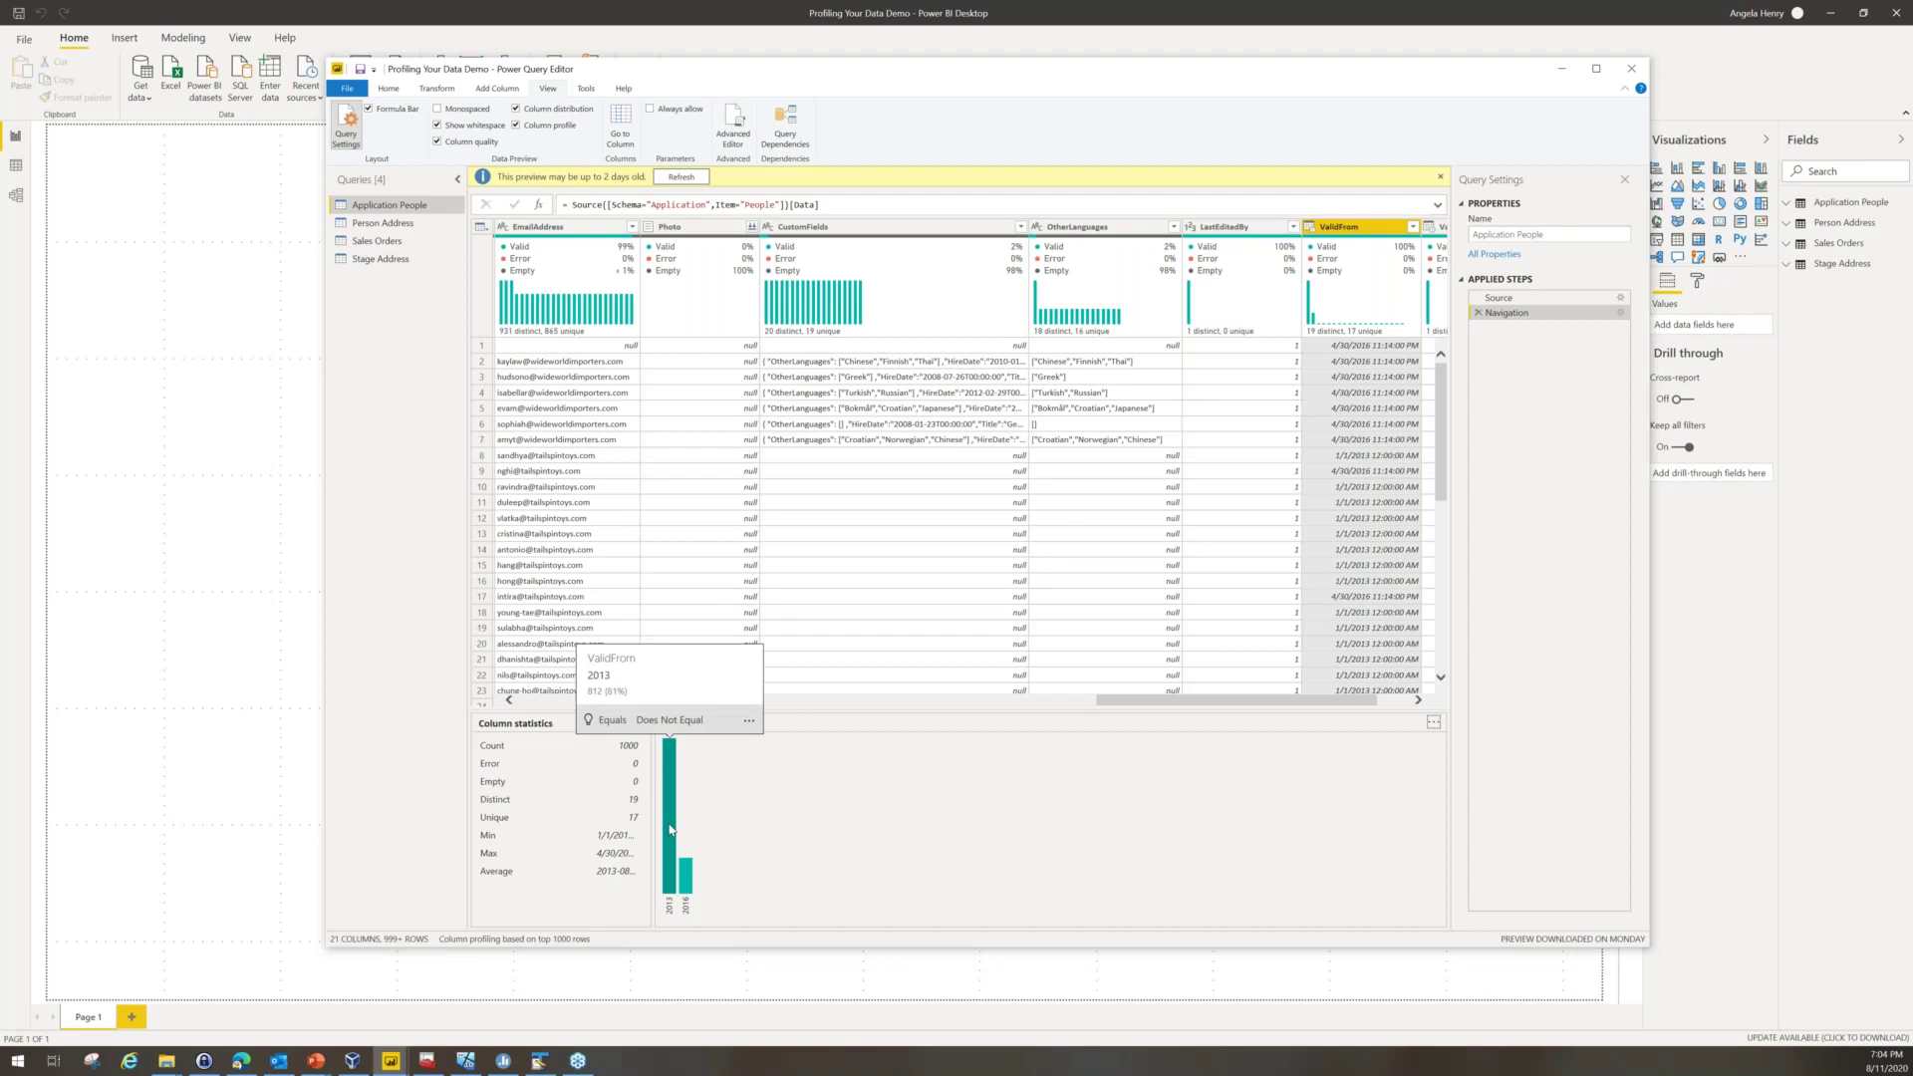
mouse_move(686, 882)
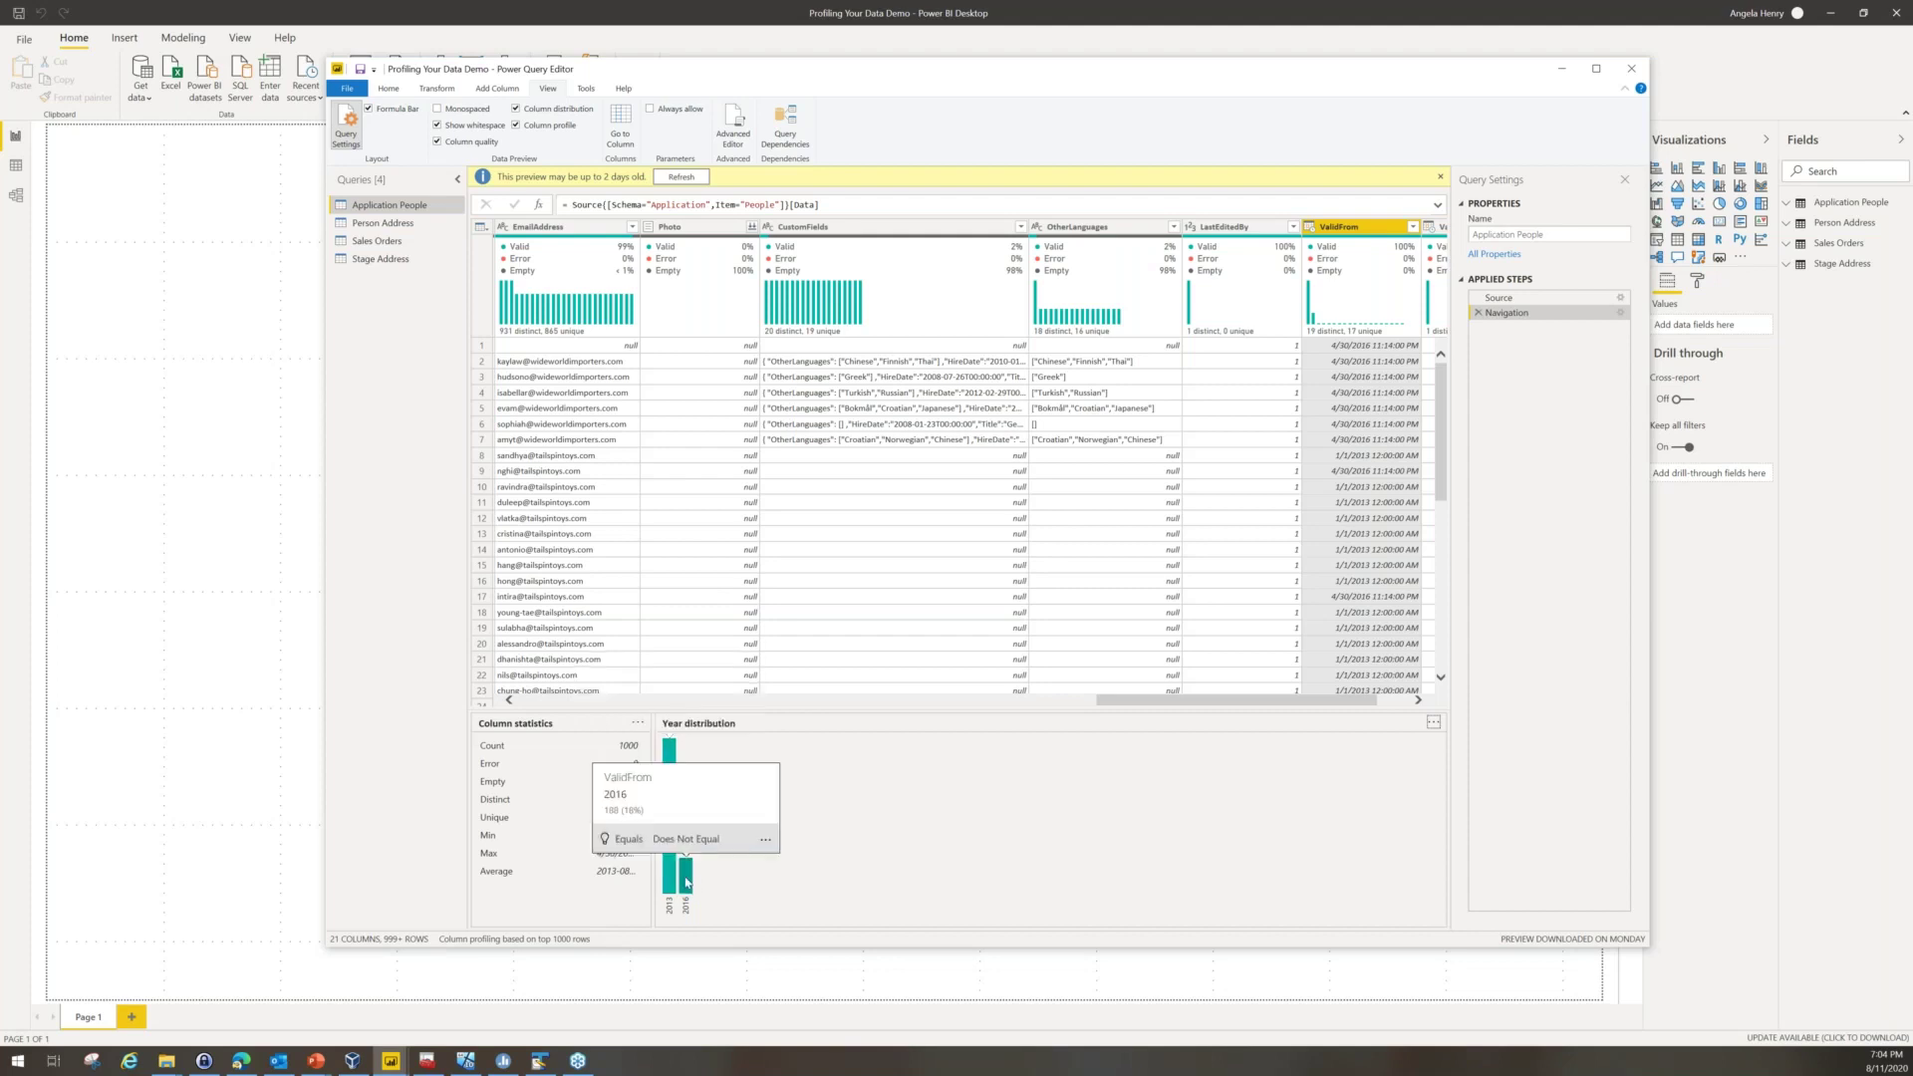
- Regroup the ValidFrom column's distribution by month, and then by week of year
left_click(1434, 721)
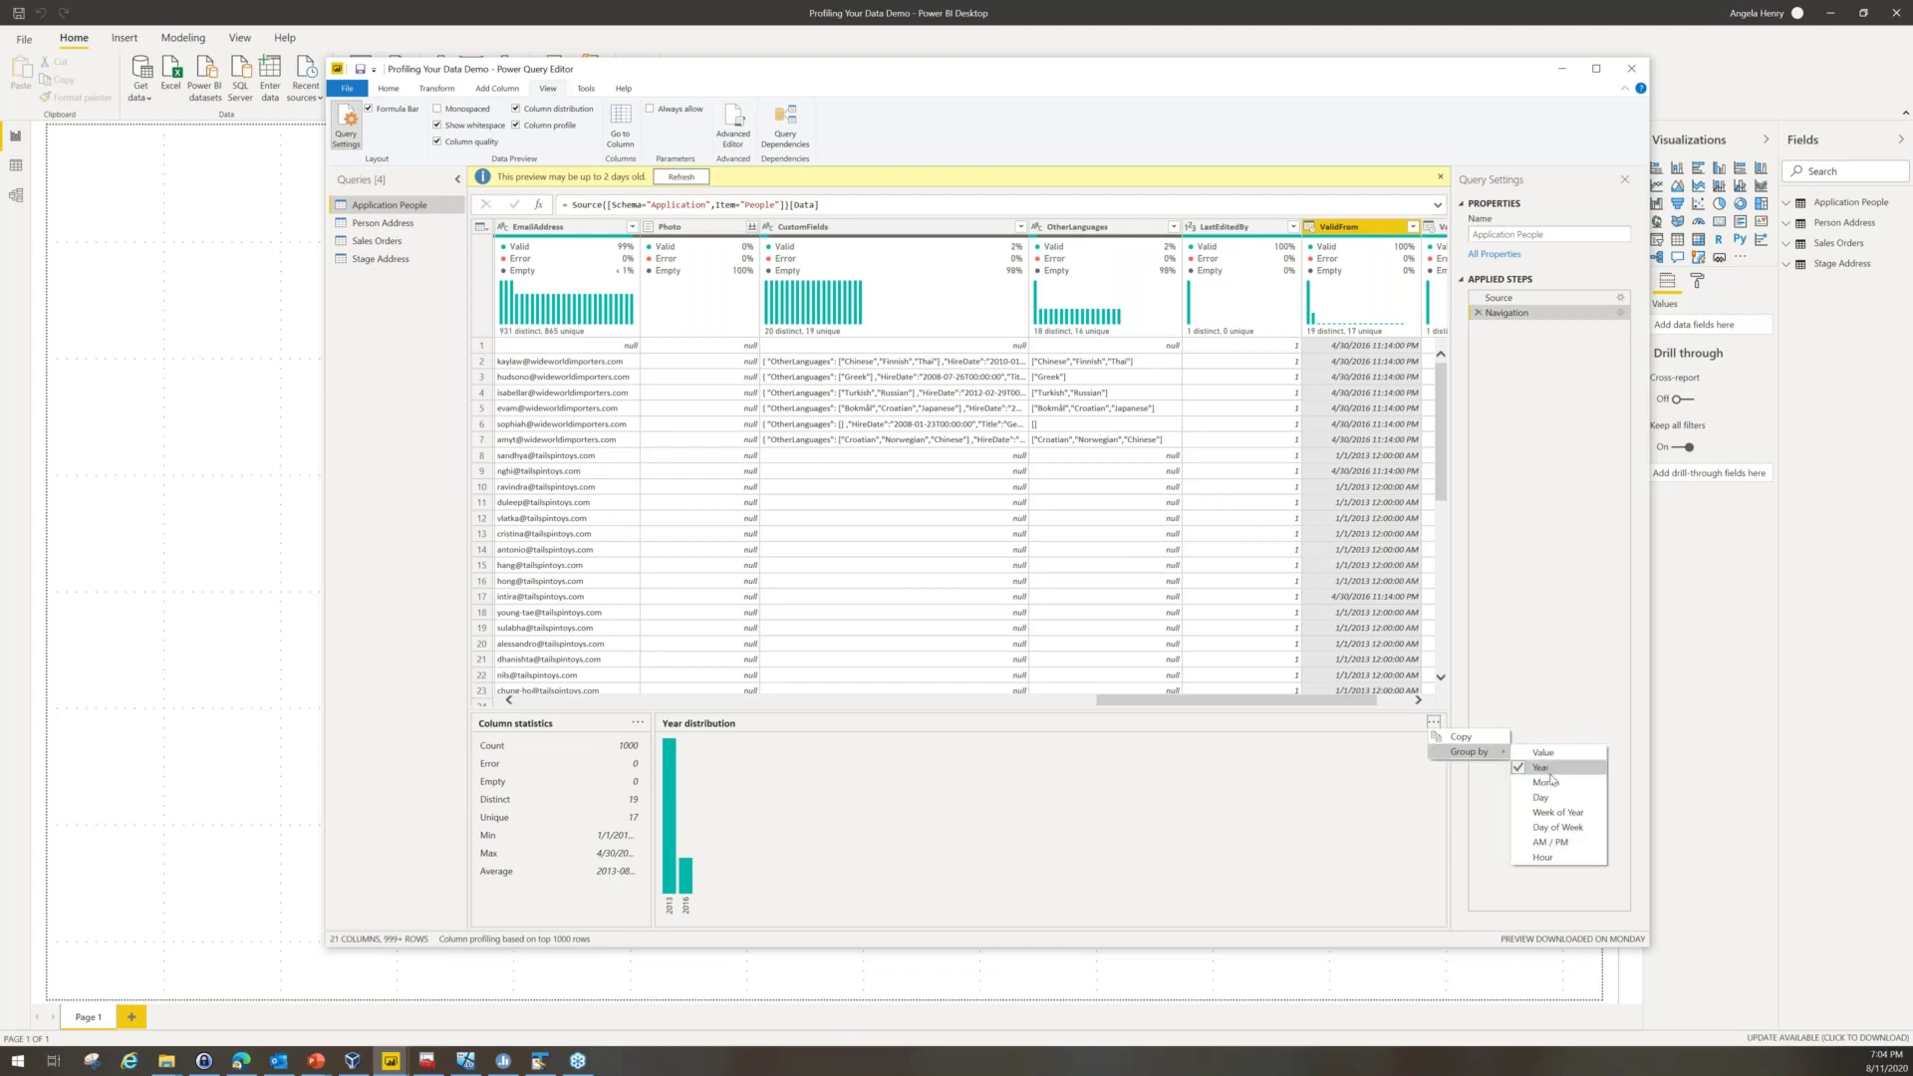
left_click(1539, 784)
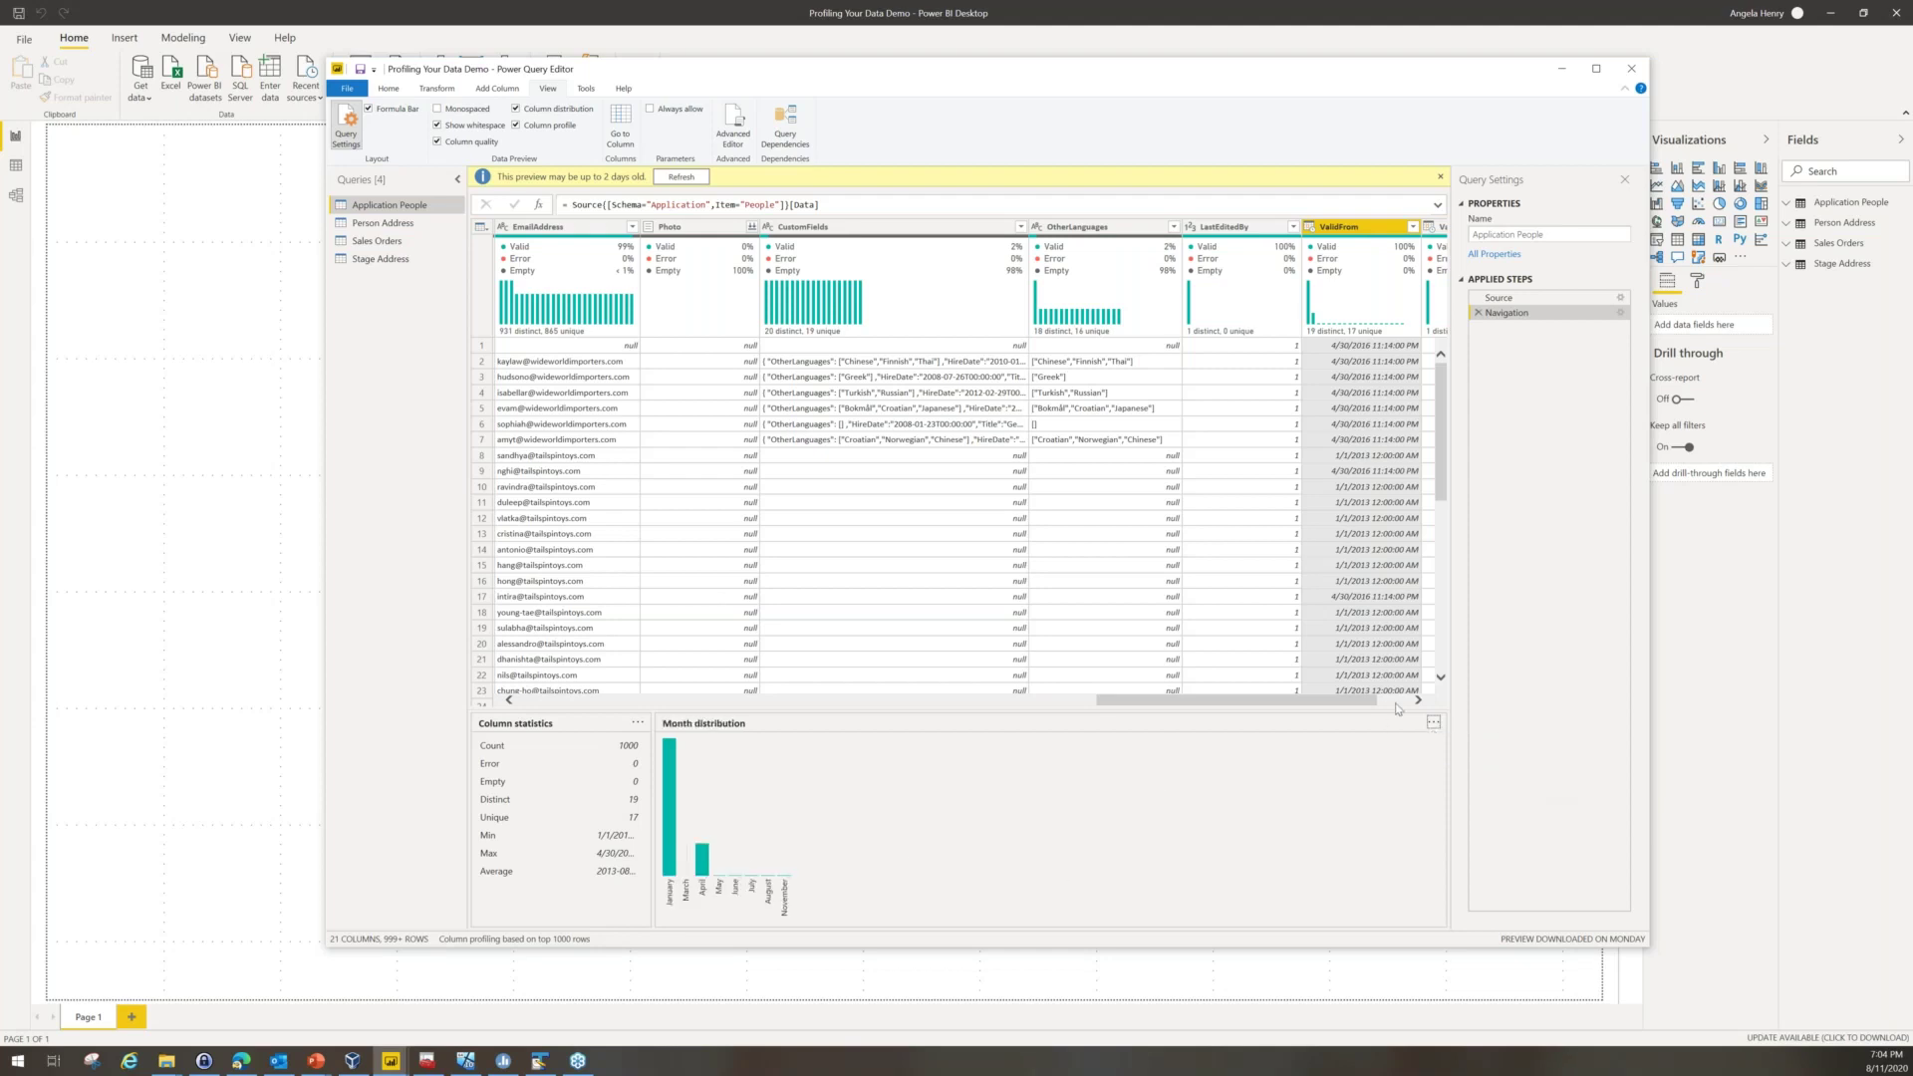
left_click(1434, 721)
mouse_move(1444, 753)
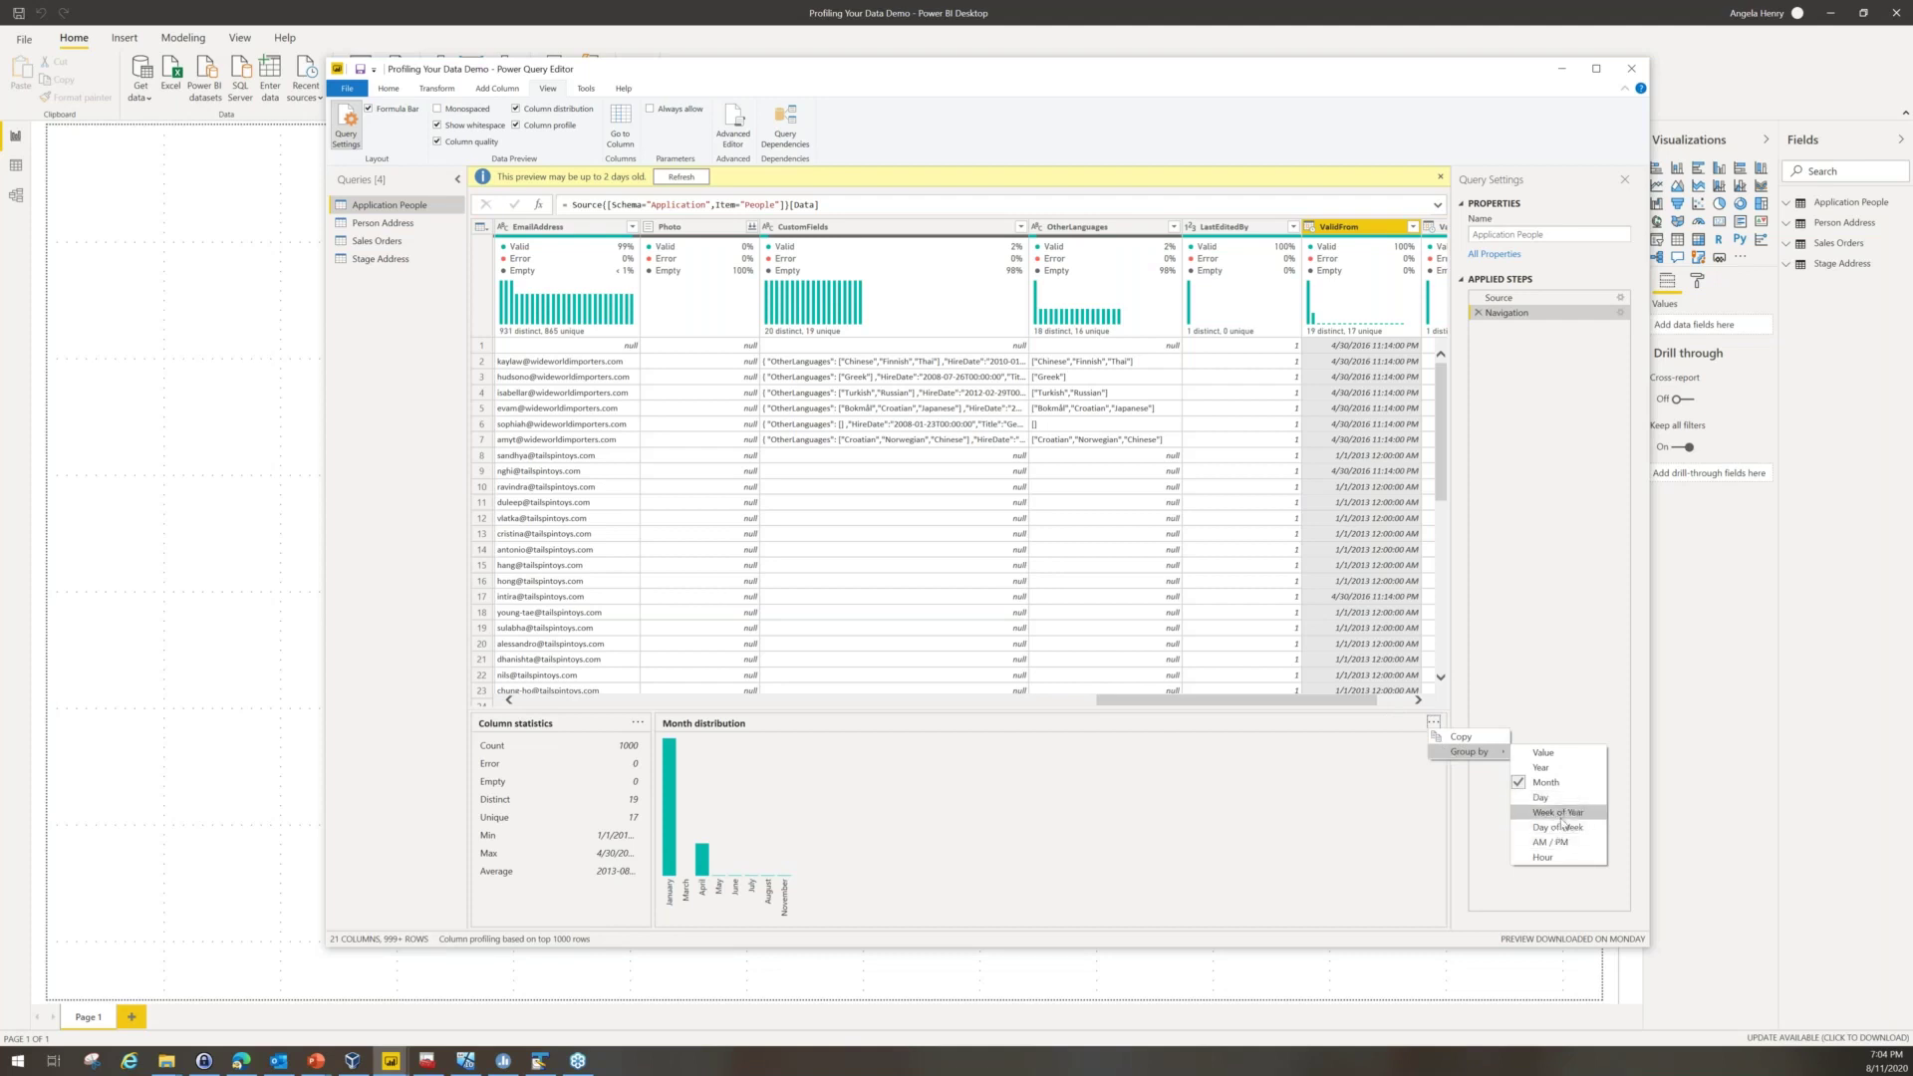
left_click(1560, 813)
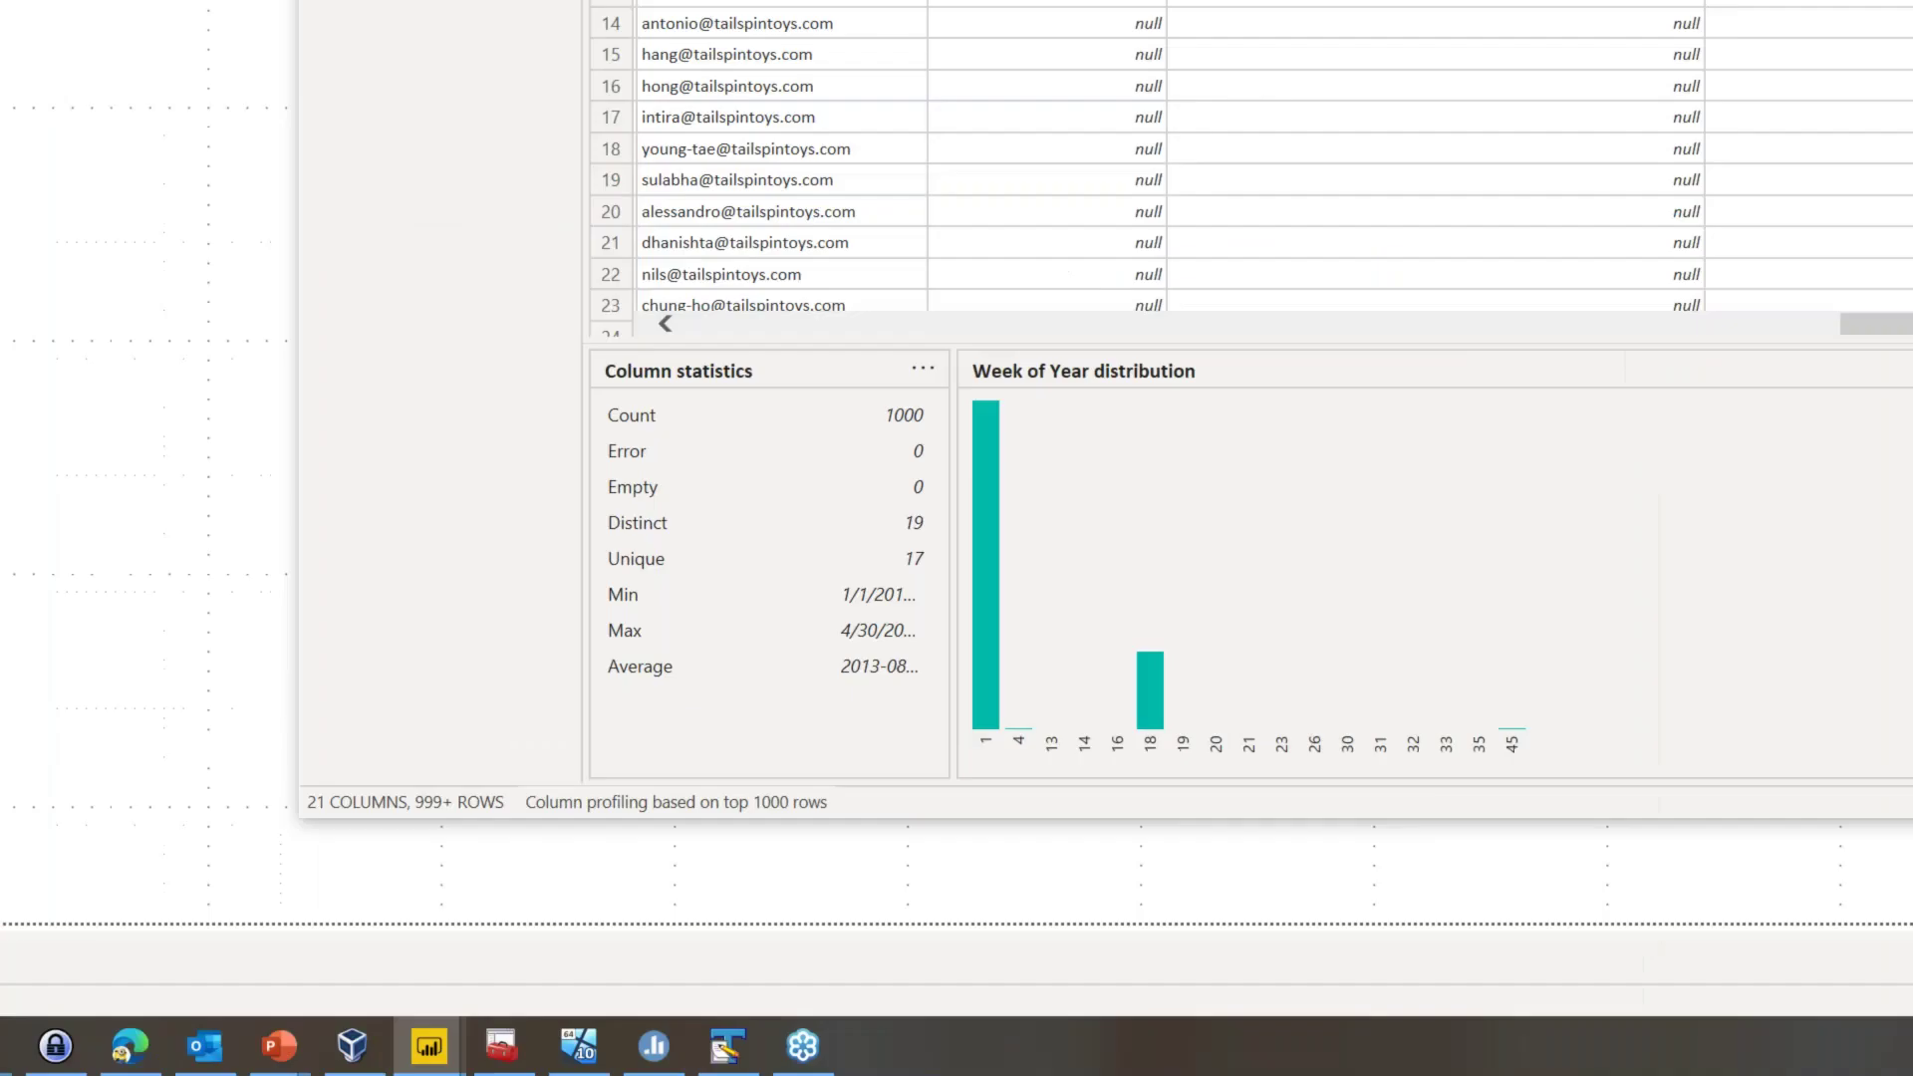
- Show the choices for how many rows column profiling covers, then close the Power Query Editor
mouse_move(545, 783)
left_mouse_down()
mouse_move(795, 840)
mouse_move(920, 831)
left_mouse_up()
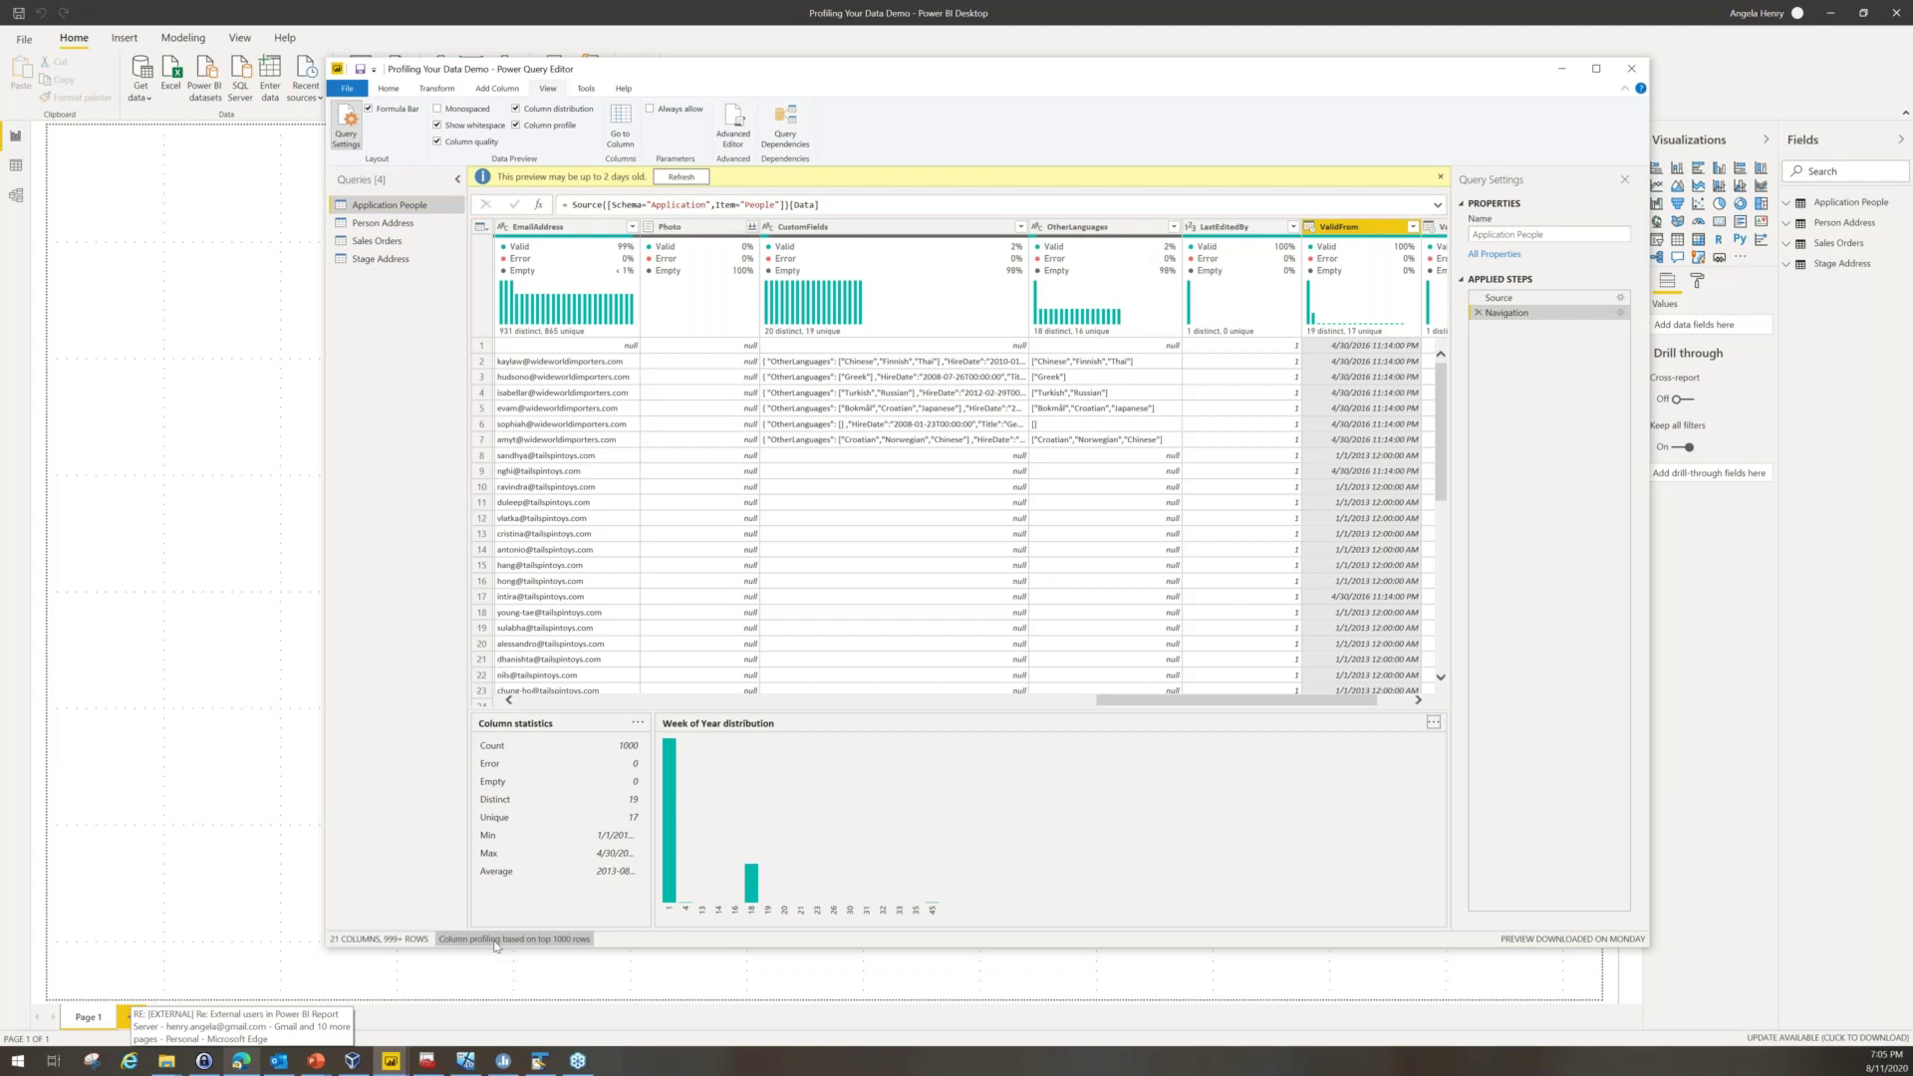
left_click(495, 942)
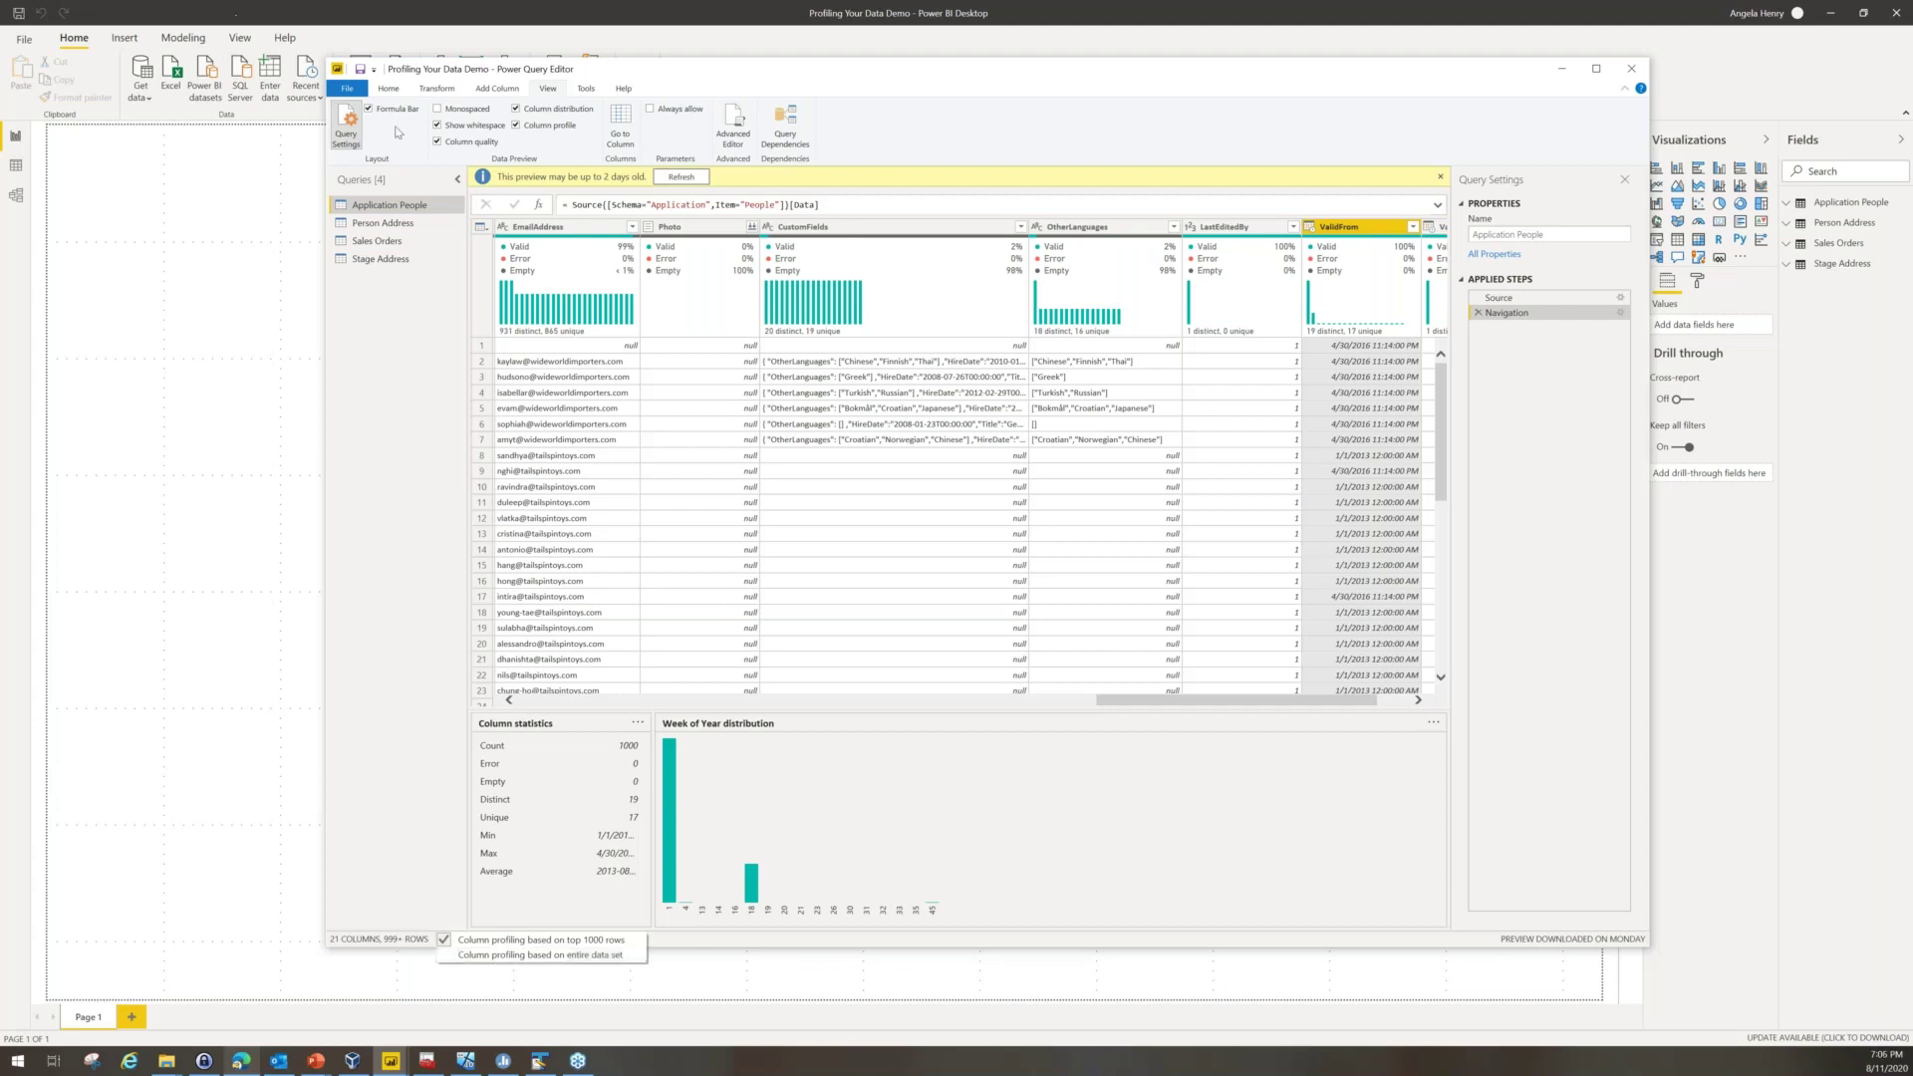
left_click(1632, 69)
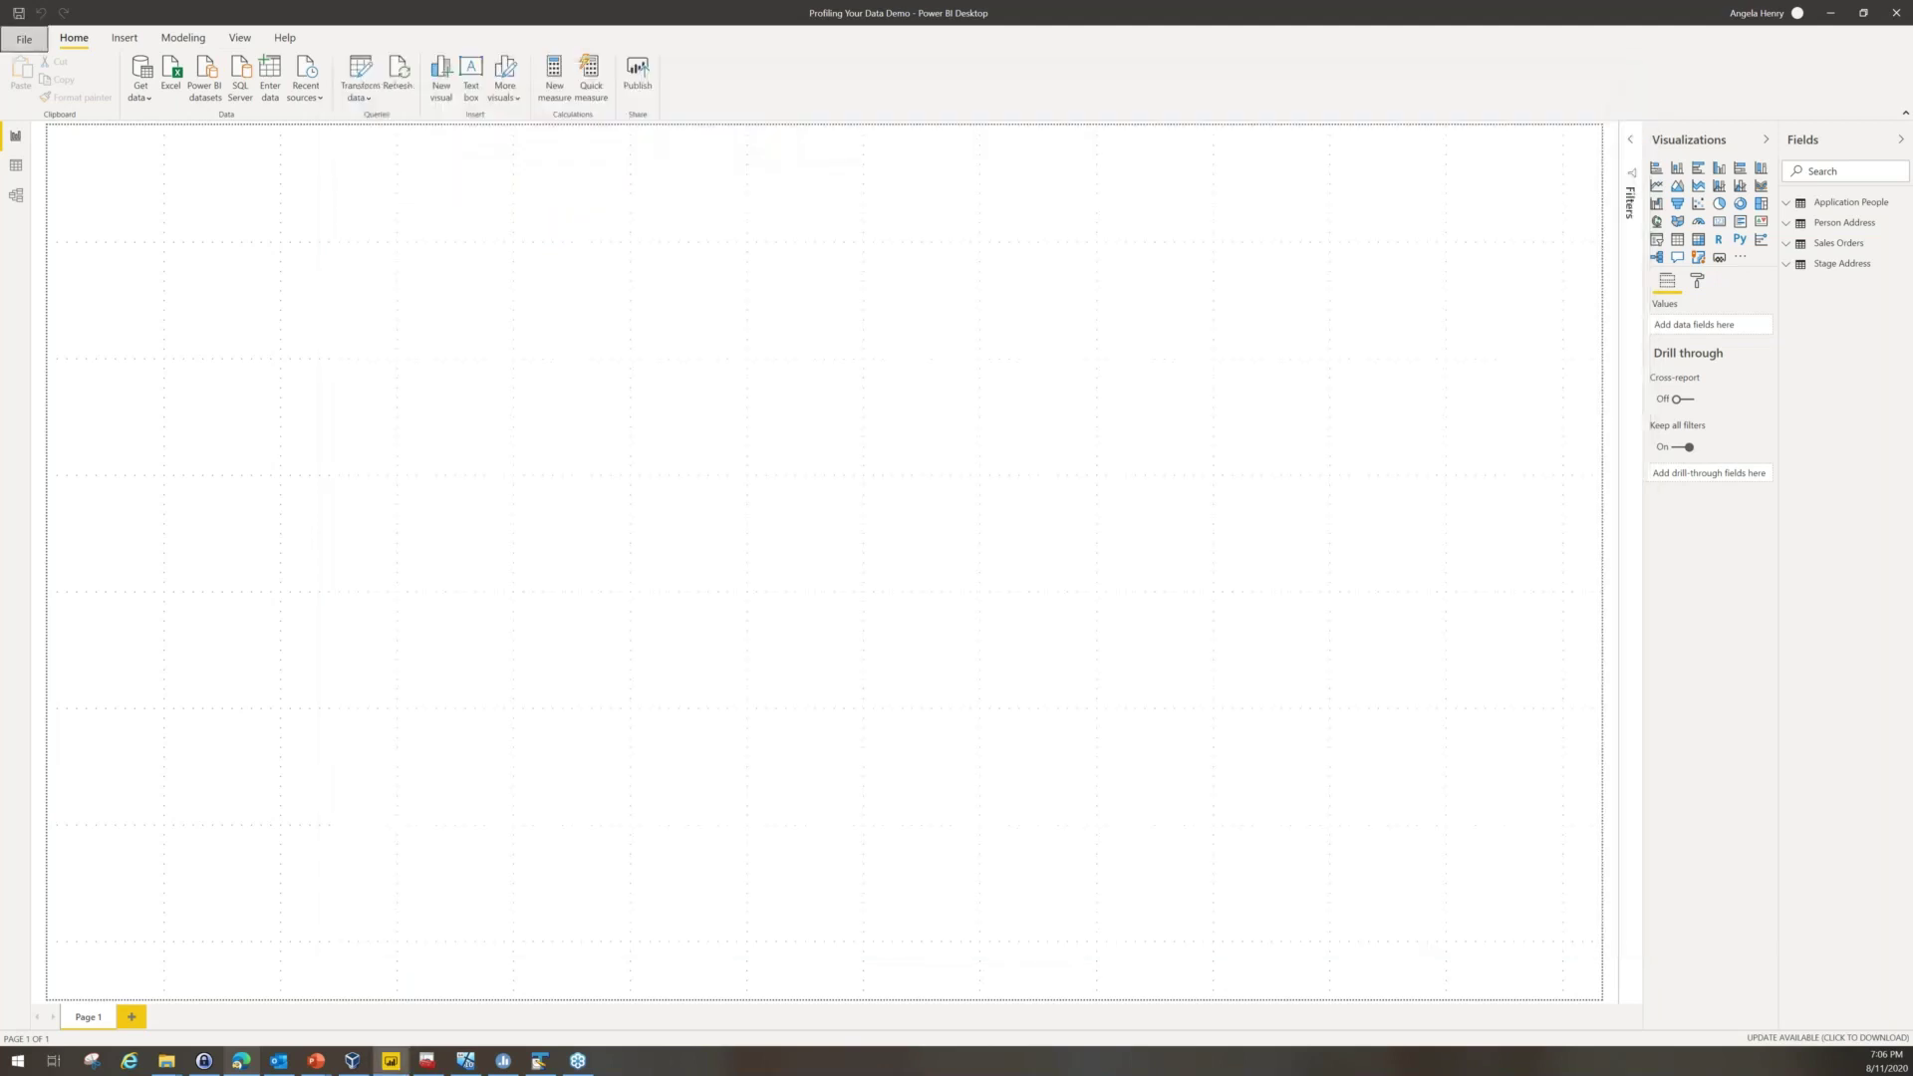
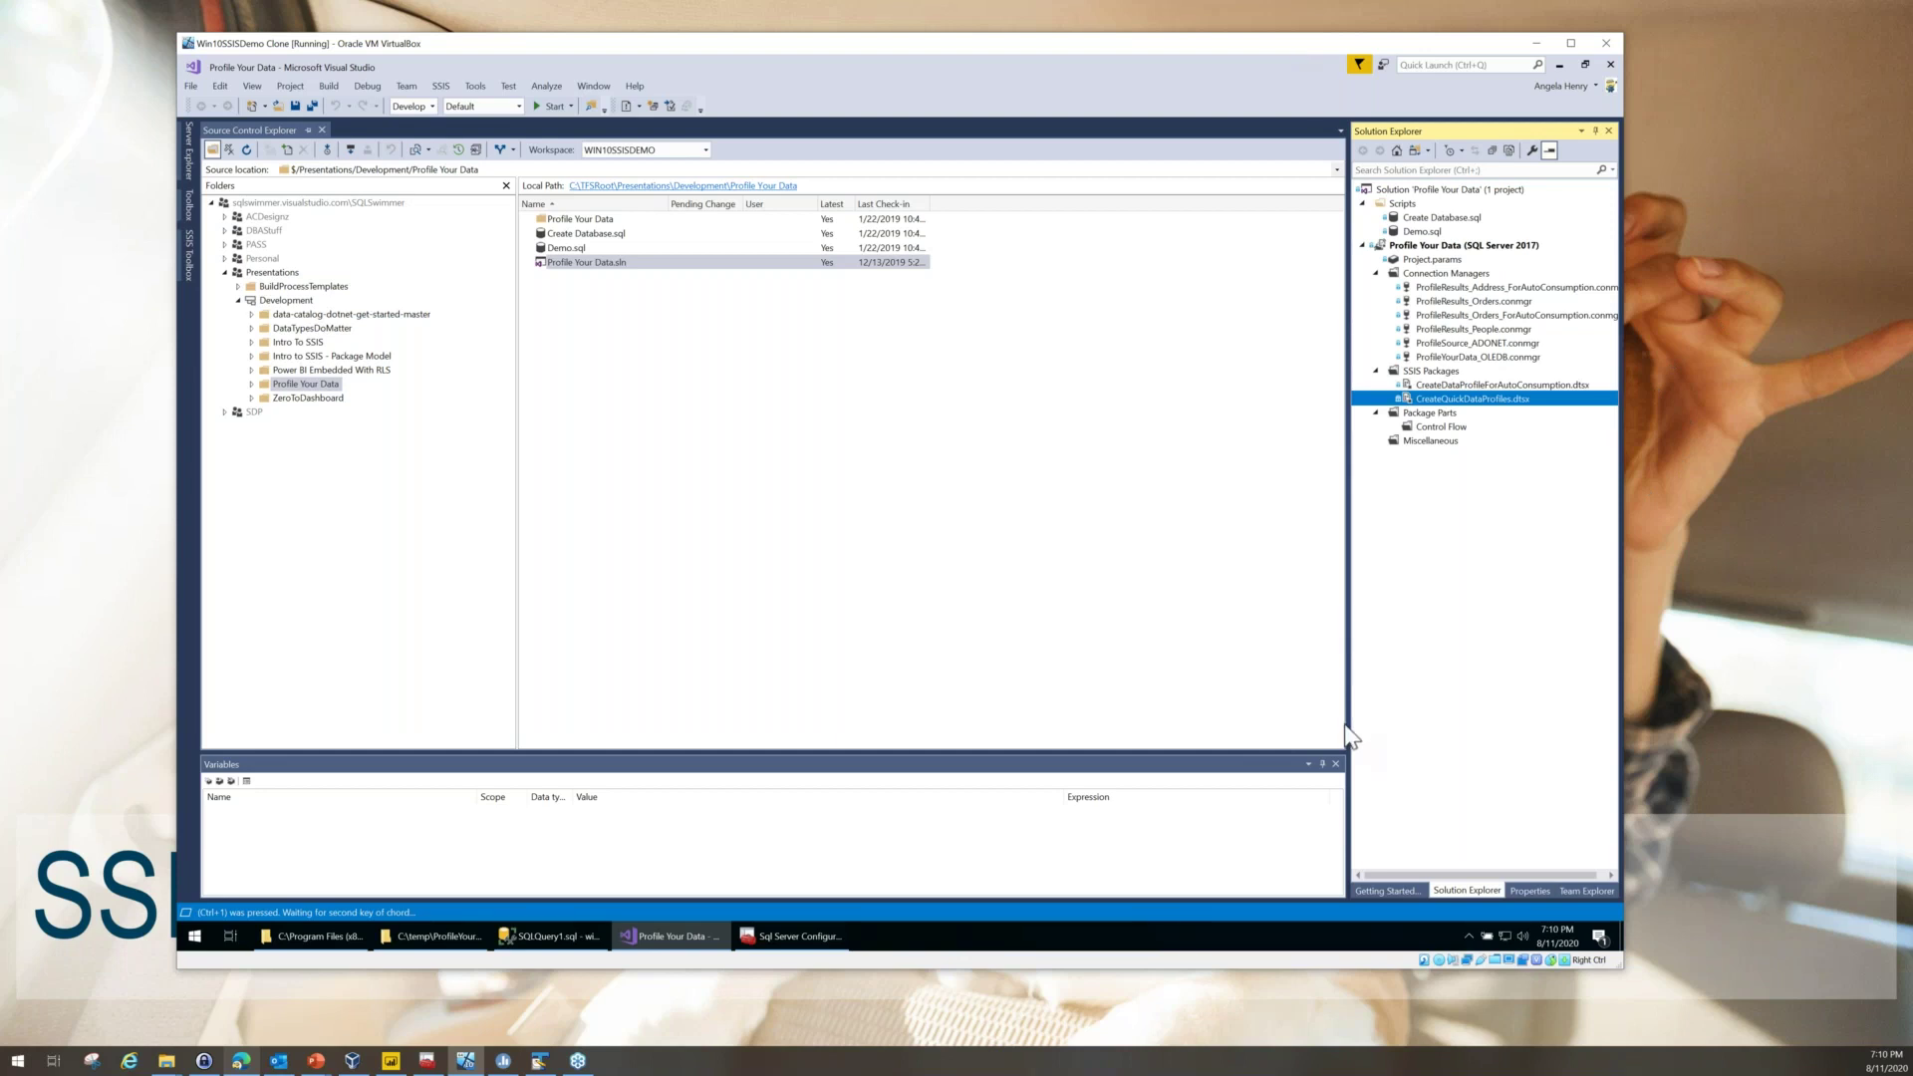
- Look through the project's SSIS packages and its connection managers from ProfileResults_Address_ForAutoConsumption to ProfileResults_People
left_click(1497, 388)
left_click(1461, 289)
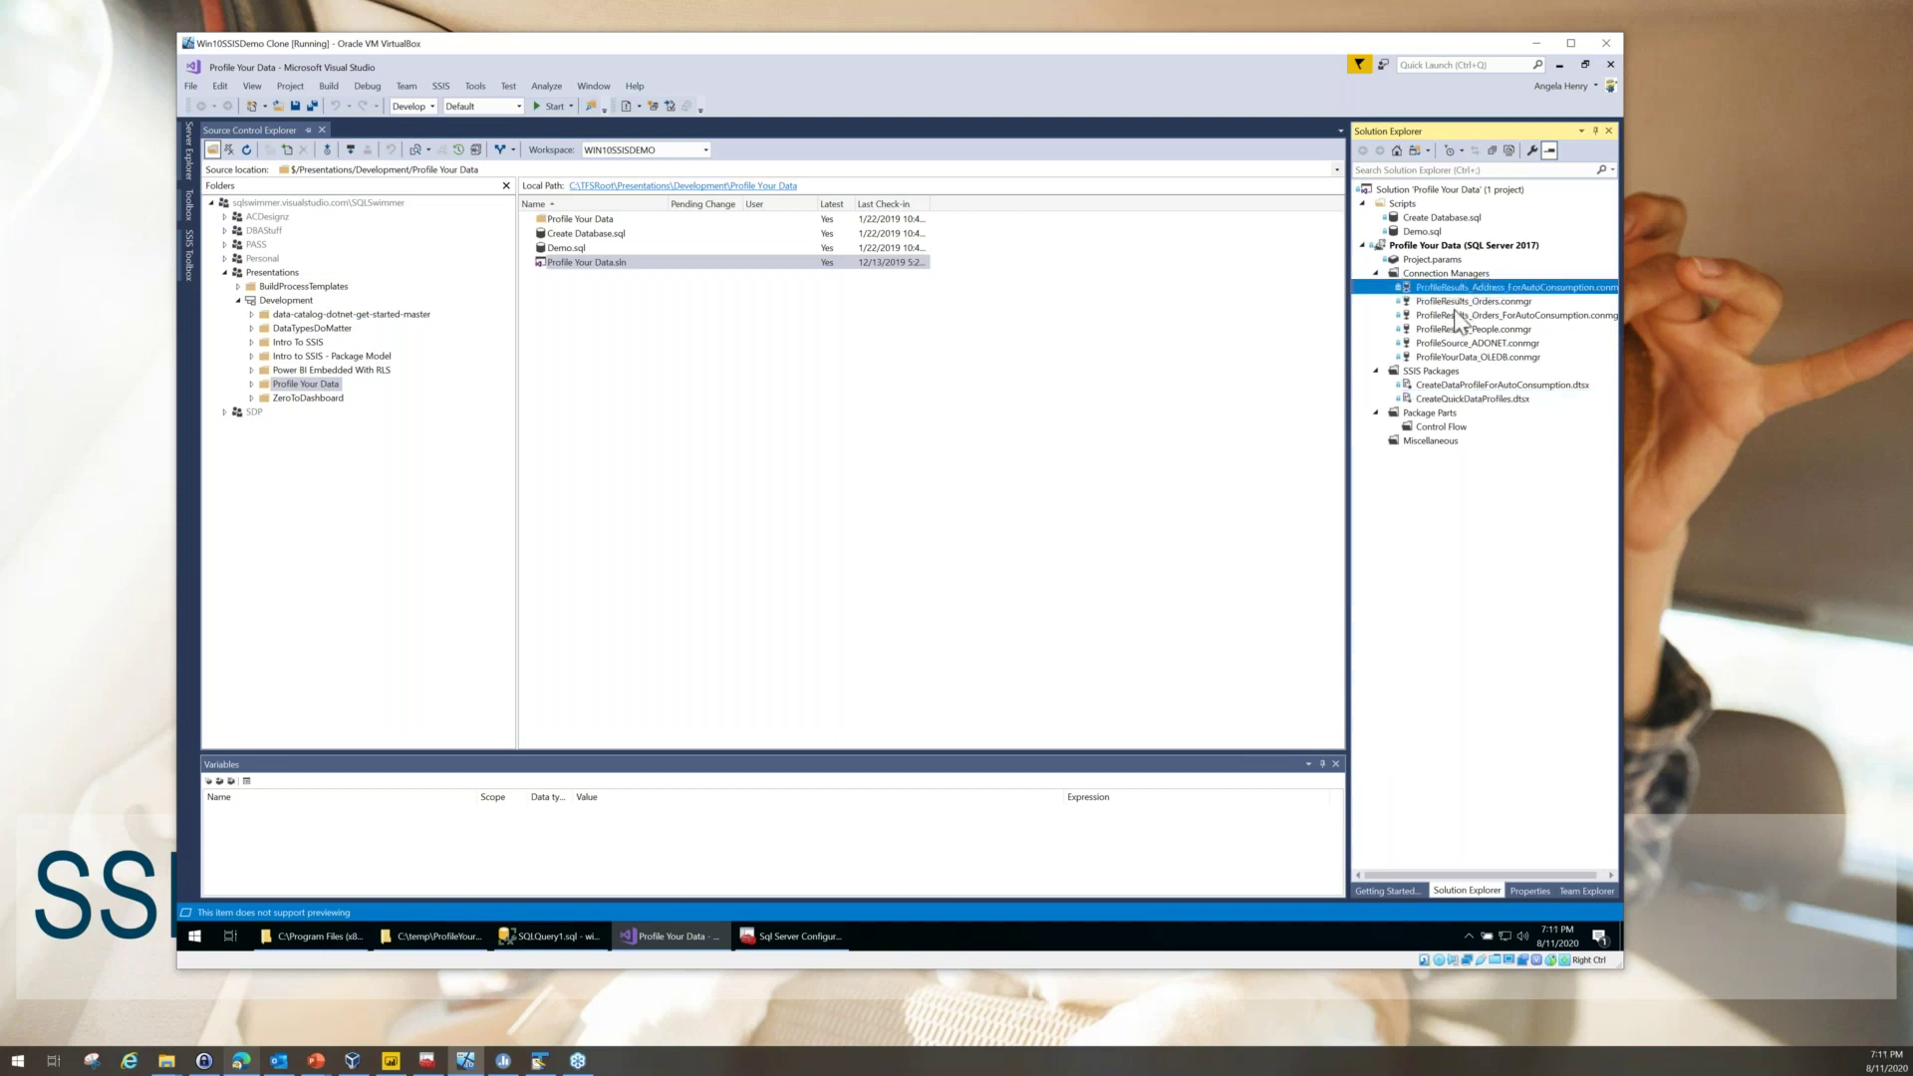
key("Down")
key("Down")
key("Down")
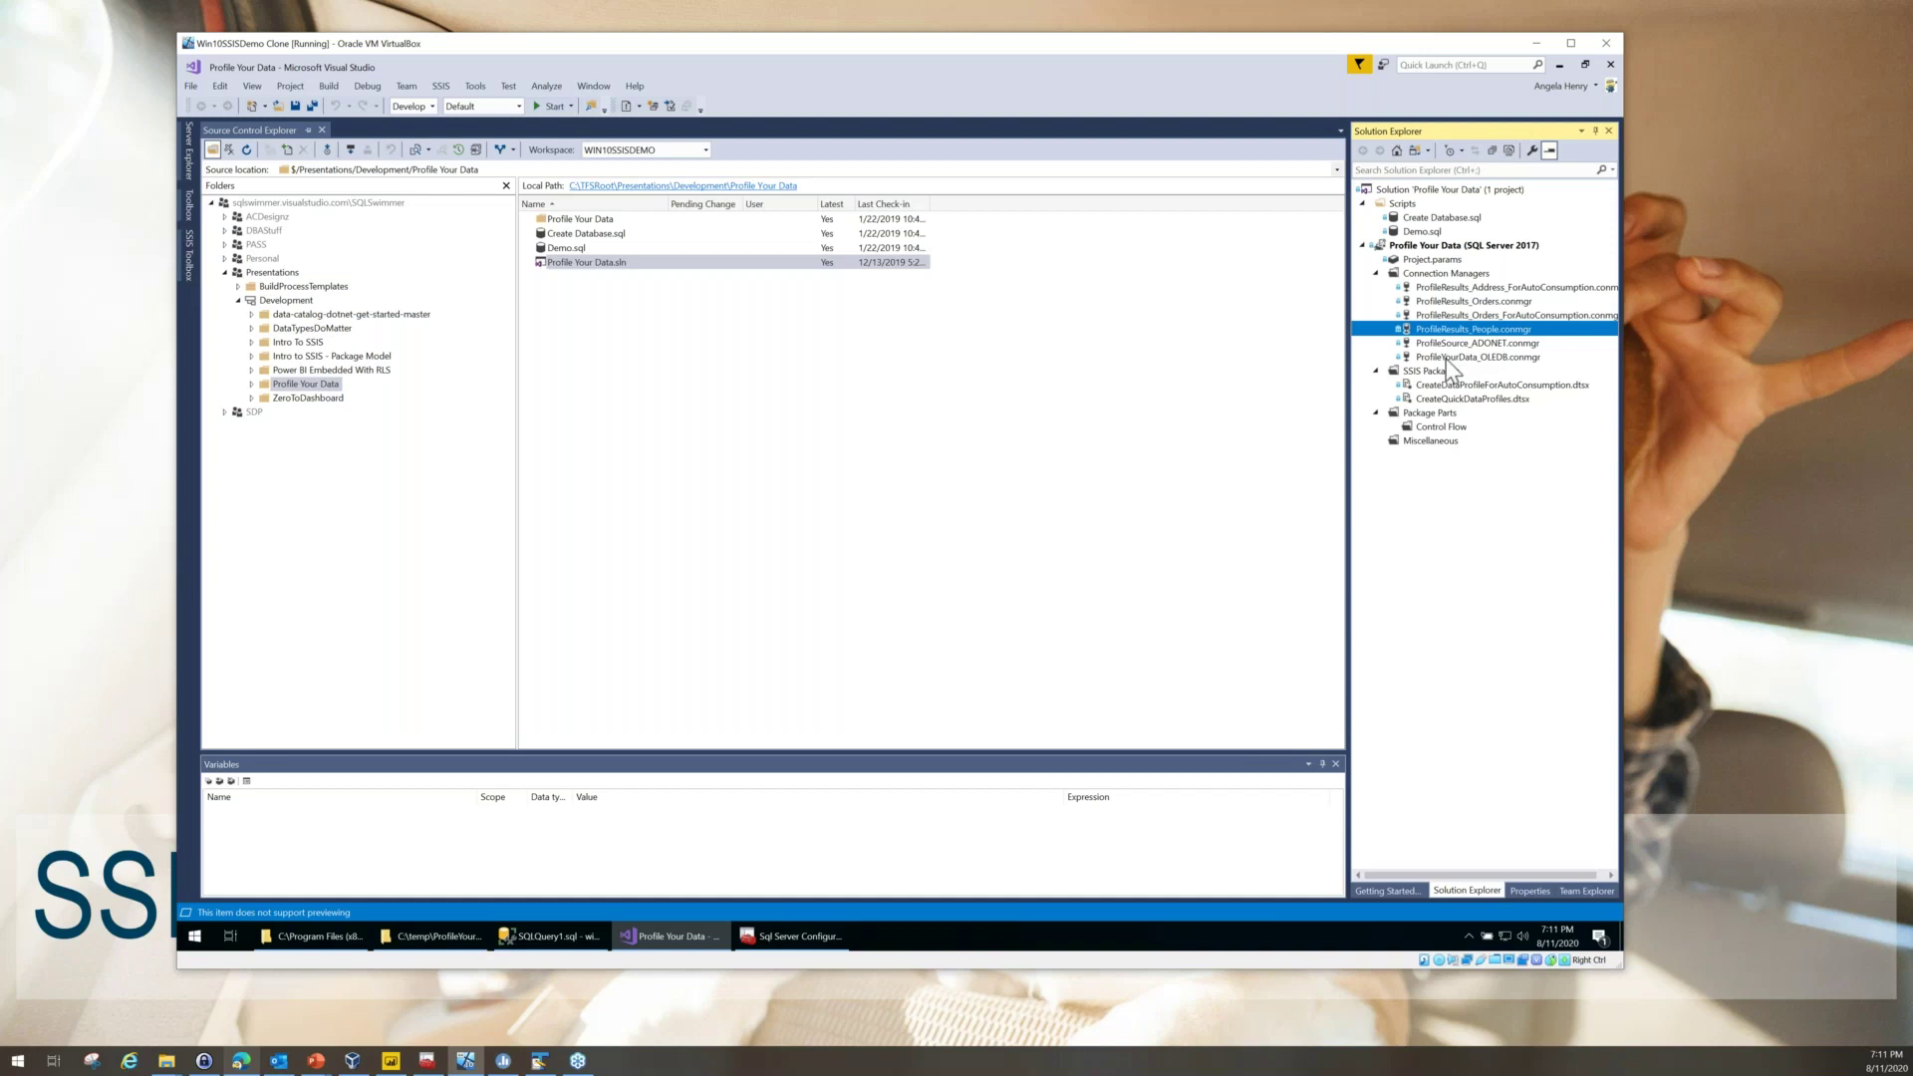
- Open the CreateQuickDataProfiles.dtsx package and add a Data Profiling Task to its control flow
left_click(1408, 399)
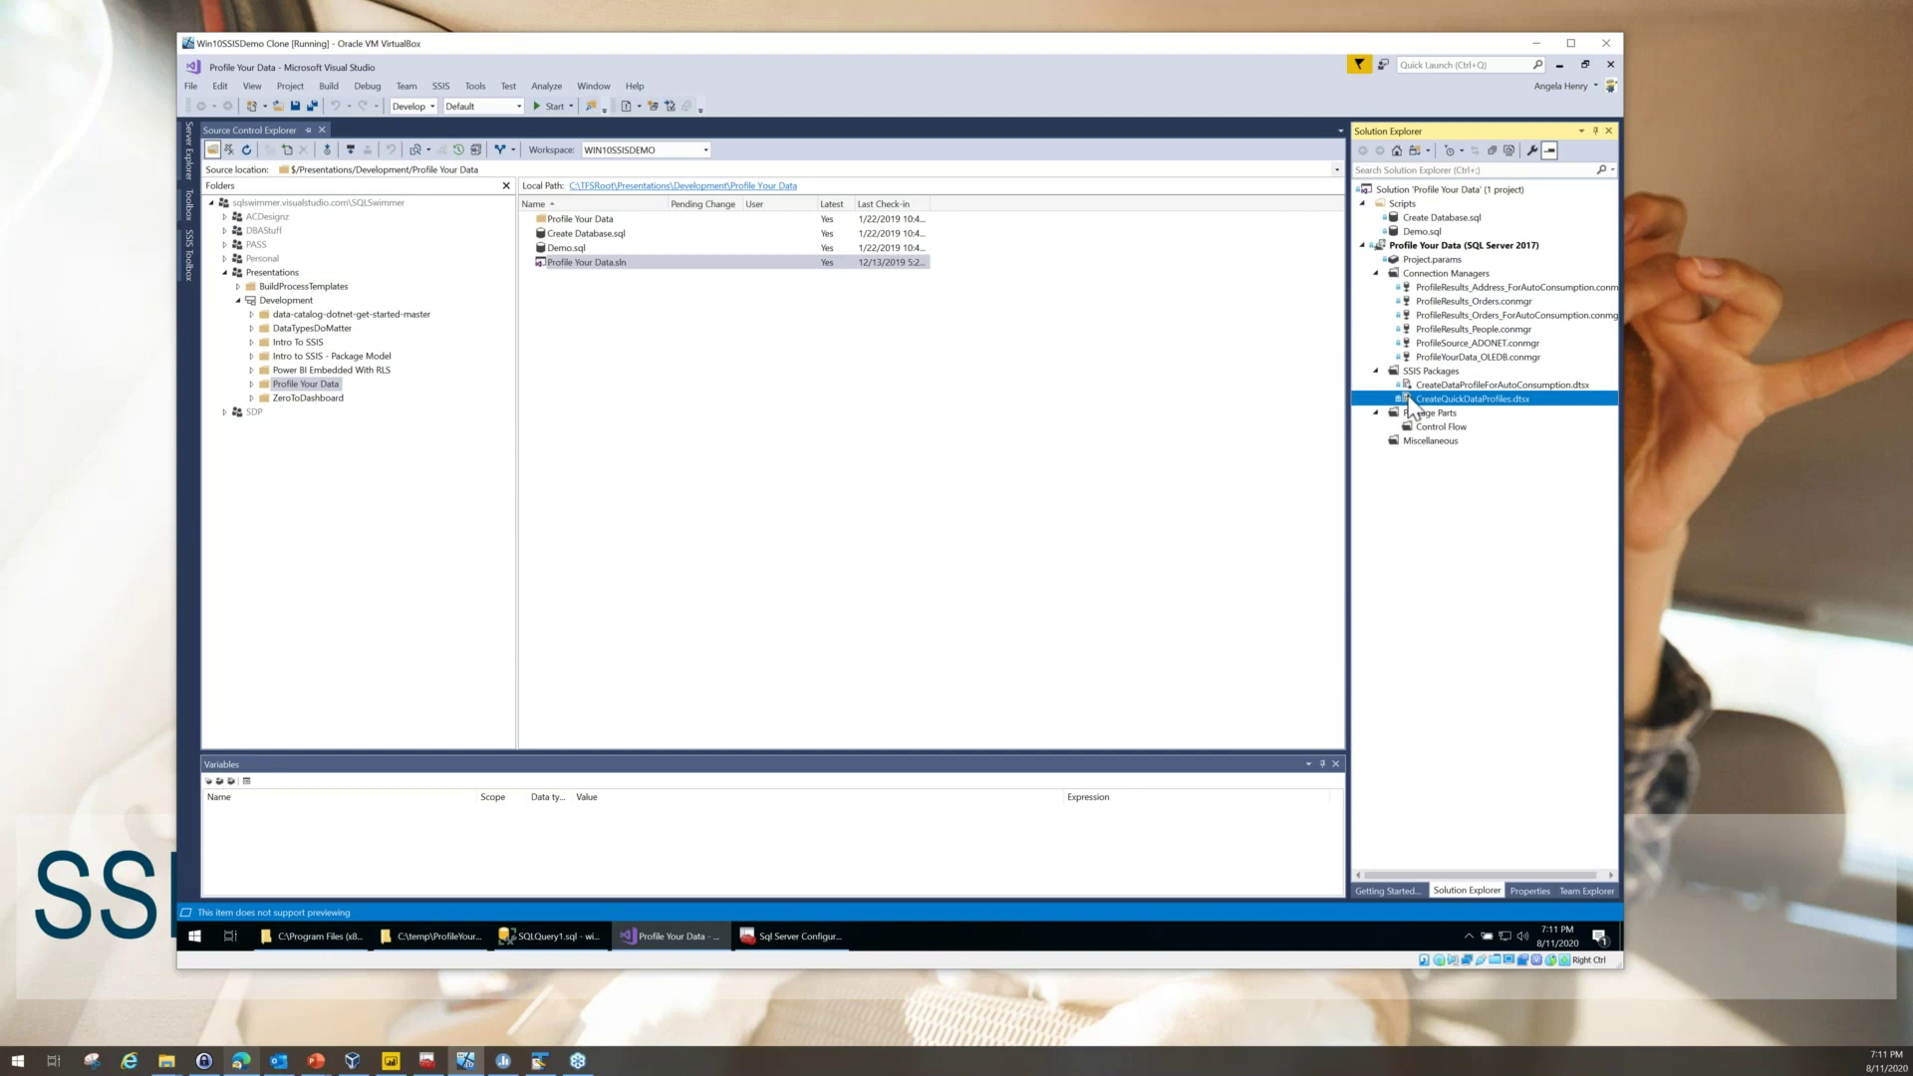
double_click(1408, 400)
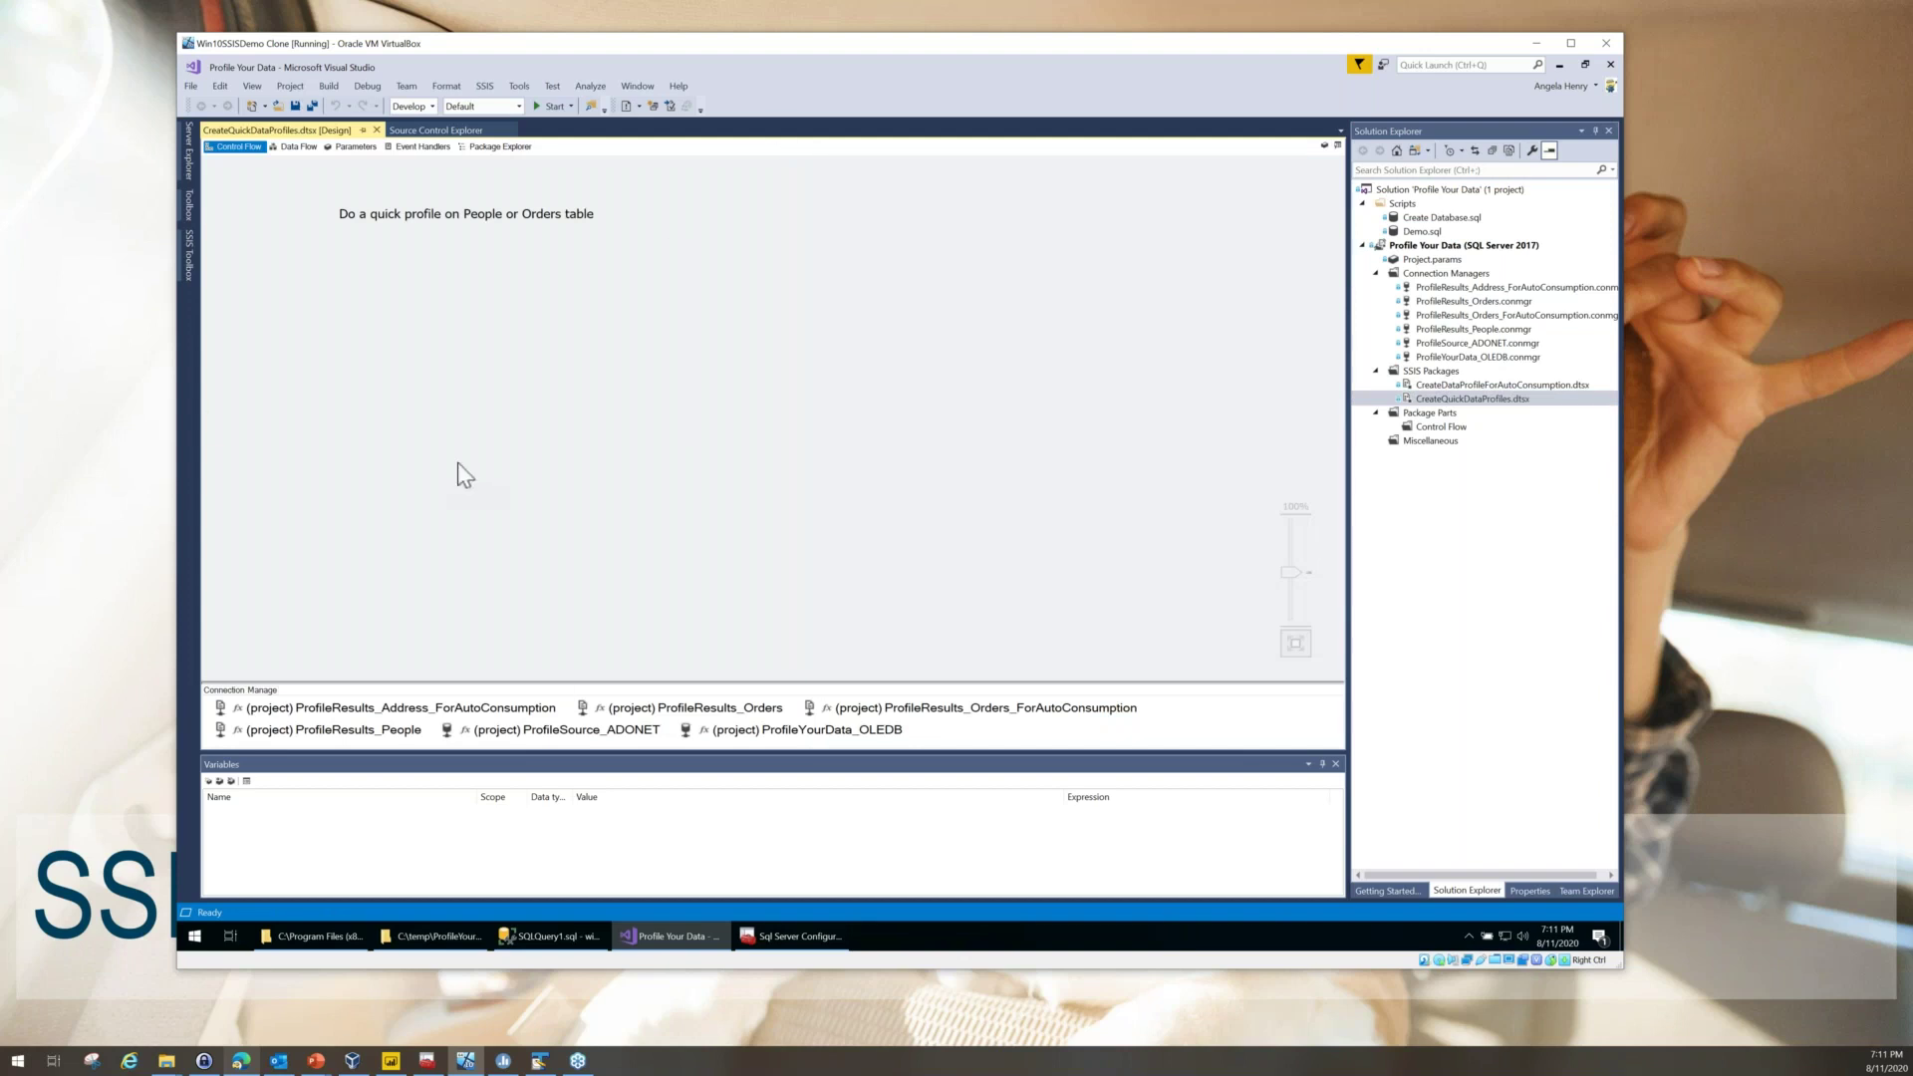
left_click(190, 259)
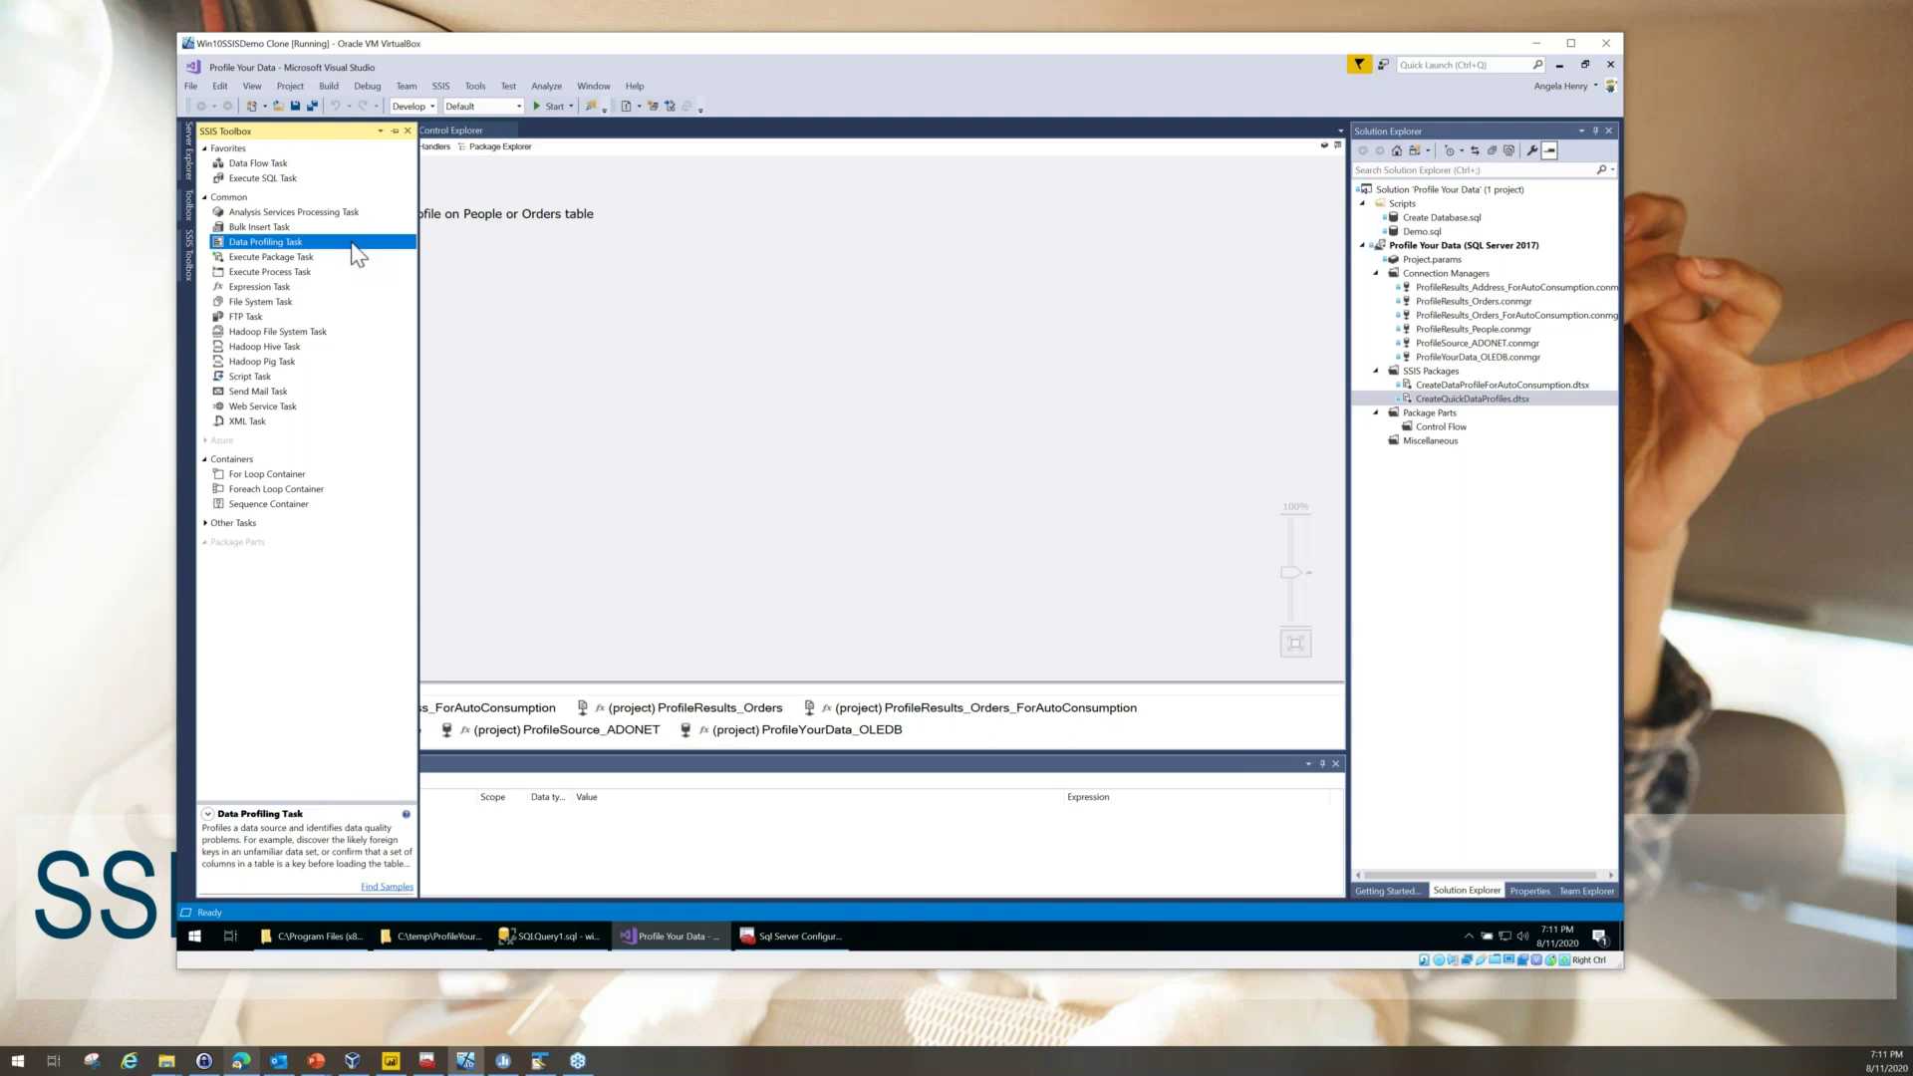
left_click_drag(352, 247, 545, 257)
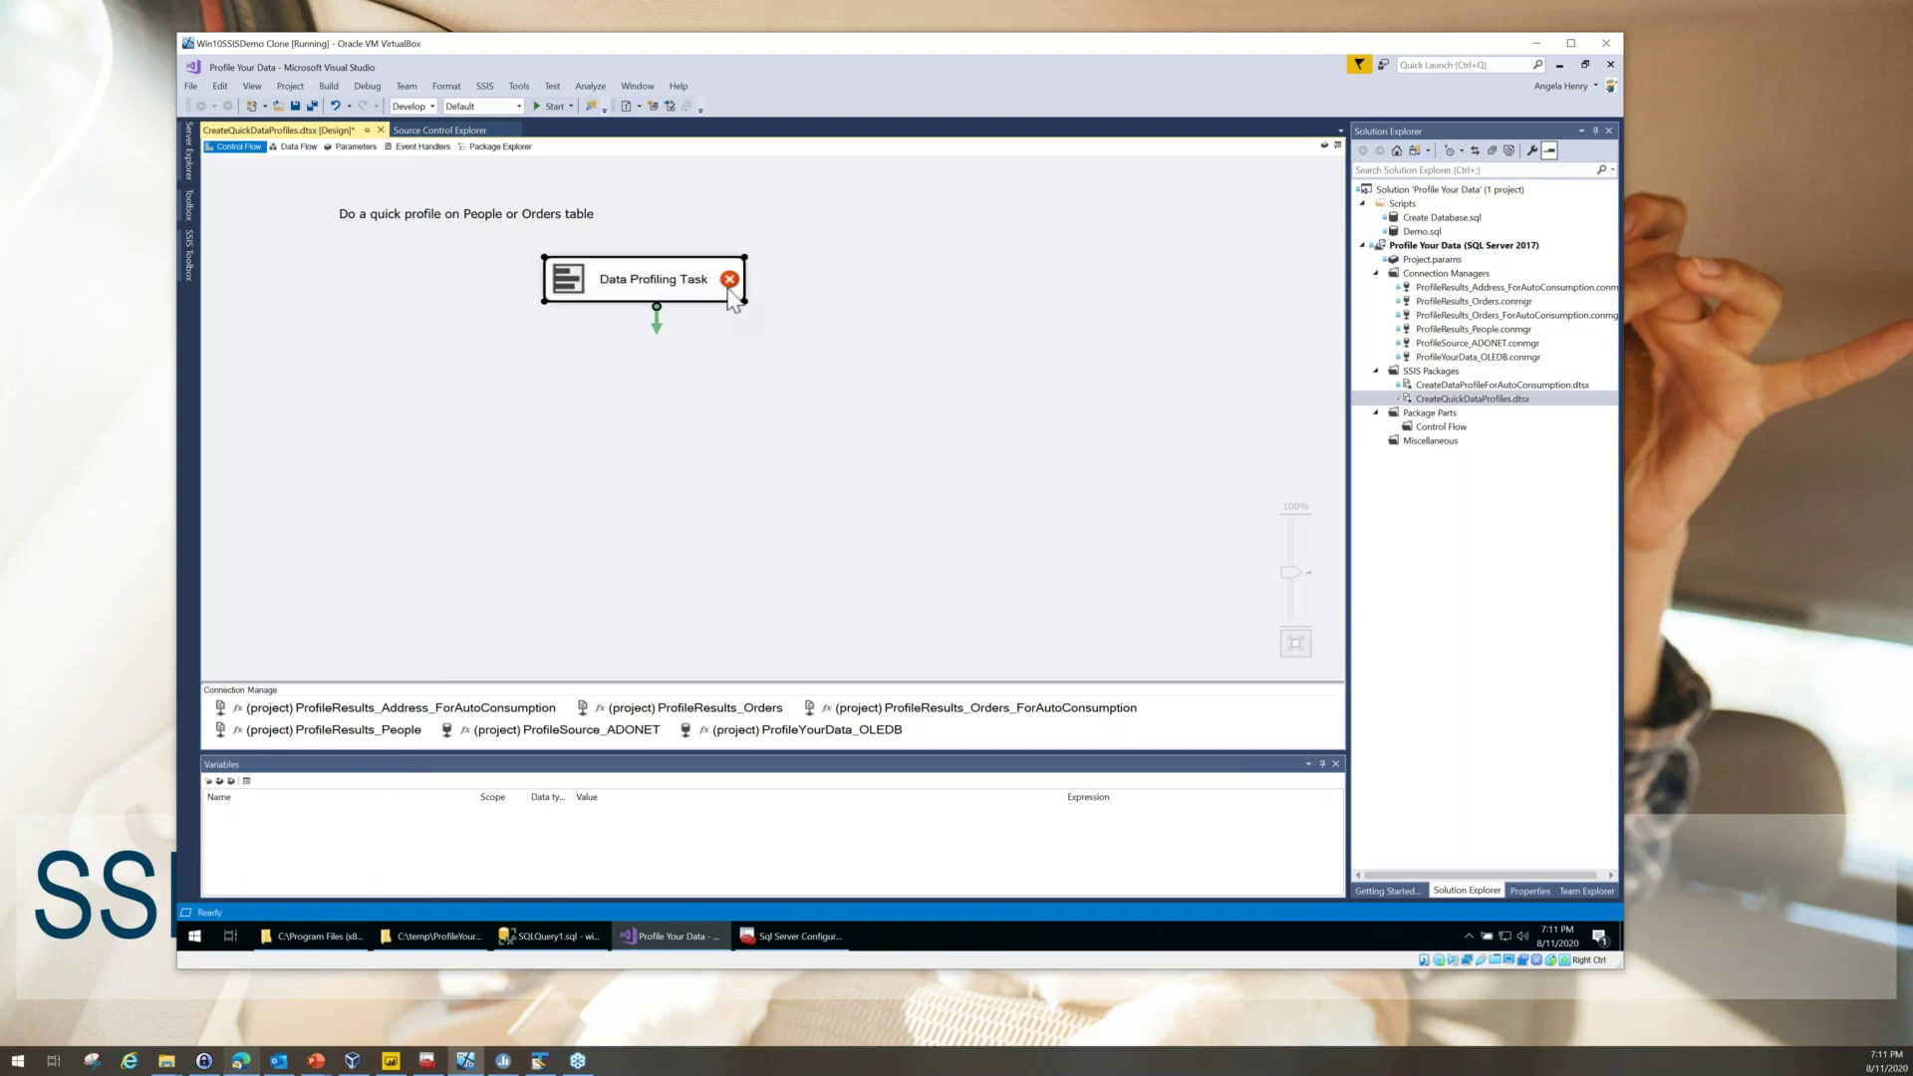
- Set the Data Profiling Task's destination to the ProfileResults_People file connection, with OverwriteDestination set to True
mouse_move(733, 291)
double_click(616, 271)
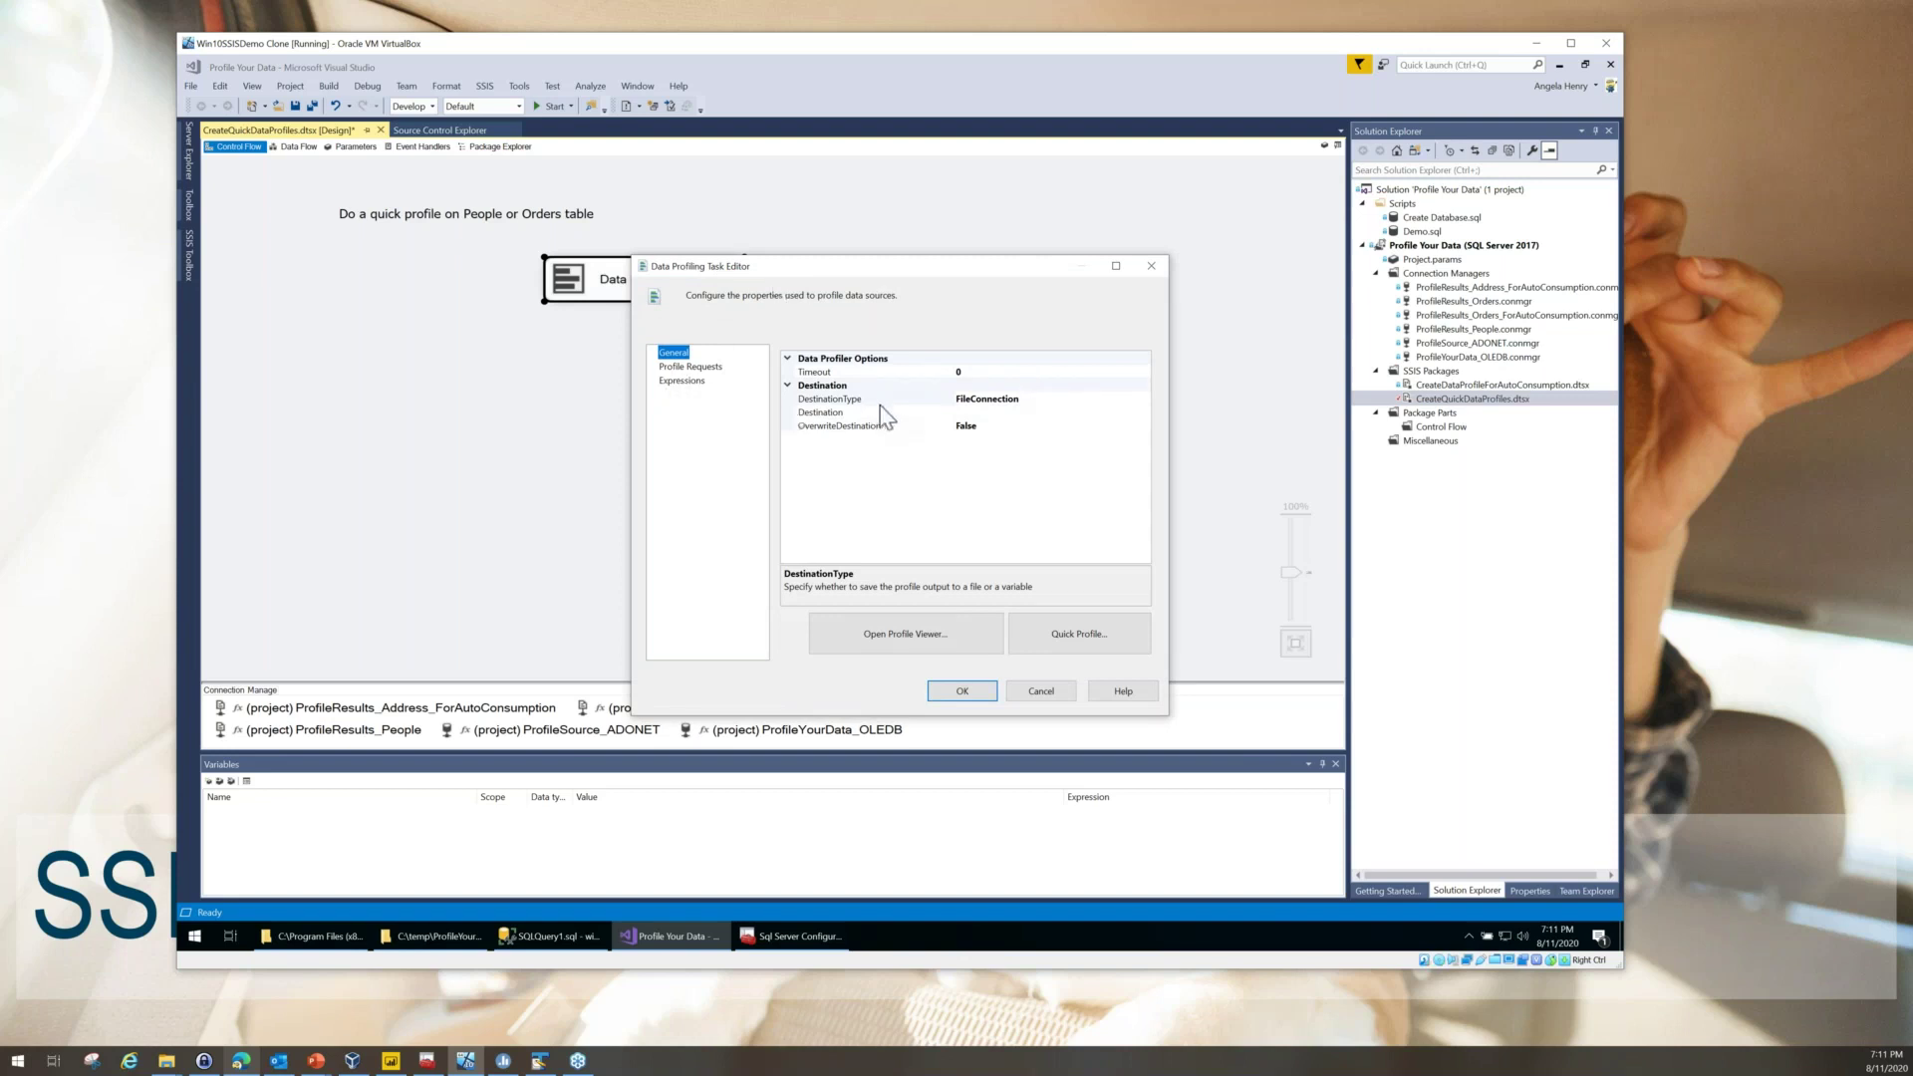
left_click(1144, 399)
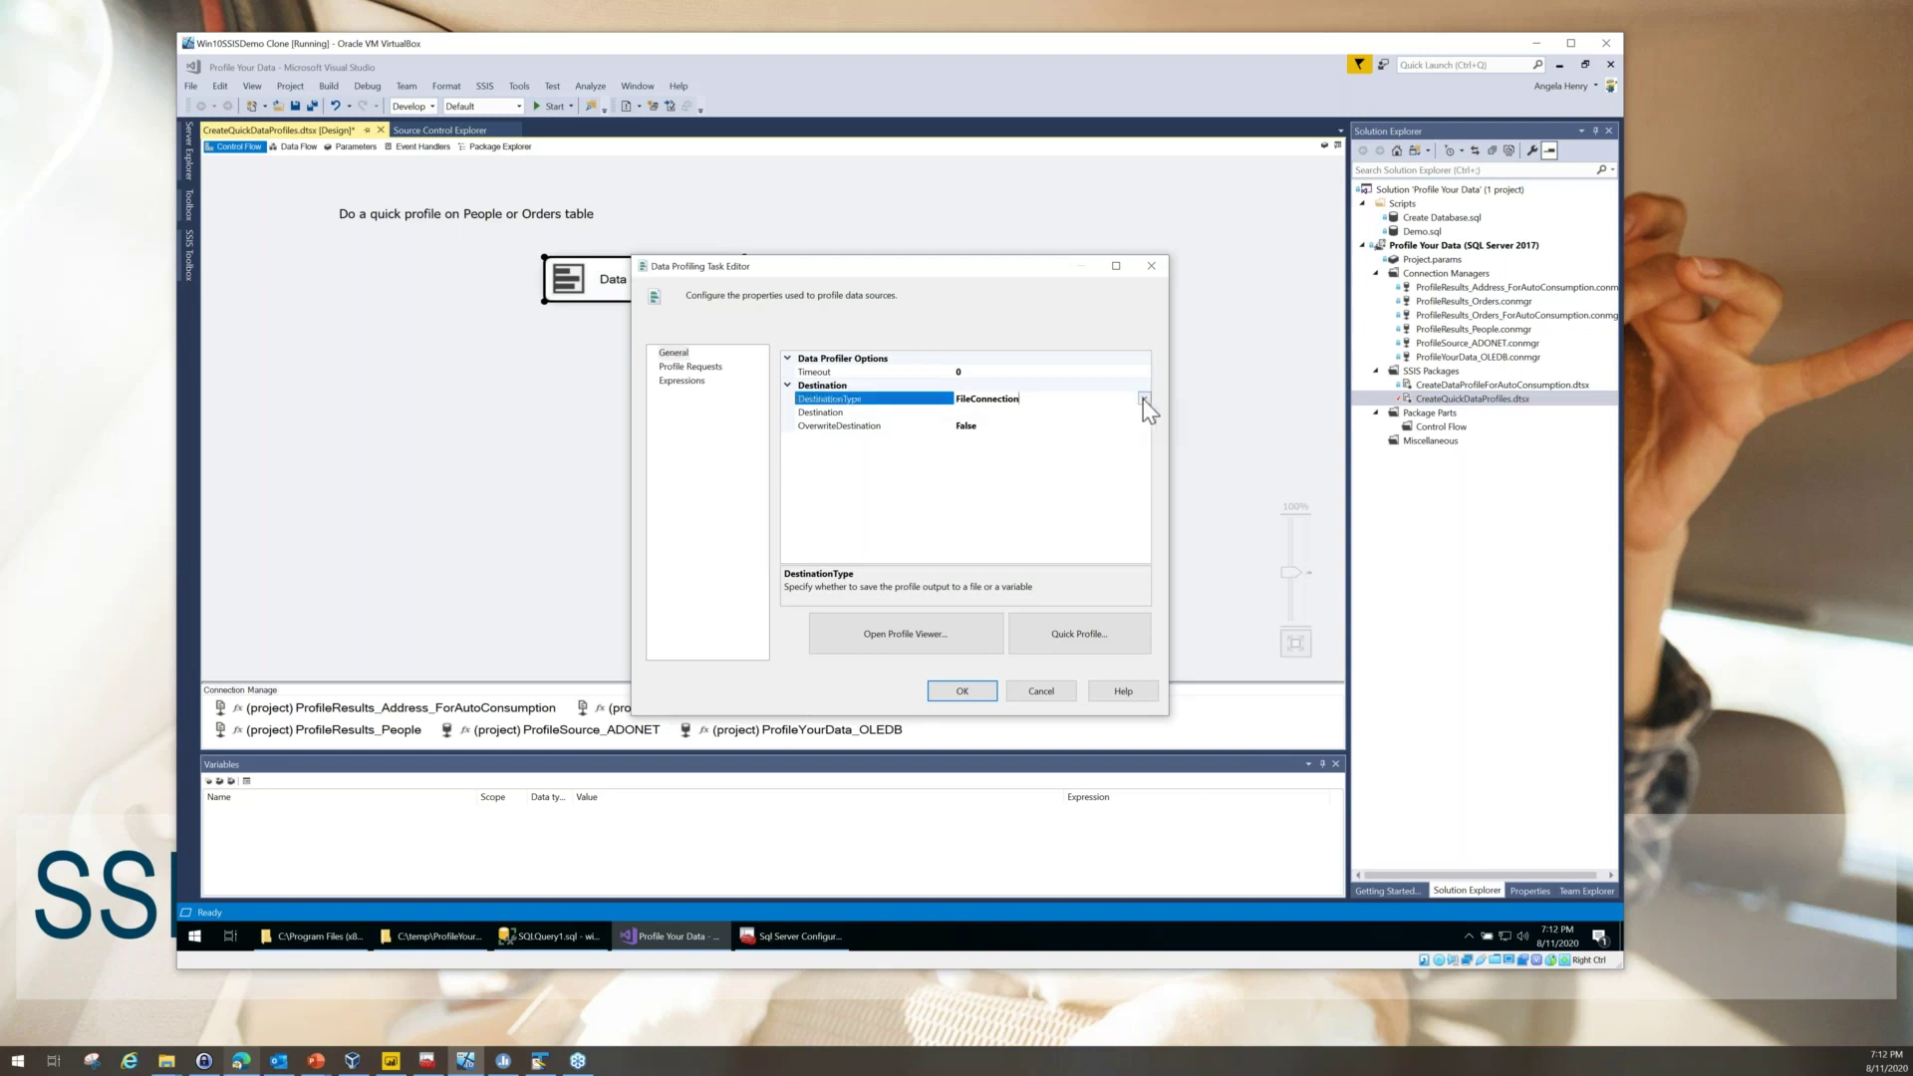
left_click(1144, 399)
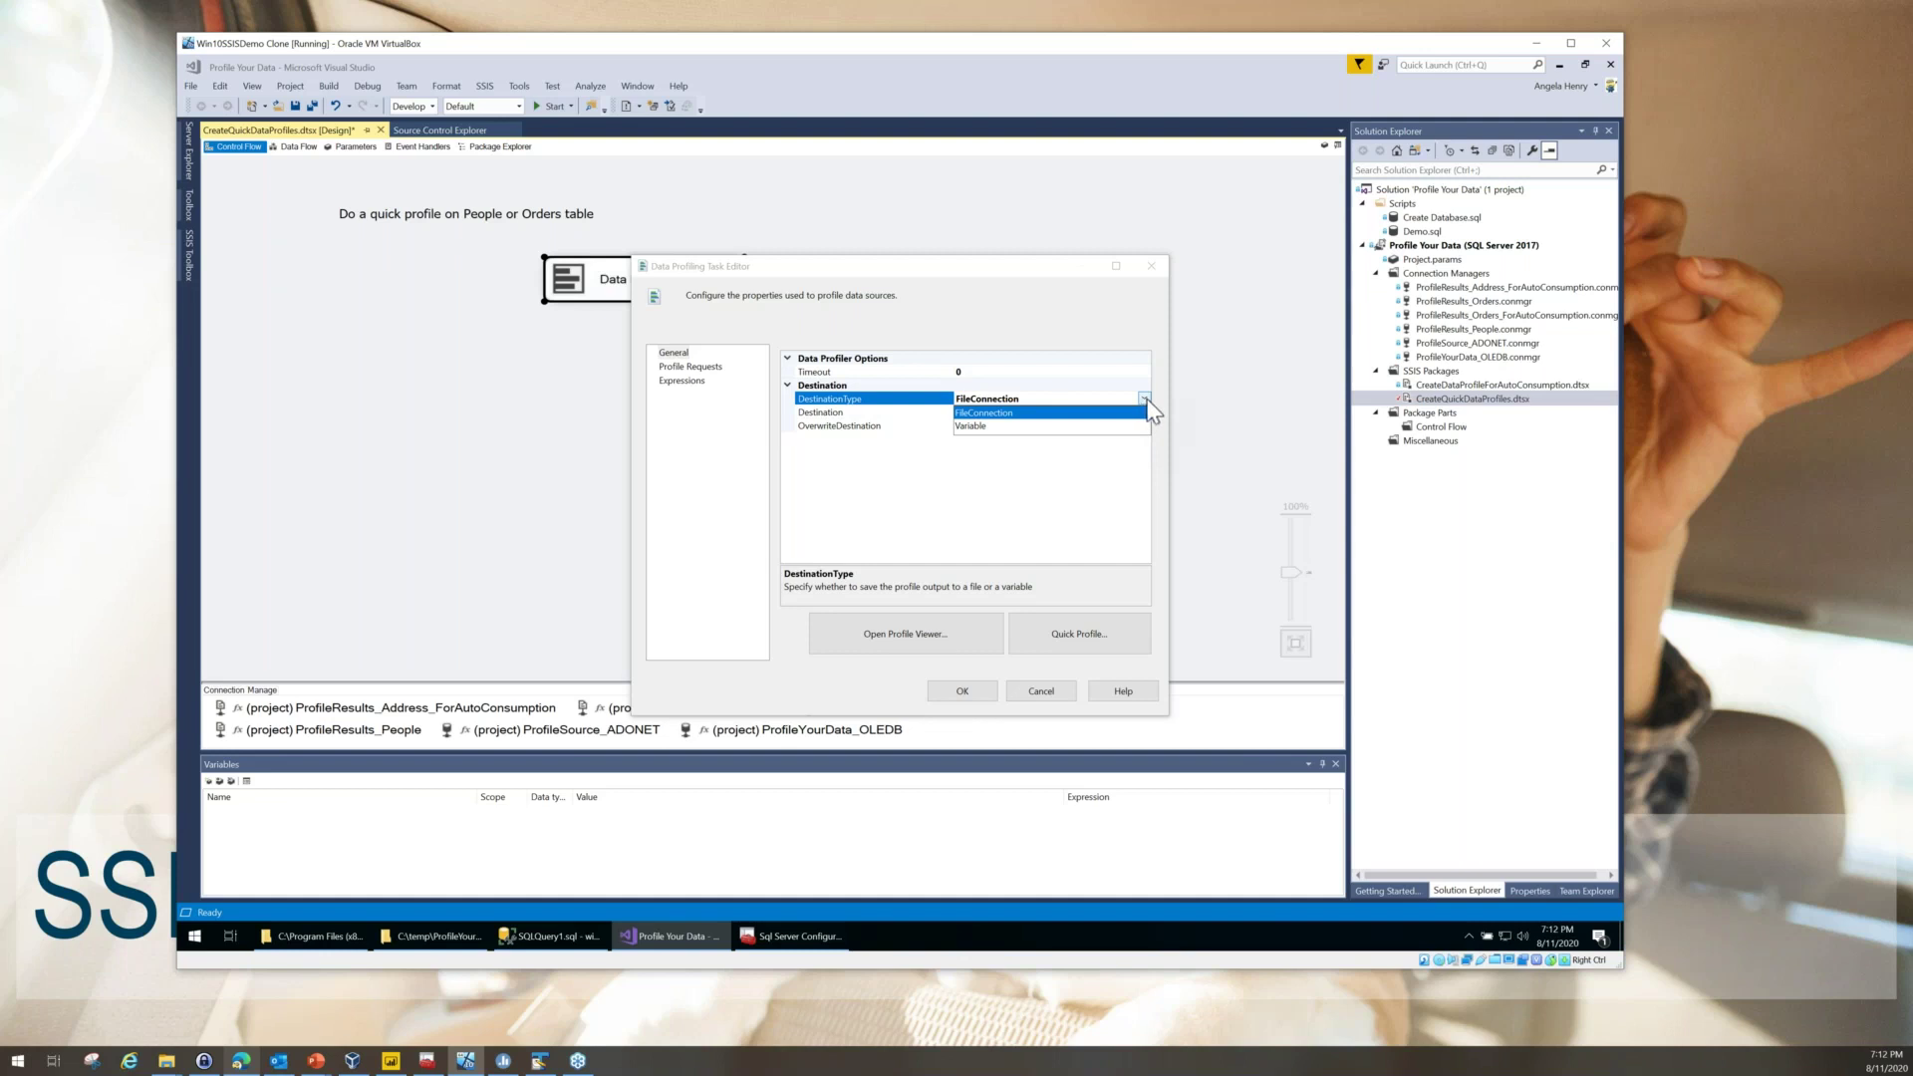
left_click(1146, 398)
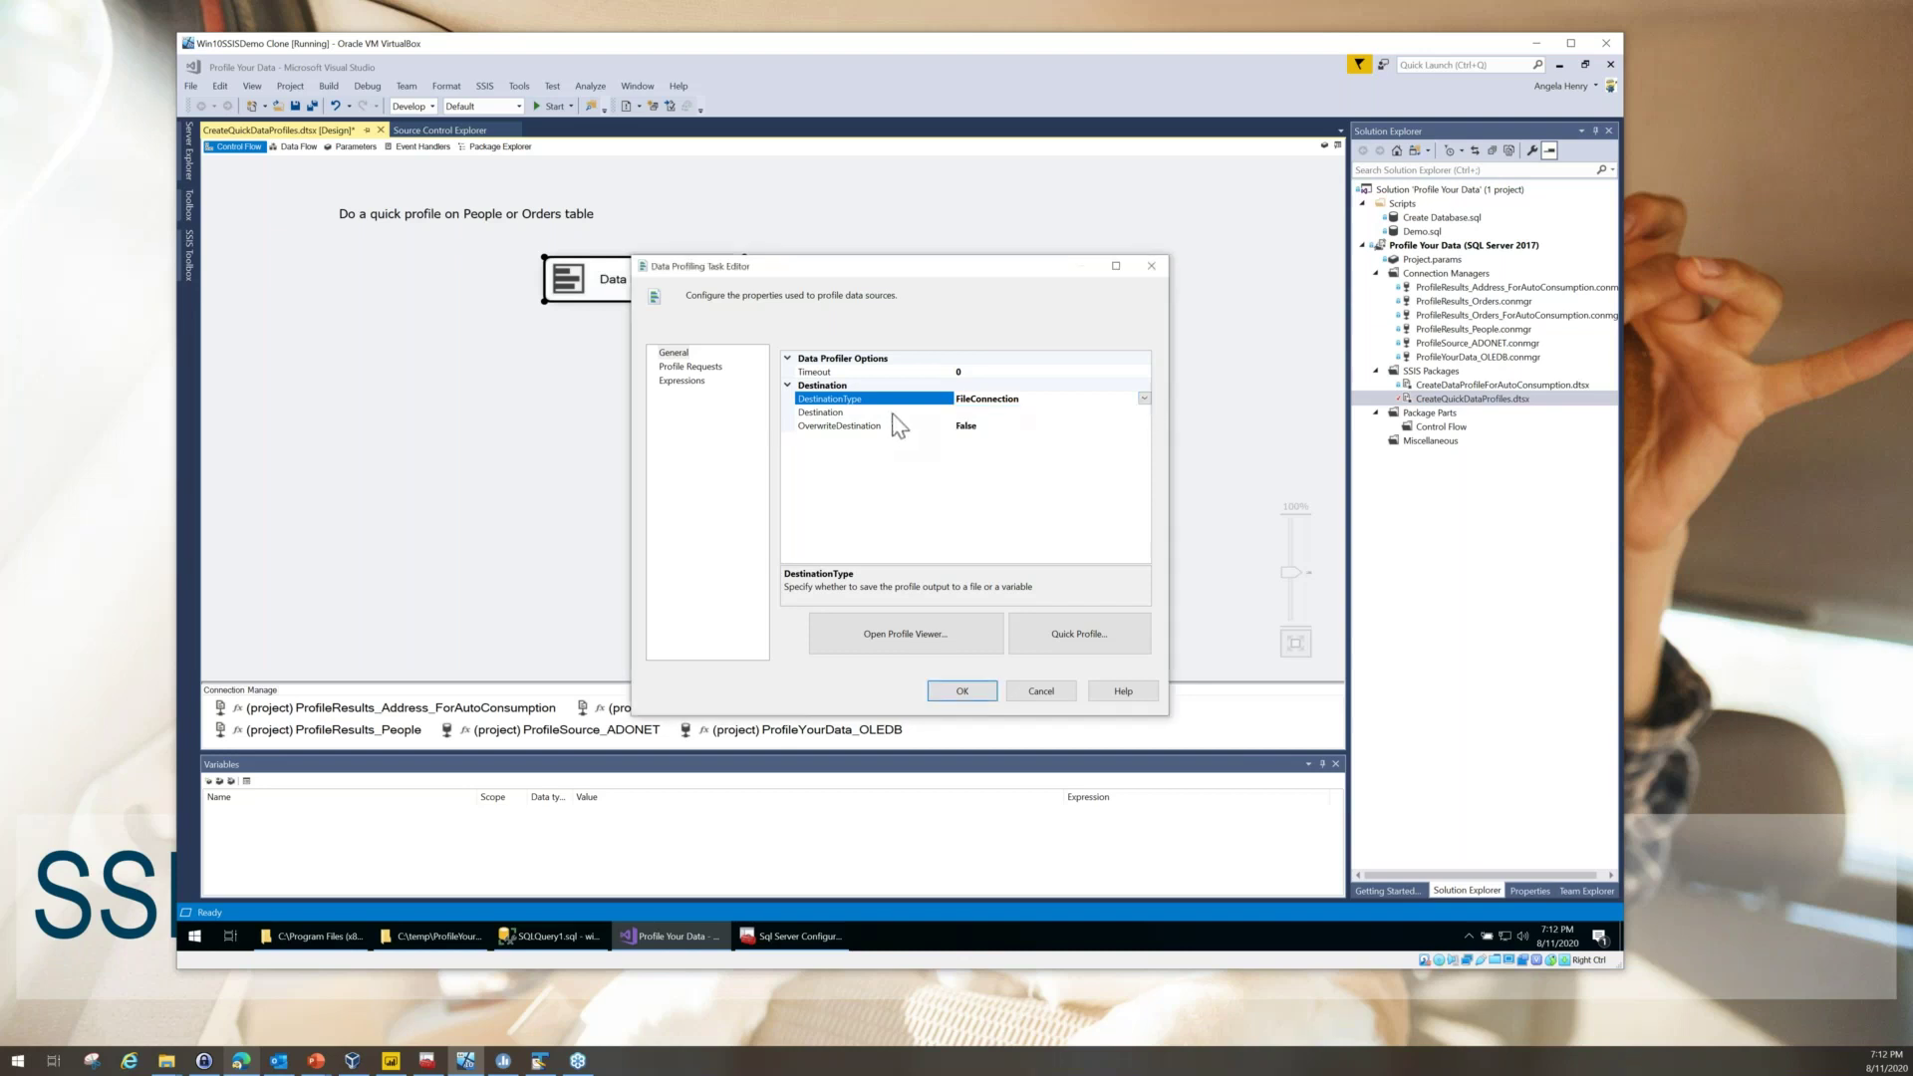
left_click(945, 413)
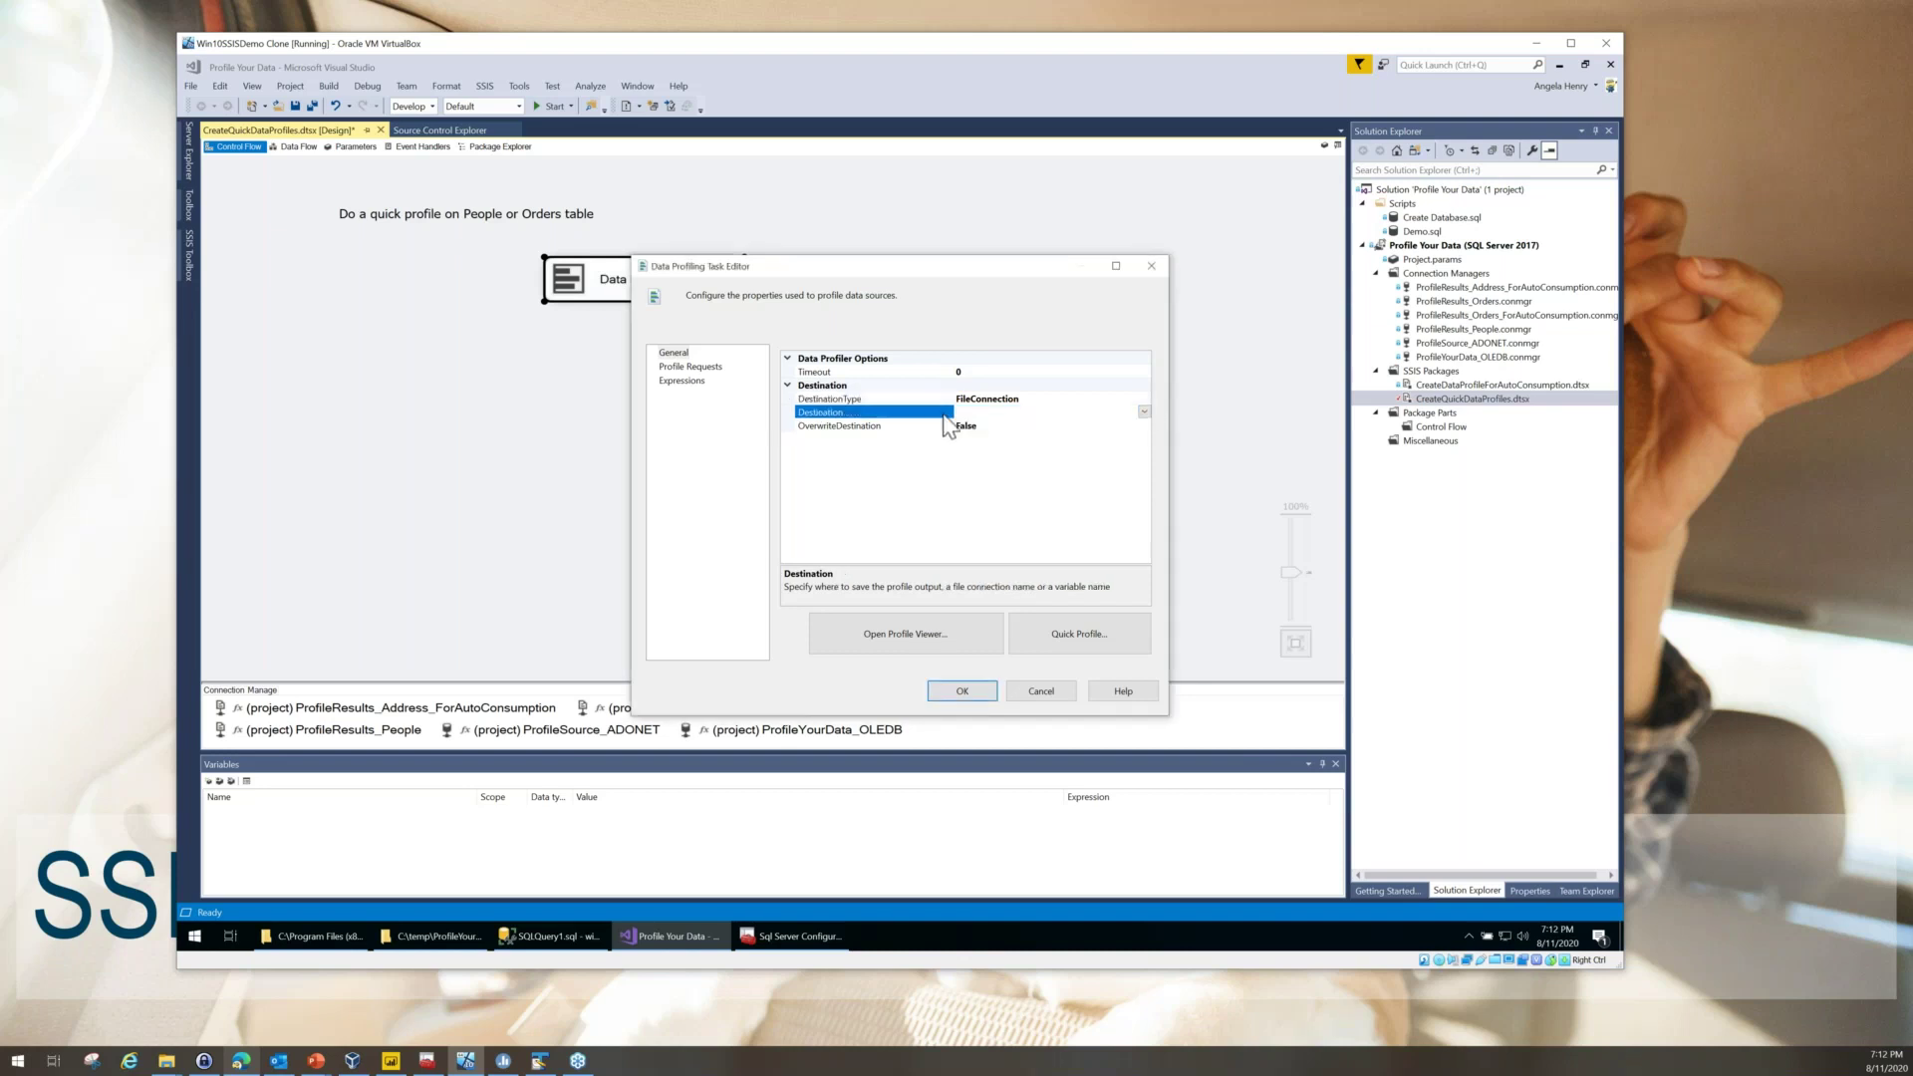
left_click(1142, 413)
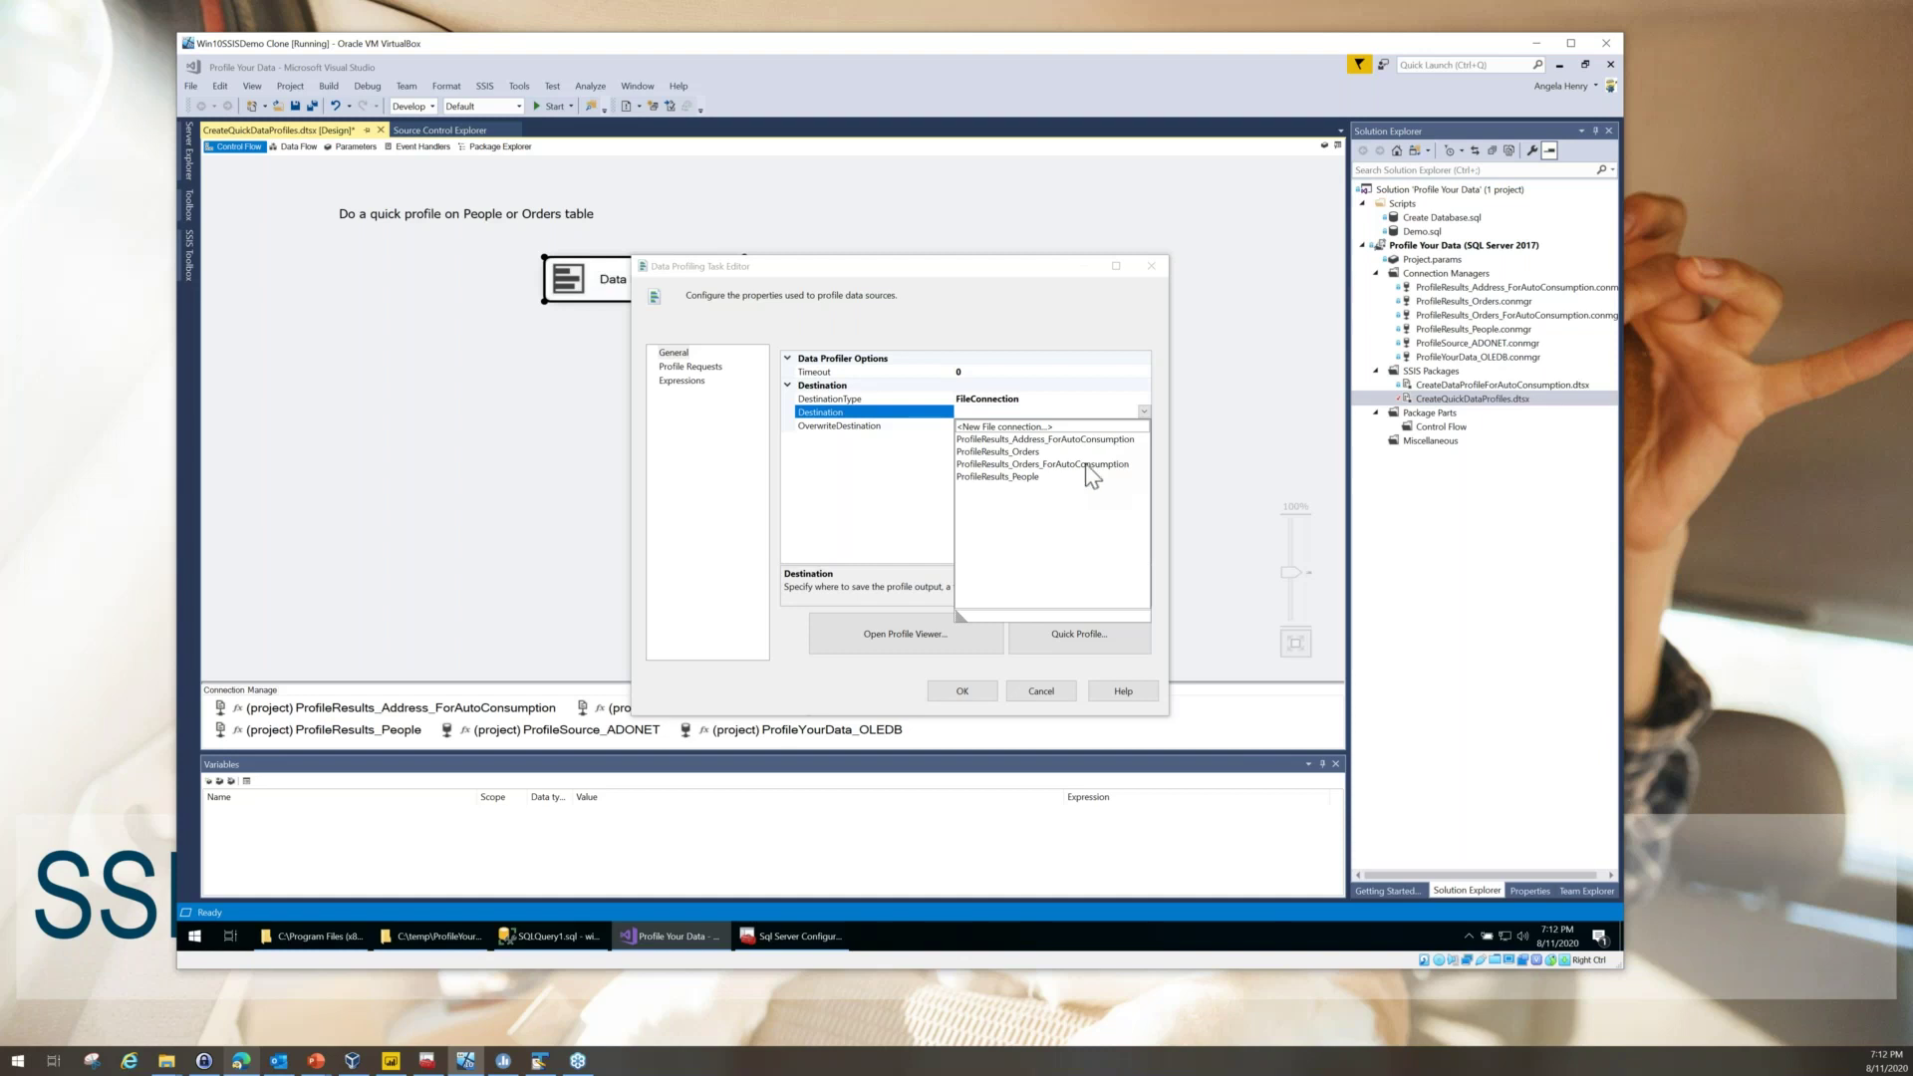
left_click(1031, 477)
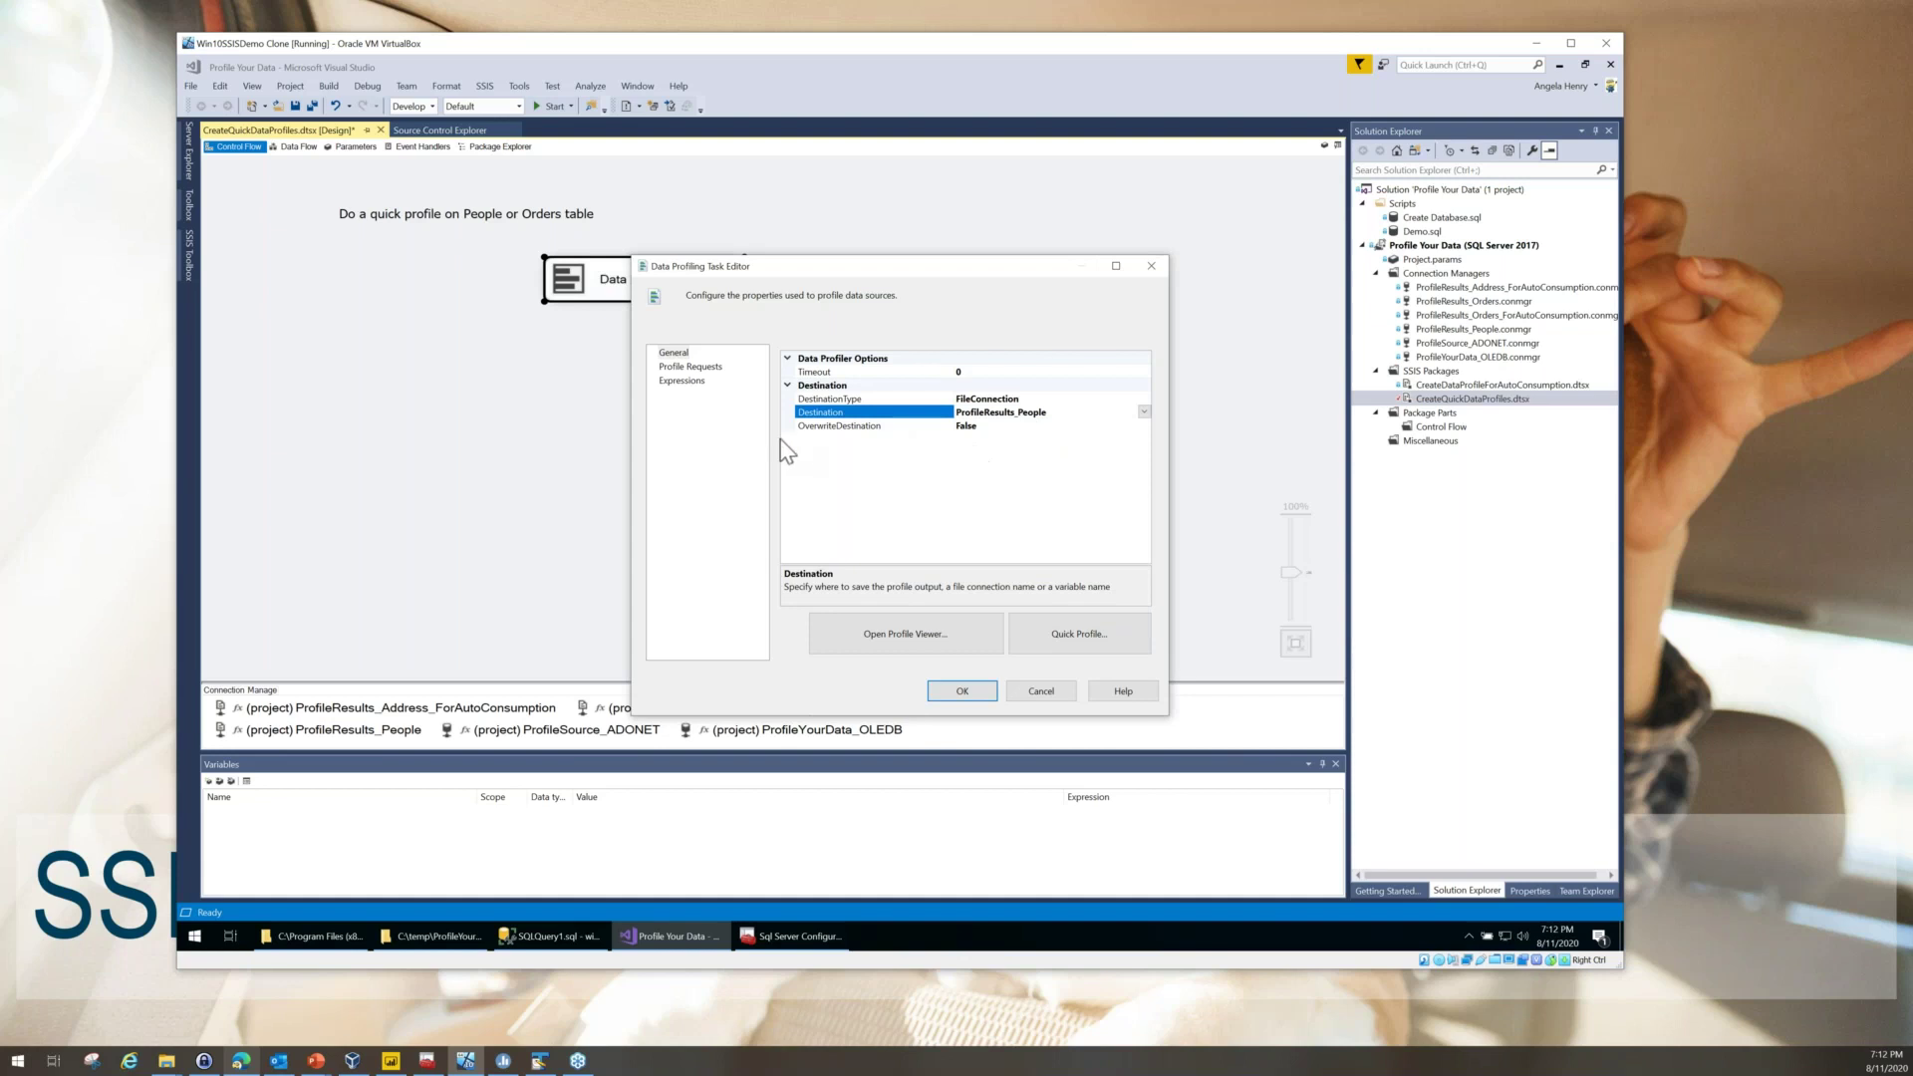
left_click(1031, 426)
left_click(1144, 425)
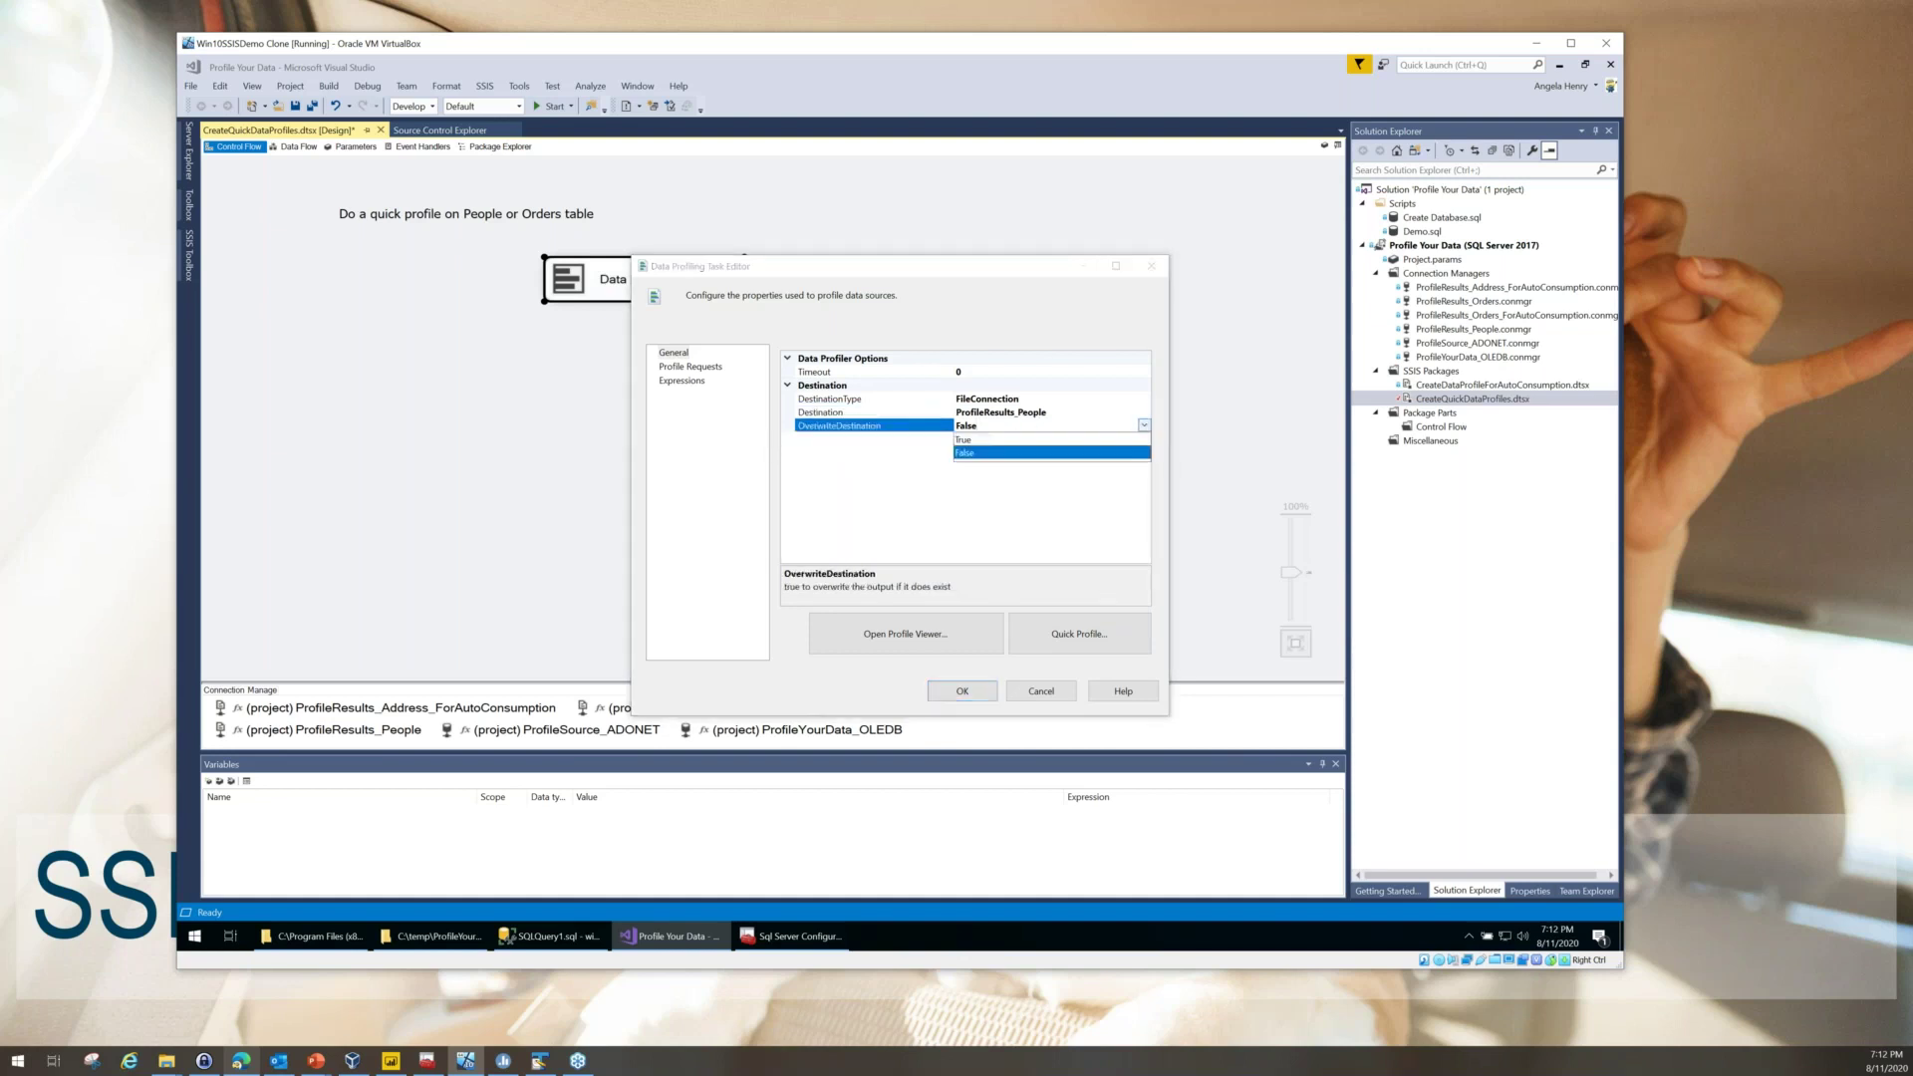
left_click(1009, 450)
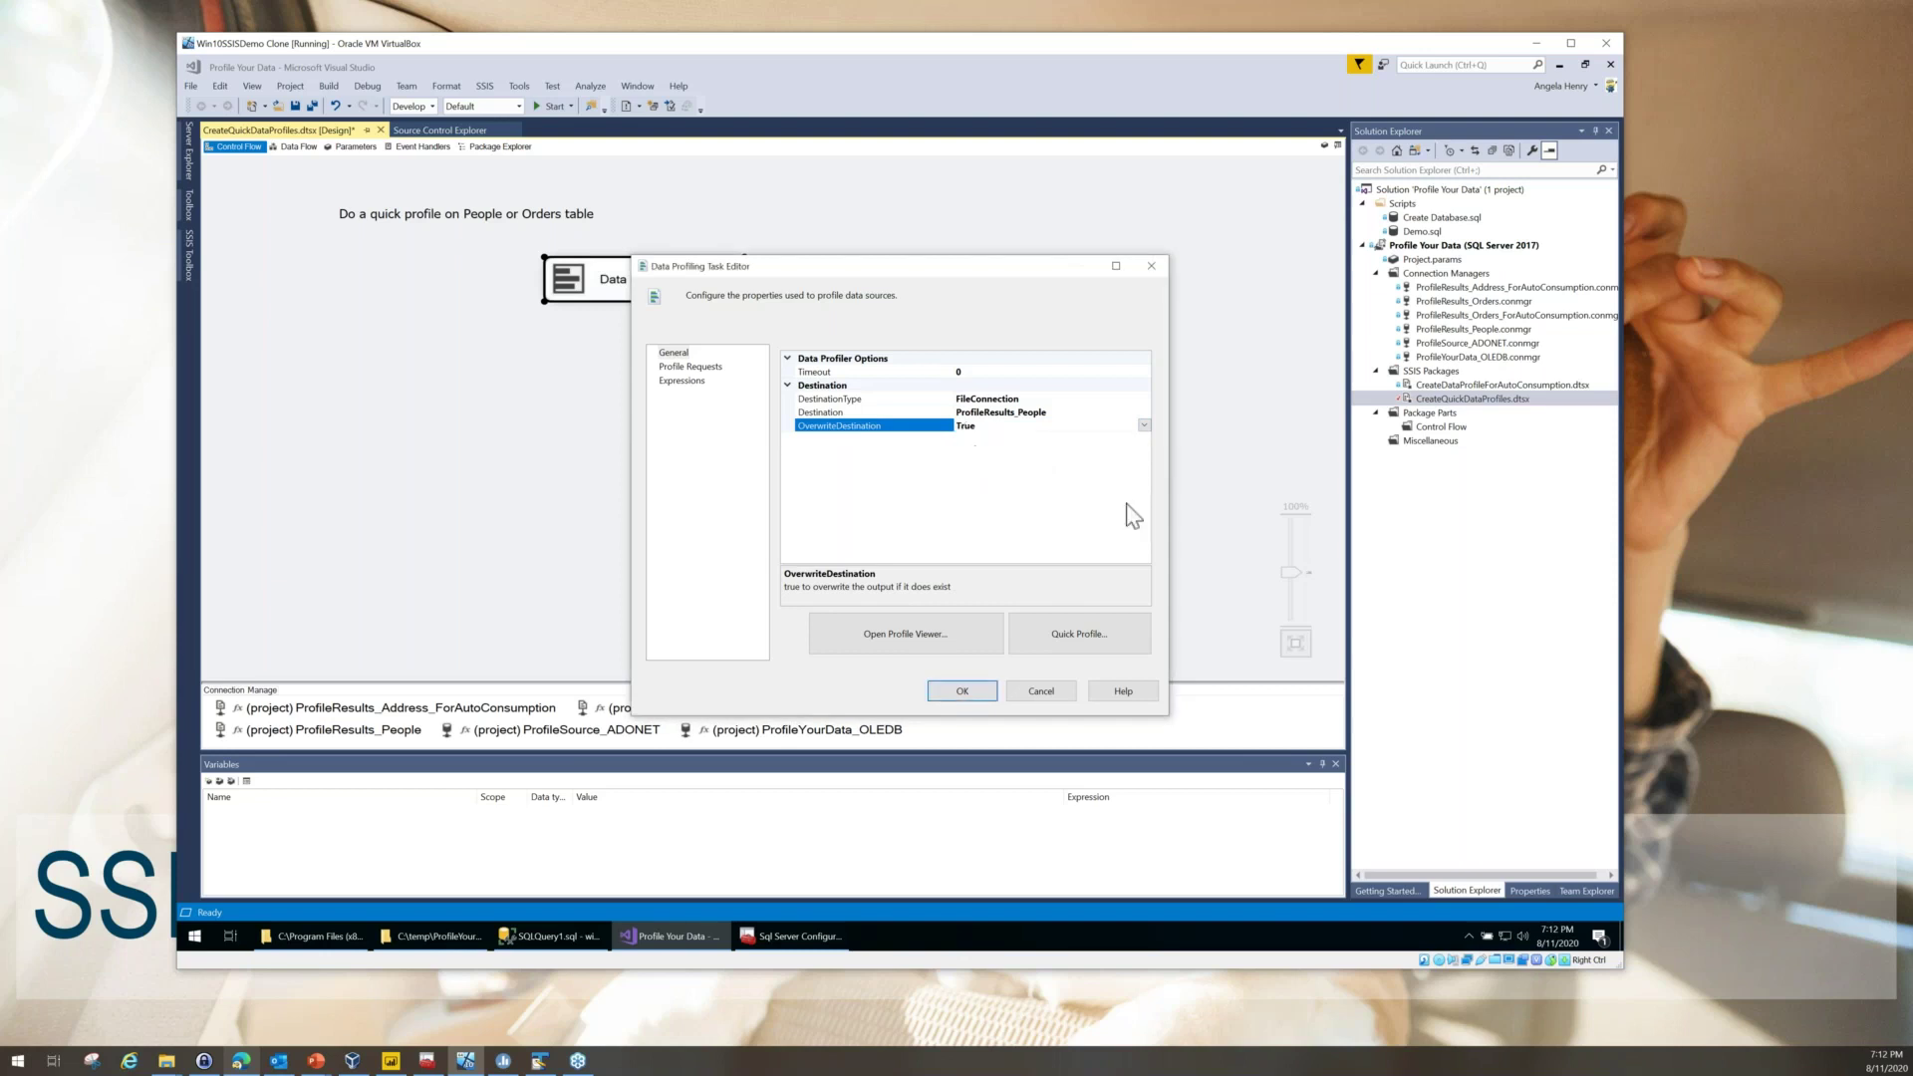
- Create a quick profile of the [Application].[People] table through the ProfileSource_ADONET connection with the default profiles
left_click(1099, 652)
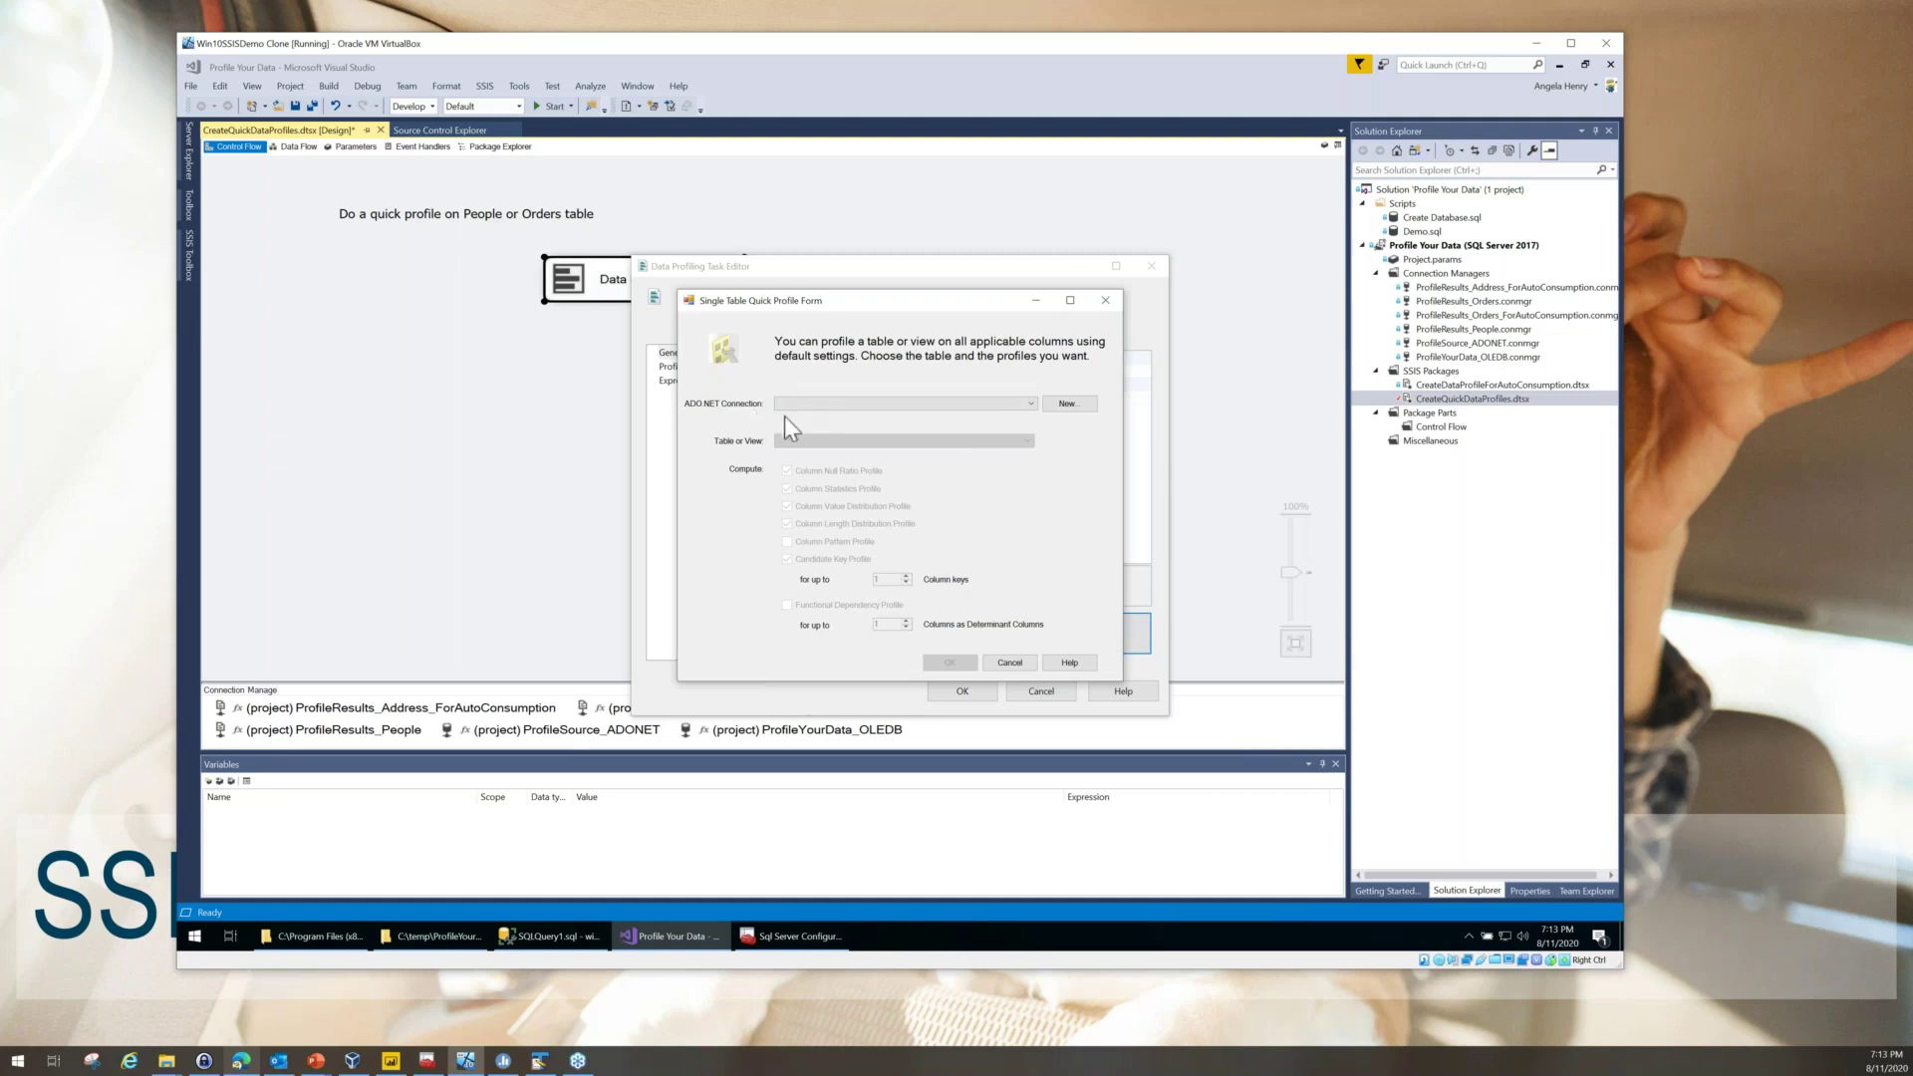
left_click(1032, 404)
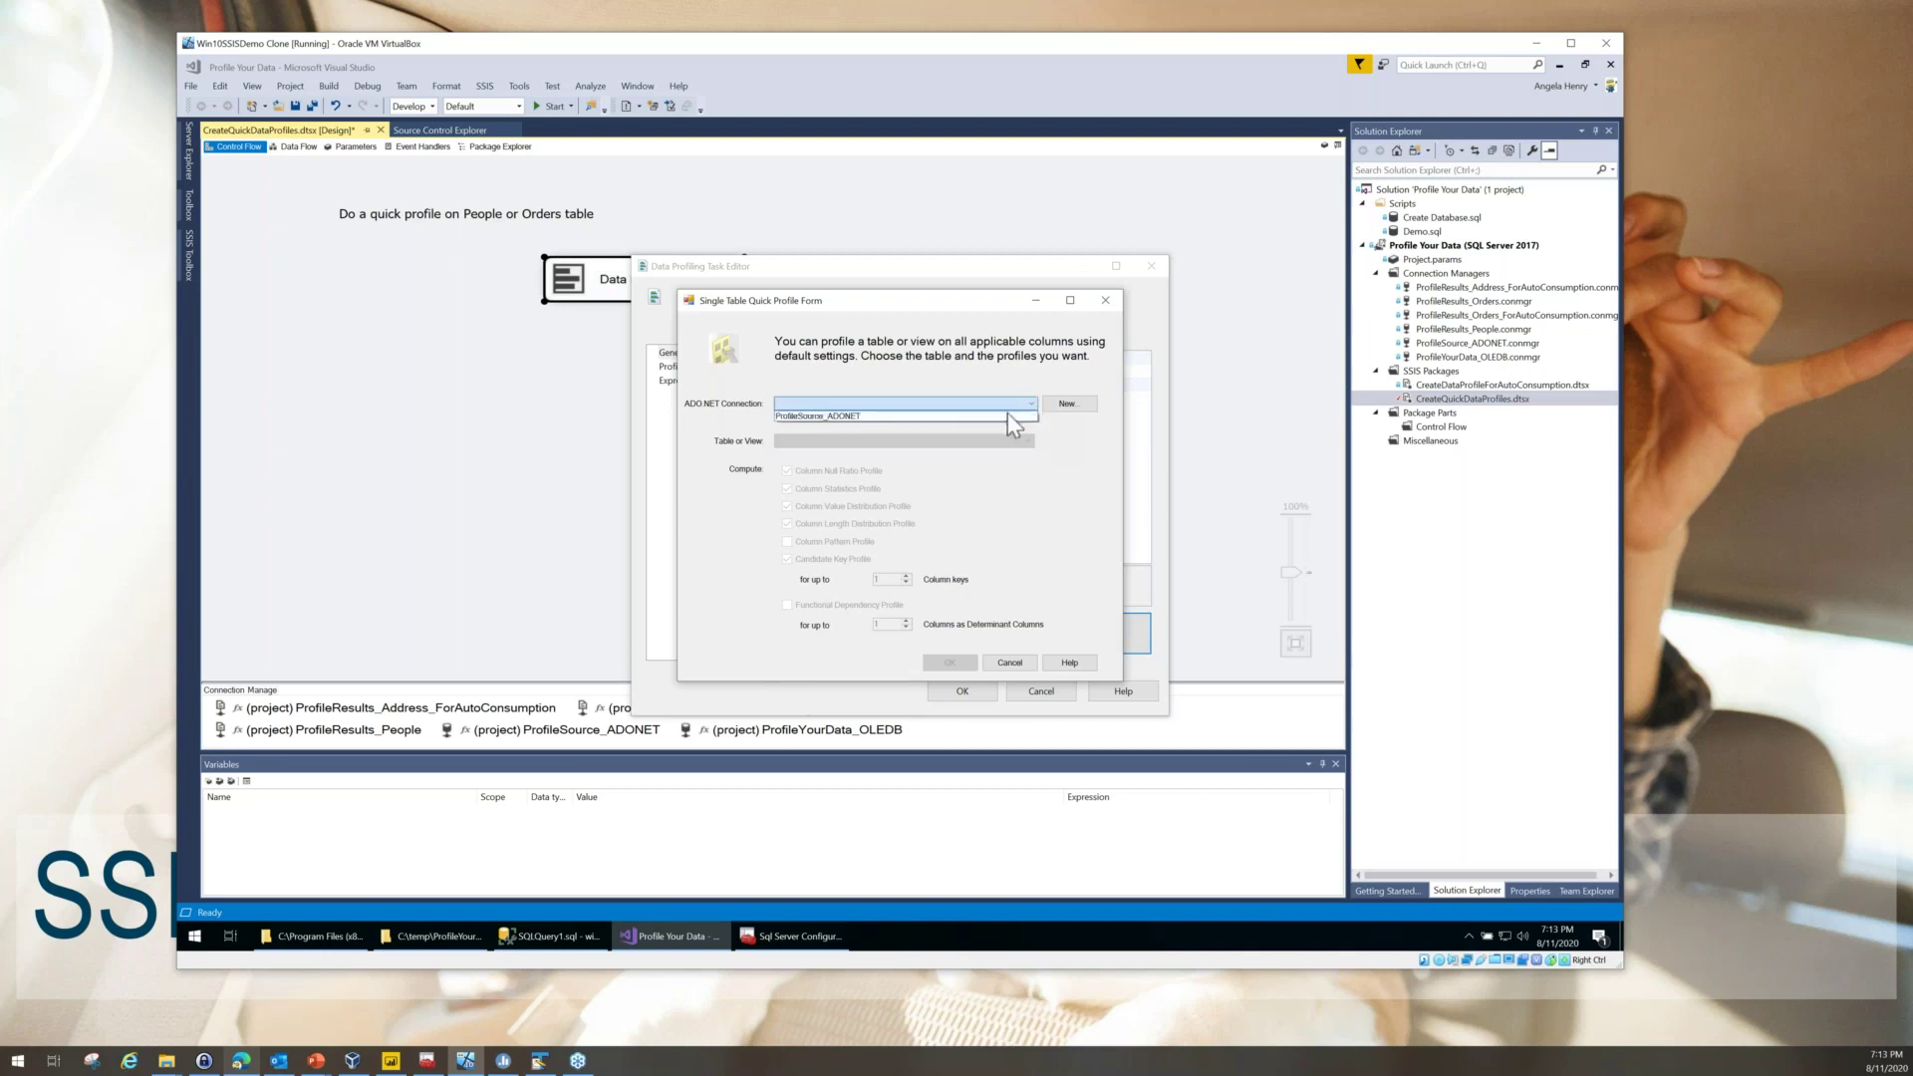
left_click(821, 417)
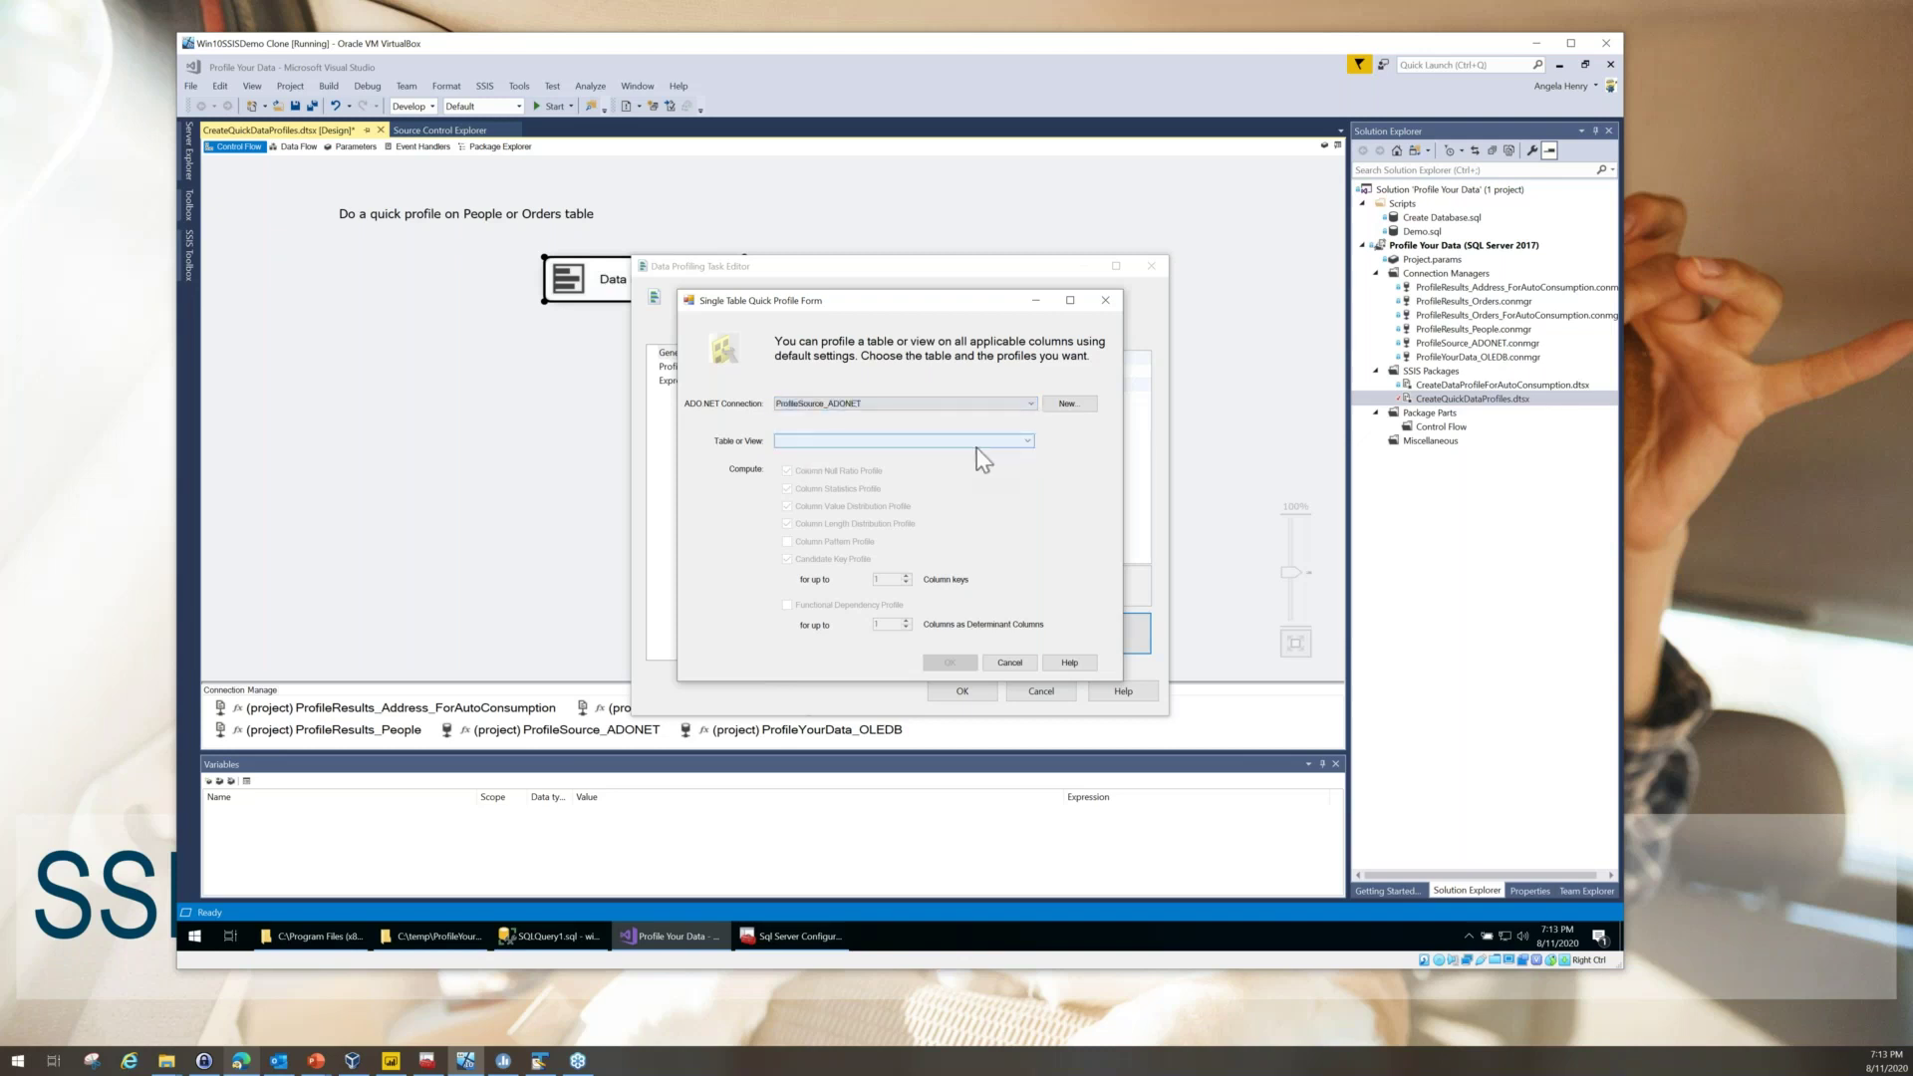
left_click(1022, 440)
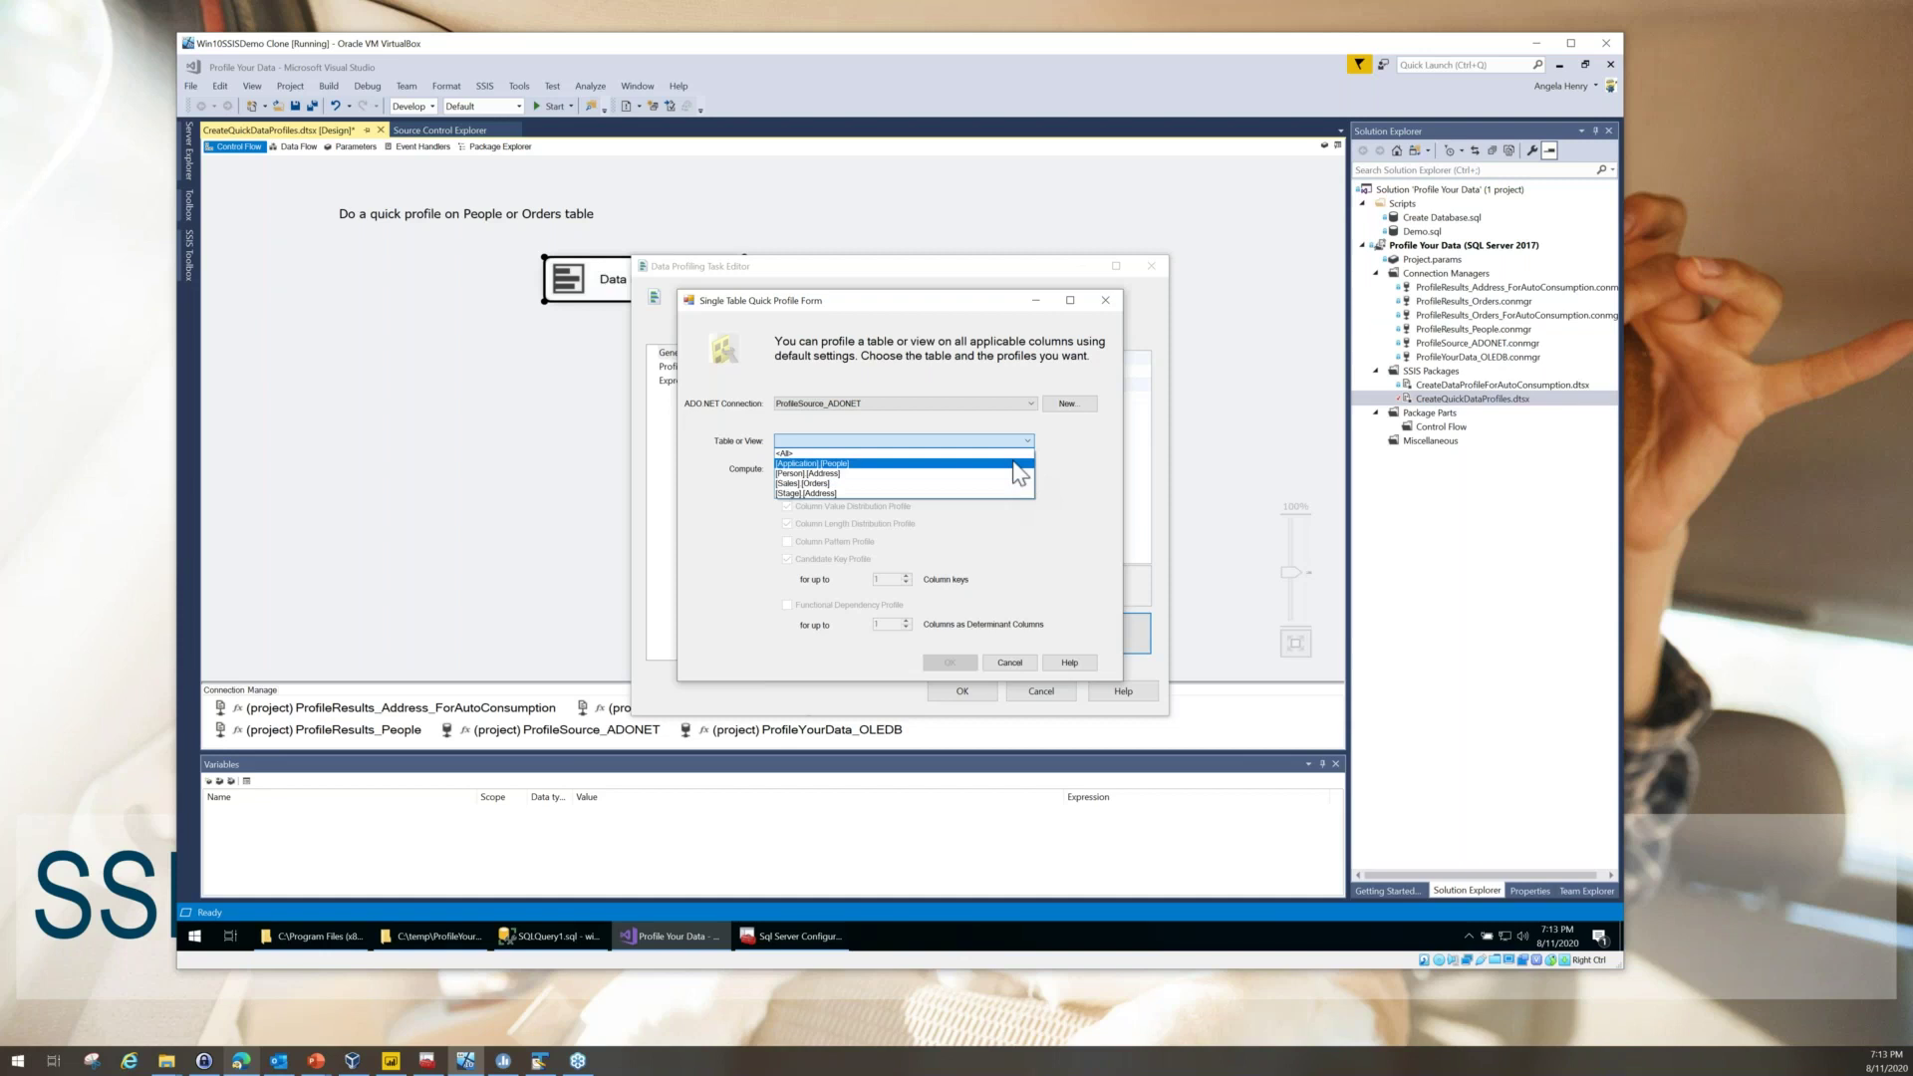
left_click(1014, 463)
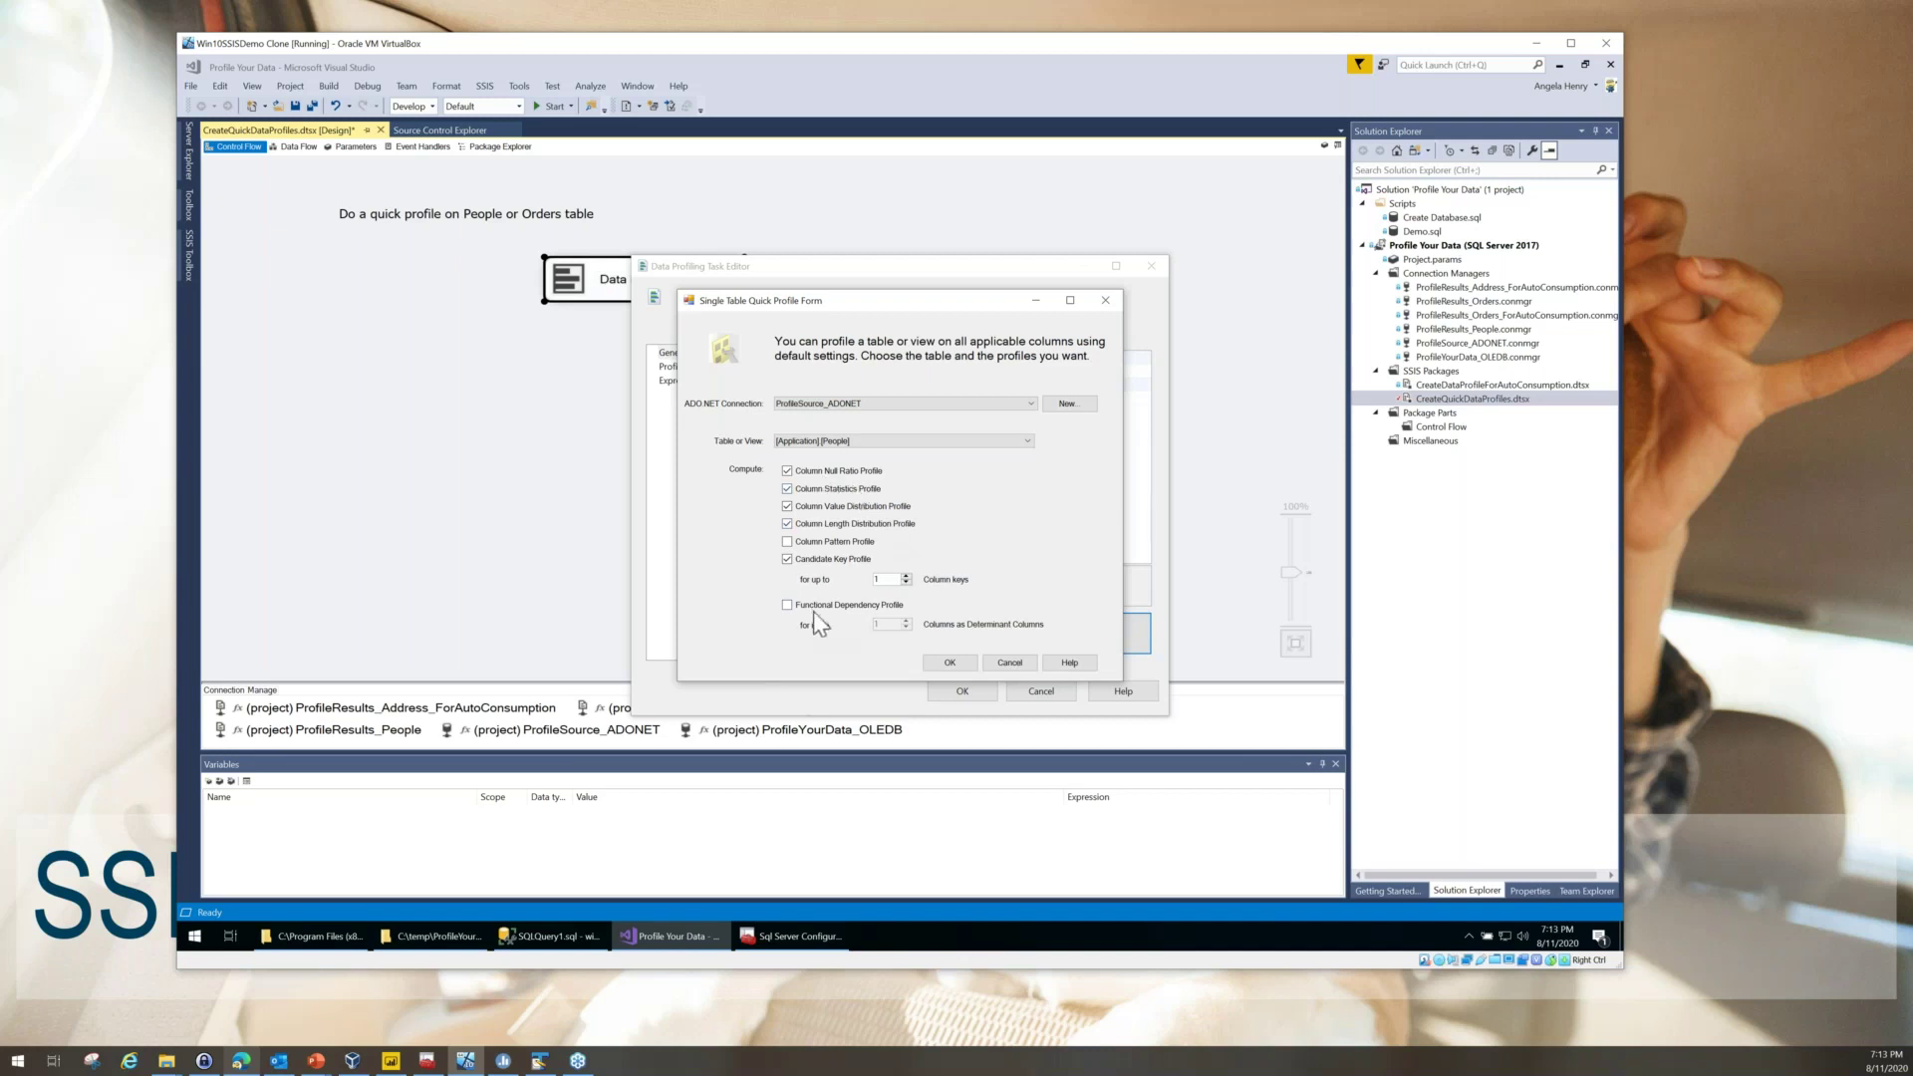
left_click(944, 663)
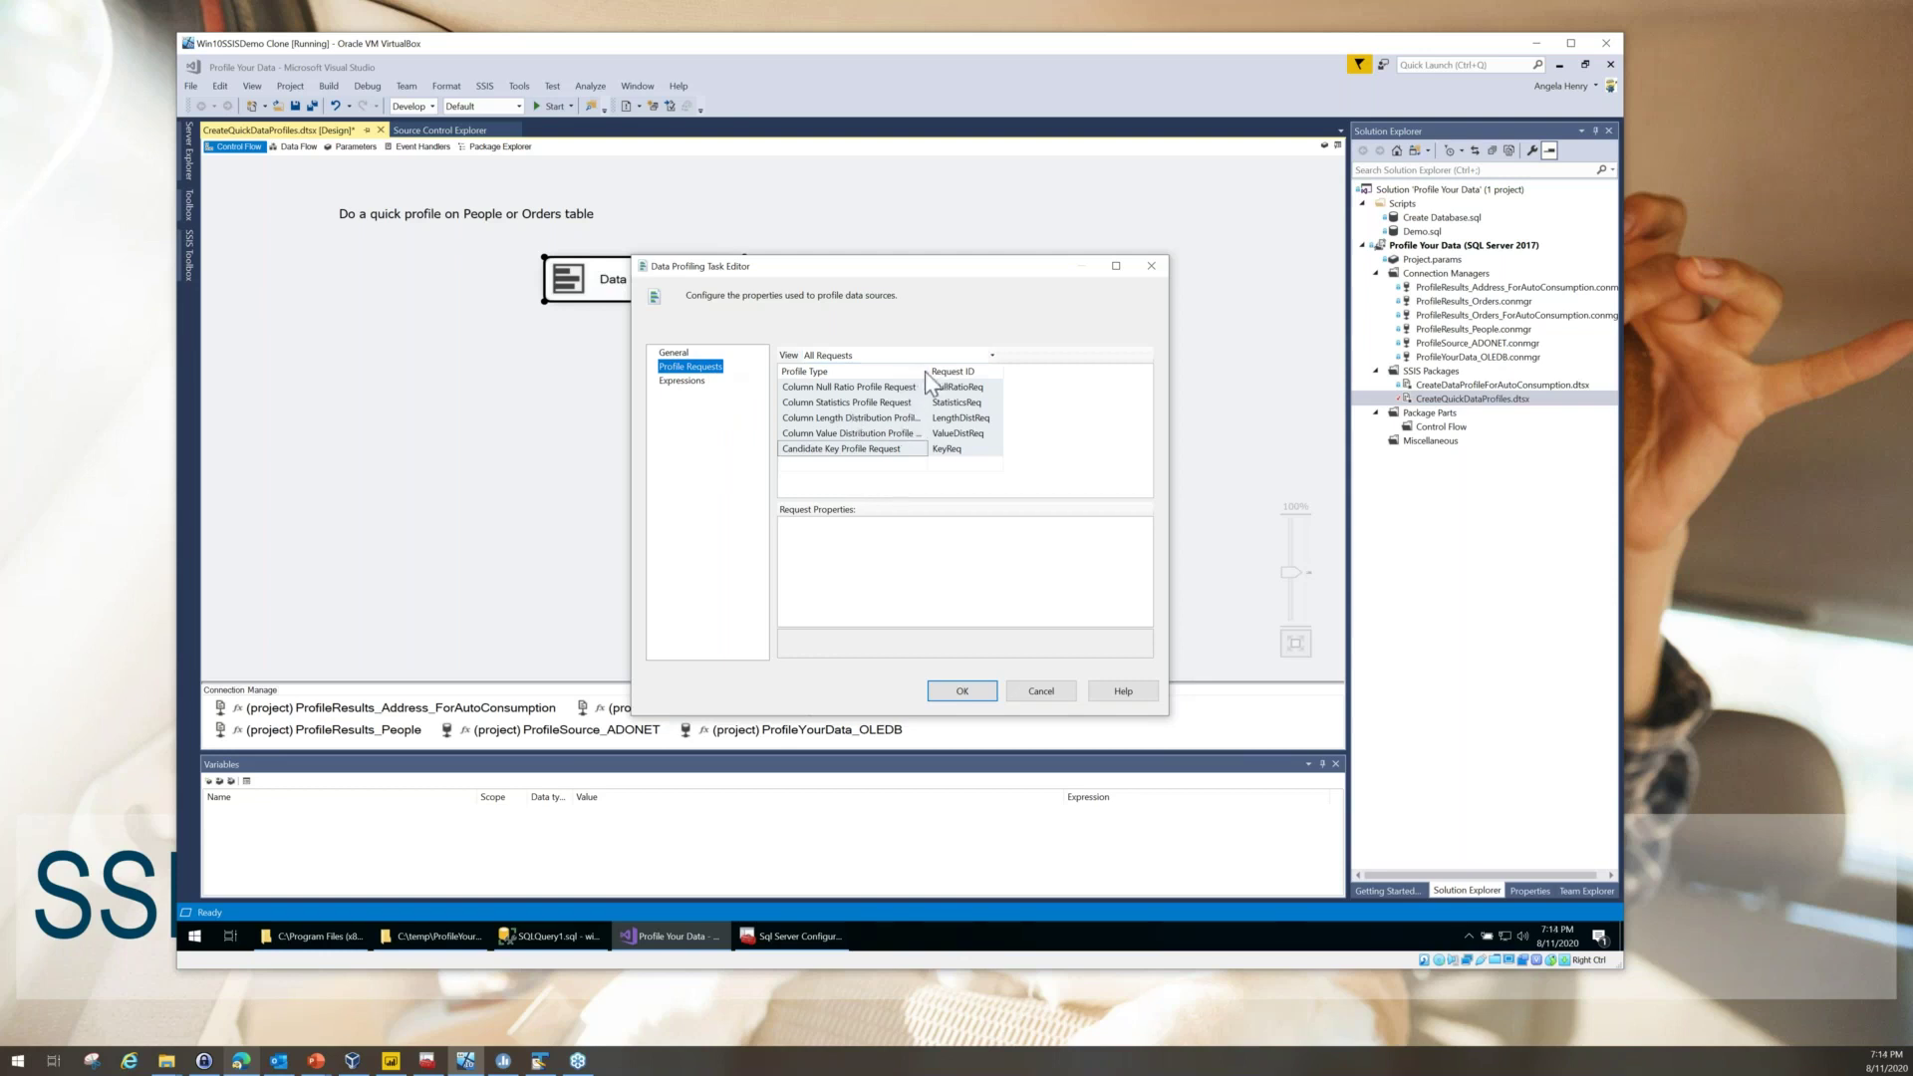
- Enlarge the task editor and its Profile Type column, and examine the Column Null Ratio request's properties and column options
left_click_drag(928, 371, 989, 374)
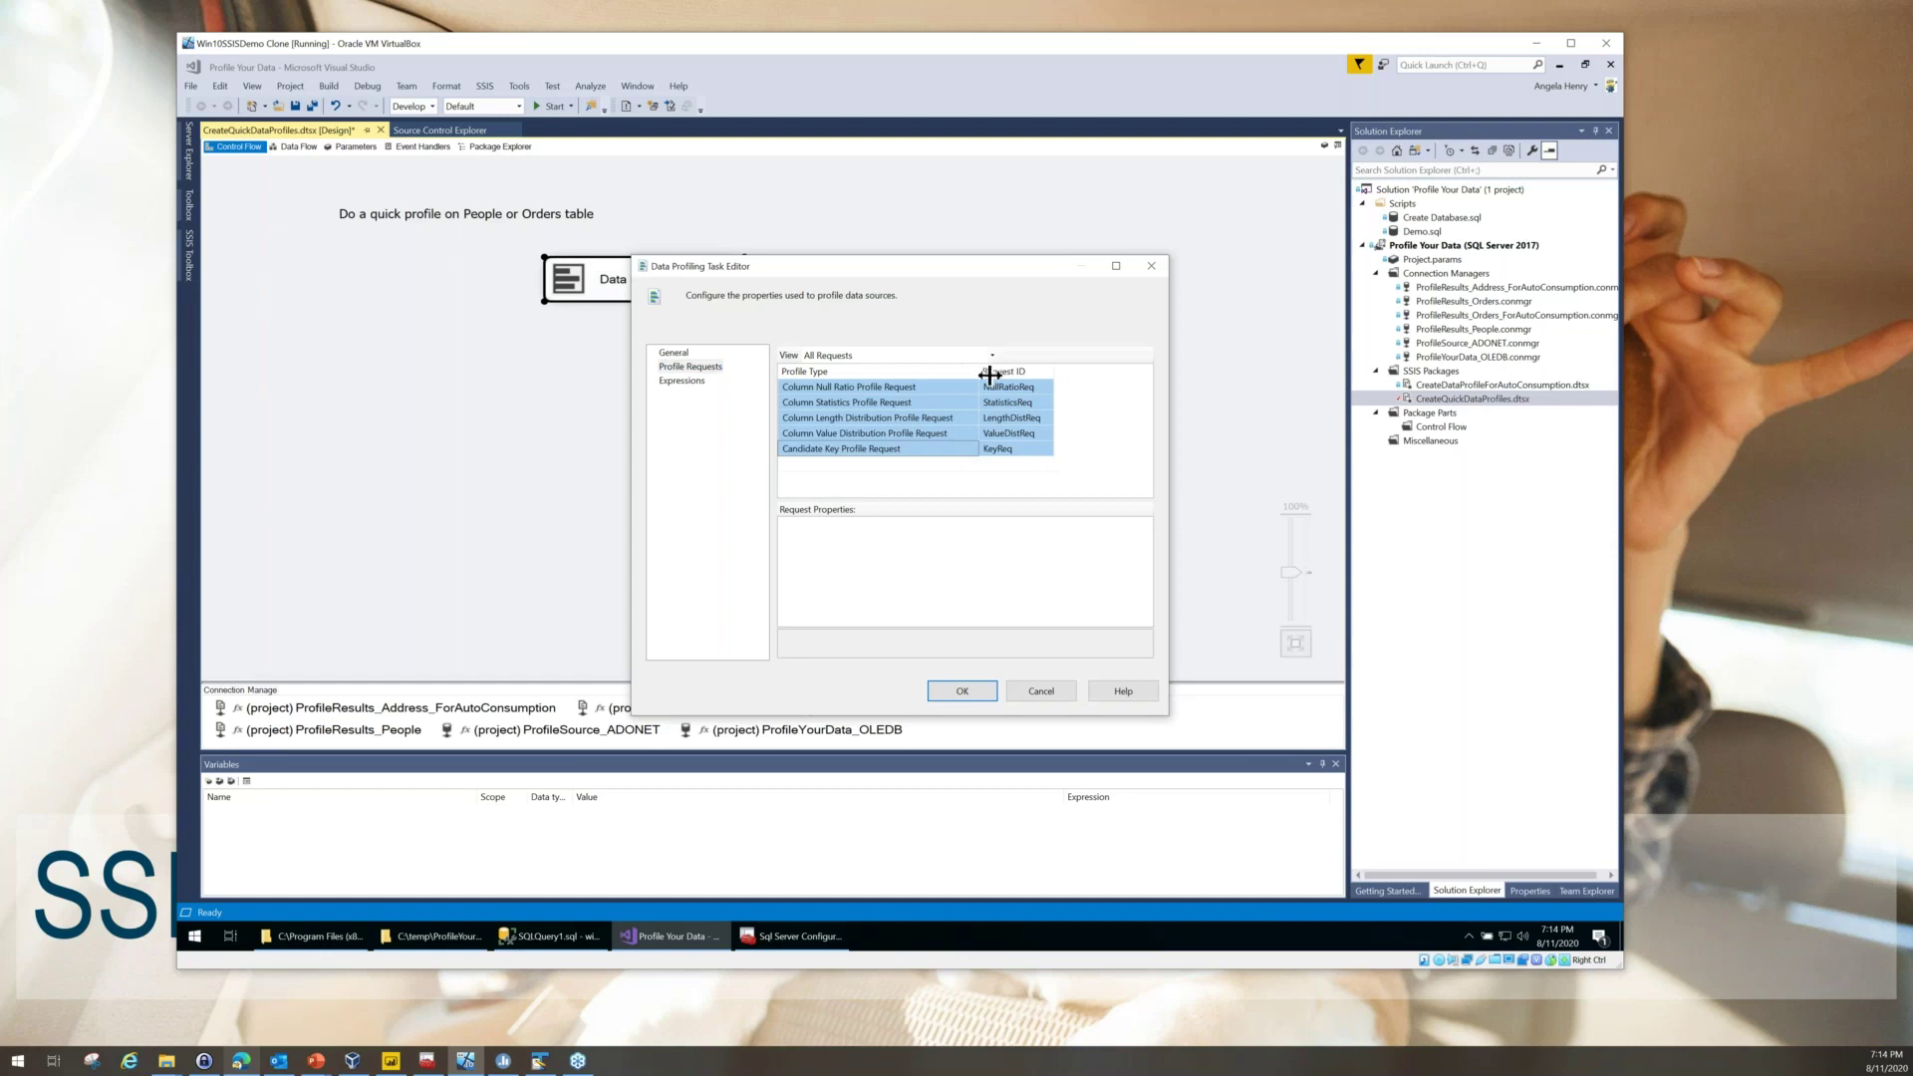
left_click(931, 383)
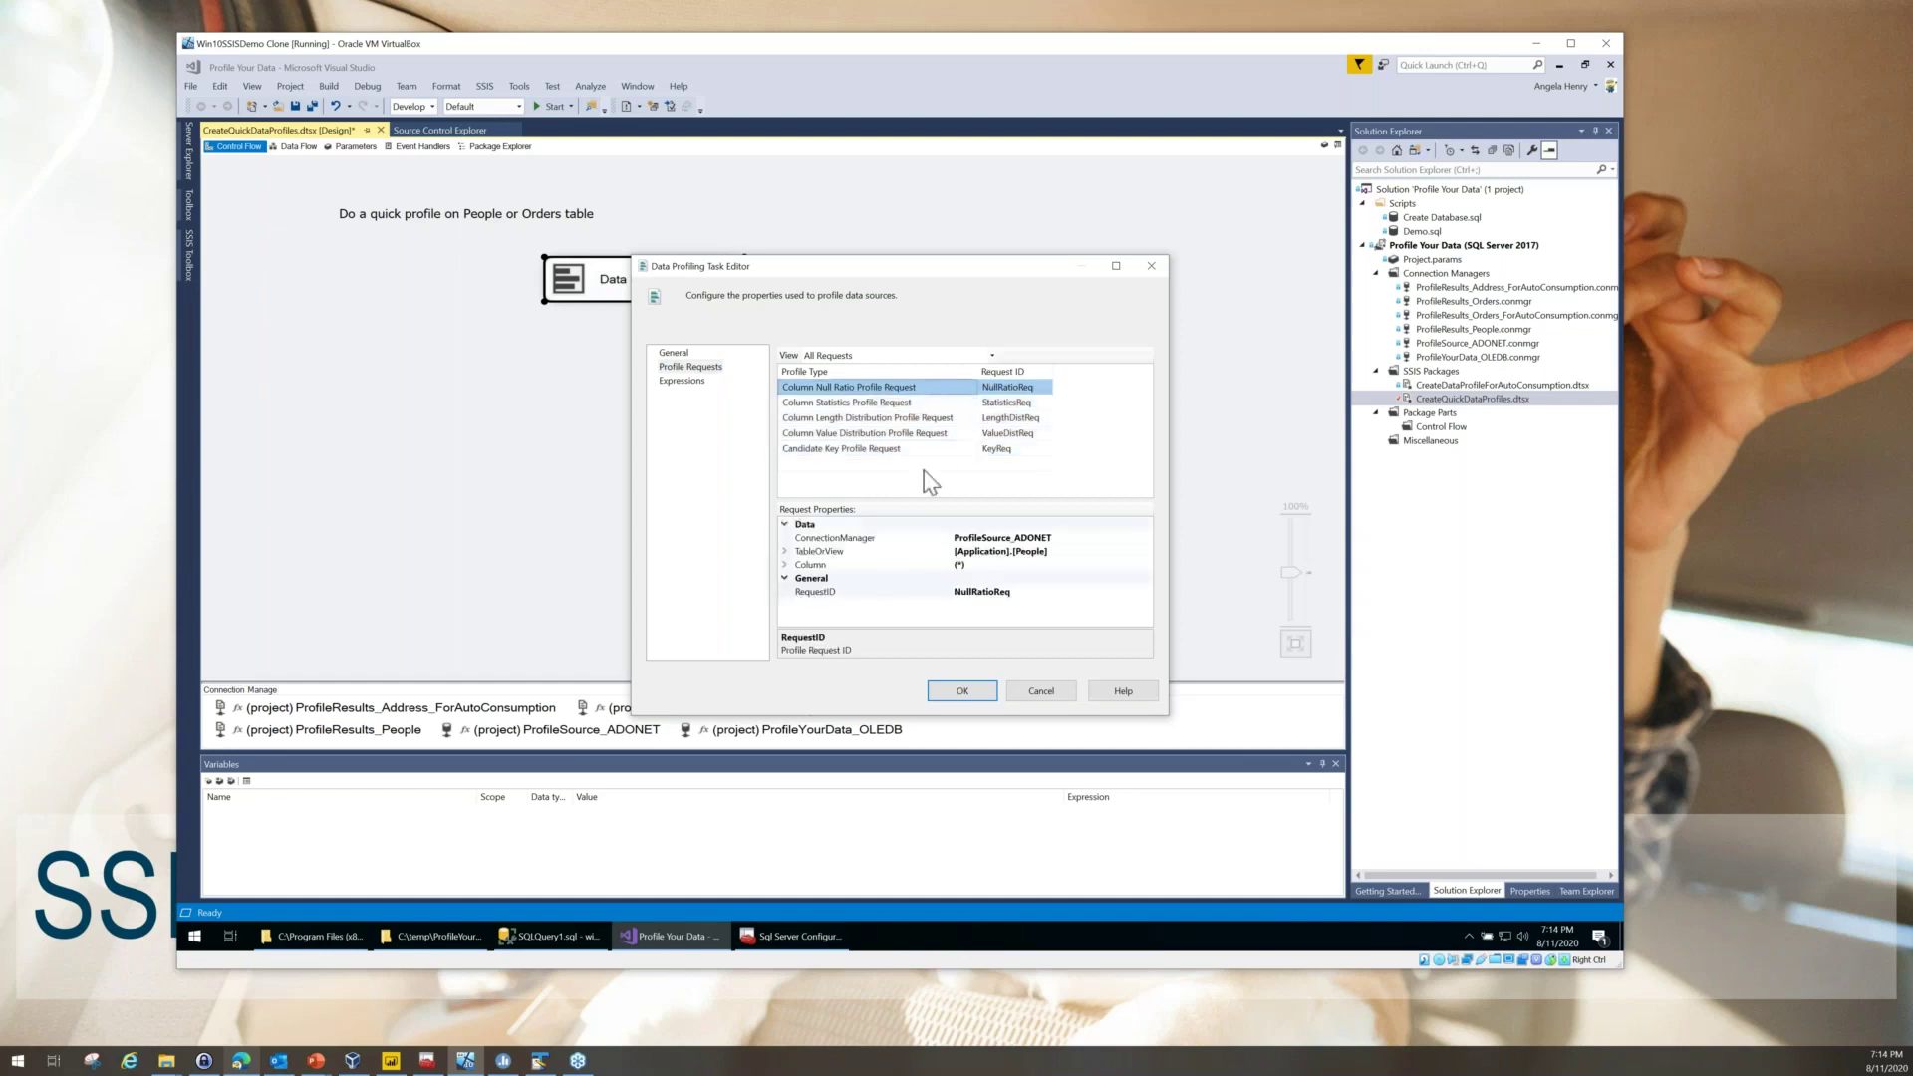
left_click_drag(923, 503, 924, 487)
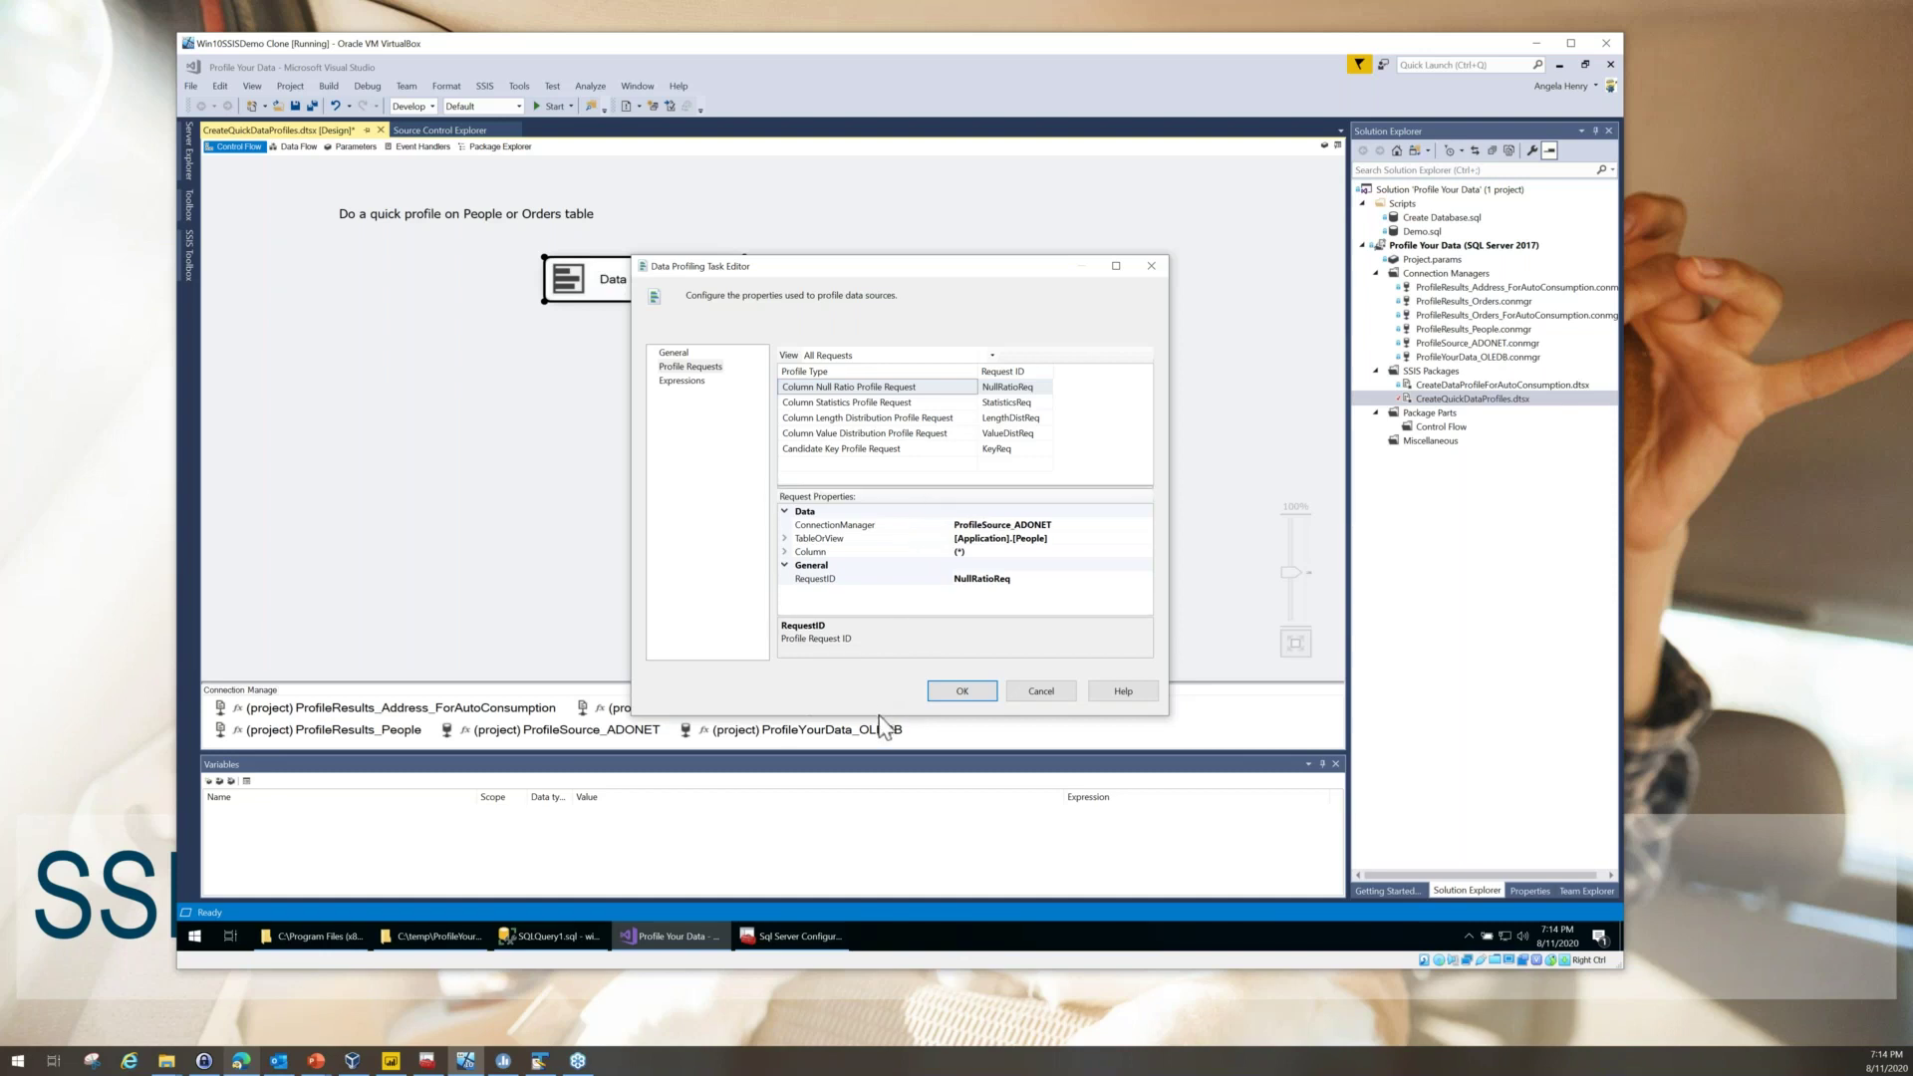
left_click_drag(880, 715, 885, 824)
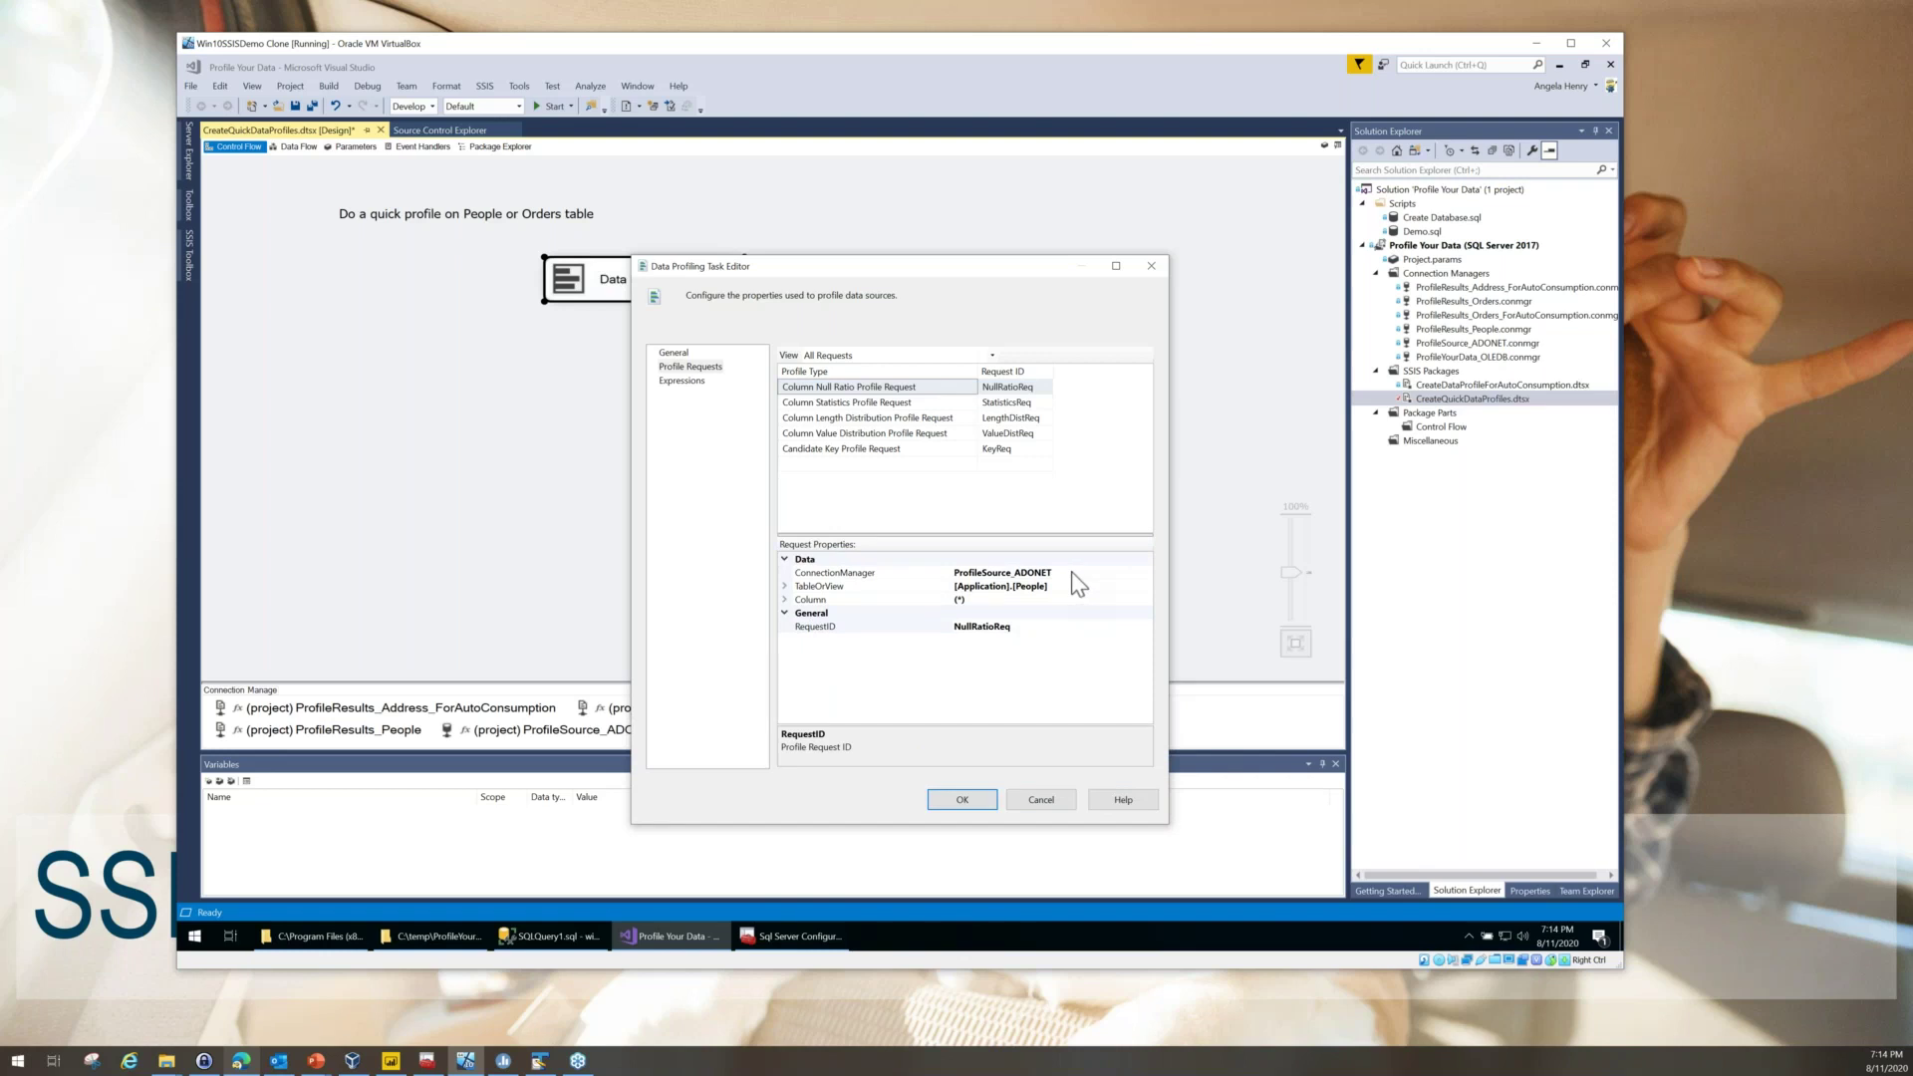
left_click(784, 599)
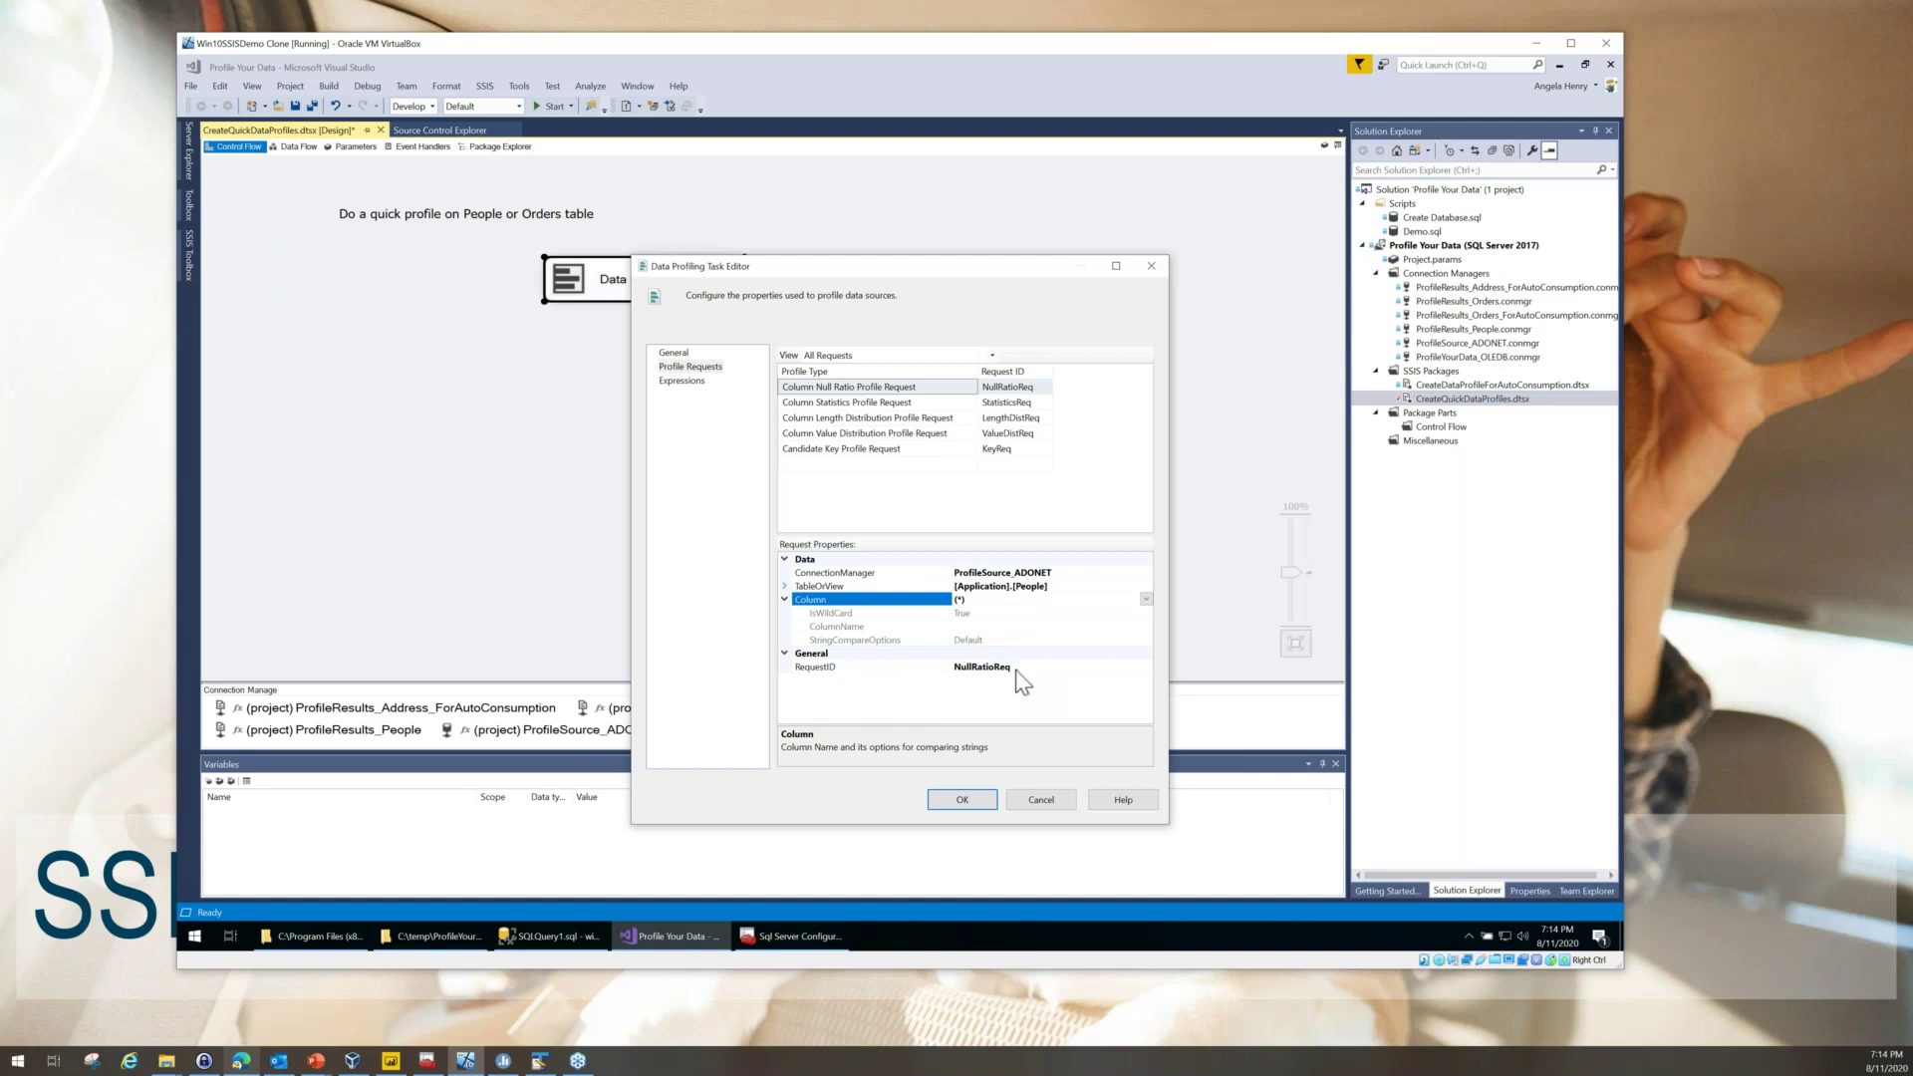
- Review the statistics, length distribution, value distribution and candidate key request properties, then accept the task configuration
left_click(935, 403)
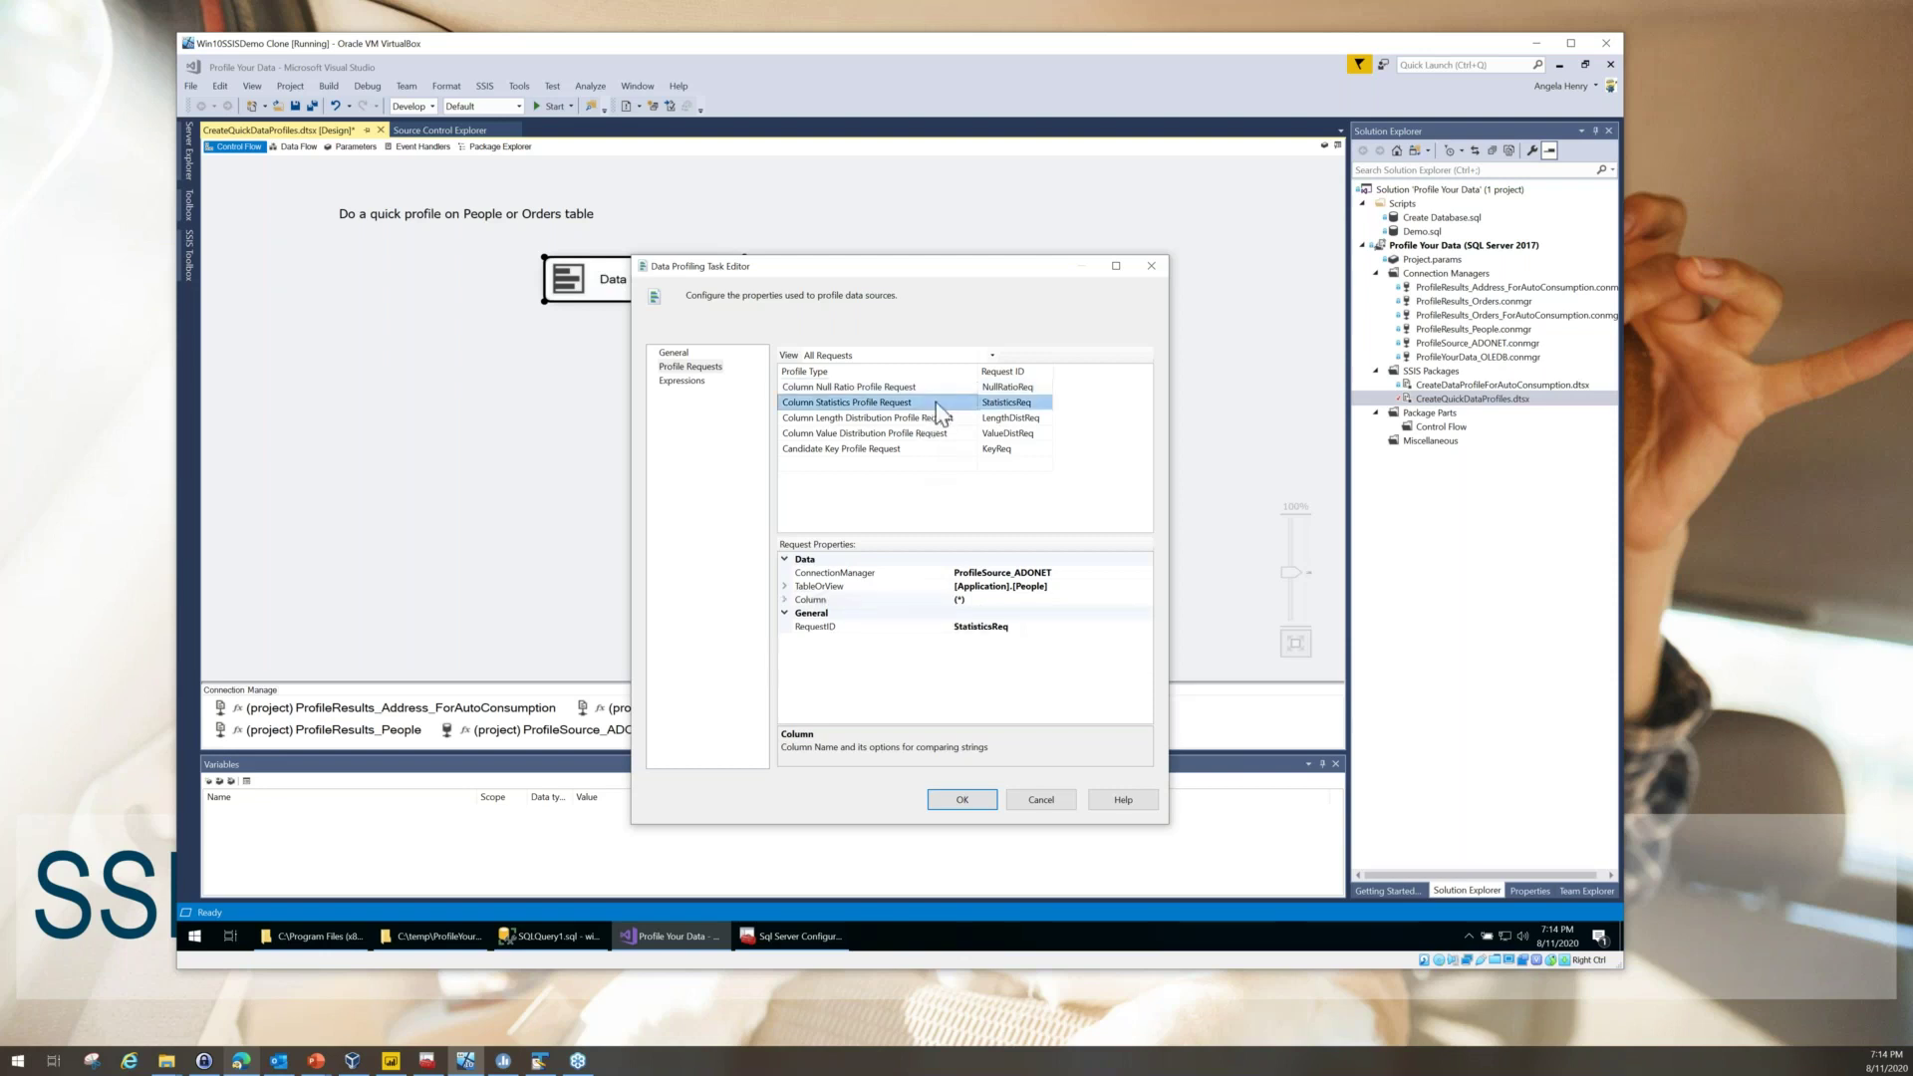
left_click(784, 587)
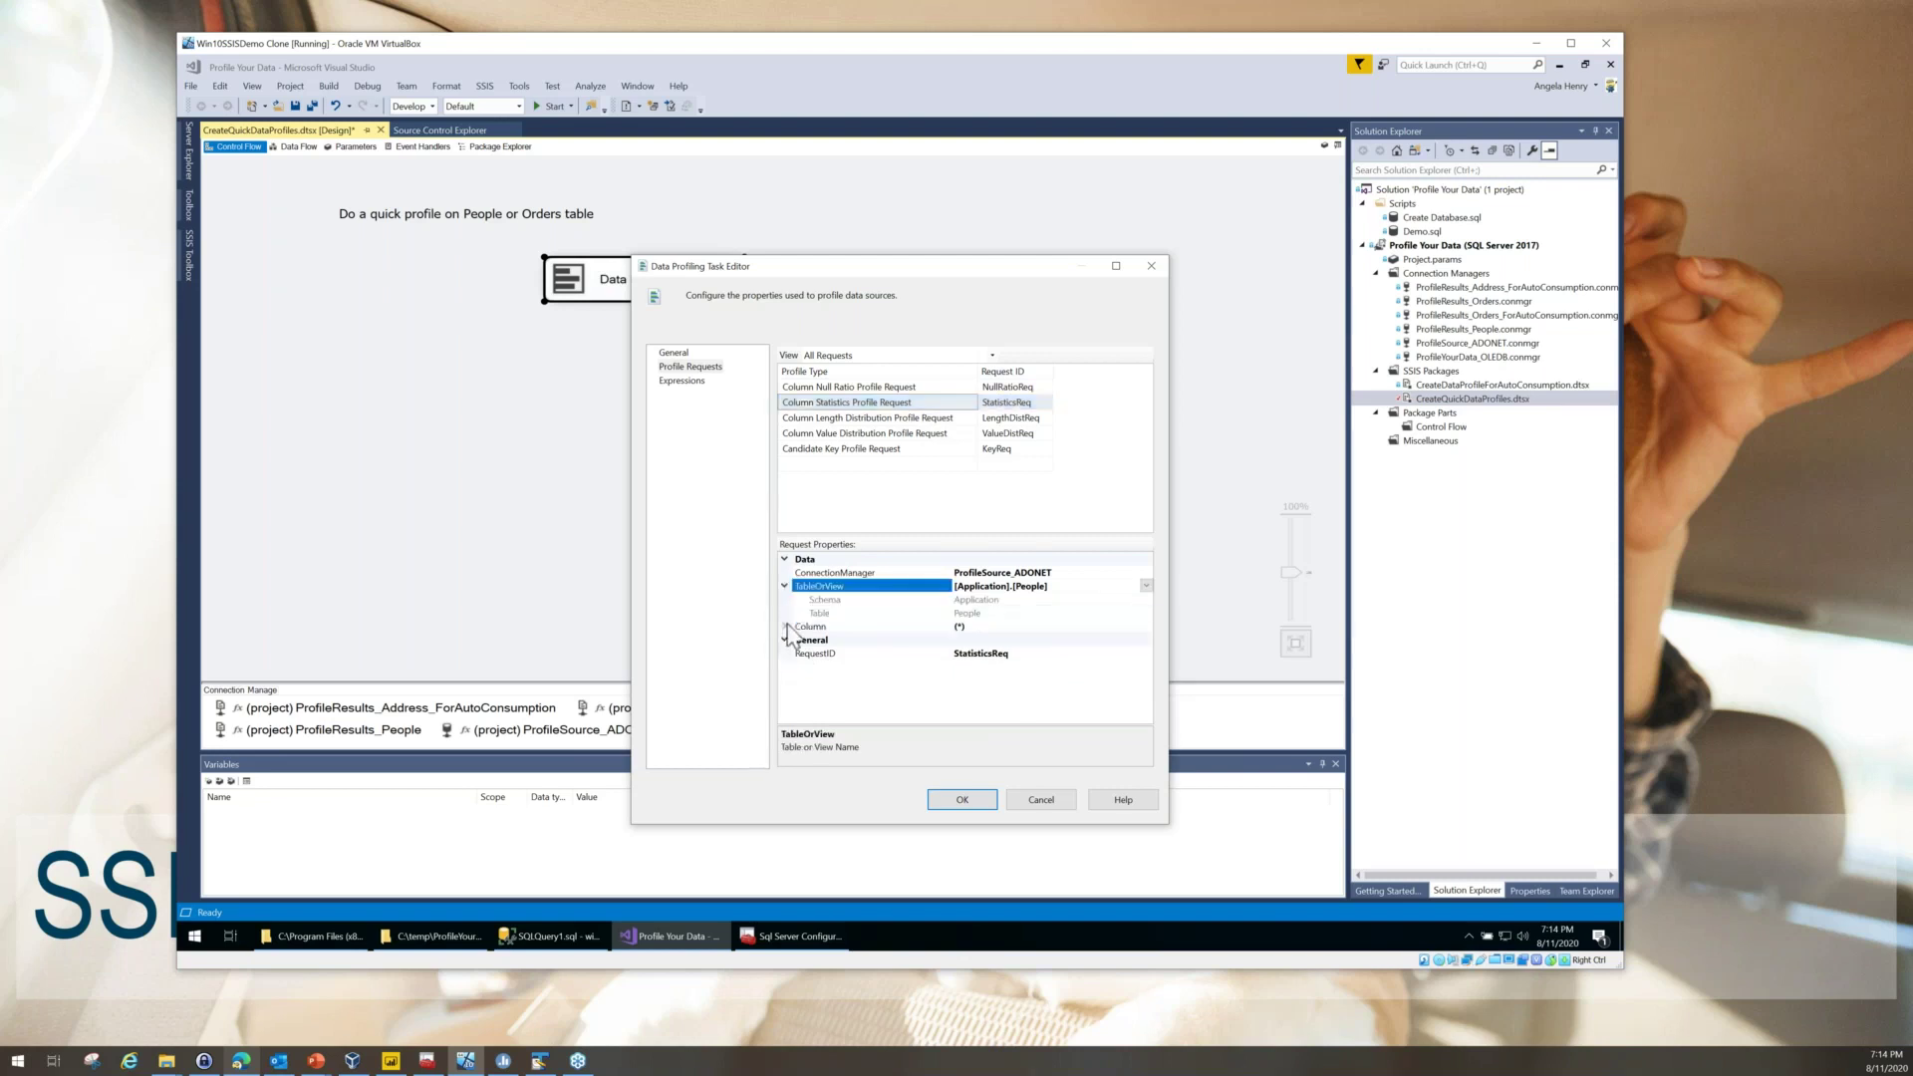
left_click(786, 627)
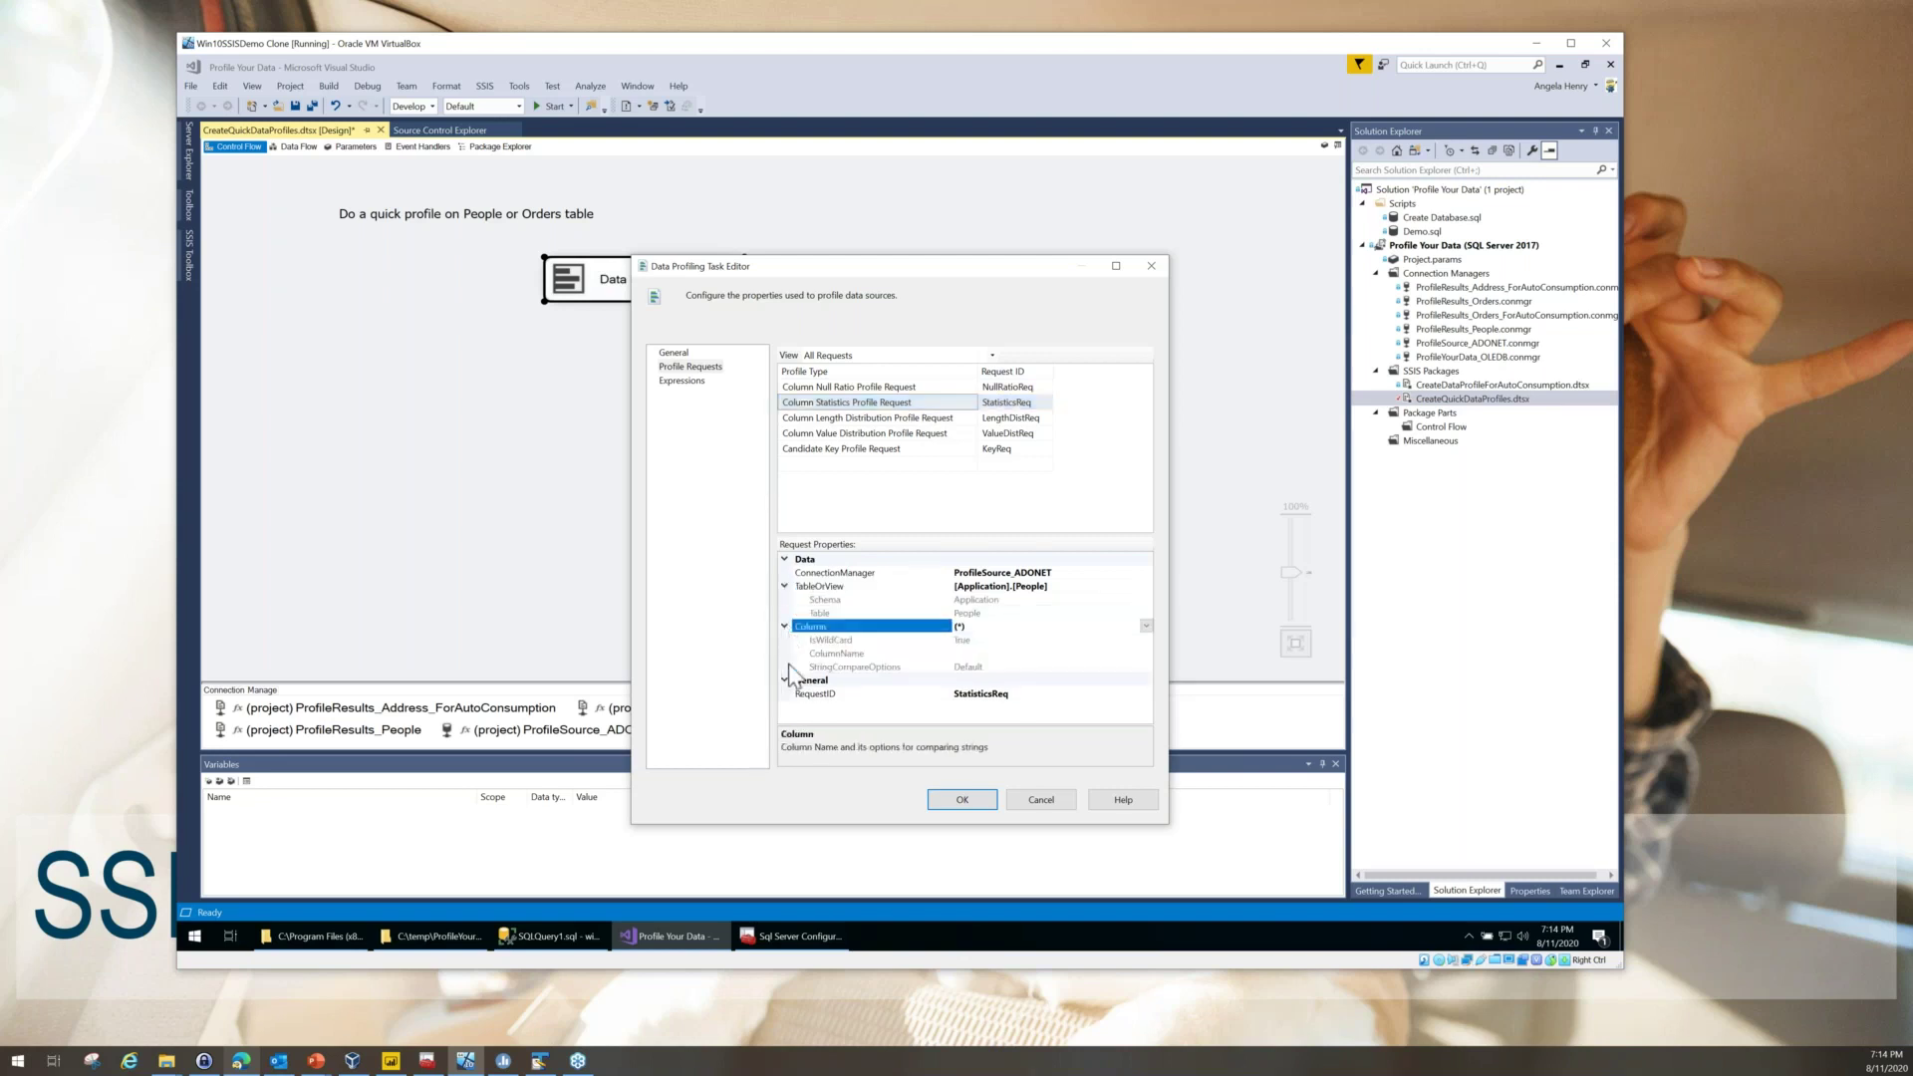
left_click(947, 420)
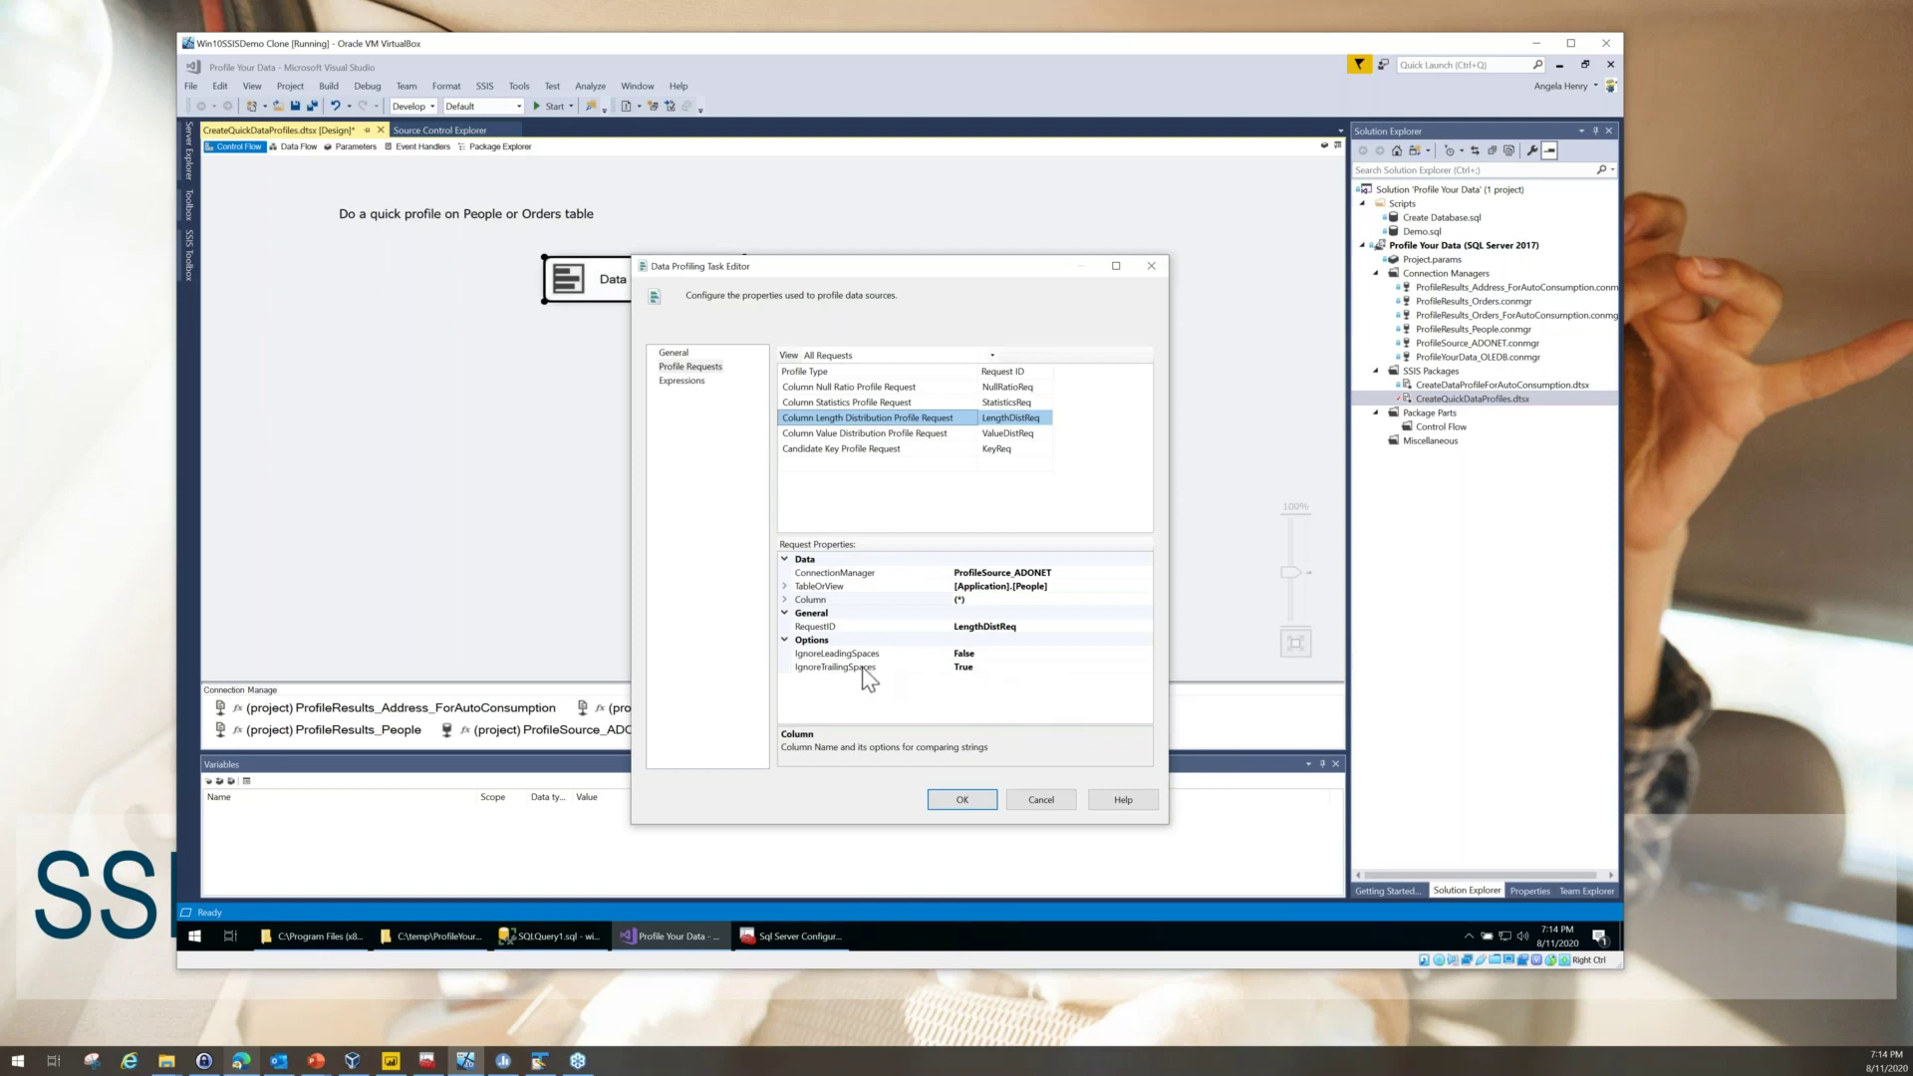
left_click(867, 435)
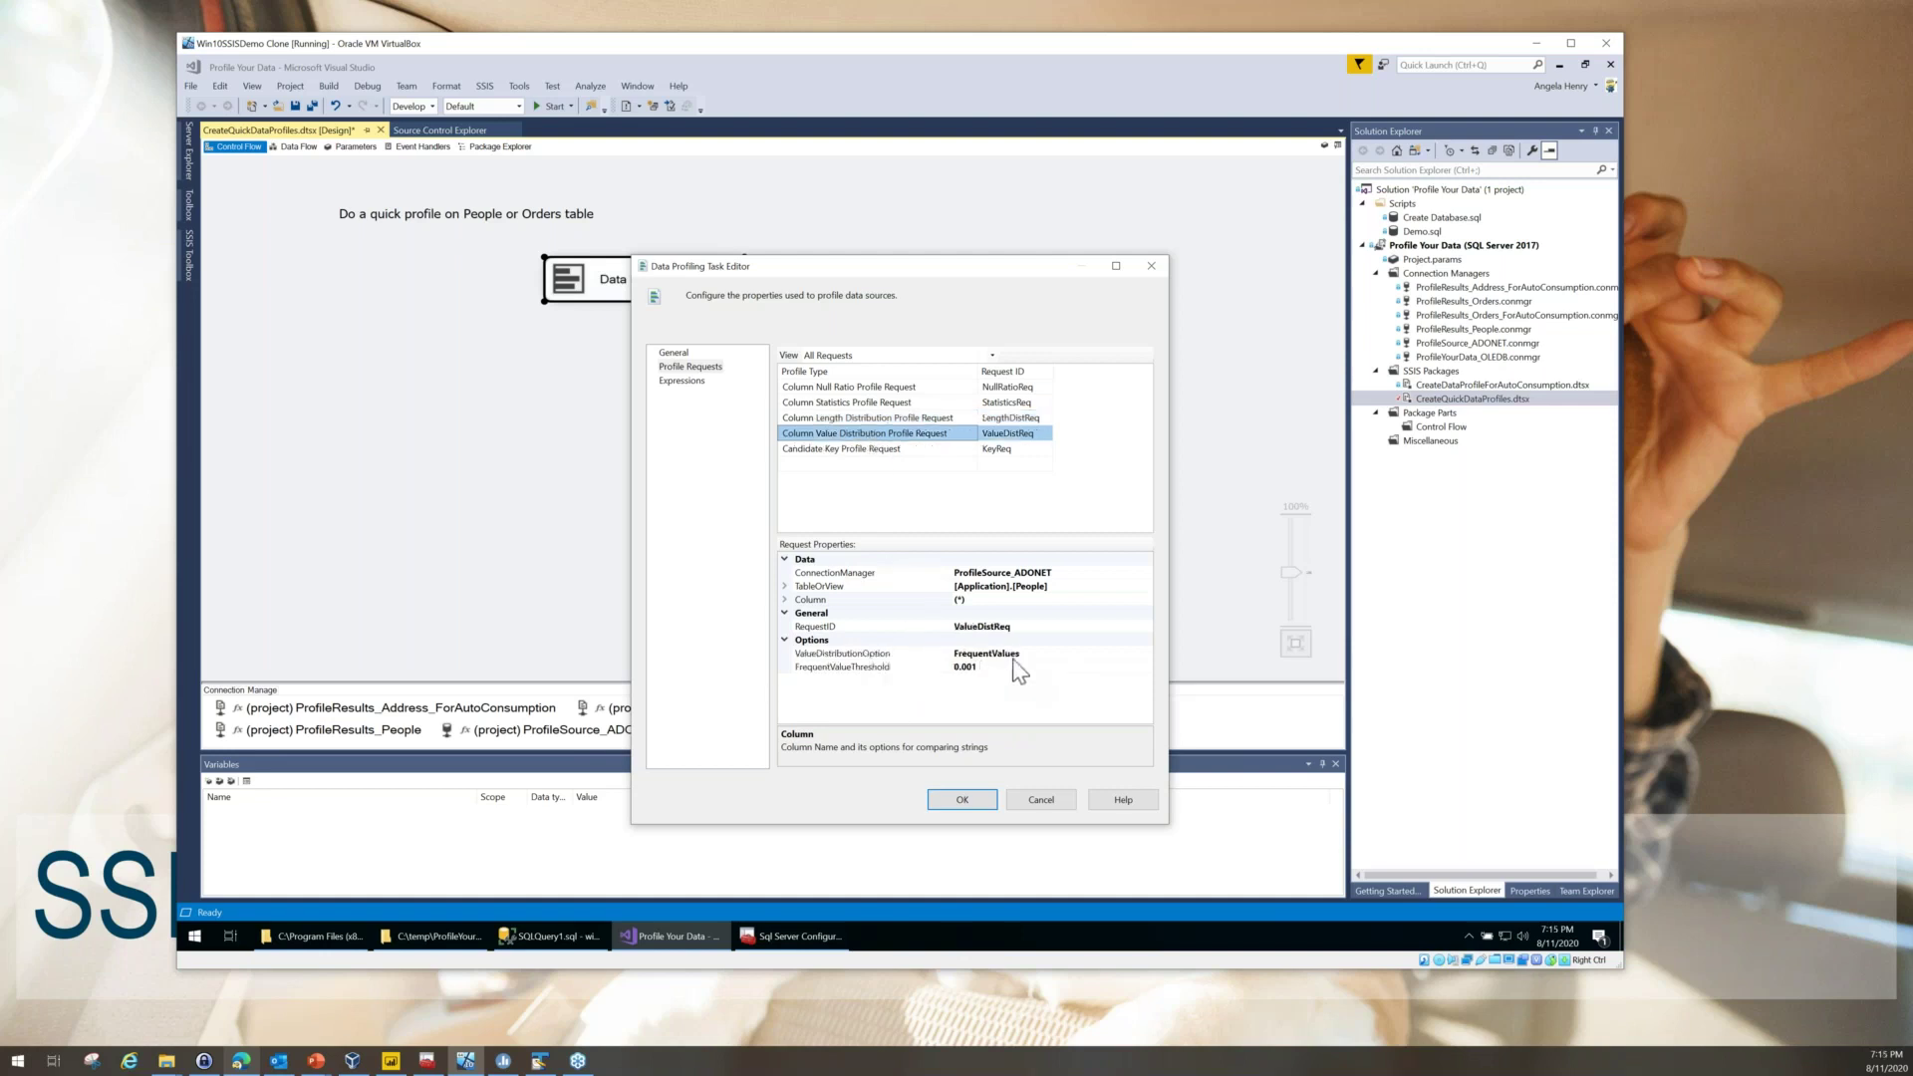
left_click(847, 449)
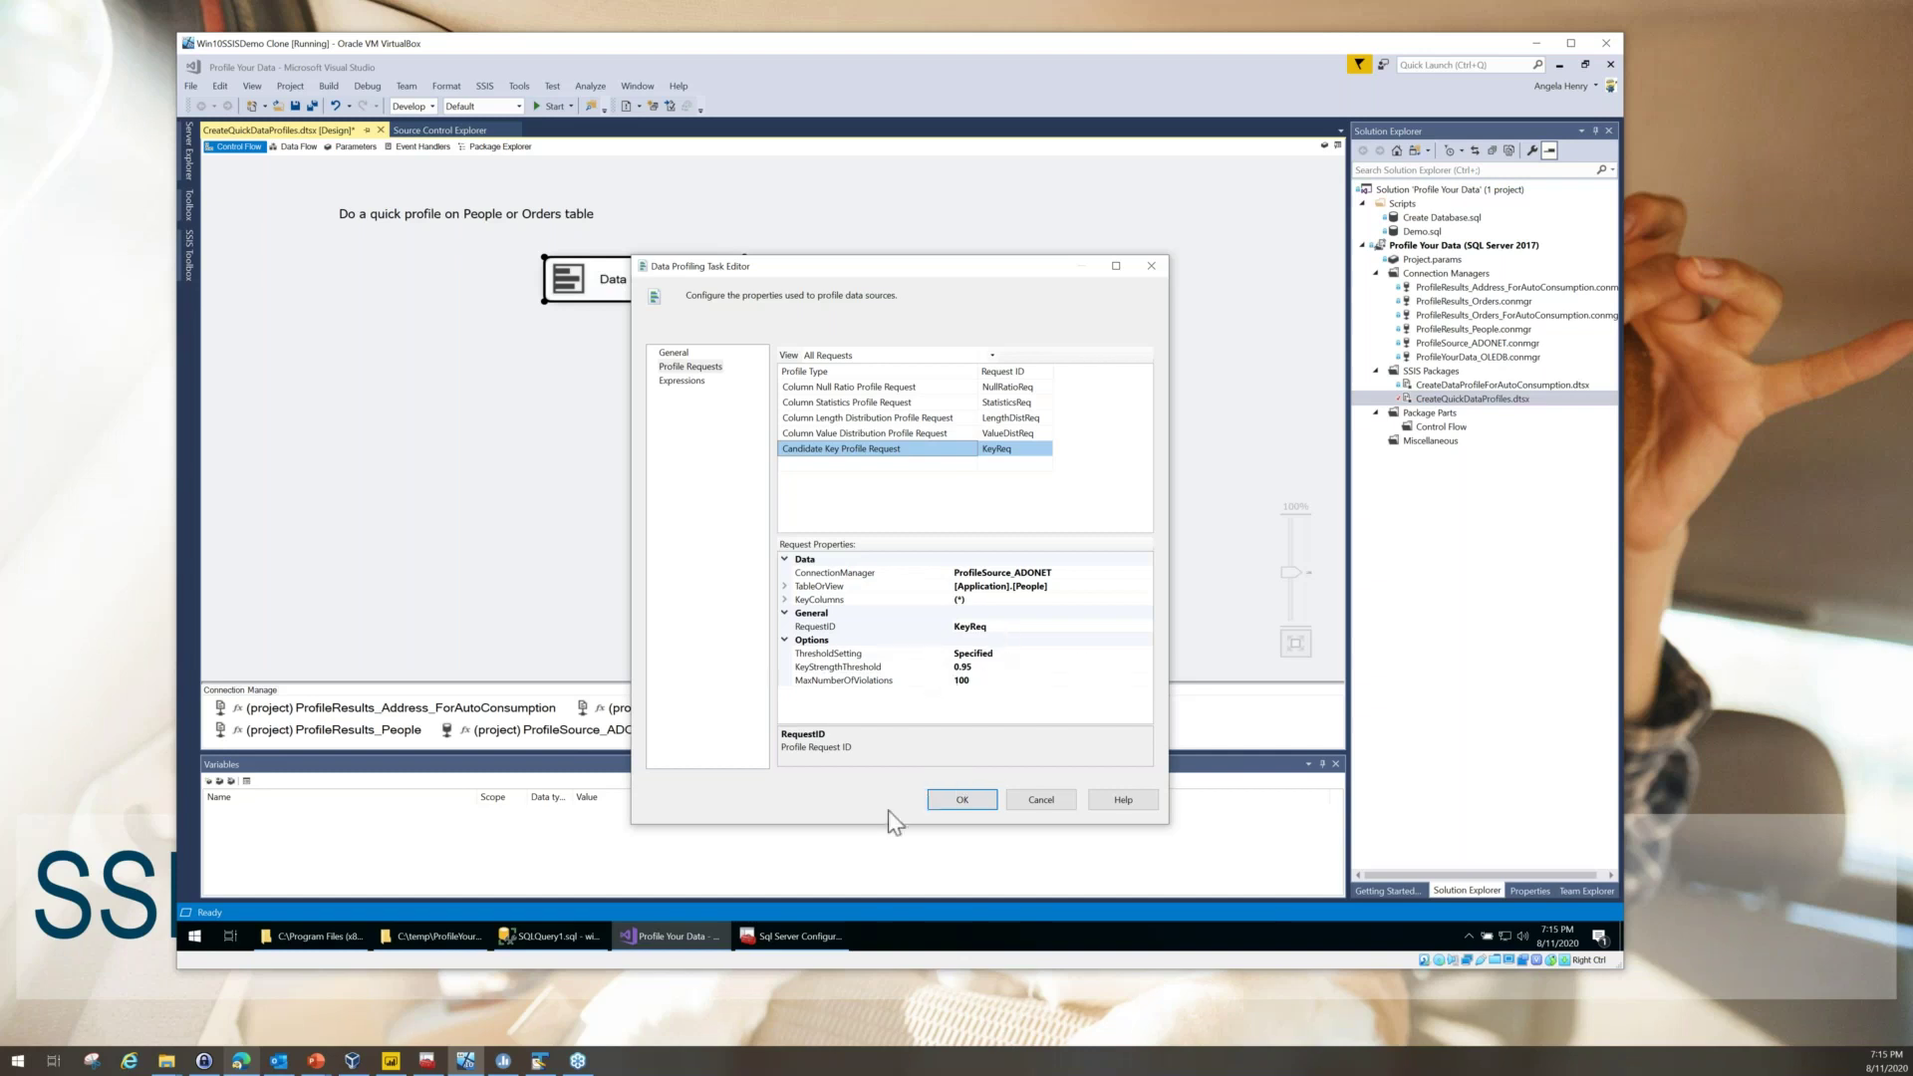
left_click(958, 799)
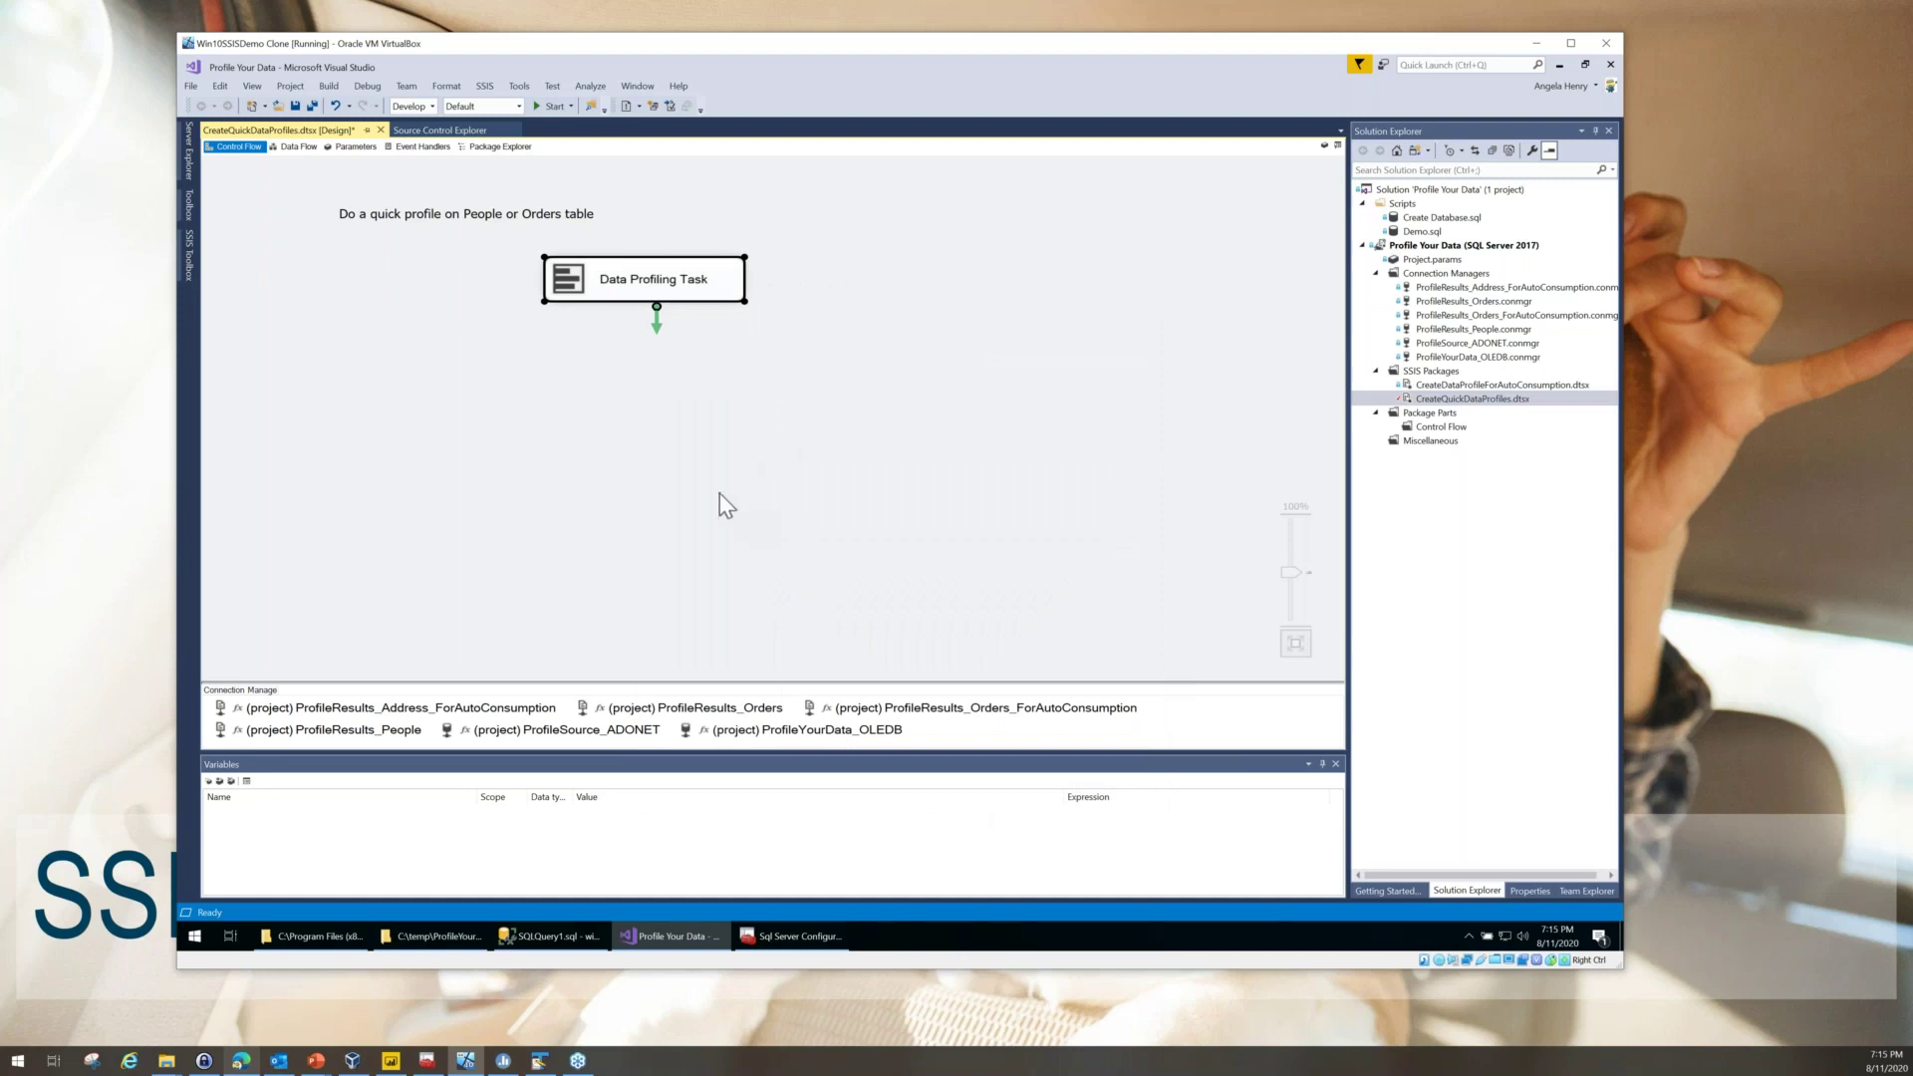
- Save and execute the CreateQuickDataProfiles.dtsx package, then return it to design mode
left_click(295, 107)
right_click(1471, 401)
left_click(1398, 427)
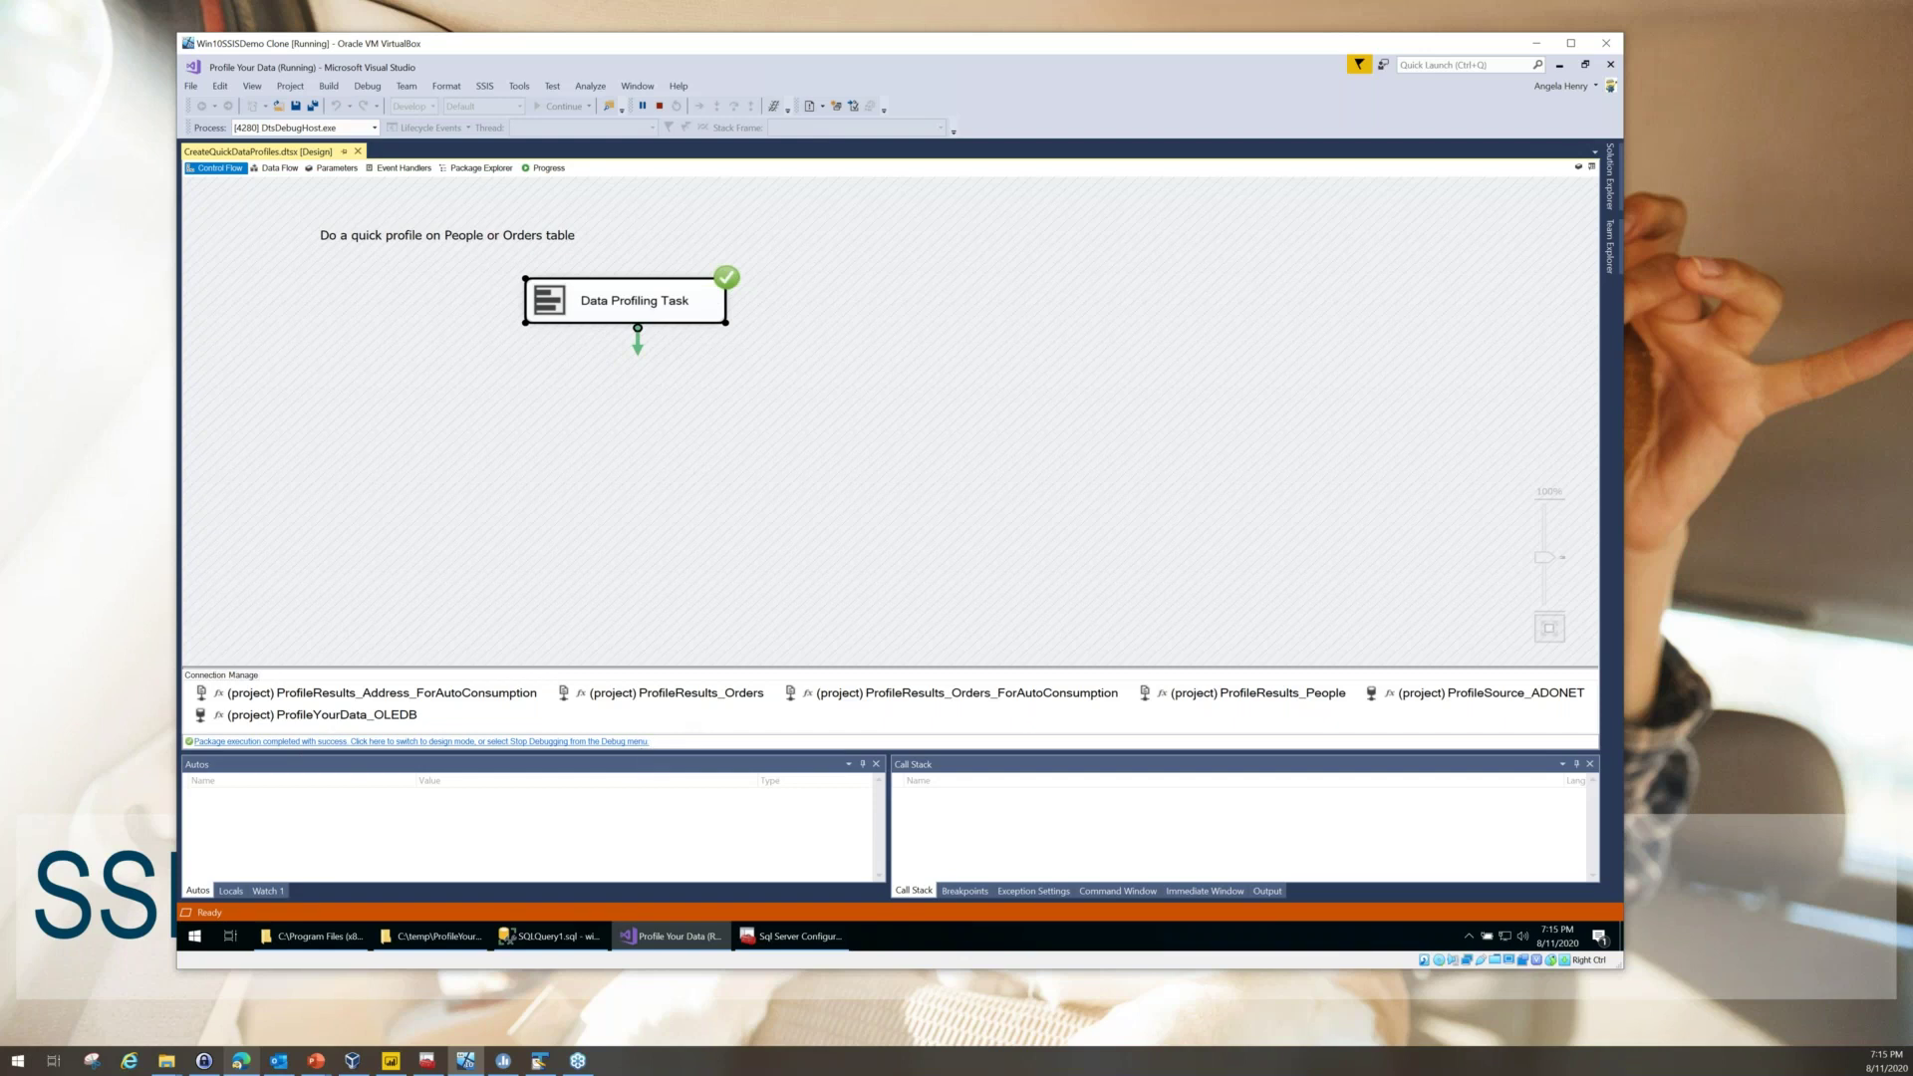
left_click(618, 742)
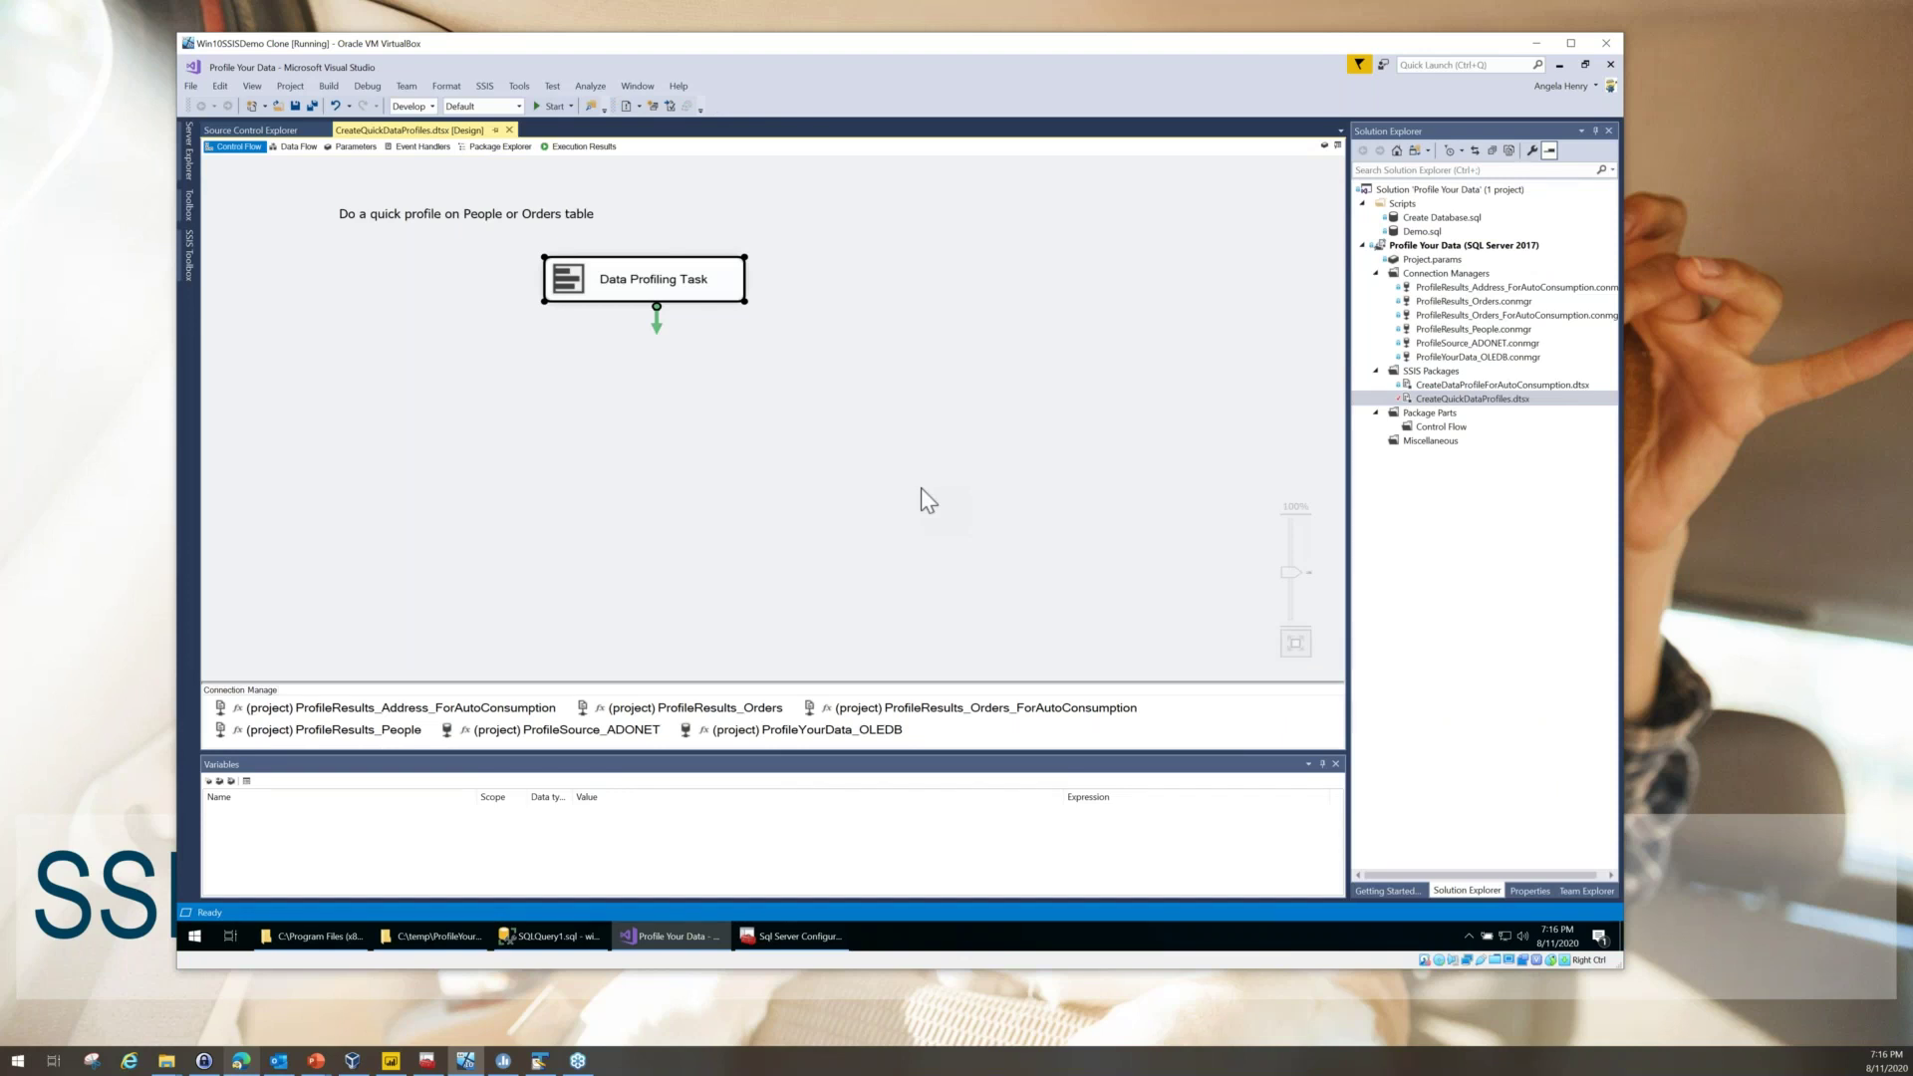
- Open the Data Profiling Task's results in the Data Profile Viewer, then enlarge and reposition the viewer window
double_click(567, 289)
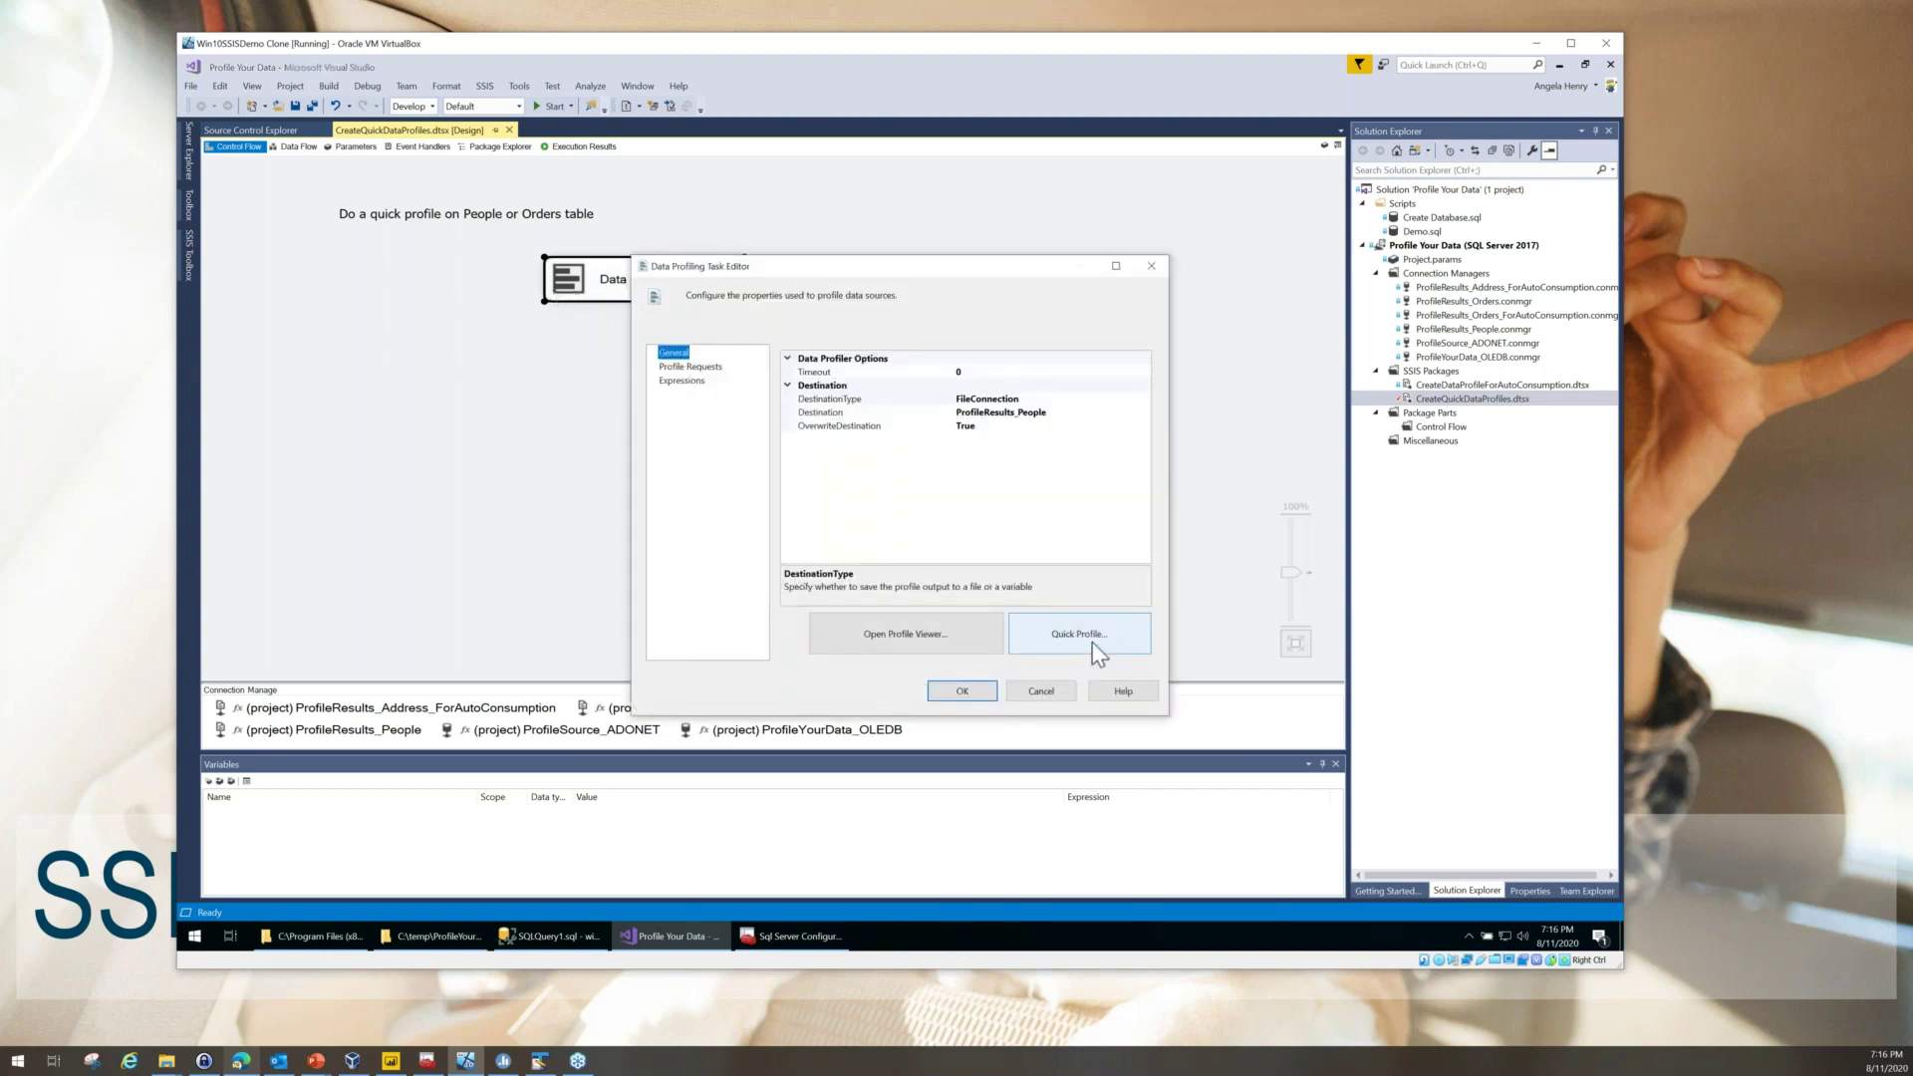
left_click(892, 640)
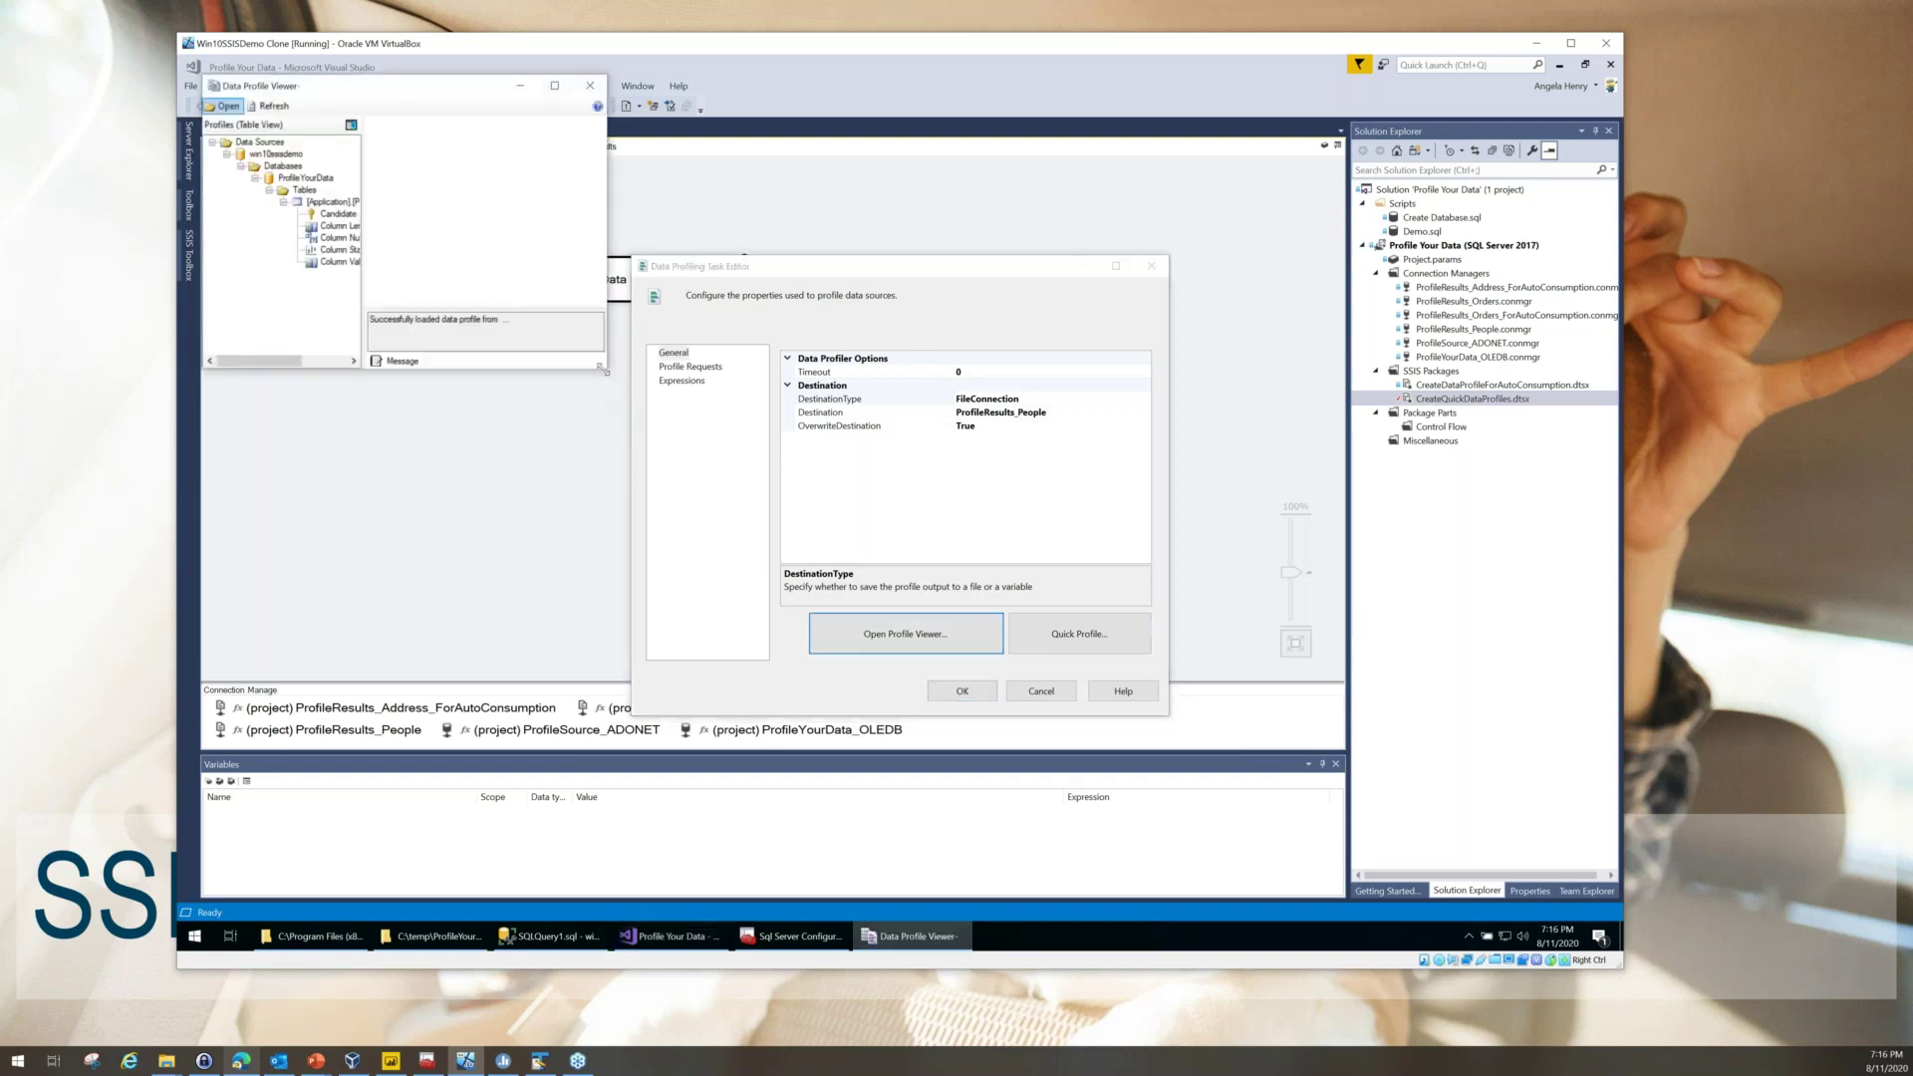
left_click_drag(604, 368, 1221, 789)
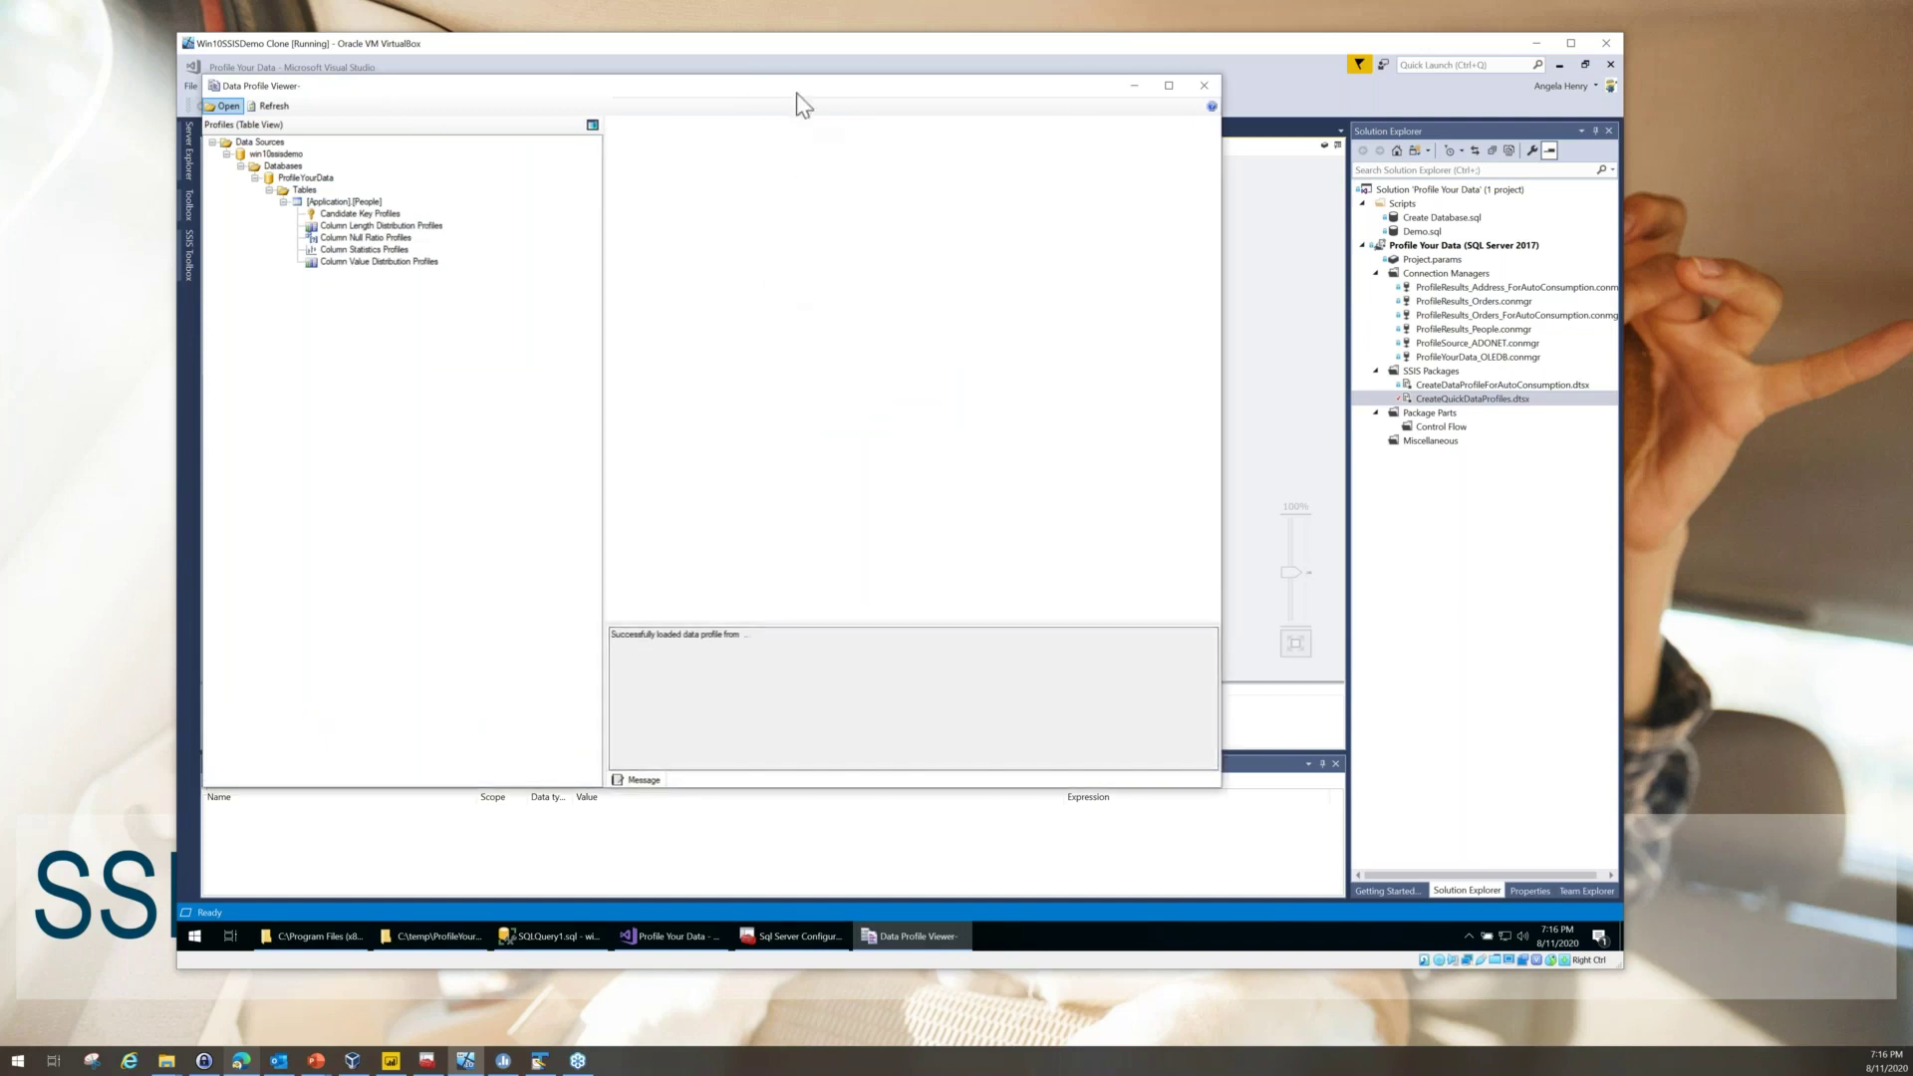
left_click_drag(796, 88, 1022, 121)
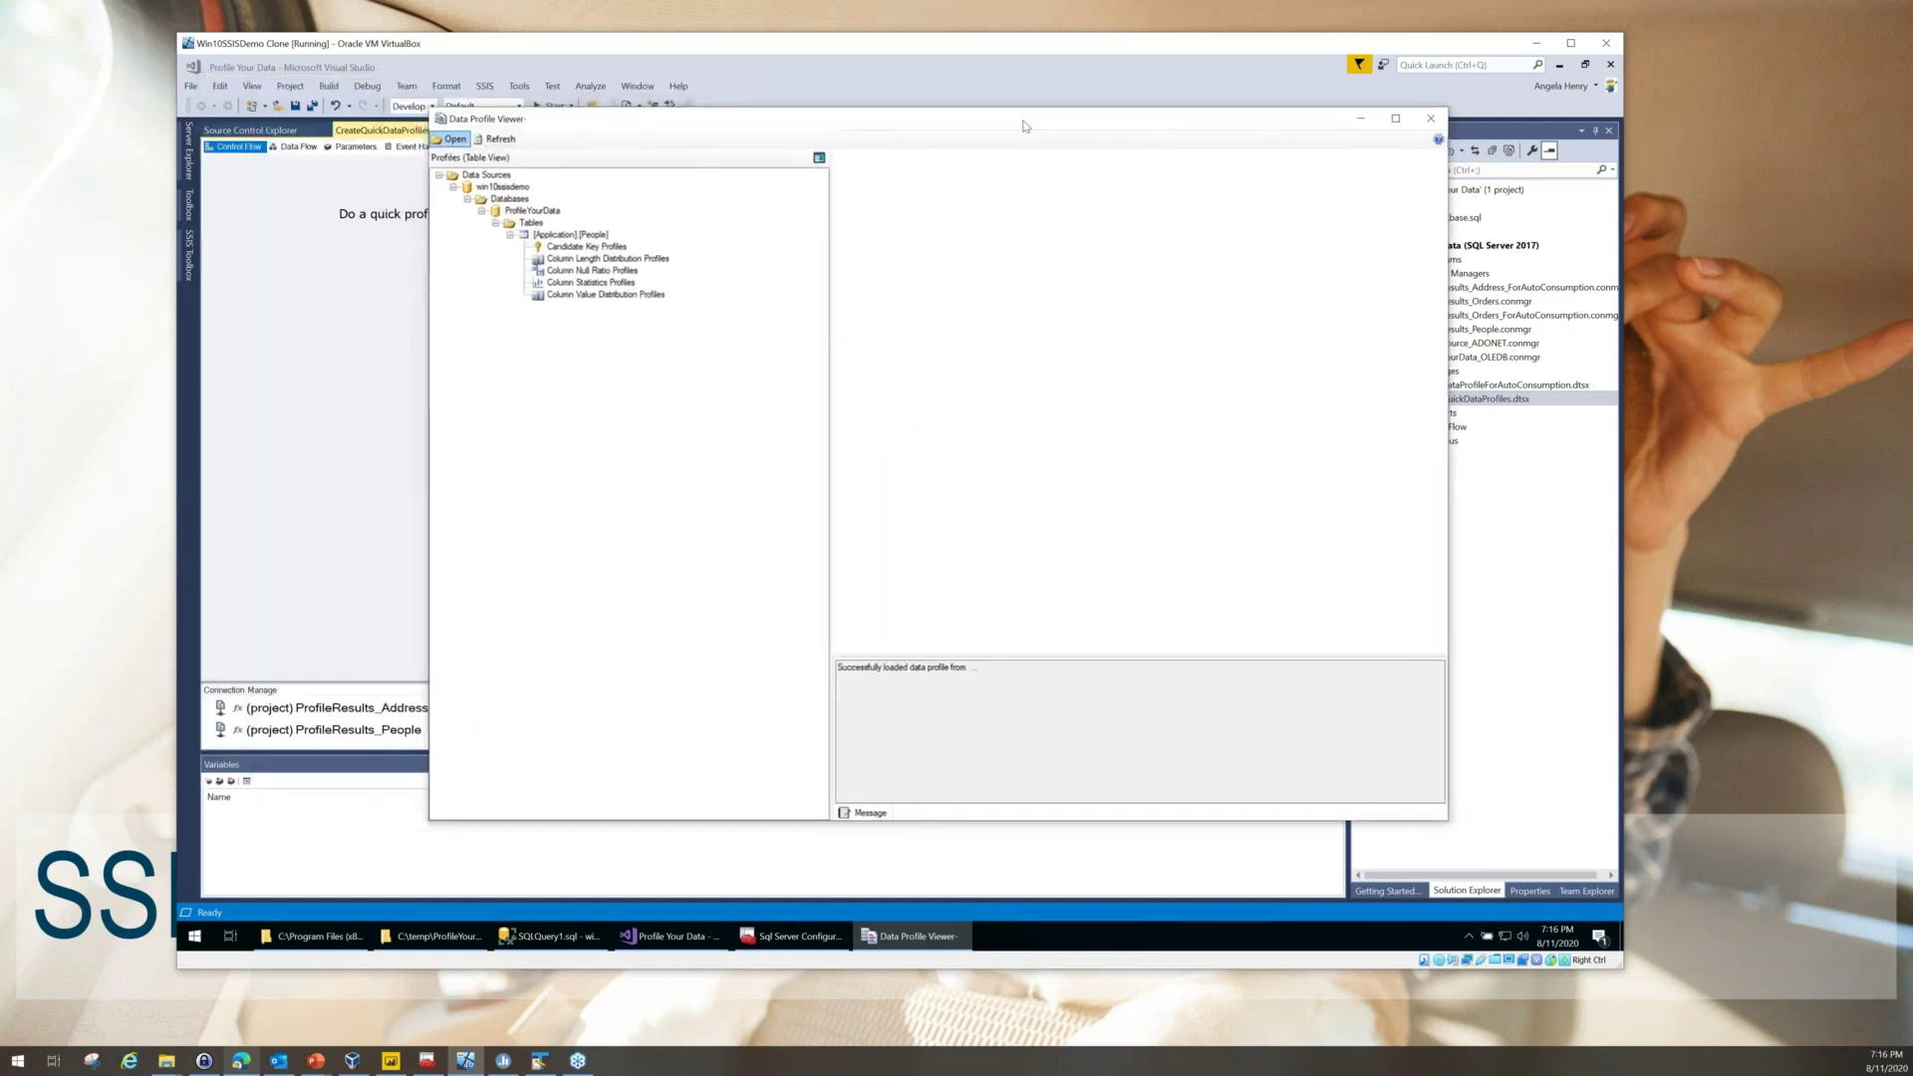
- Locate the [Application].[People] table under the ProfileYourData database and examine its Candidate Key Profiles
left_click(492, 187)
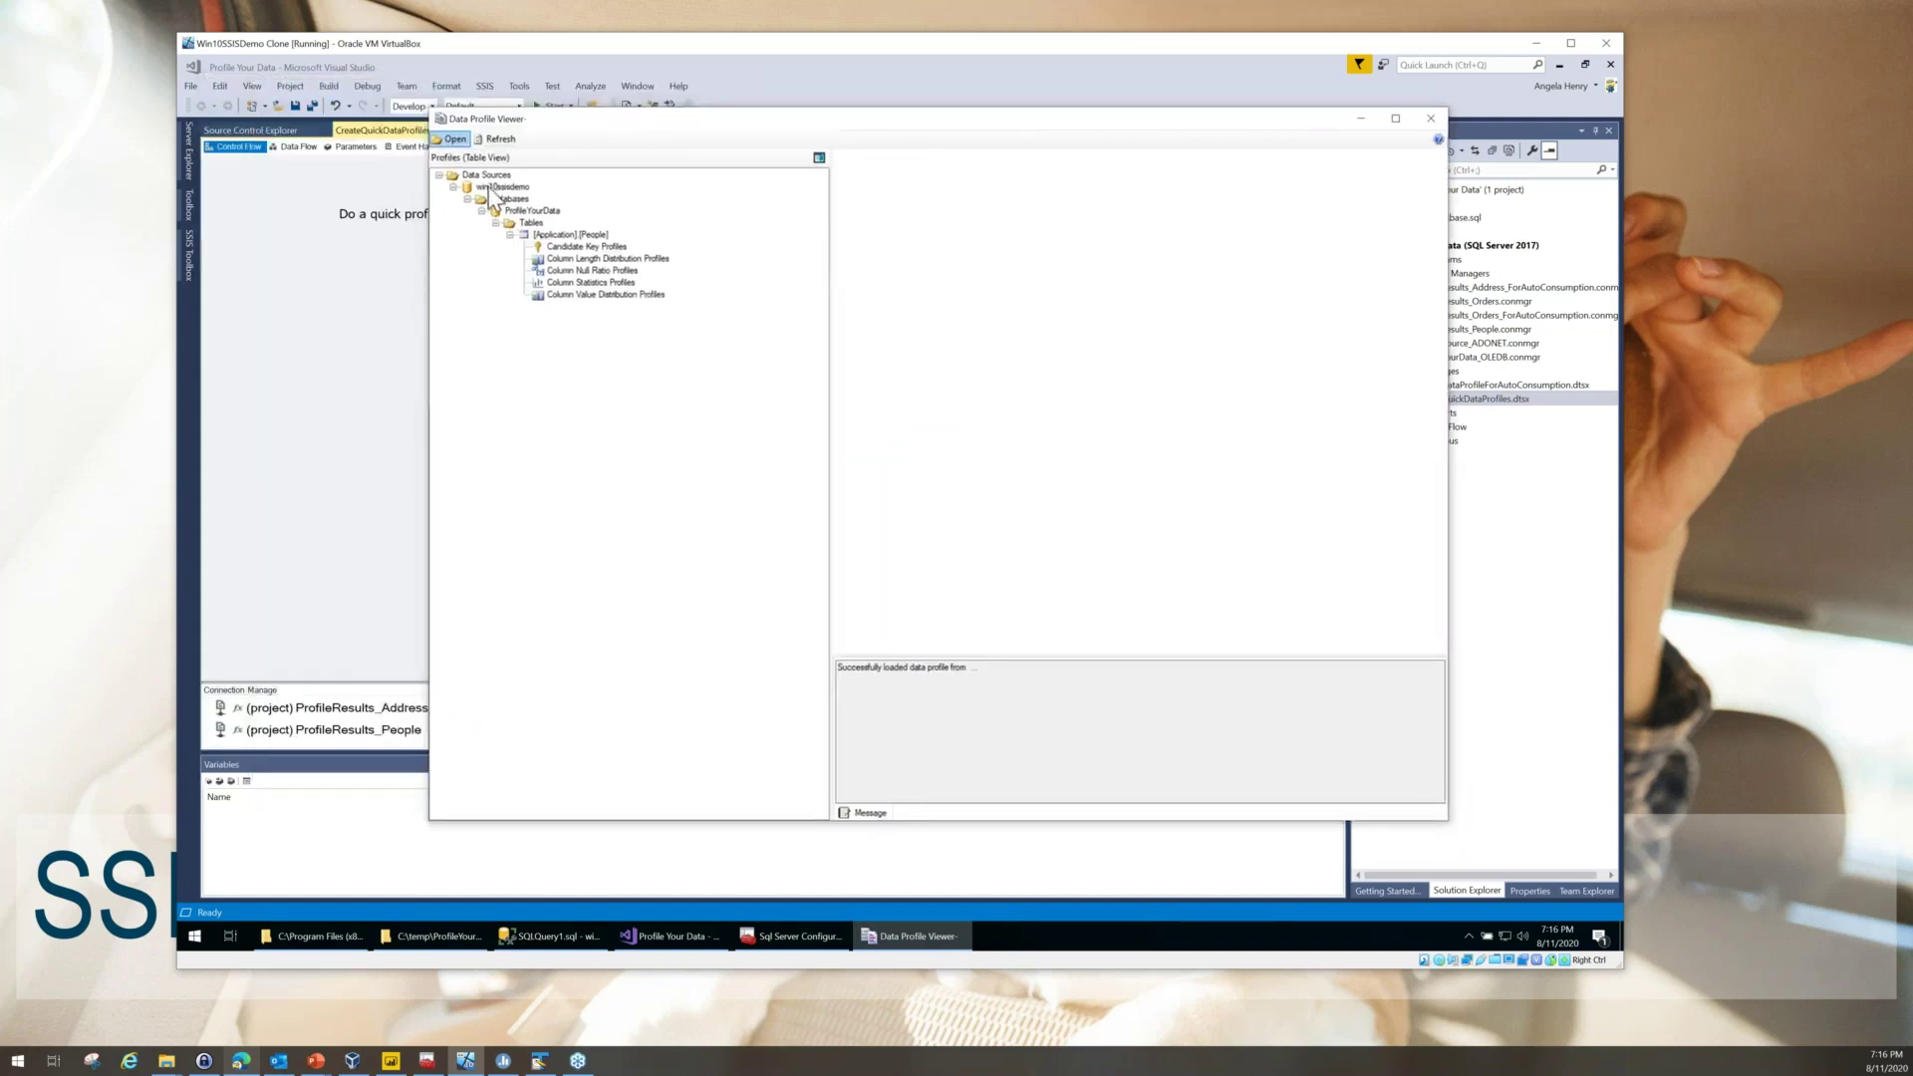
left_click(542, 211)
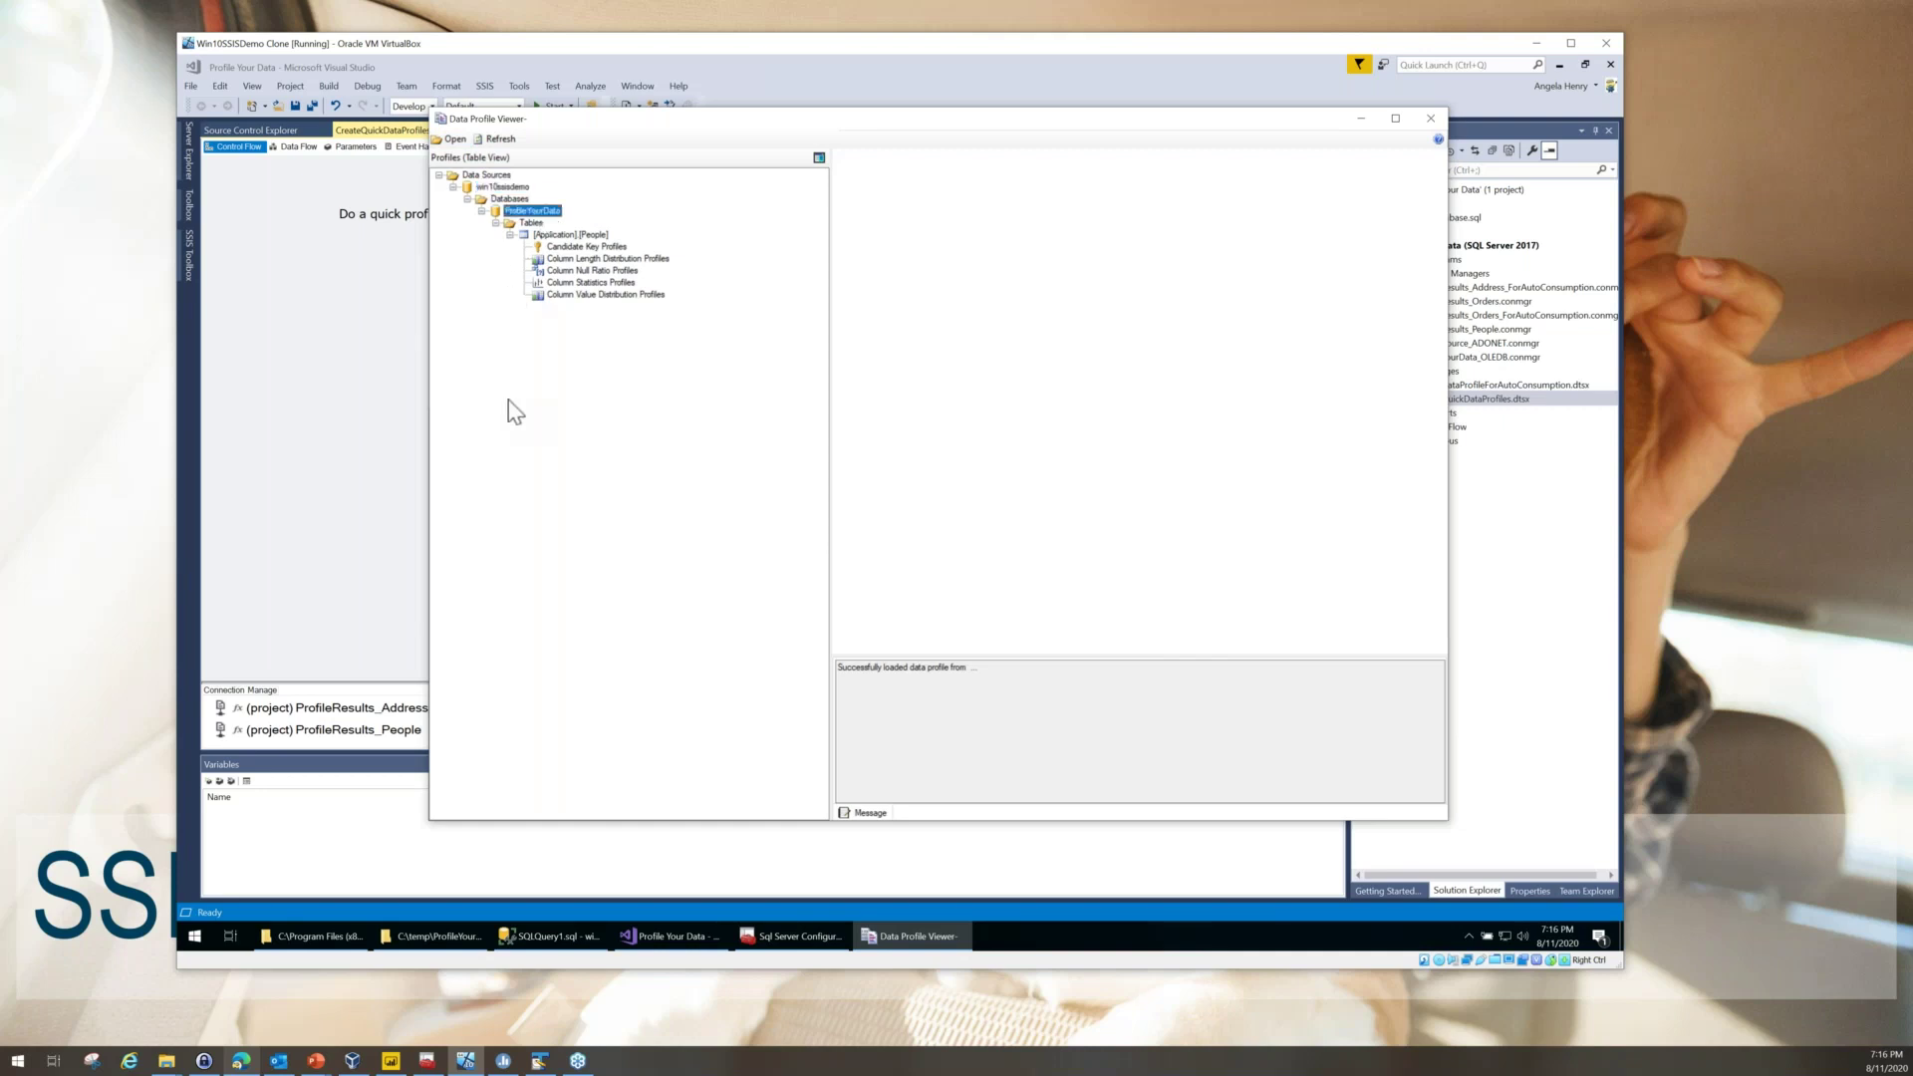
left_click(572, 235)
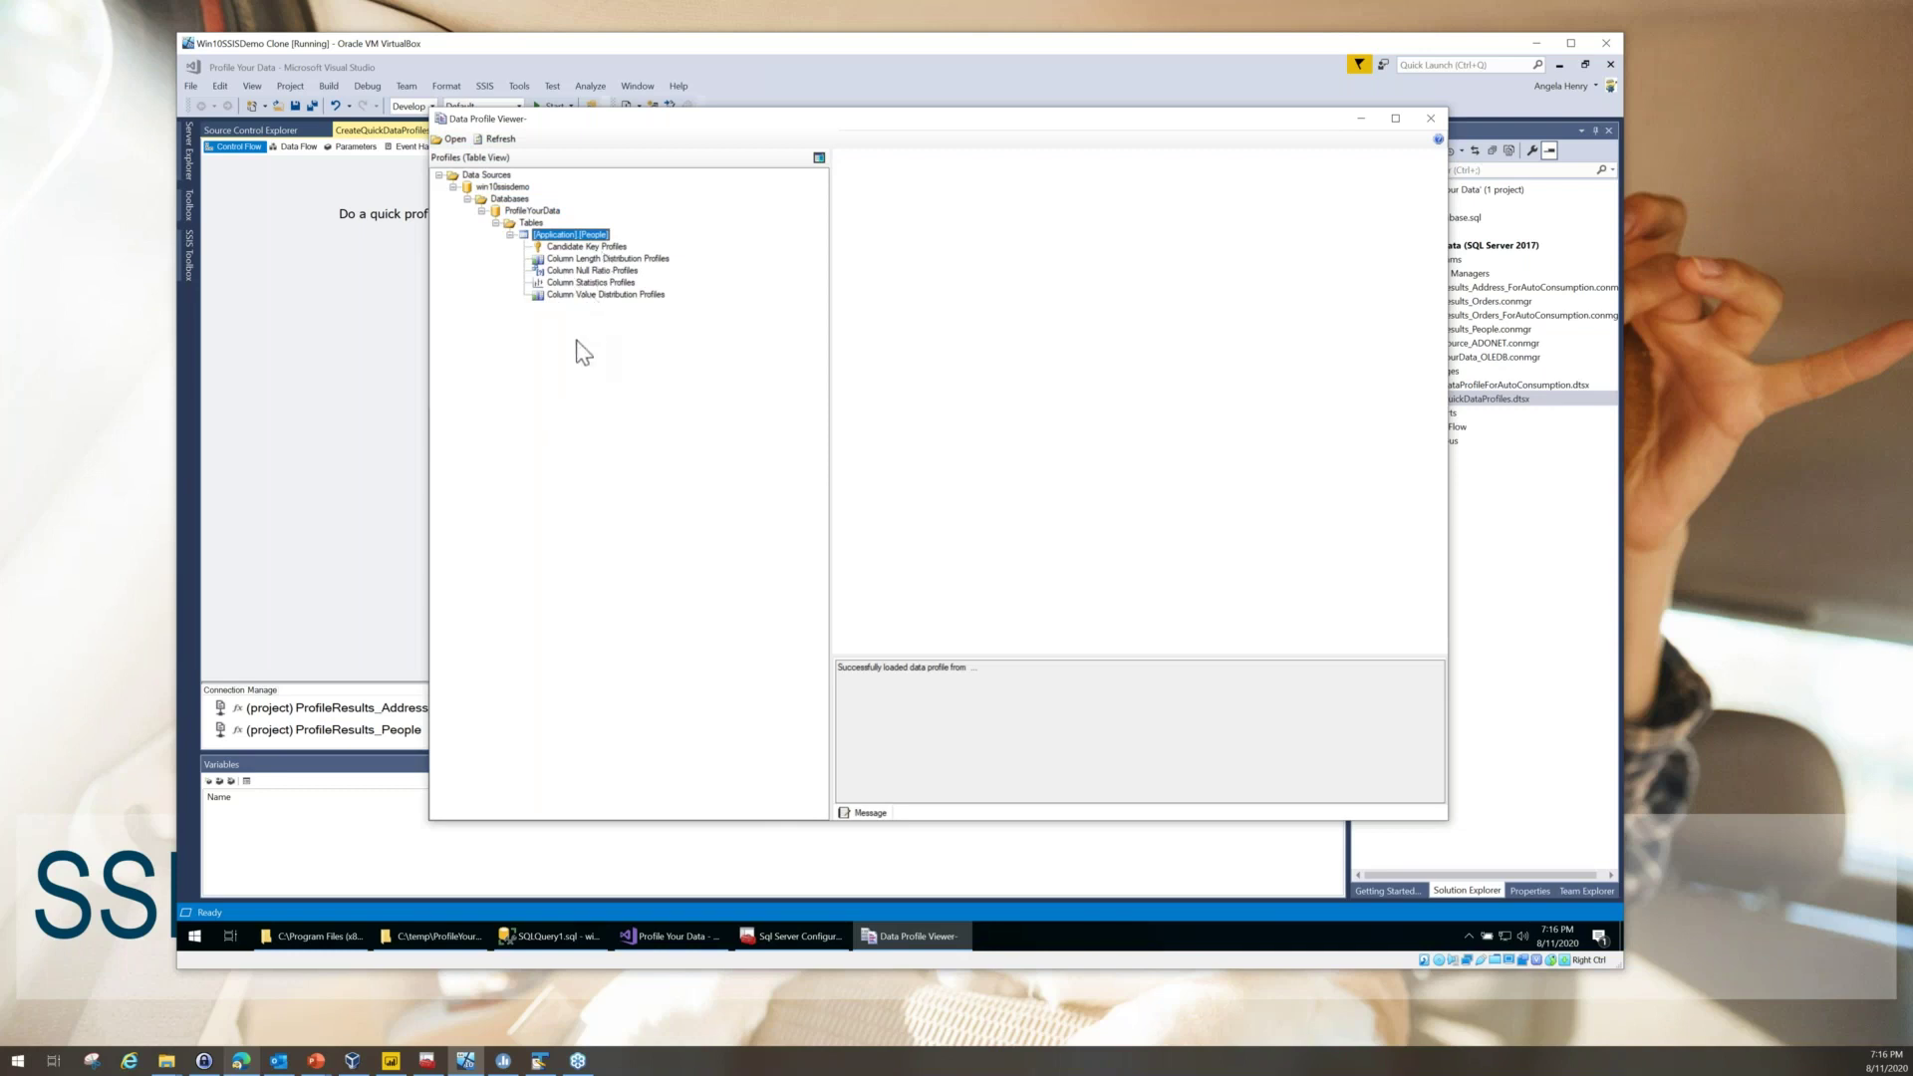
left_click(578, 248)
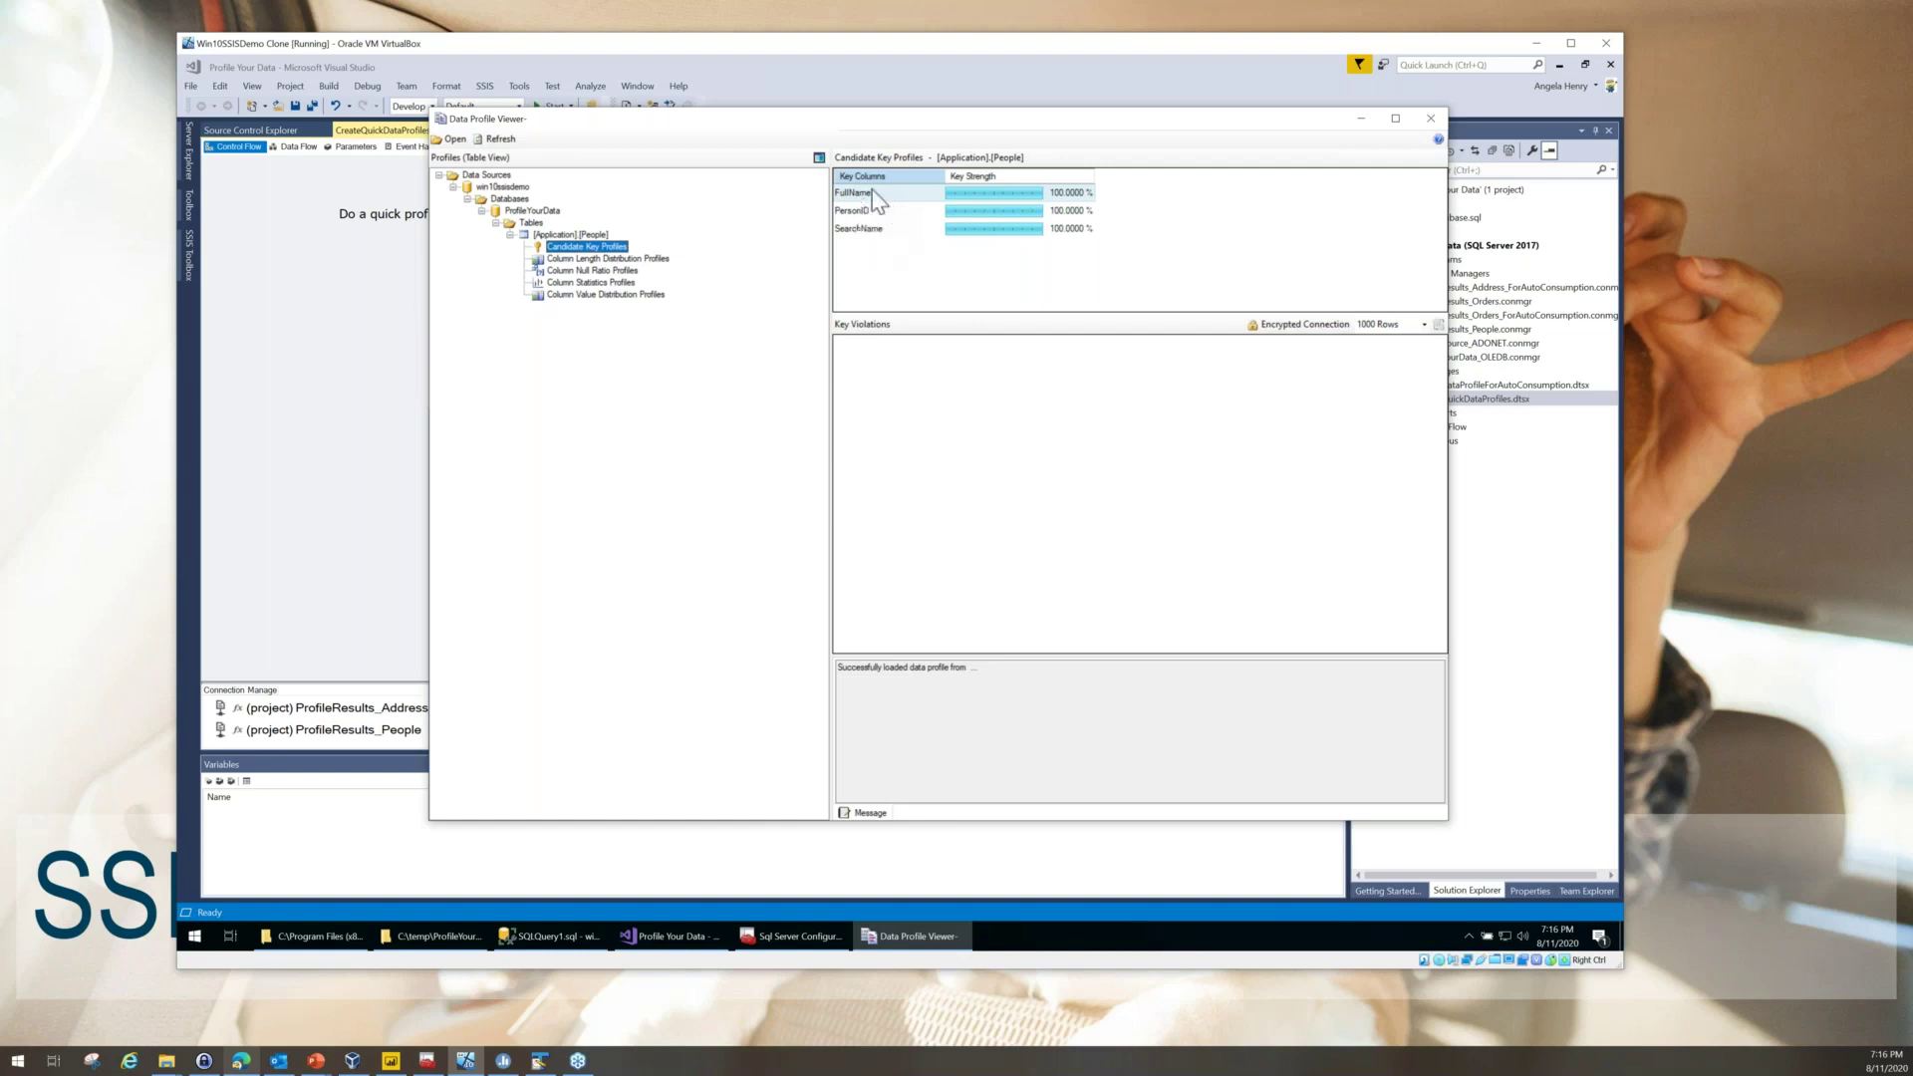
- Drill into the Column Length Distribution rows for EmailAddress length 23, enlarge the detail list, and check the row-limit options
left_click(618, 259)
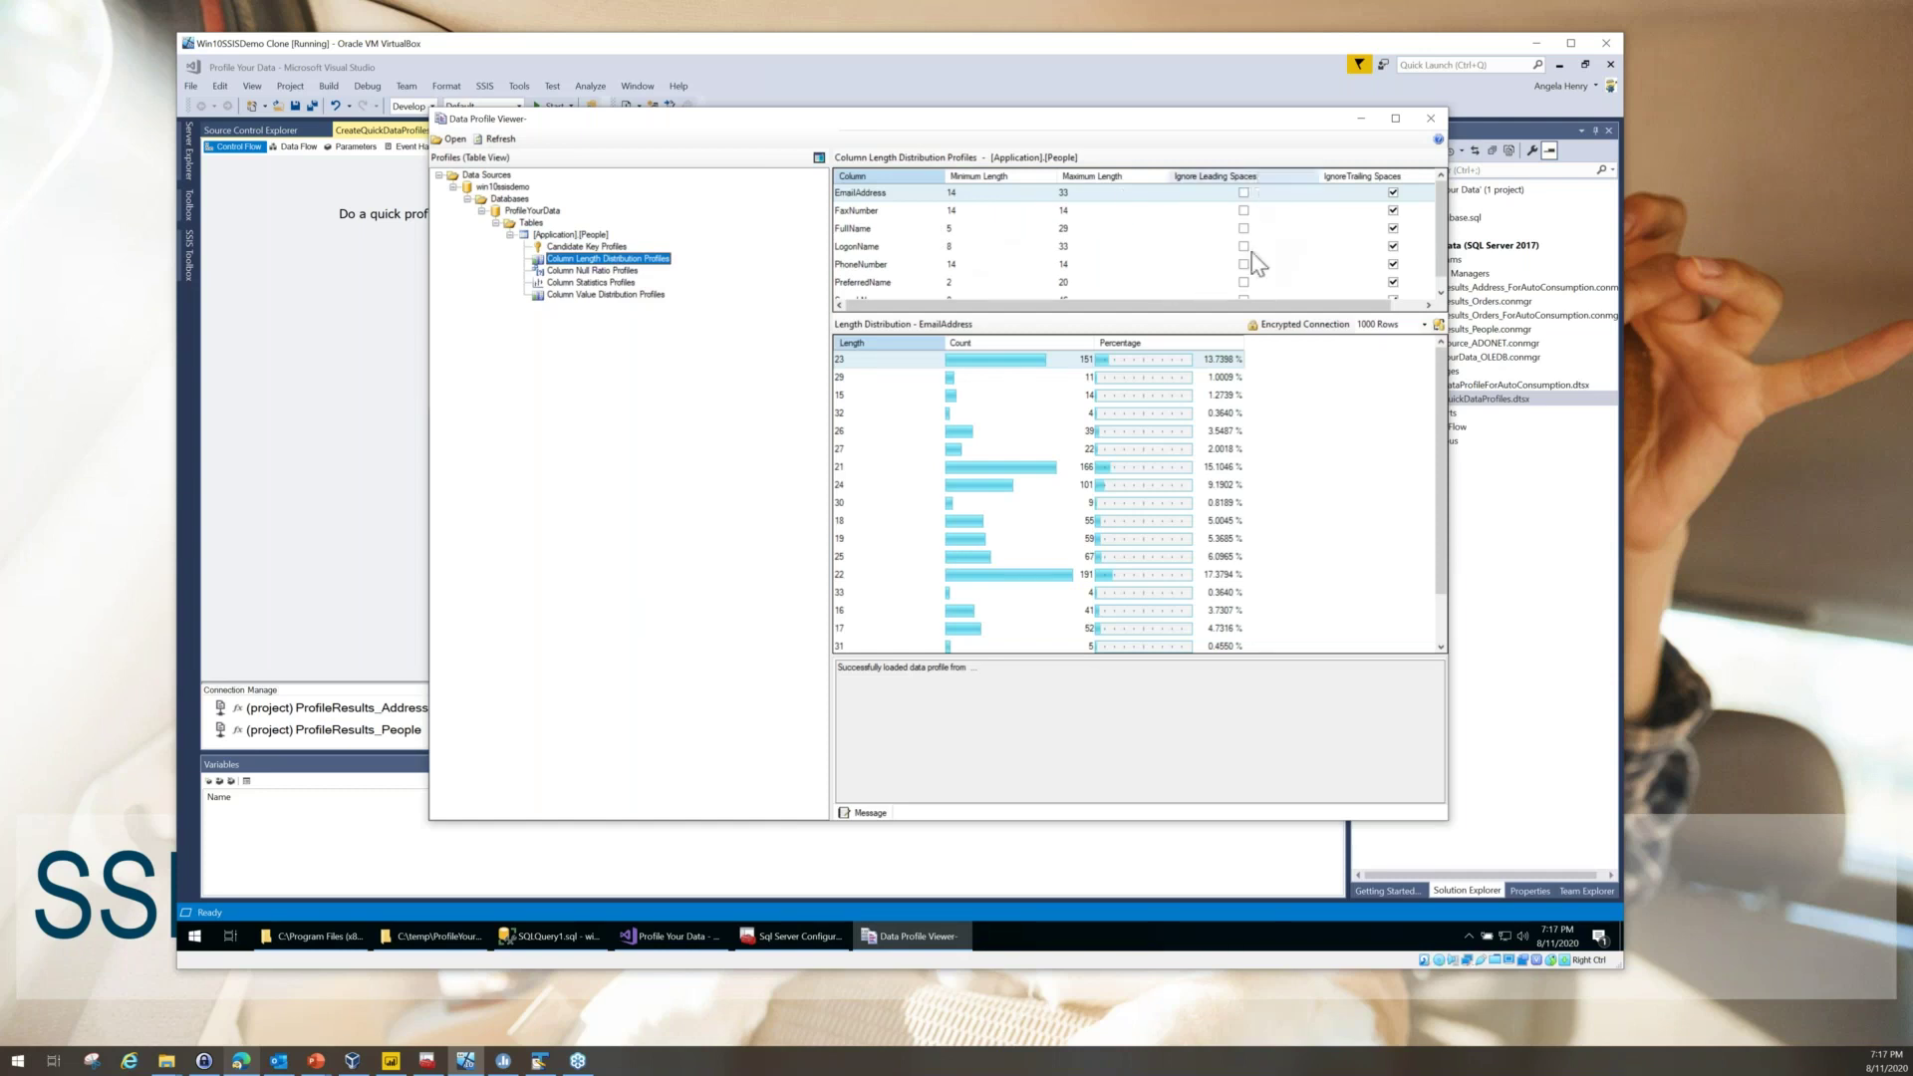
left_click_drag(1304, 301, 1188, 331)
left_click(1439, 323)
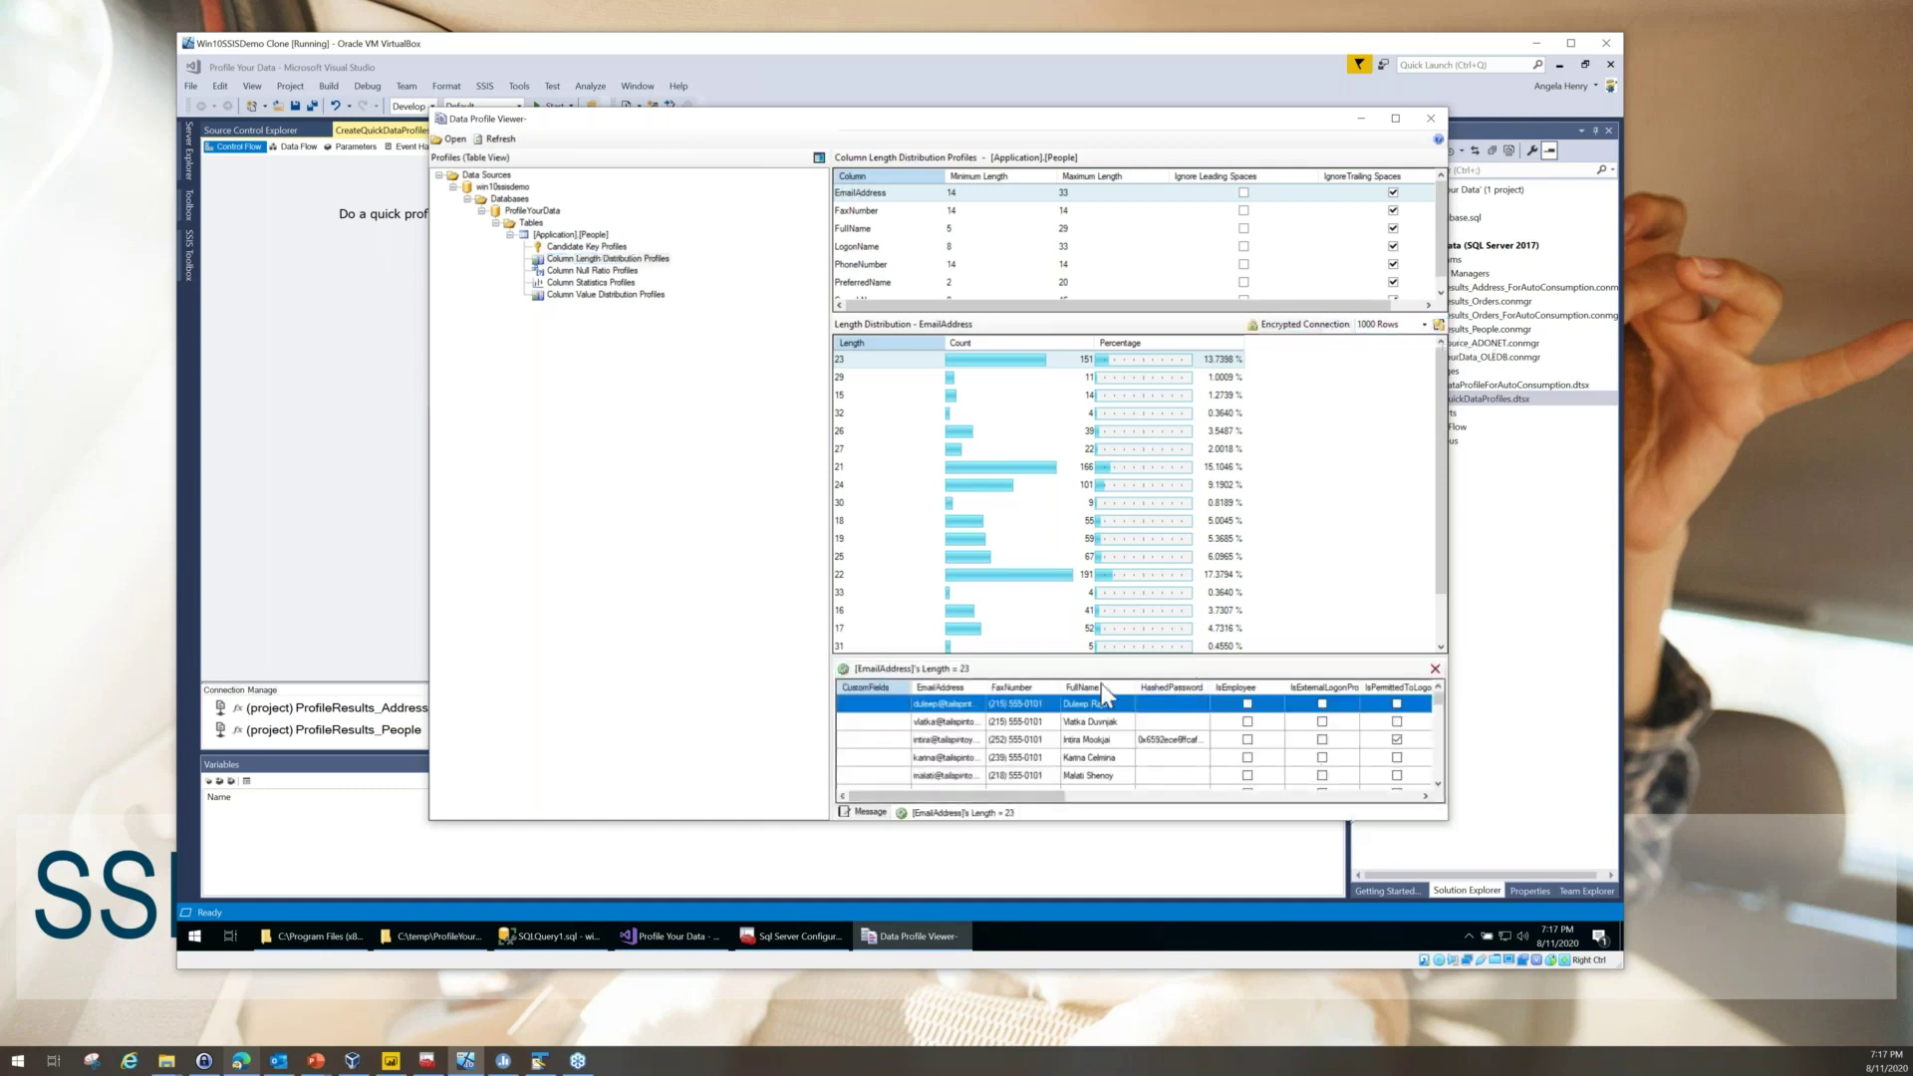
left_click_drag(1126, 667, 1110, 564)
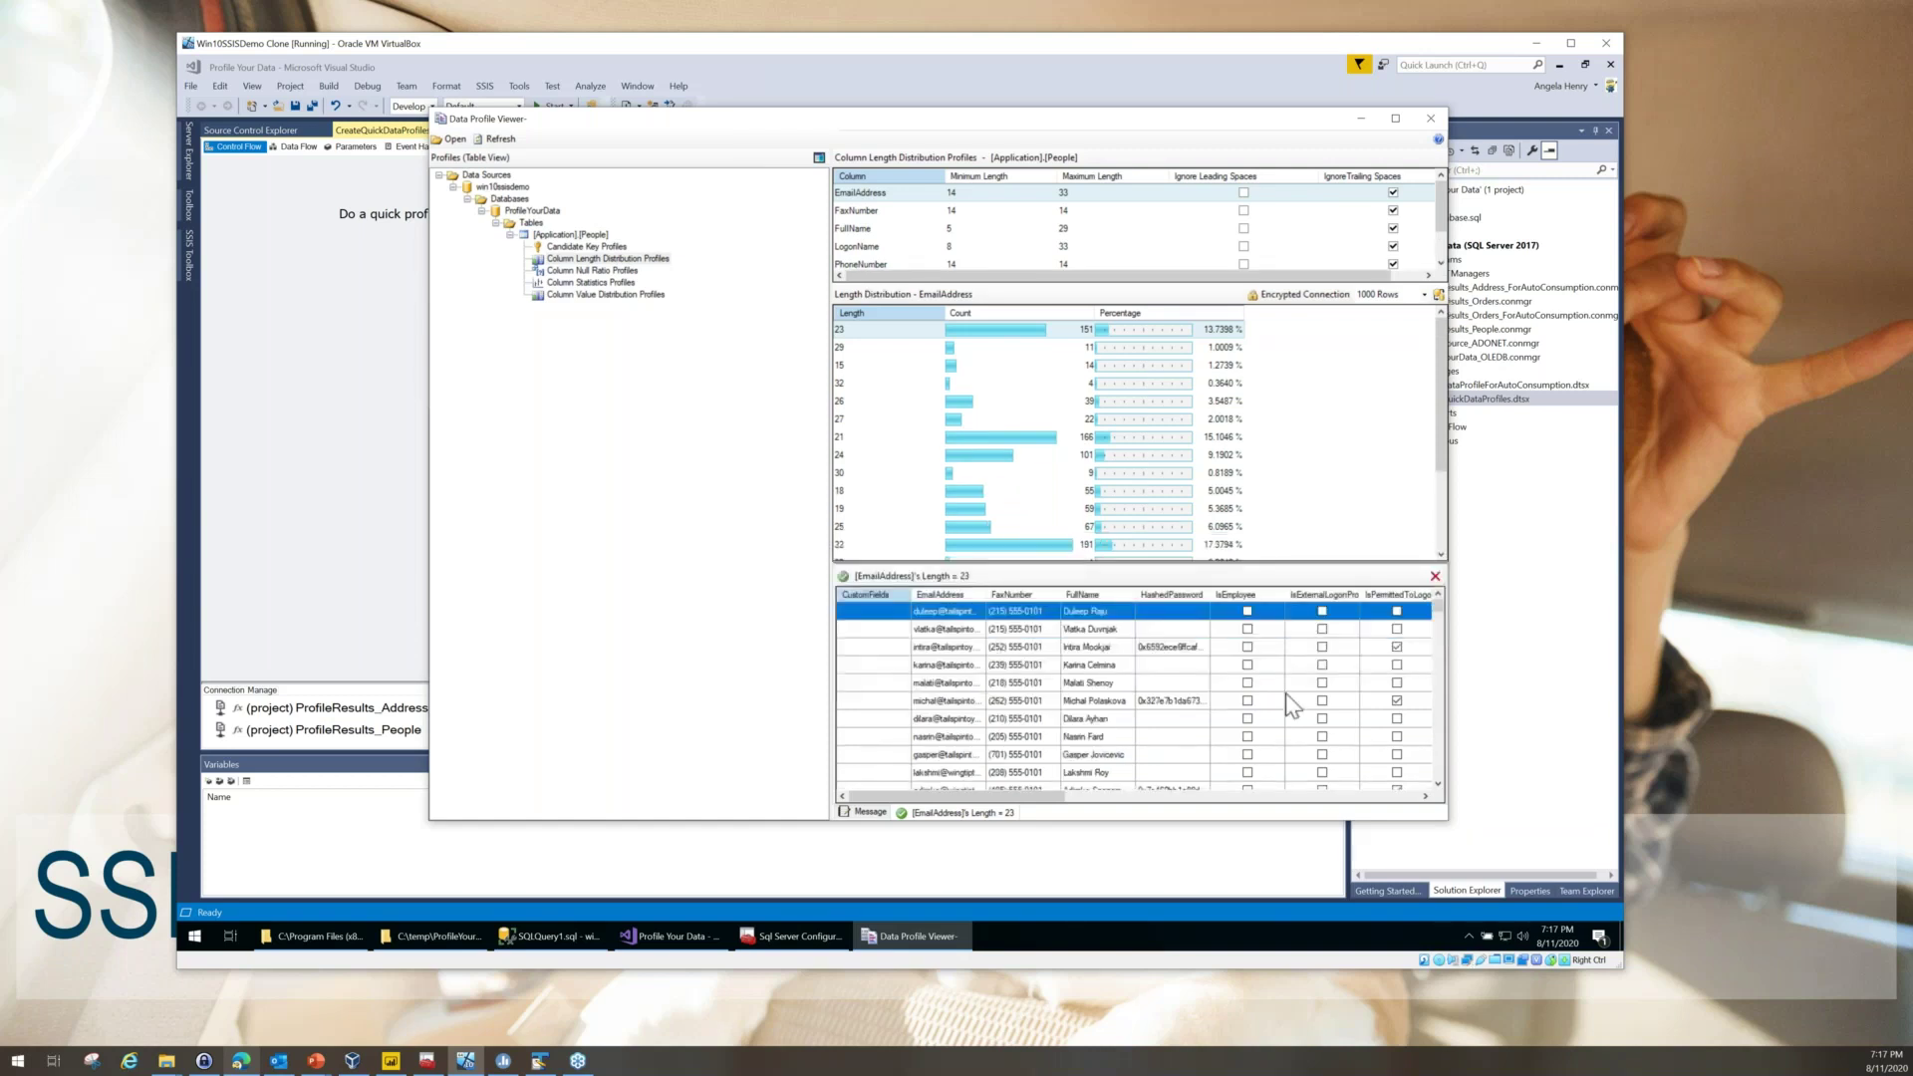
scroll(1287, 695, "down", 10)
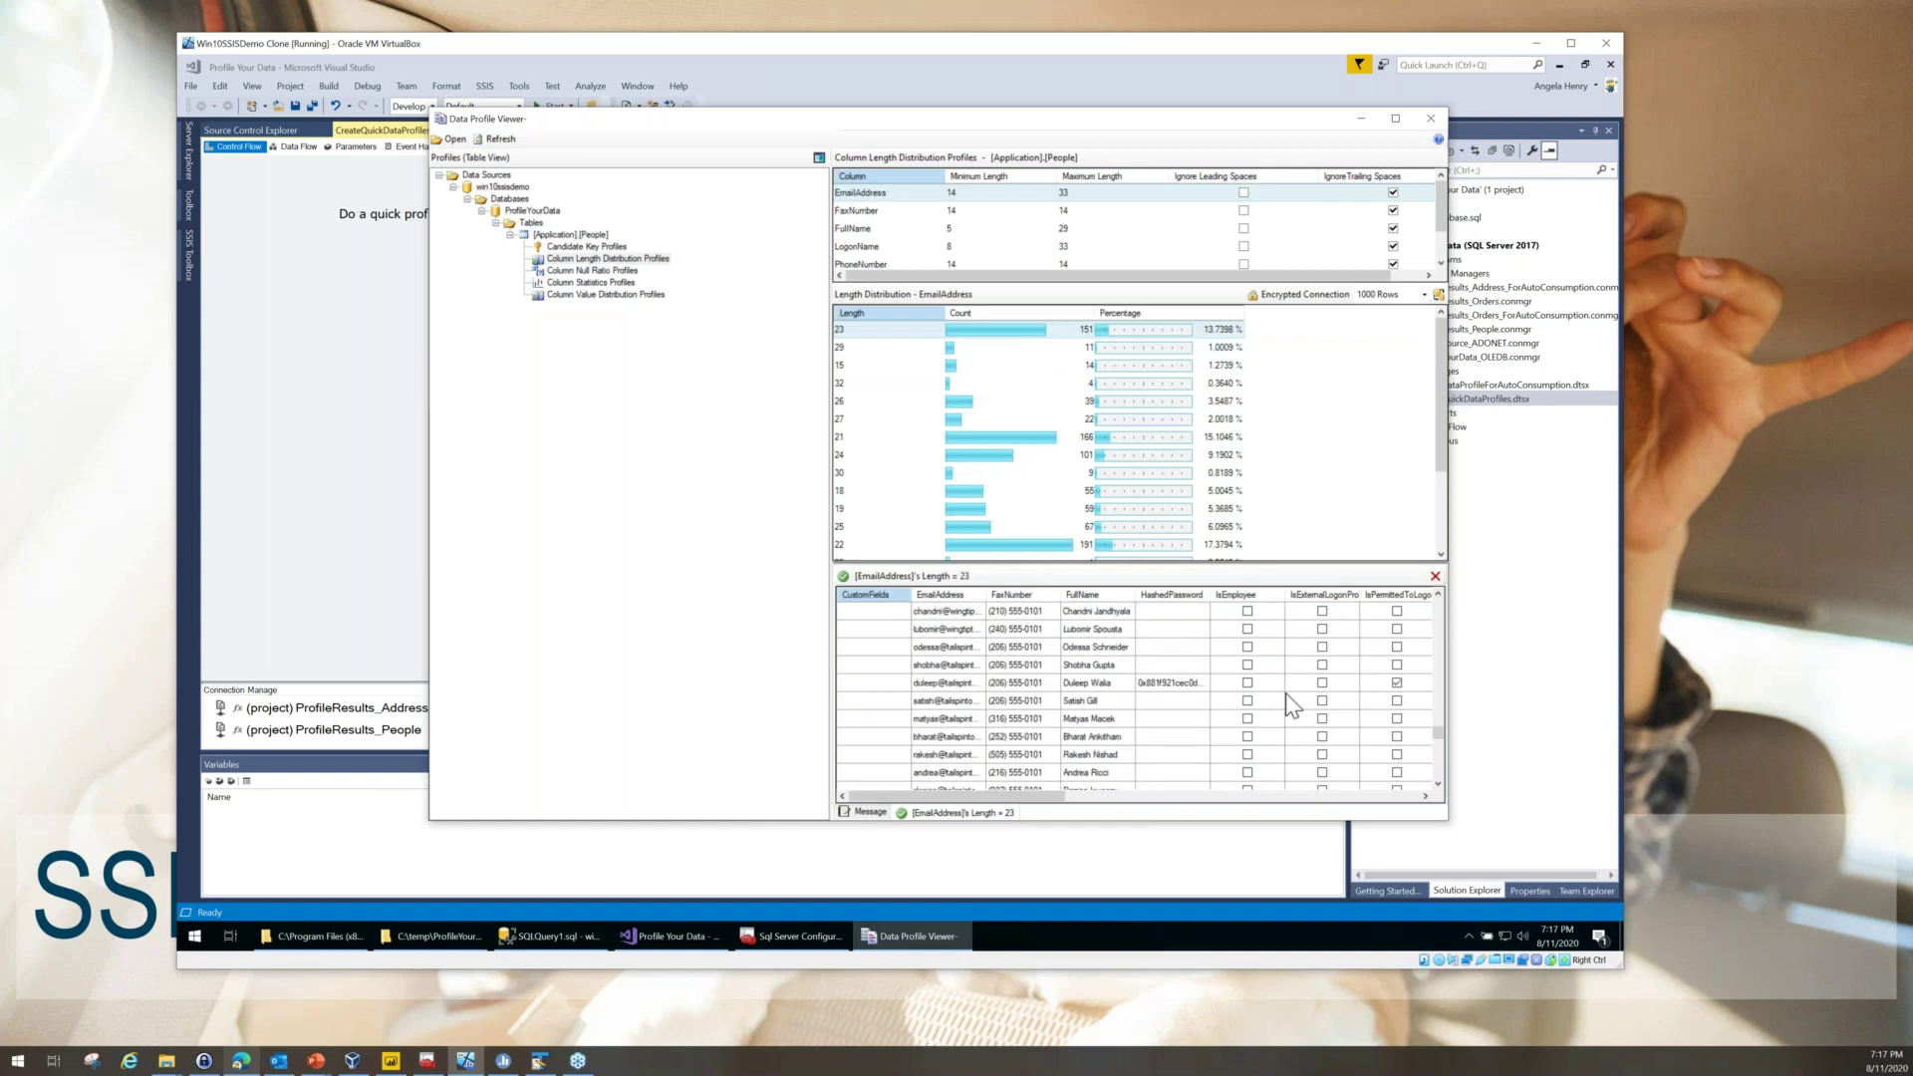
scroll(1286, 691, "down", 5)
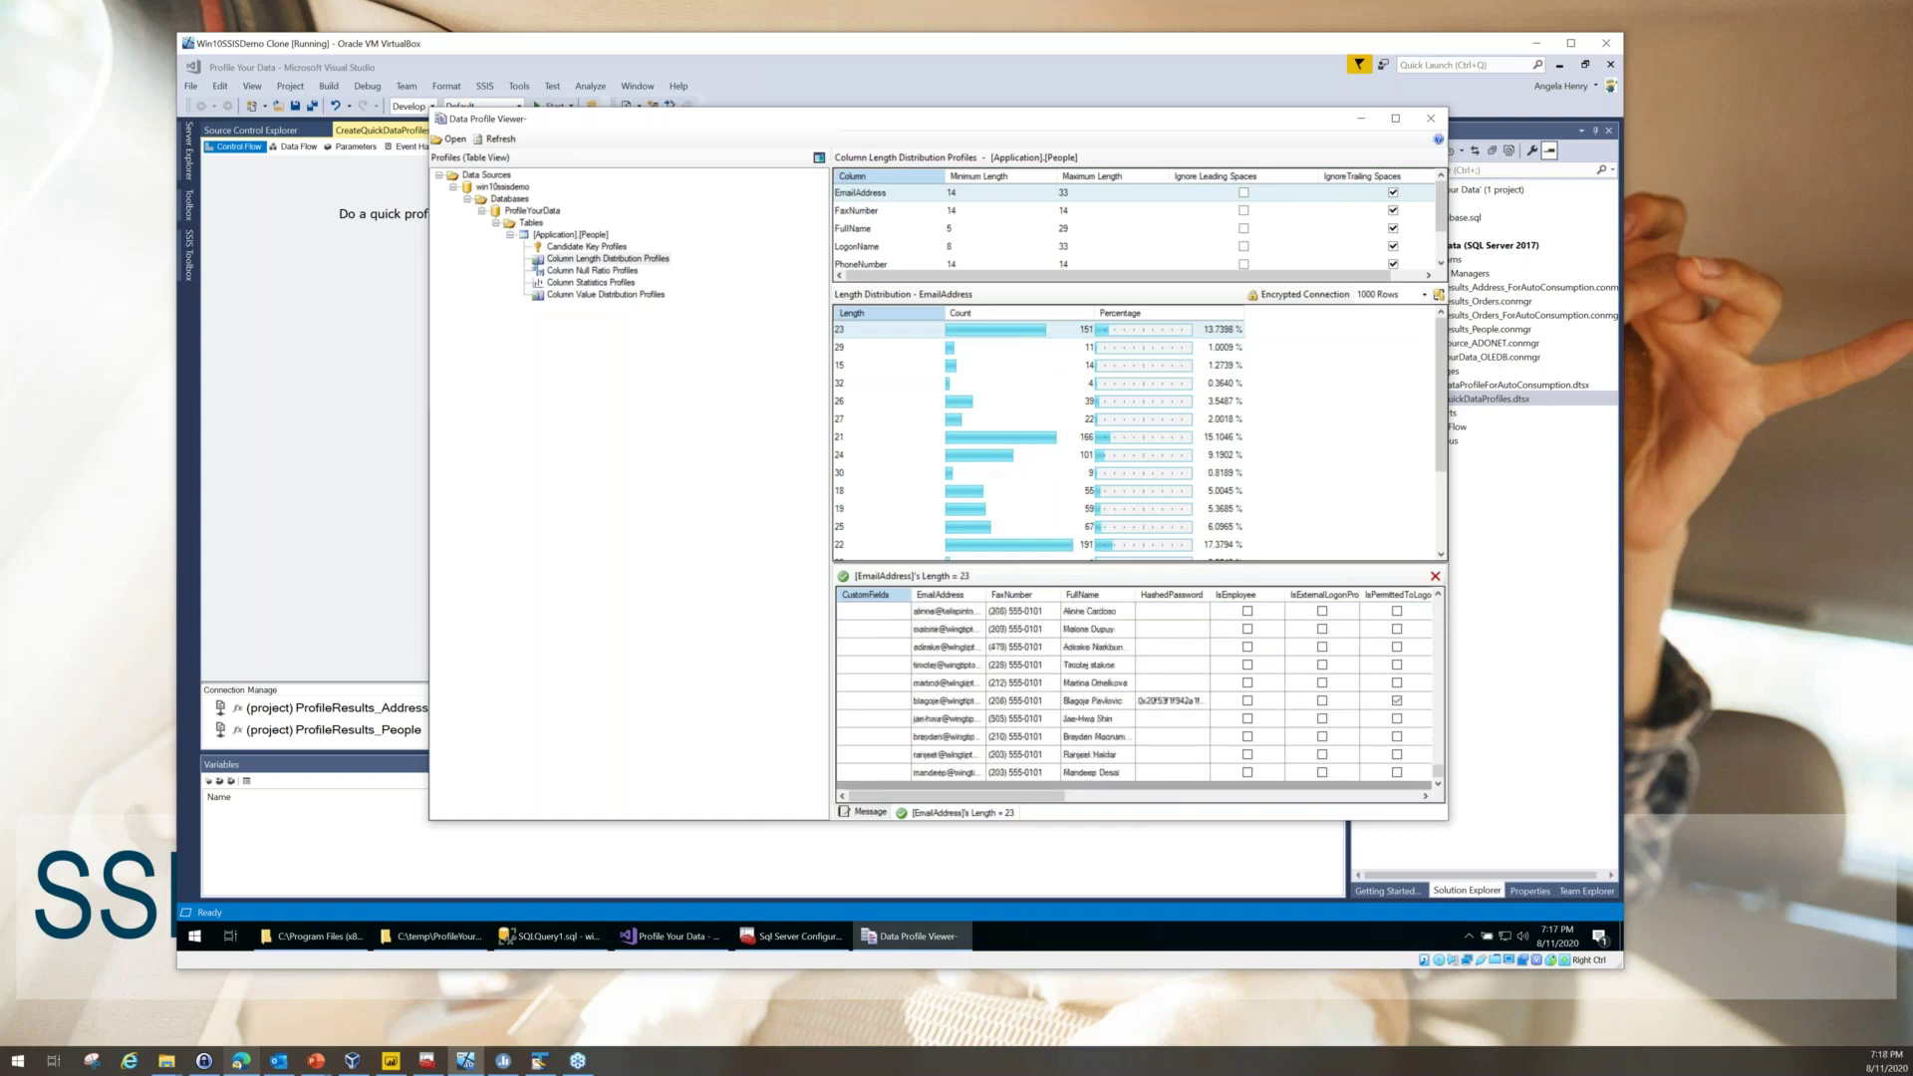
left_click(1424, 294)
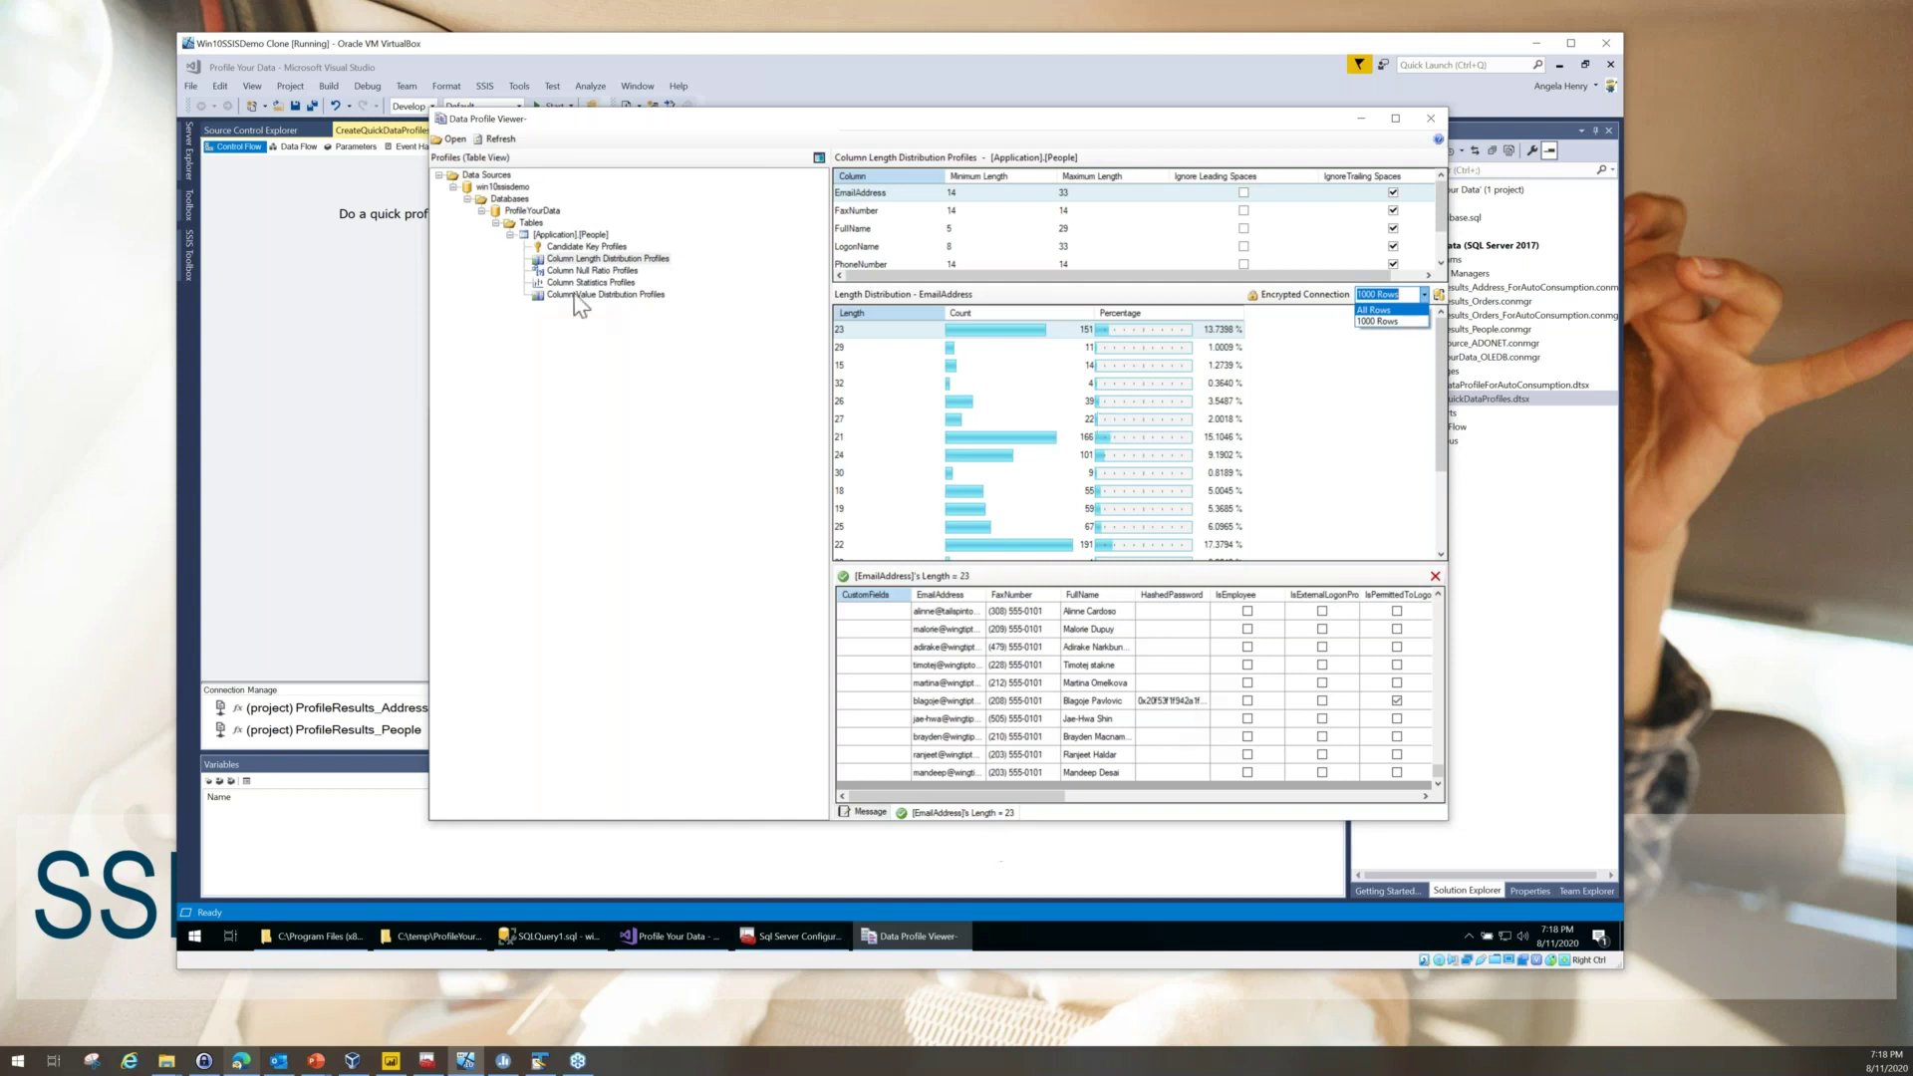
left_click(550, 277)
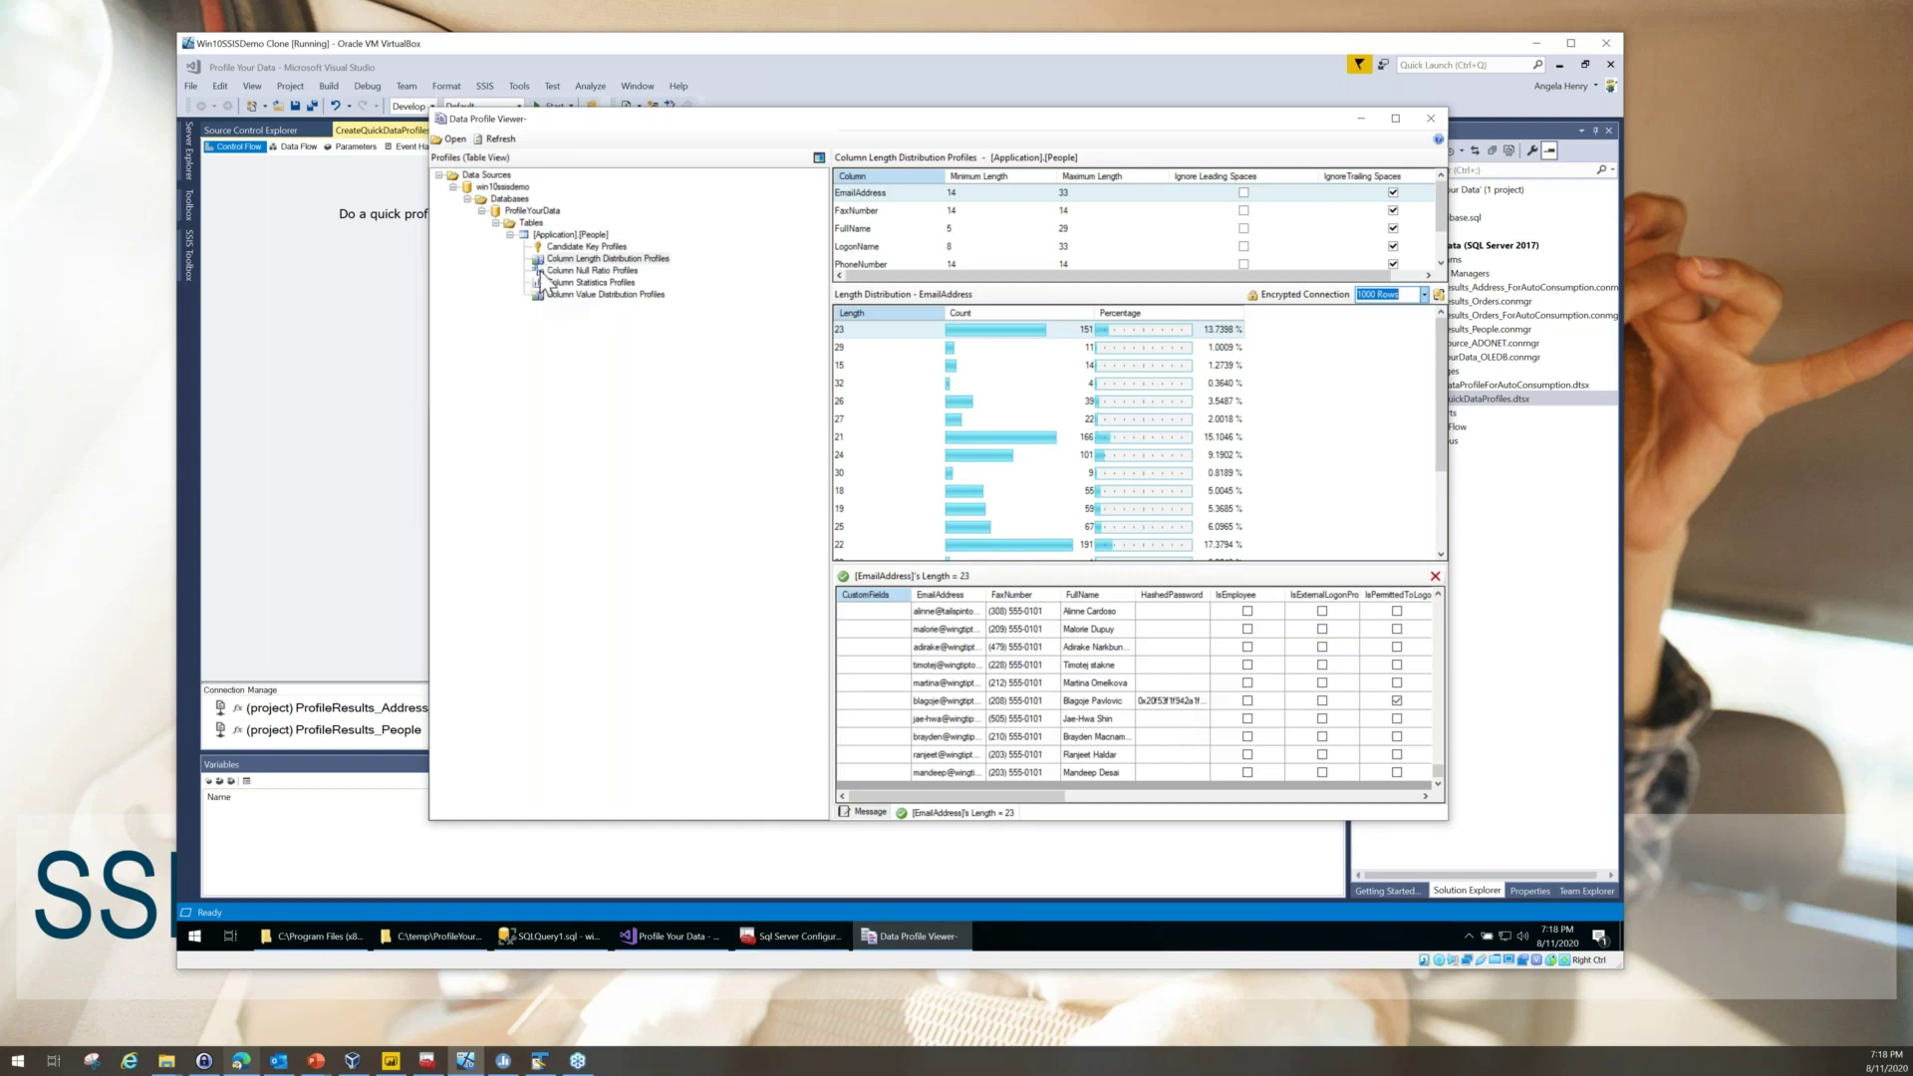
- Review the null ratio, statistics and value distribution profiles, then close the viewer and cancel the task editor
left_click(550, 273)
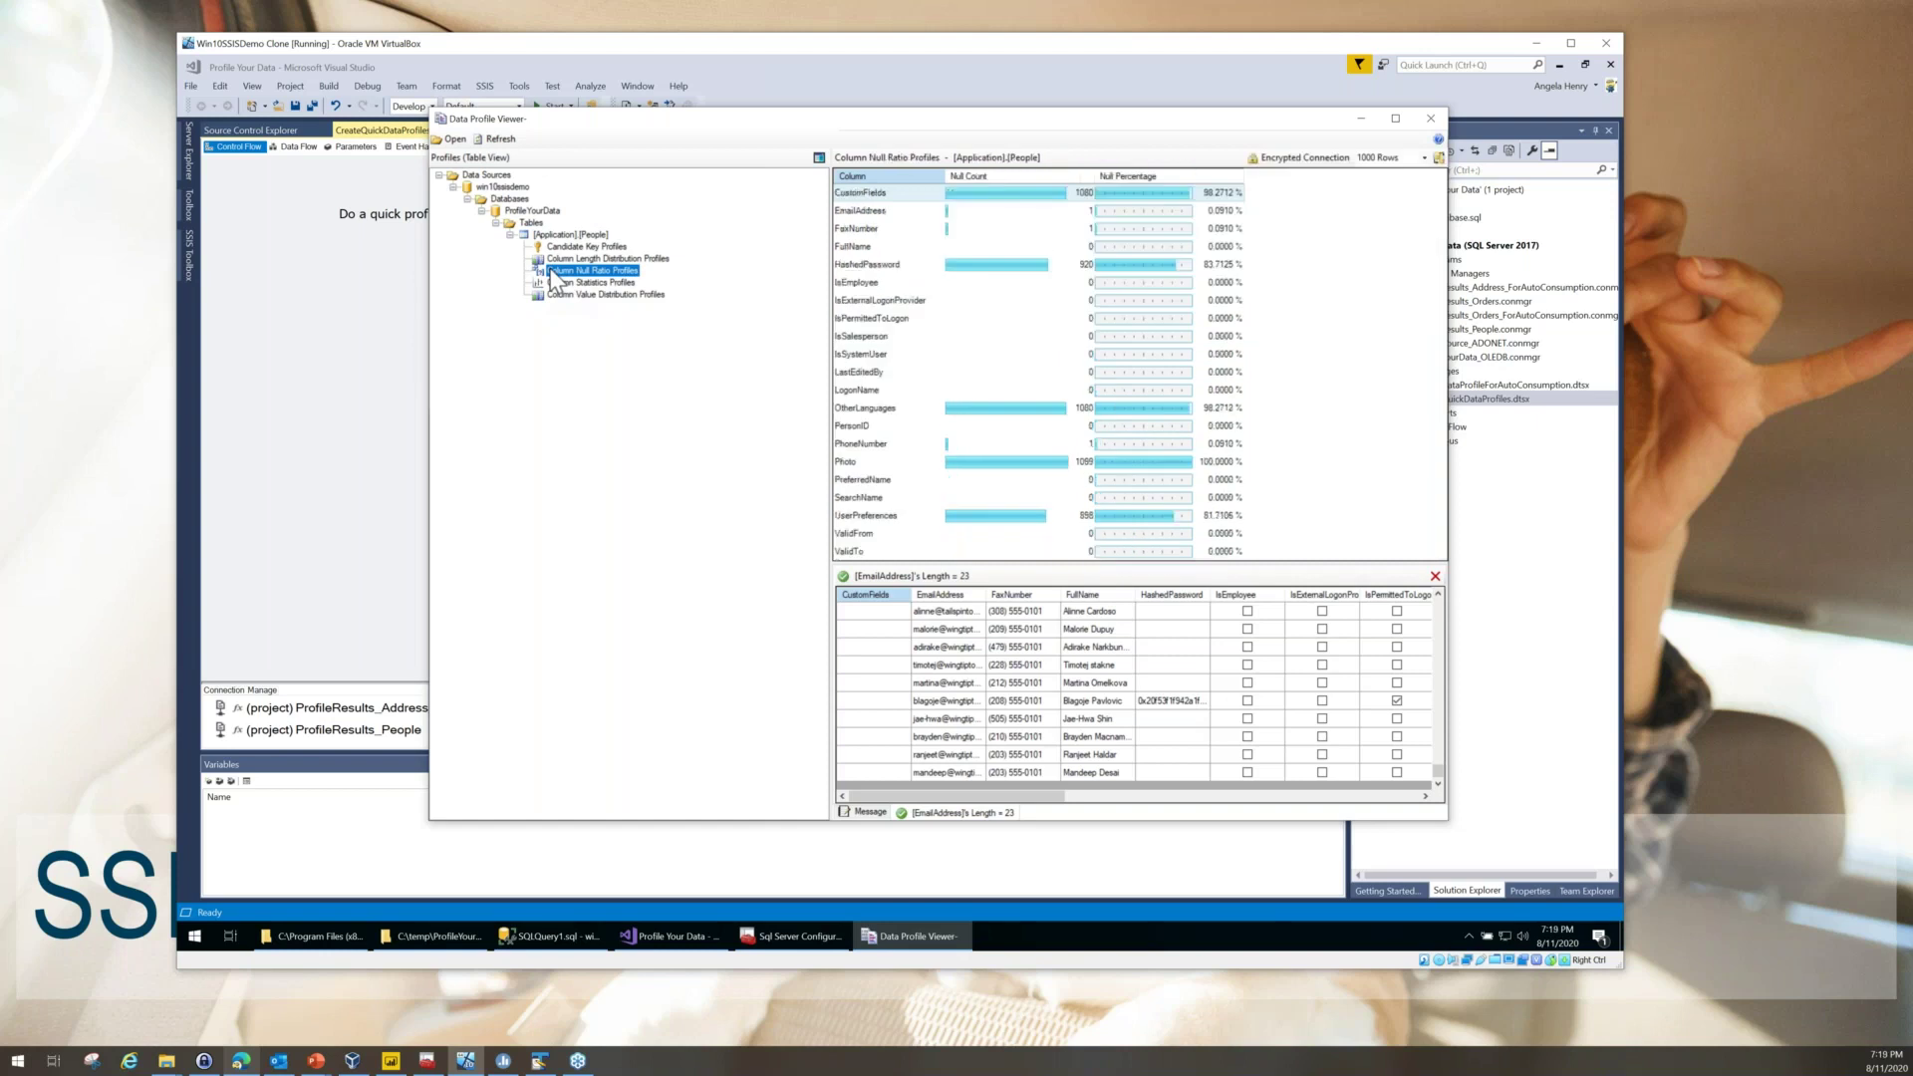
left_click(555, 284)
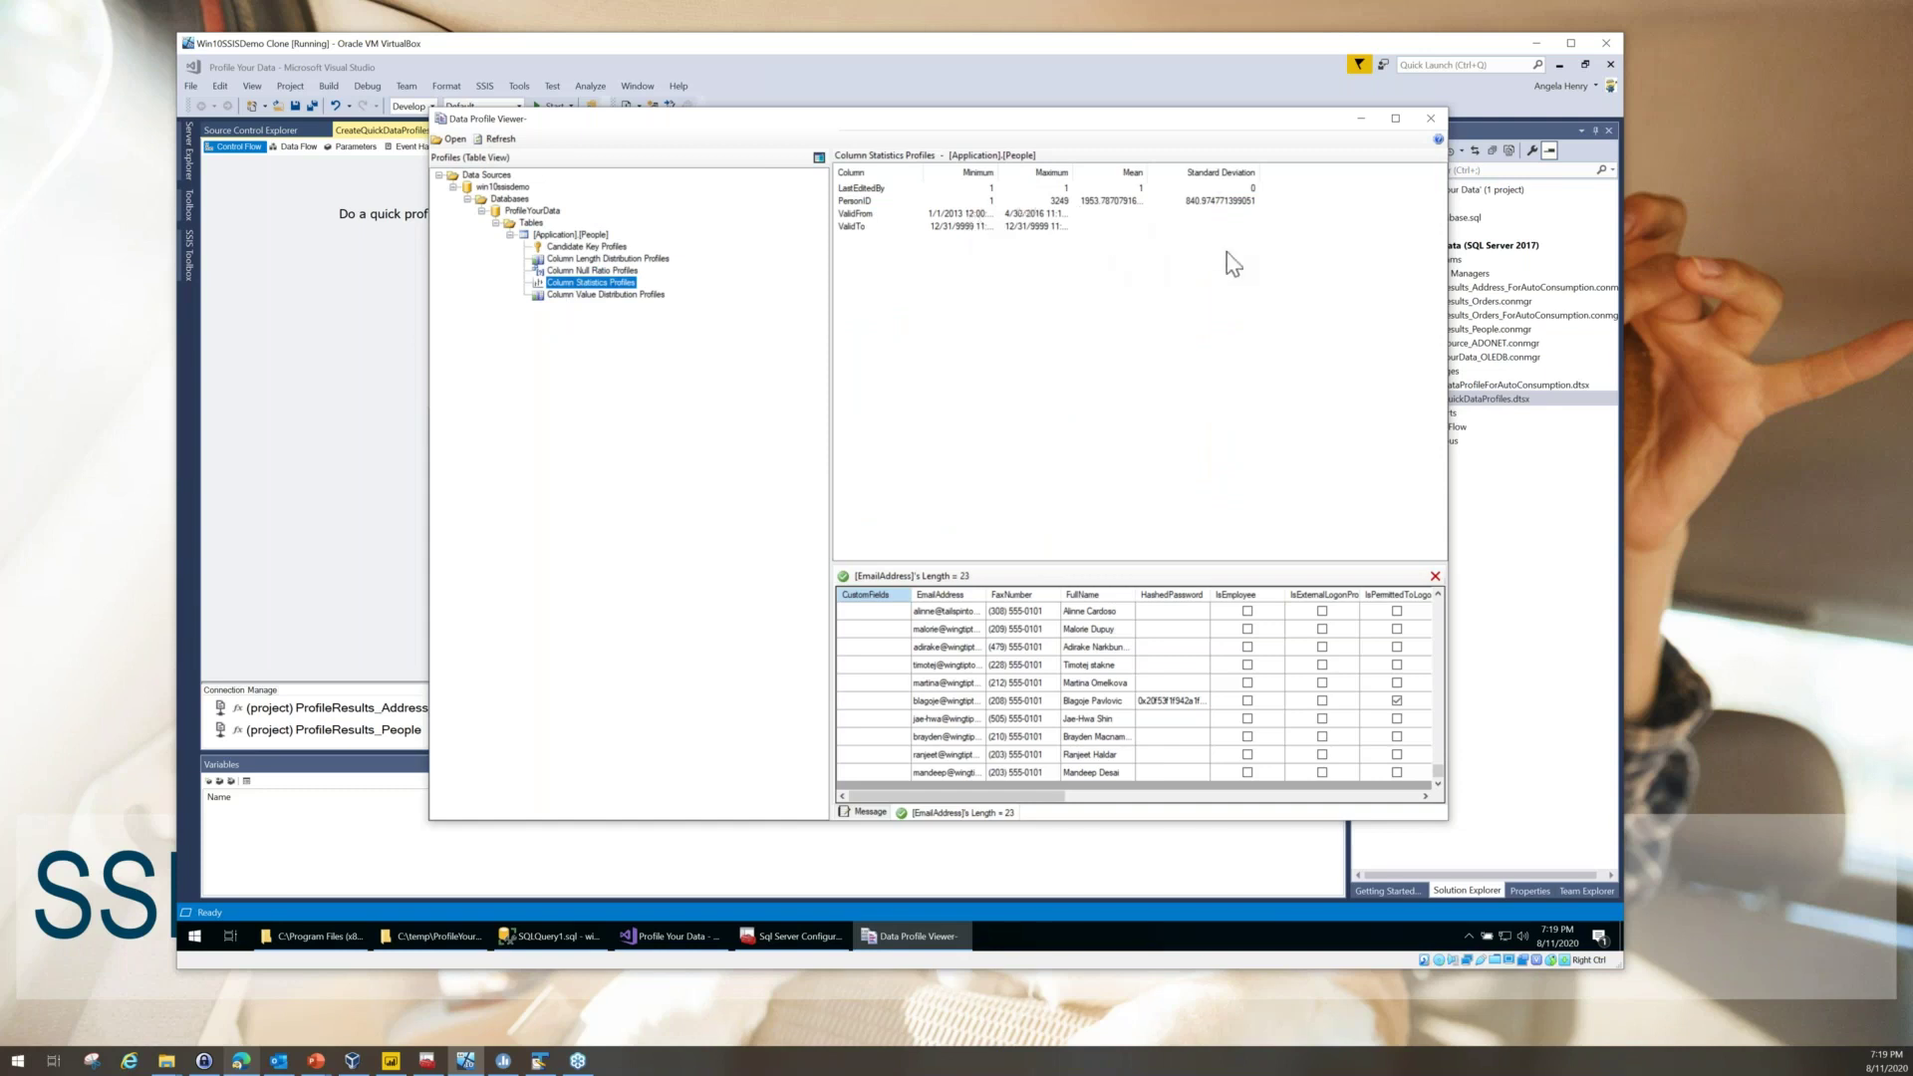
left_click(602, 295)
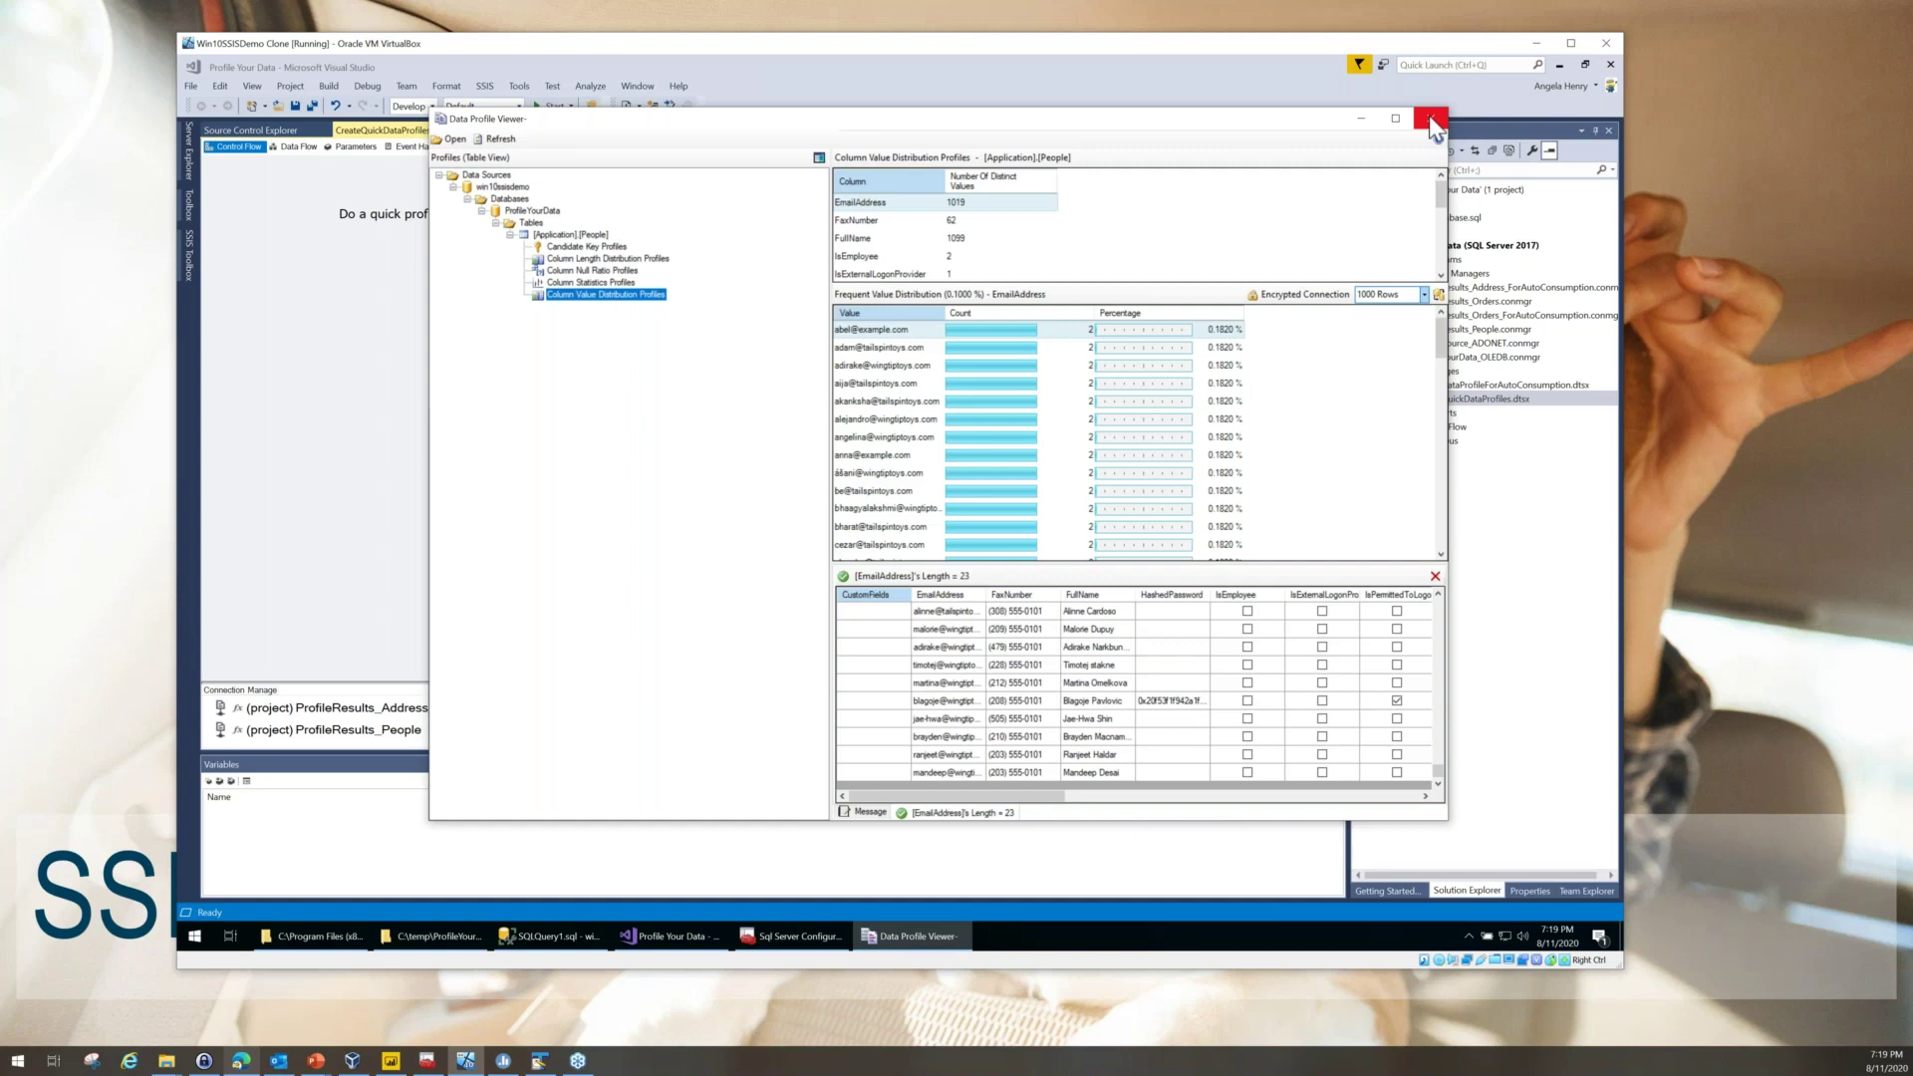
left_click(1431, 120)
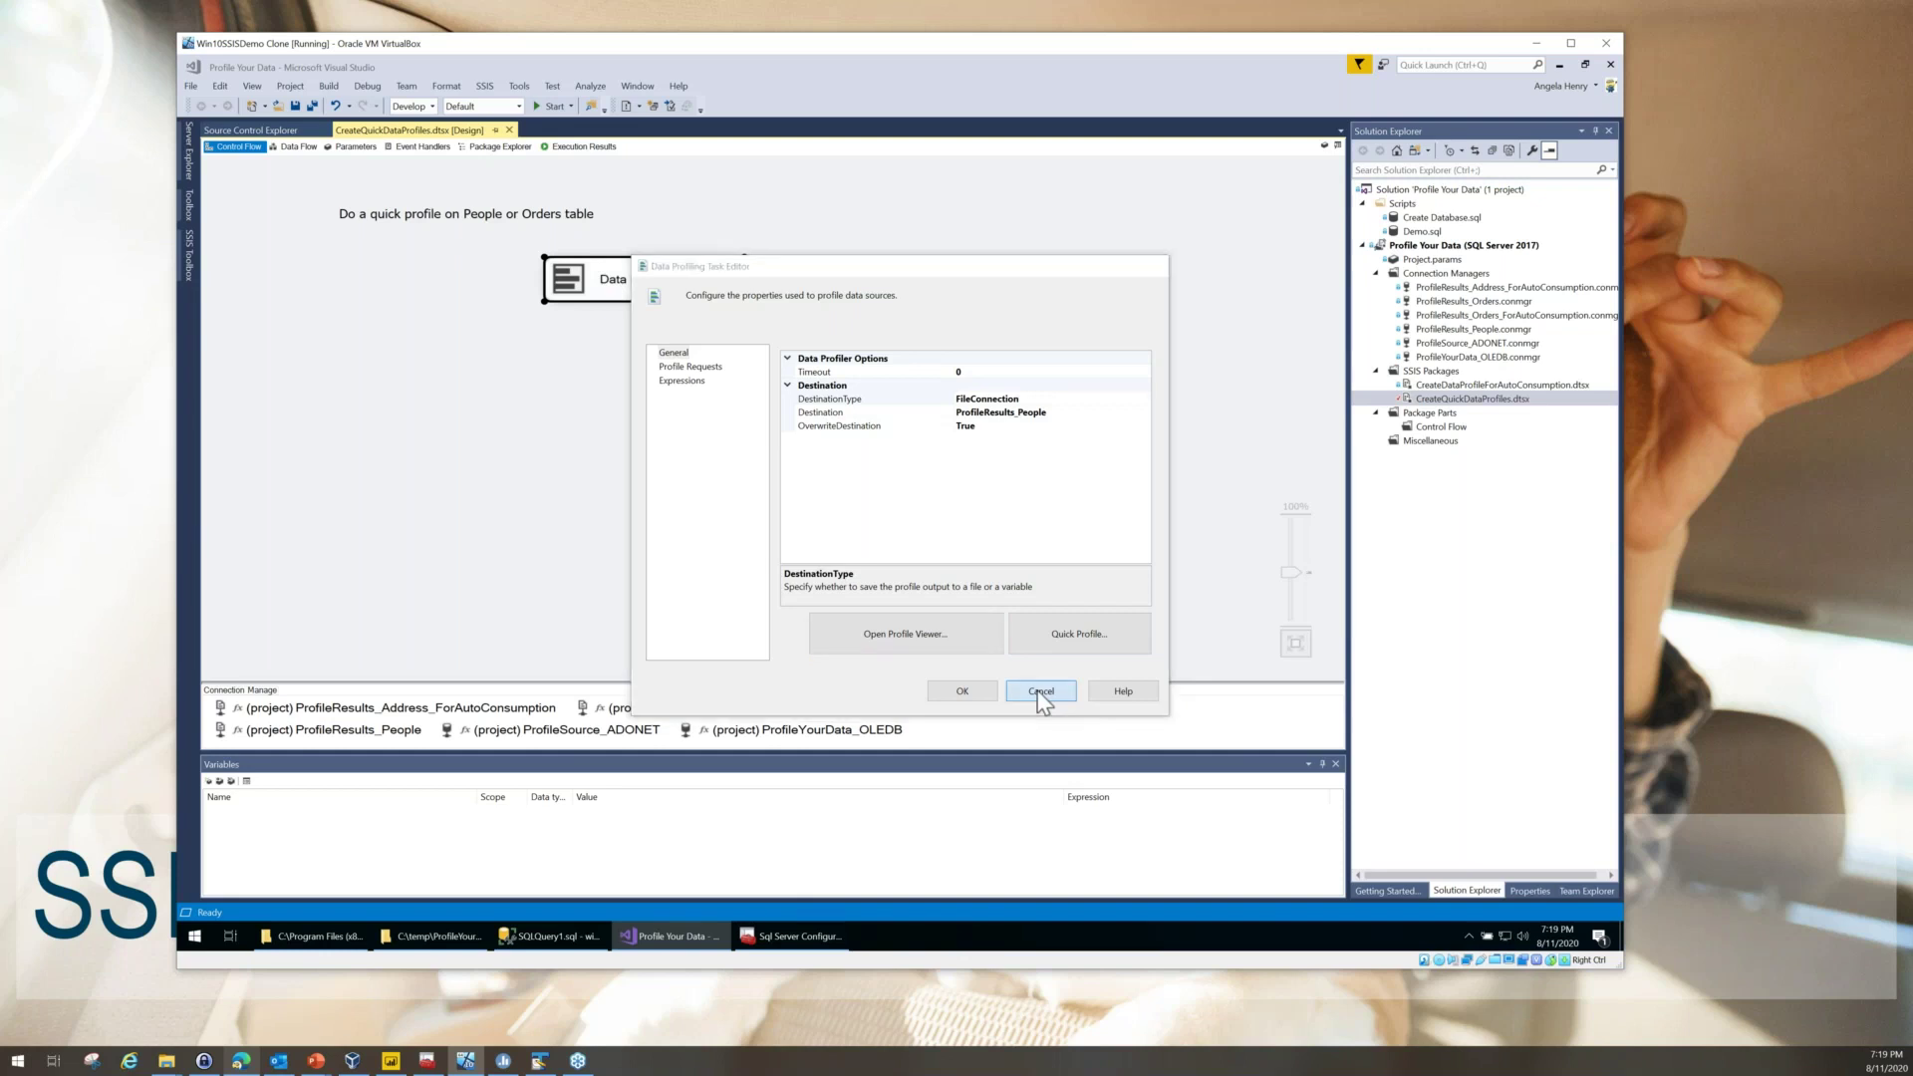
left_click(1039, 691)
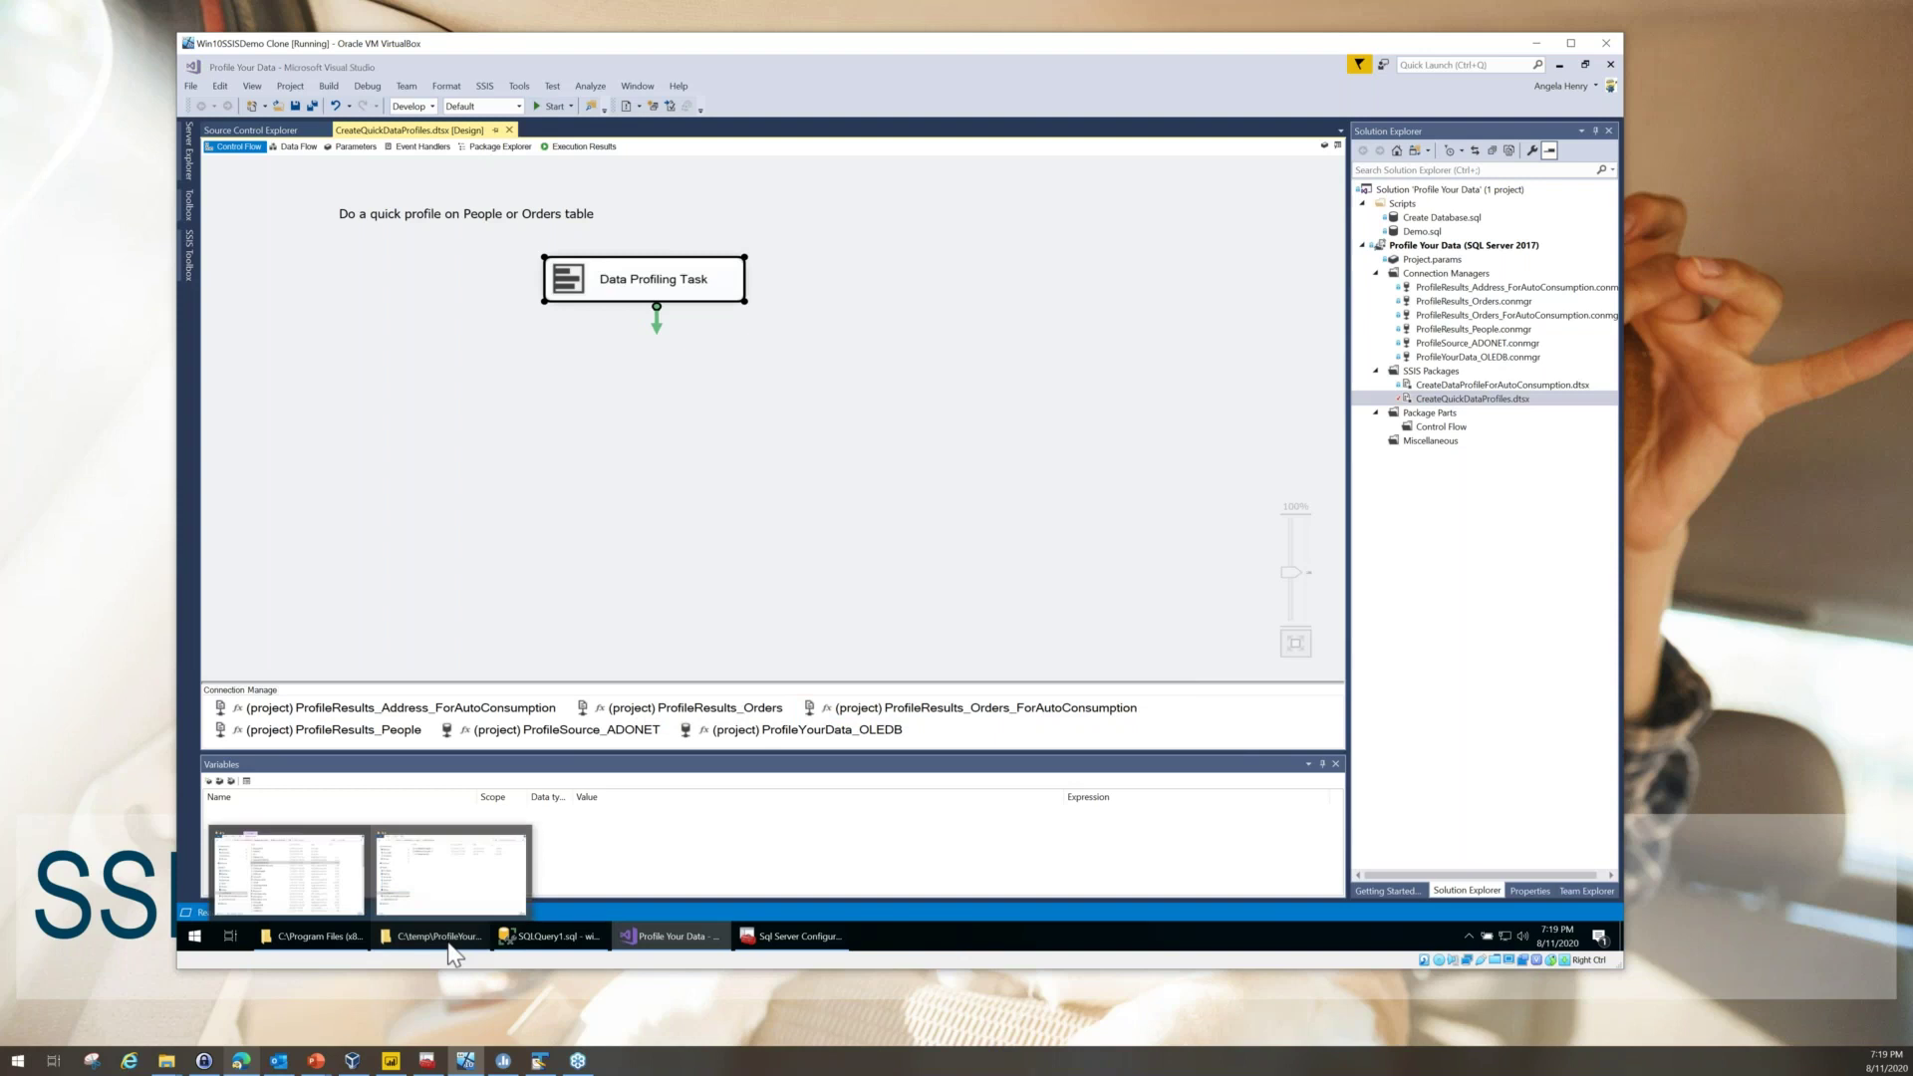
- Switch to File Explorer and locate DataProfileViewer.exe and its path in the C:\Program Files (x86)\Microsoft SQL Server\140\DTS\Binn folder
left_click(354, 942)
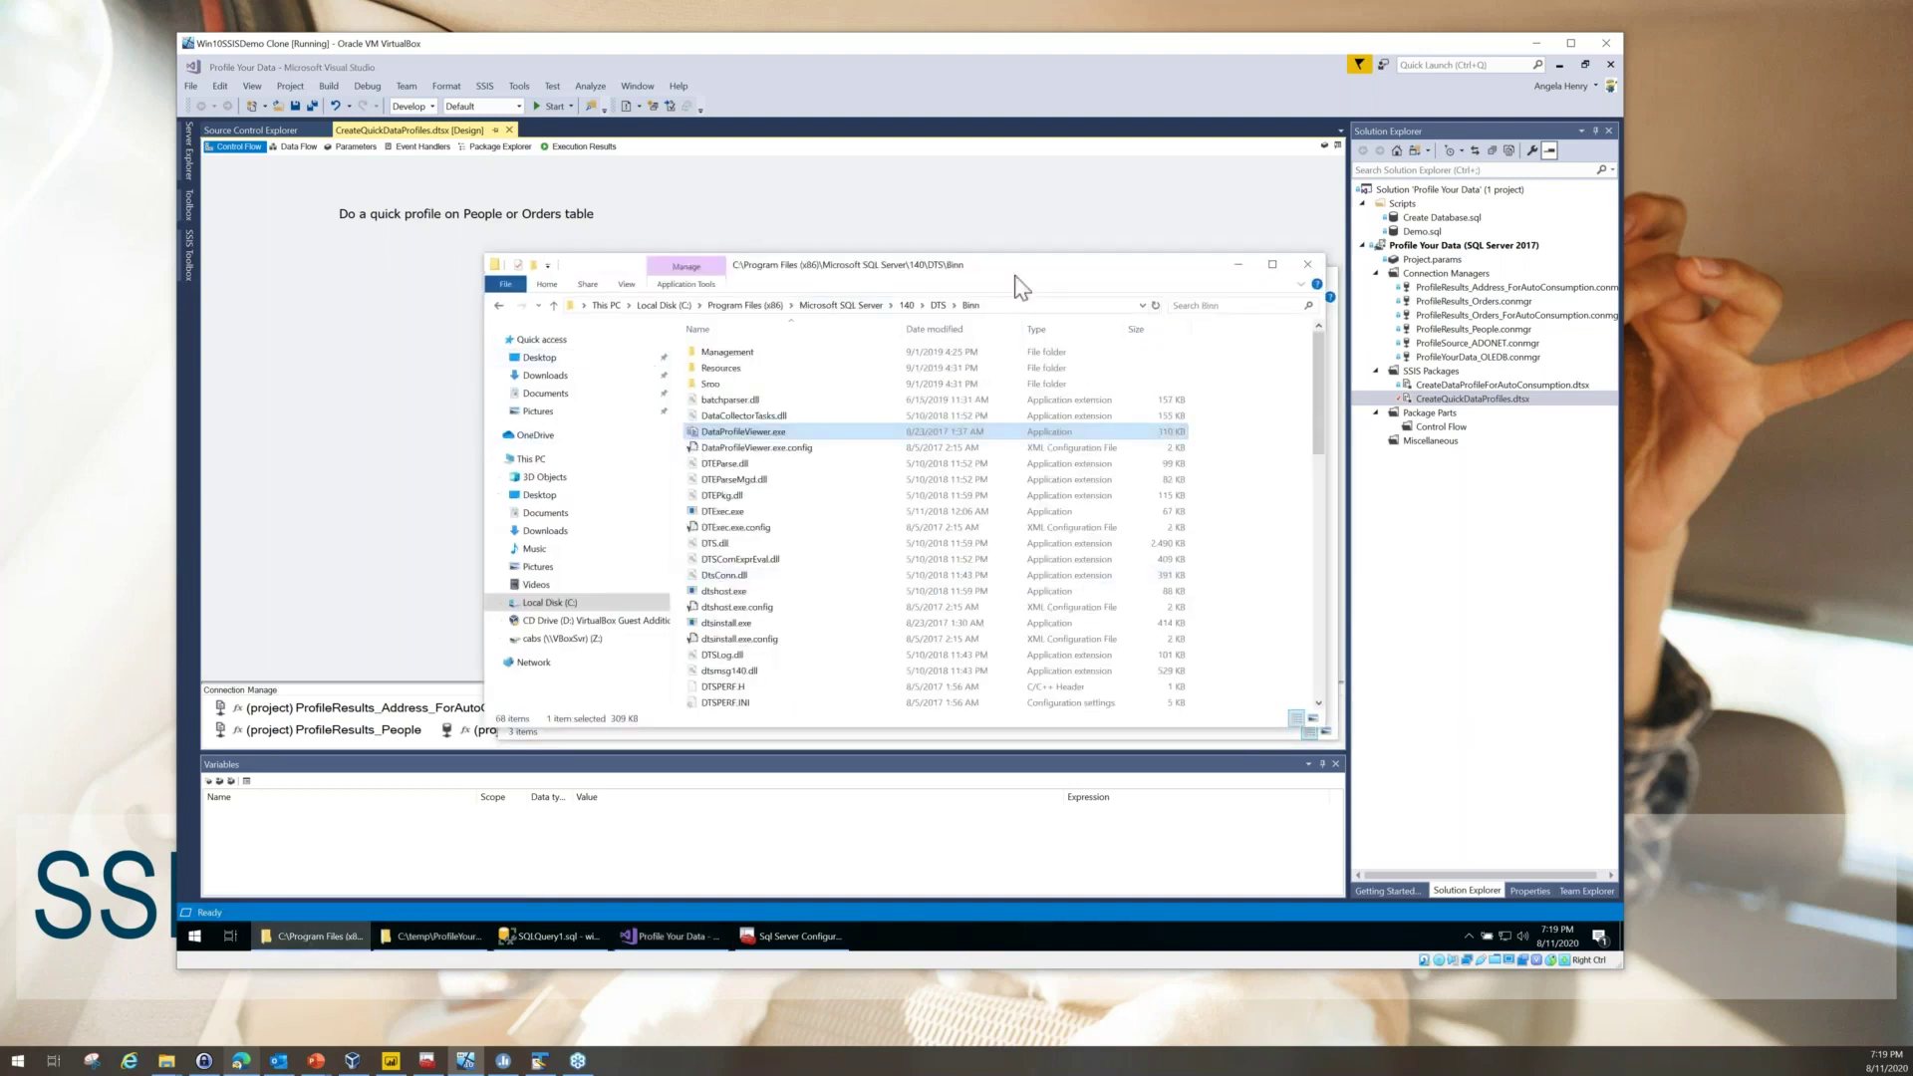
left_click(1006, 304)
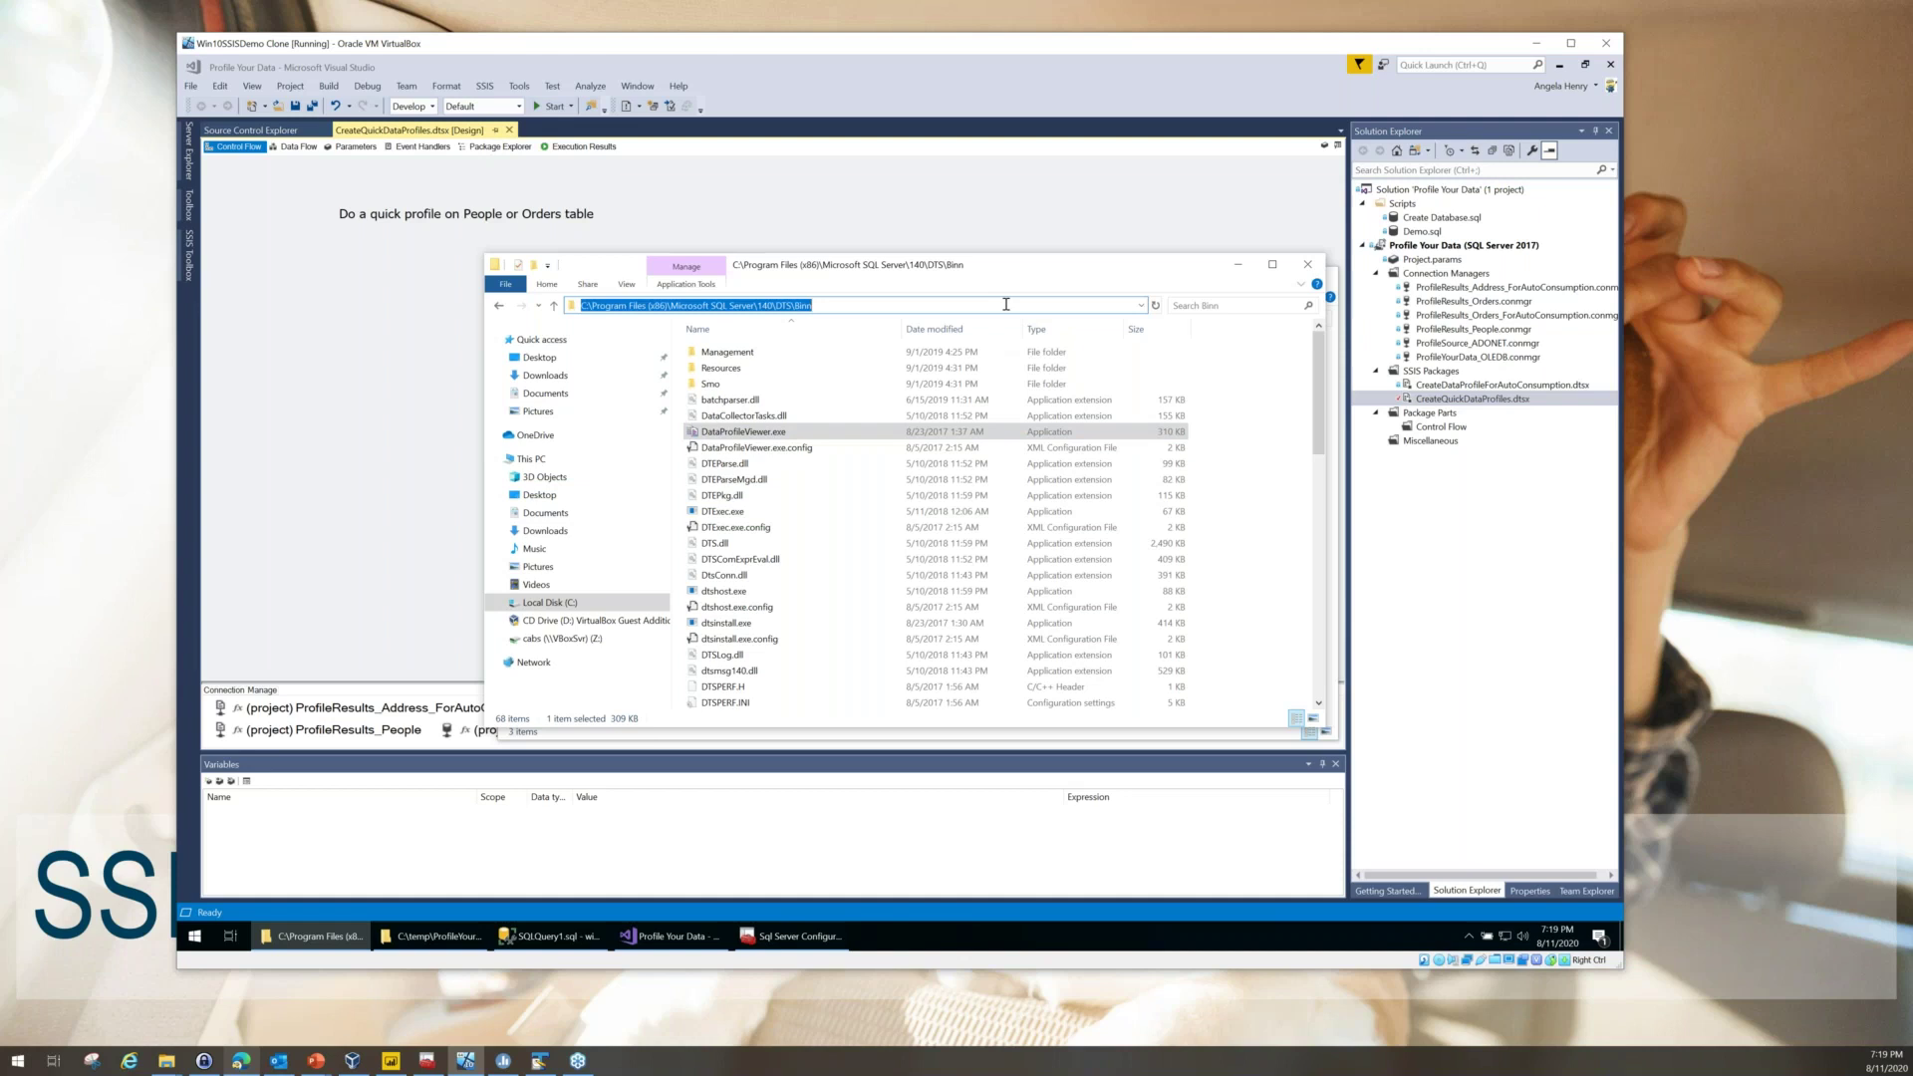
left_click(693, 432)
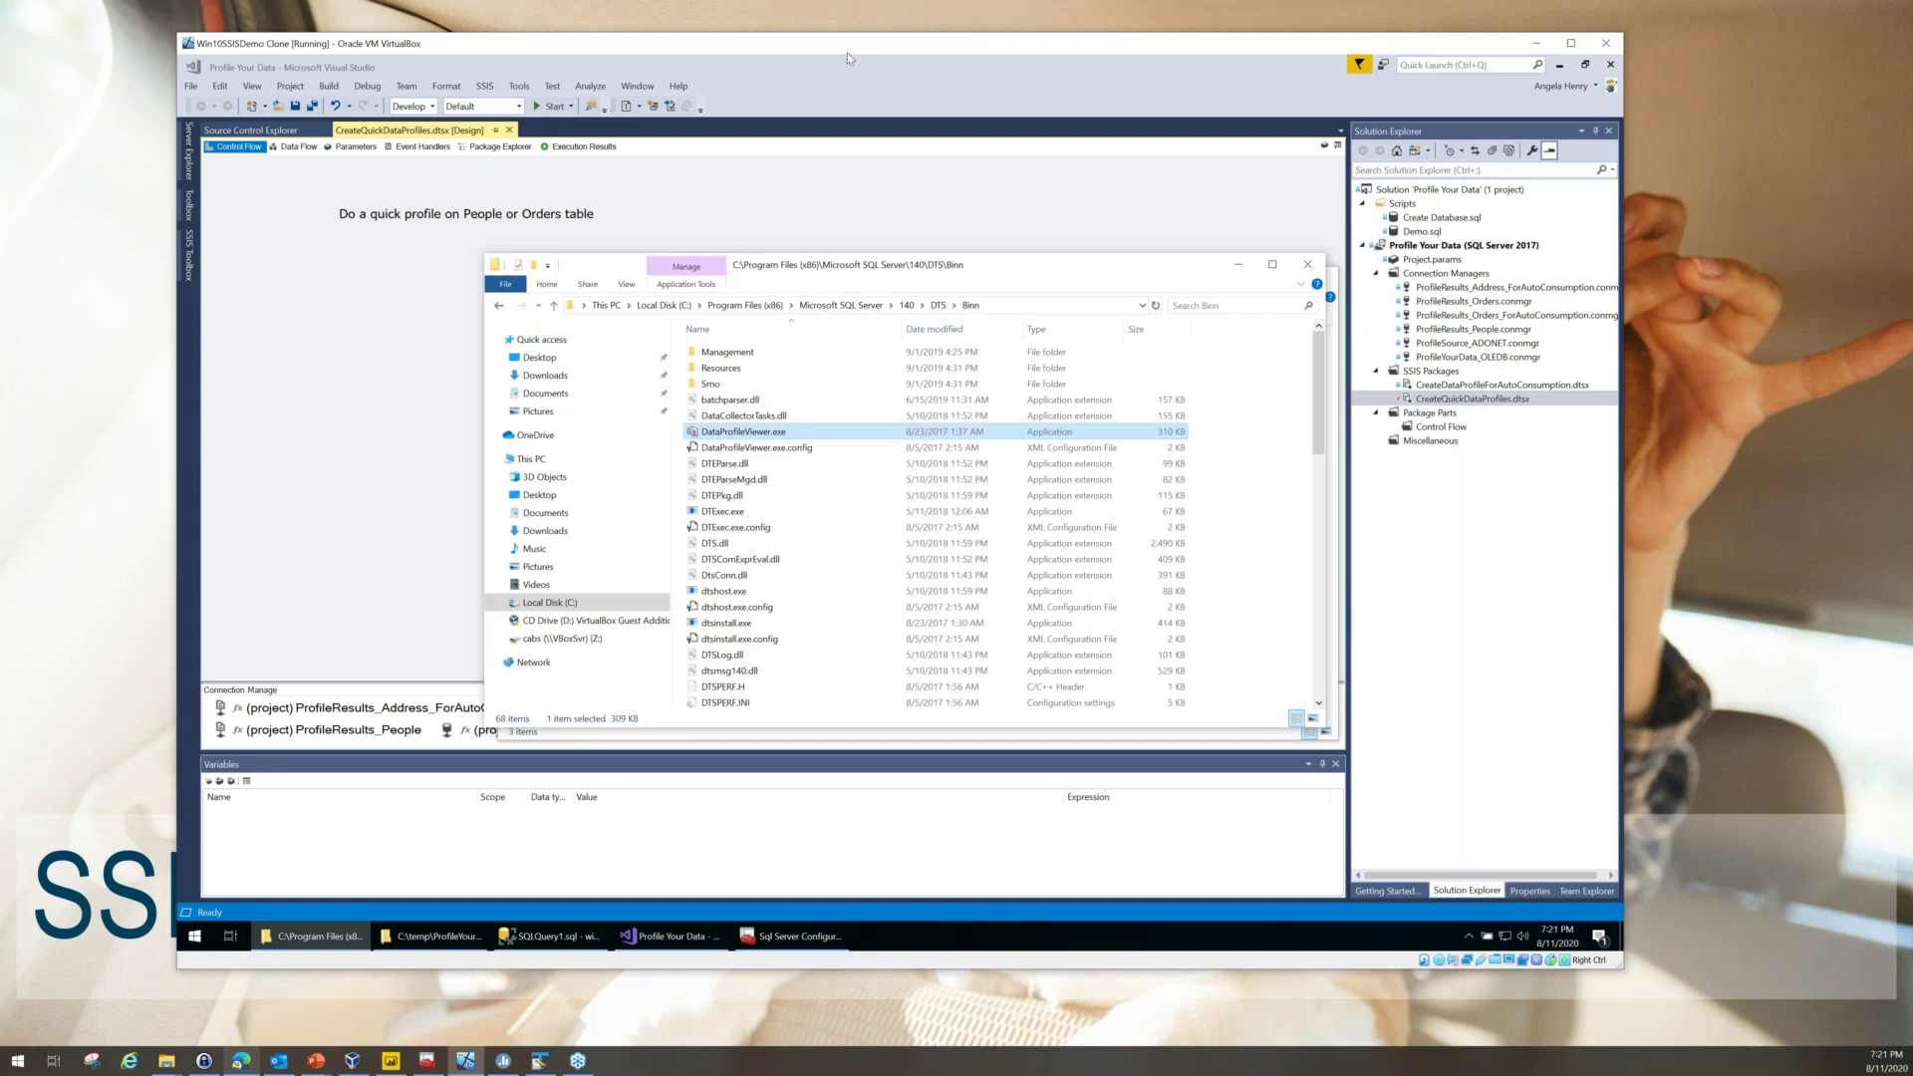
- Switch back to Visual Studio, close the CreateQuickDataProfiles.dtsx package, and open CreateDataProfileForAutoConsumption.dtsx
left_click(918, 85)
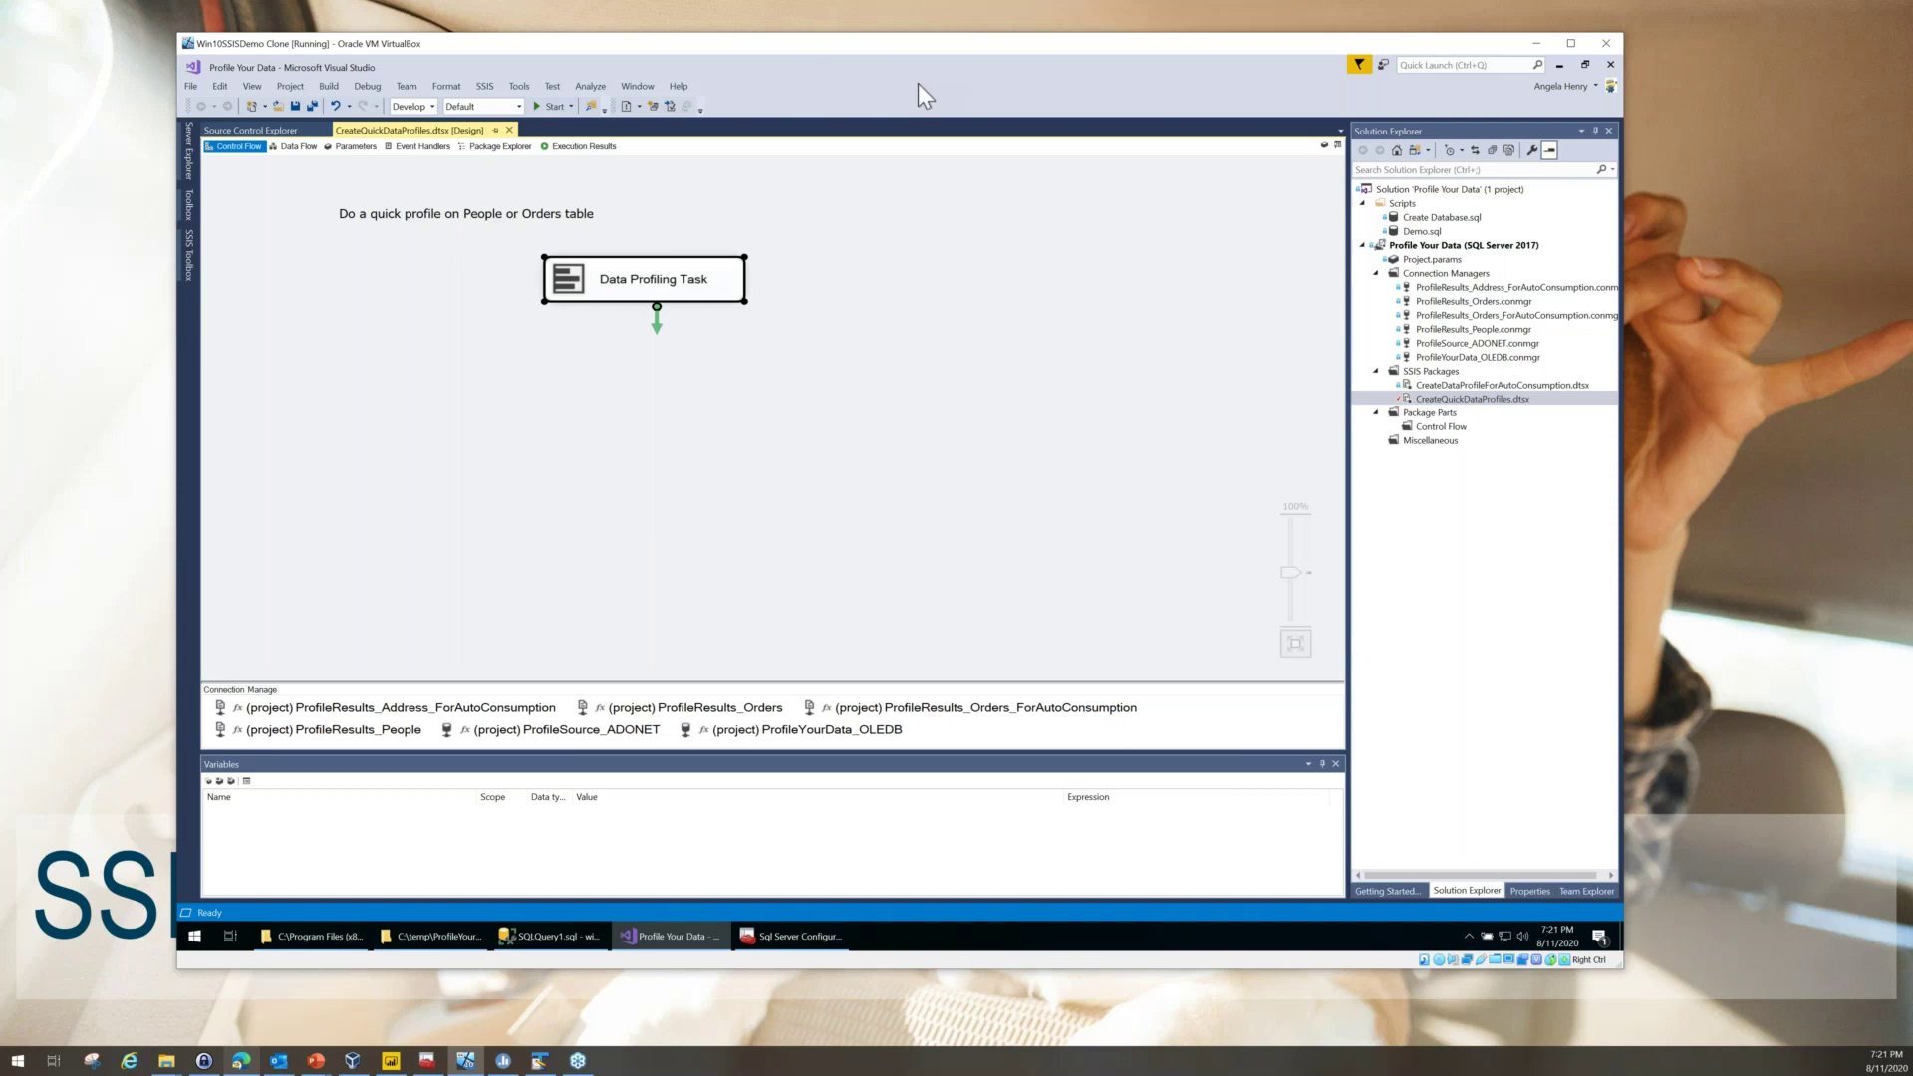
left_click(509, 130)
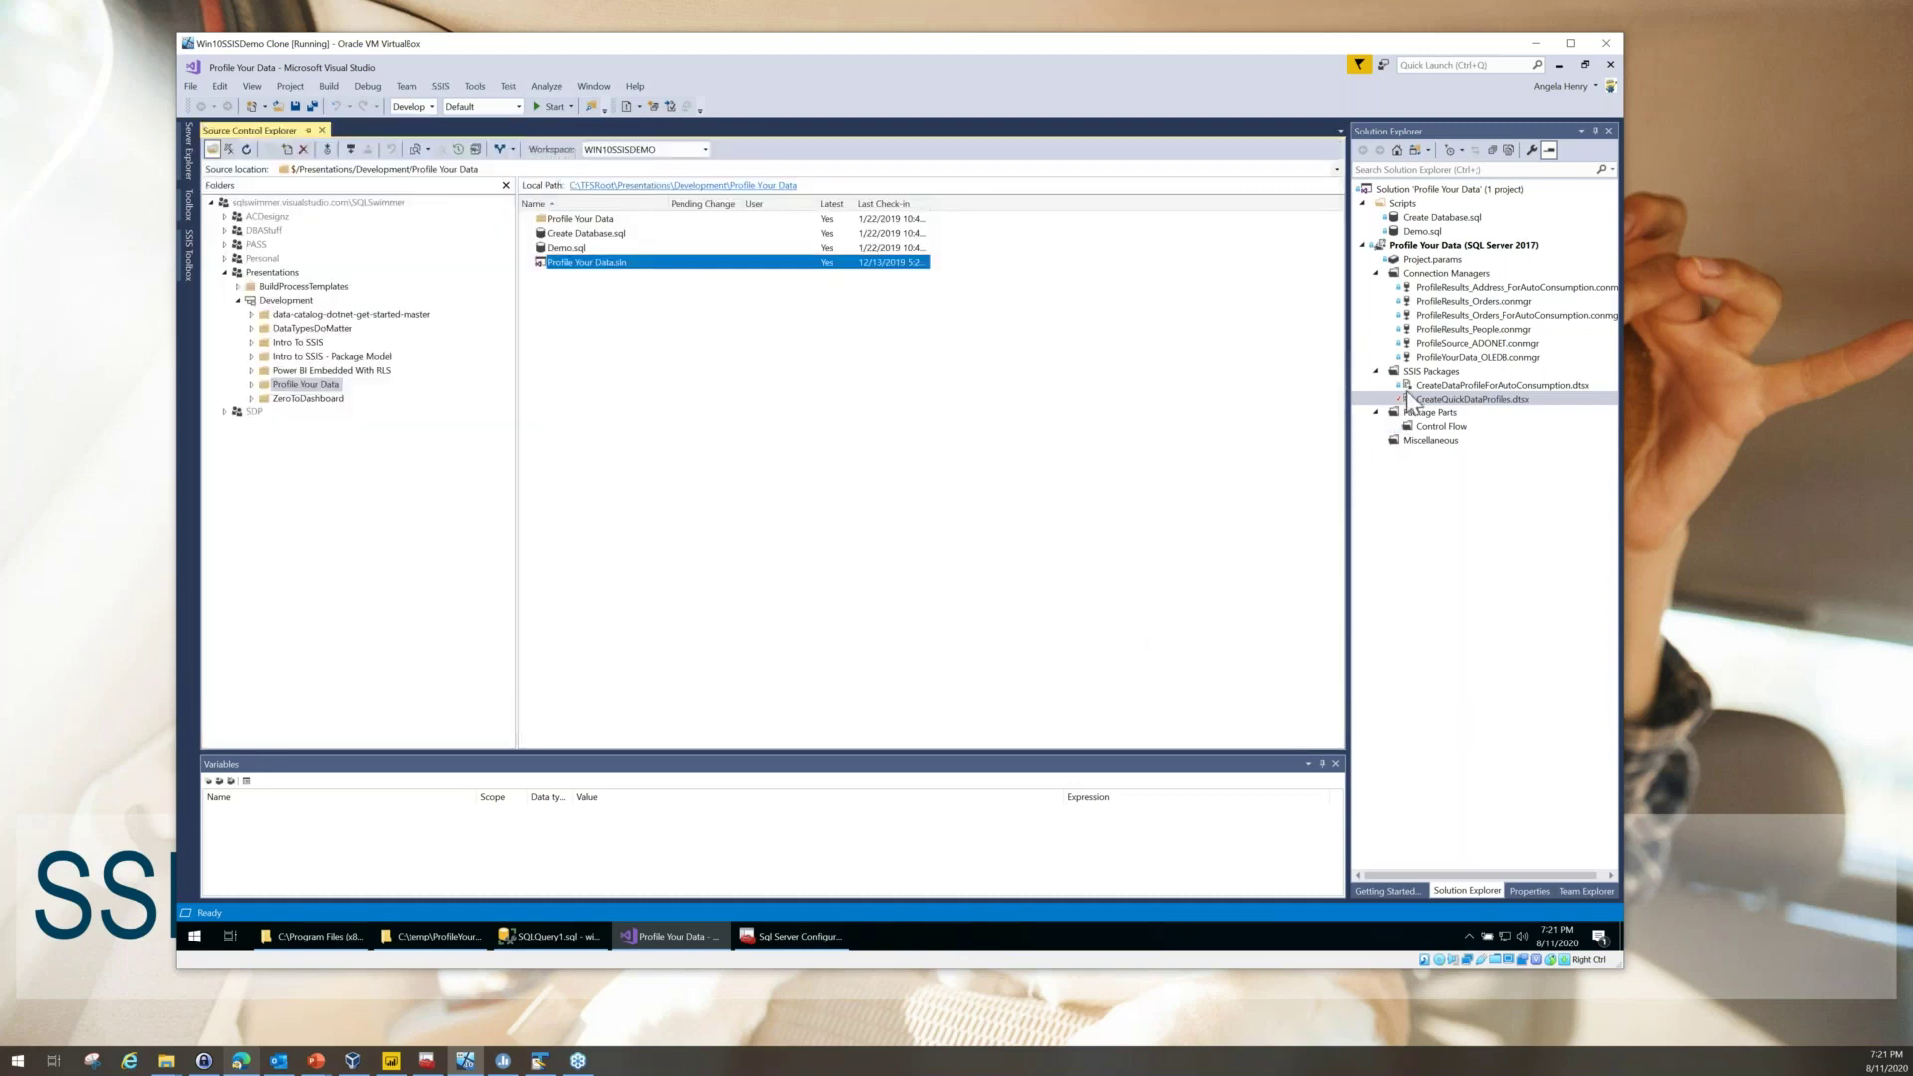
left_click(1409, 386)
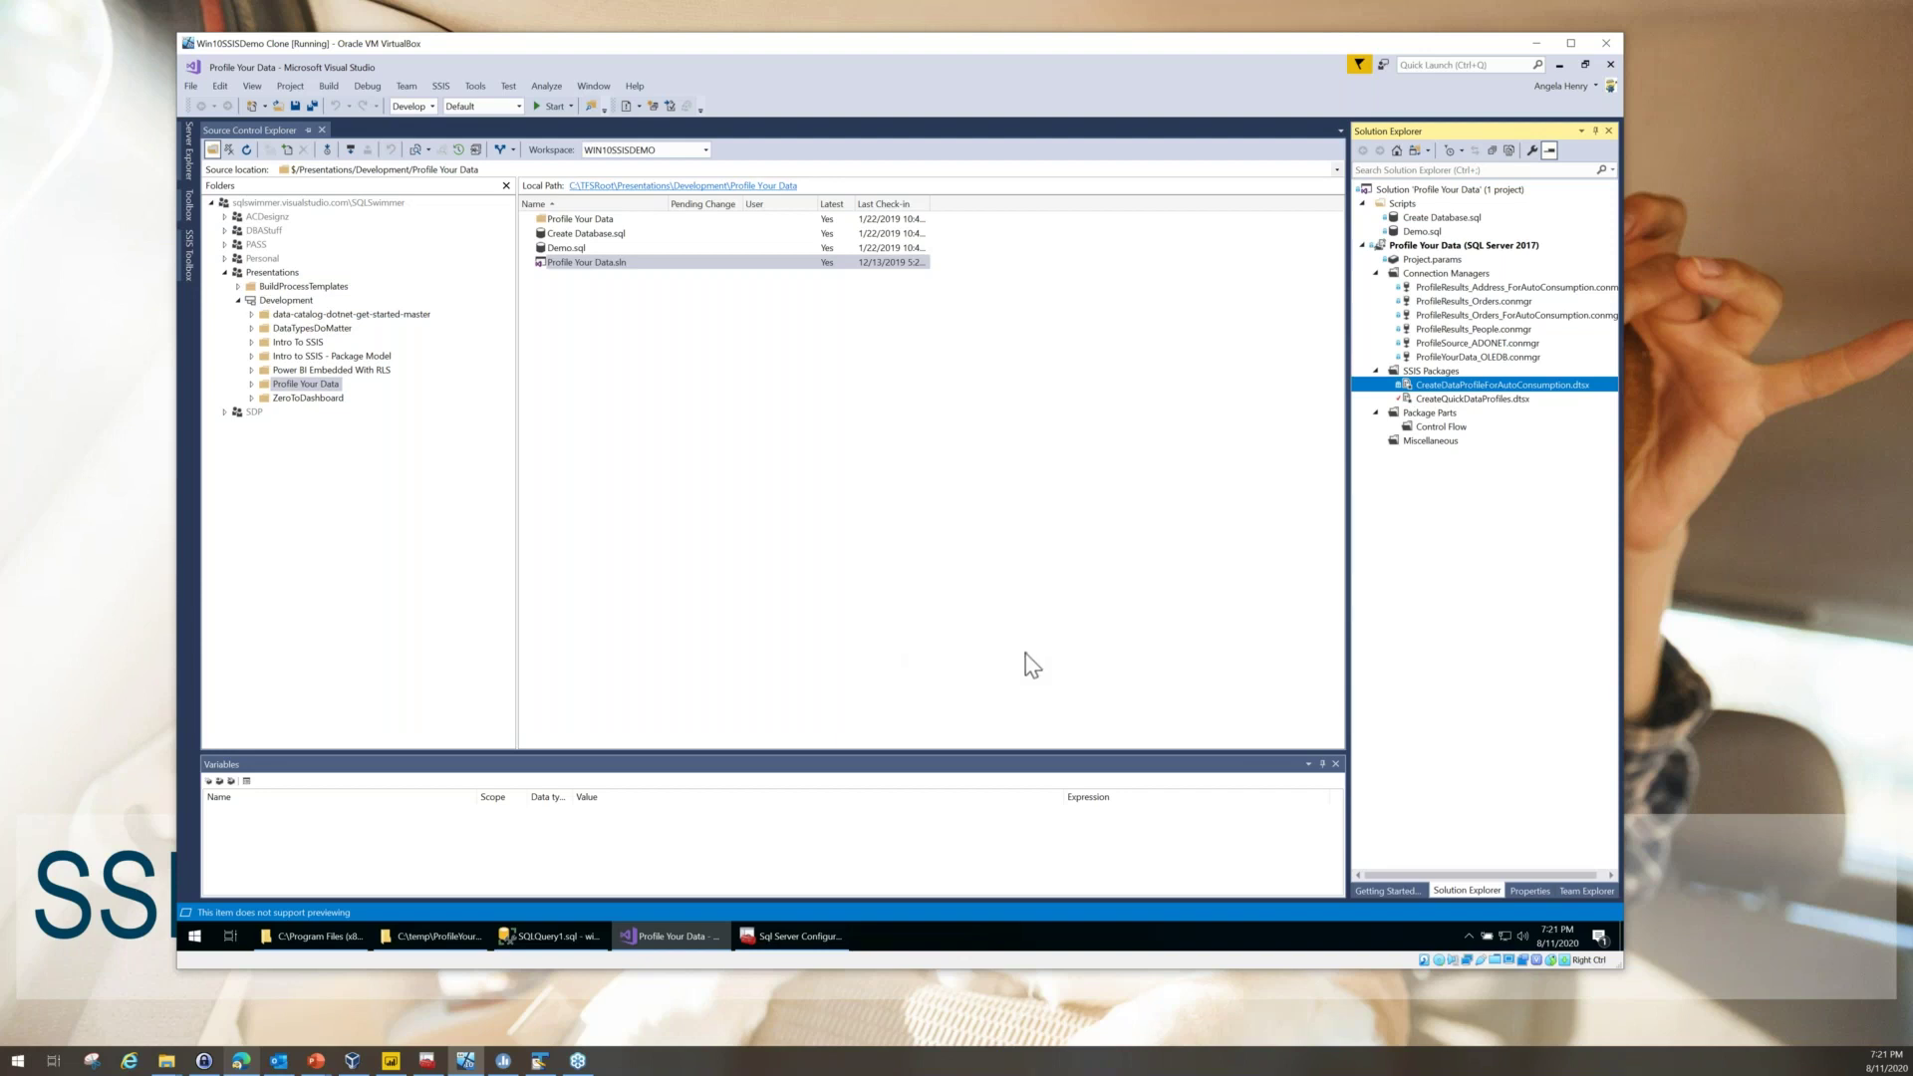
double_click(1407, 387)
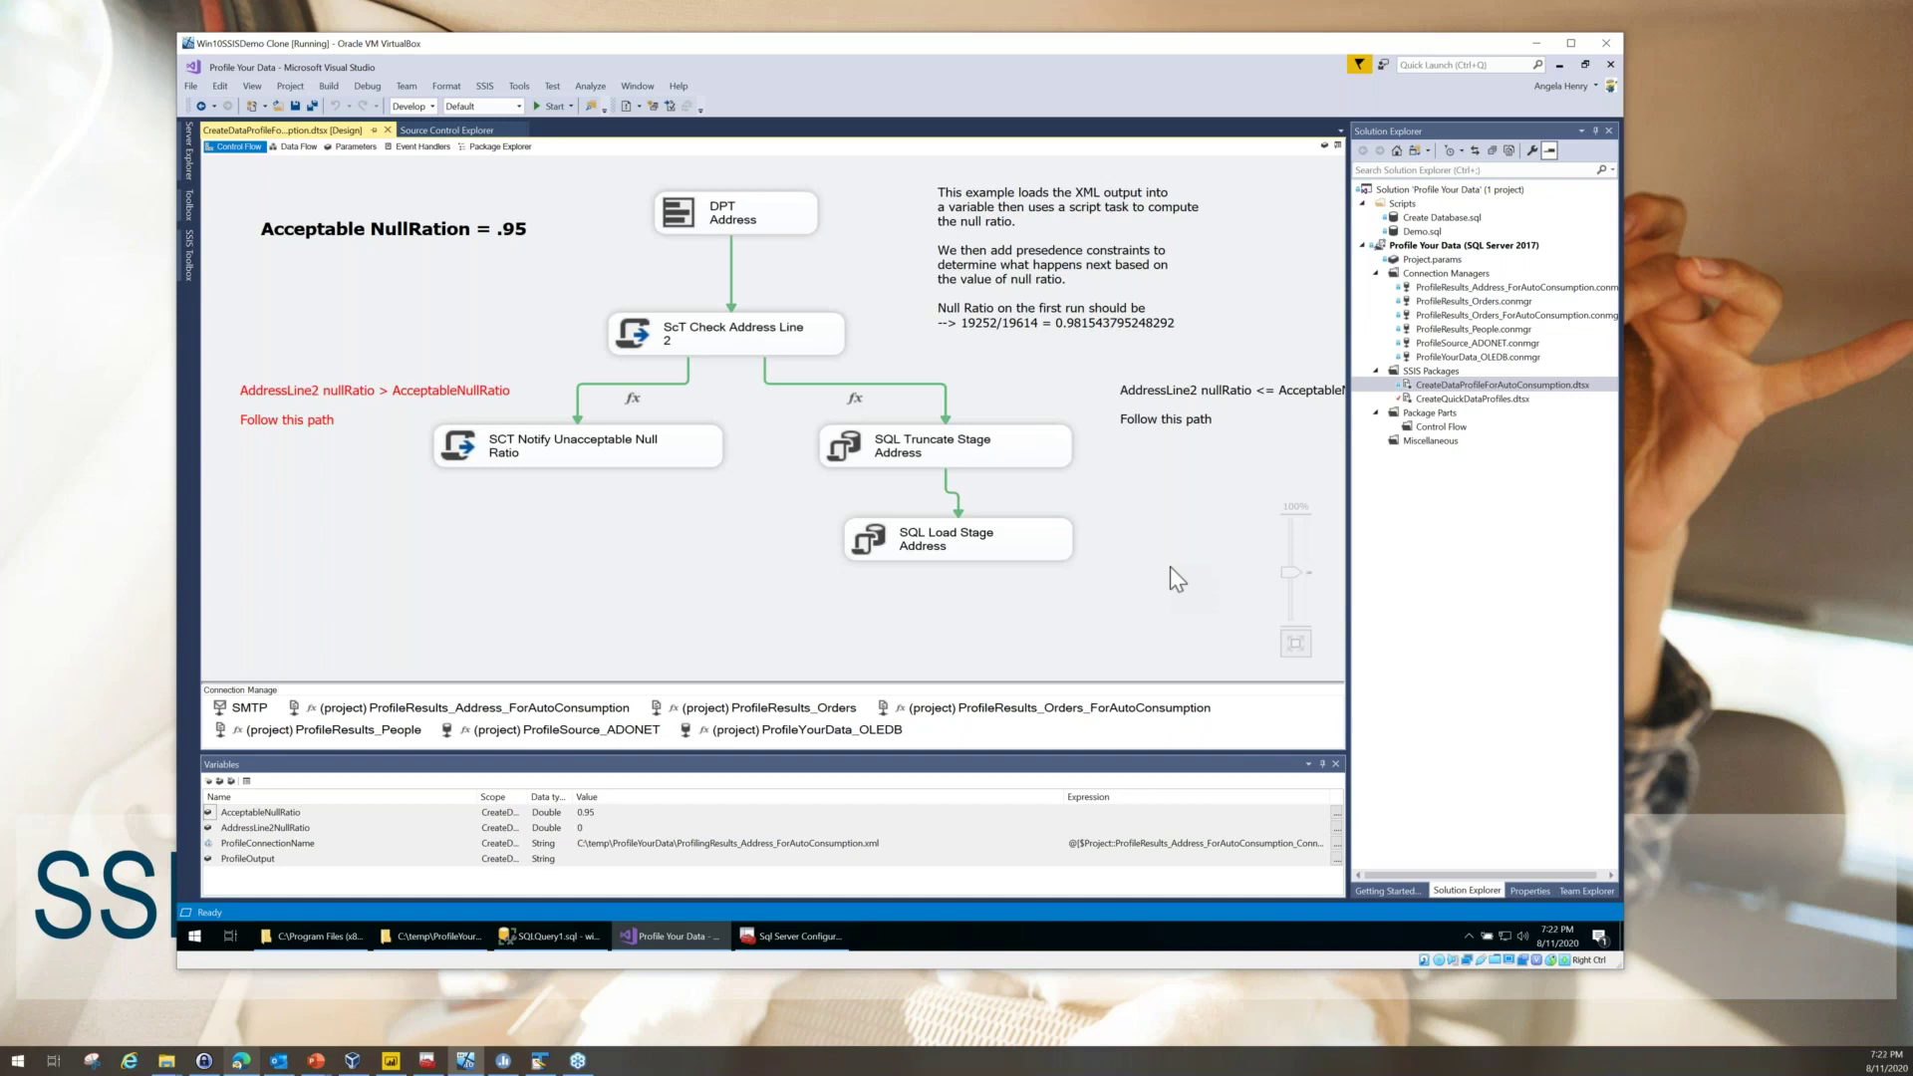
- Examine the DPT Address task's destination and Column Null Ratio request, cancel its editor, and select the ScT Check Address Line 2 task
double_click(797, 232)
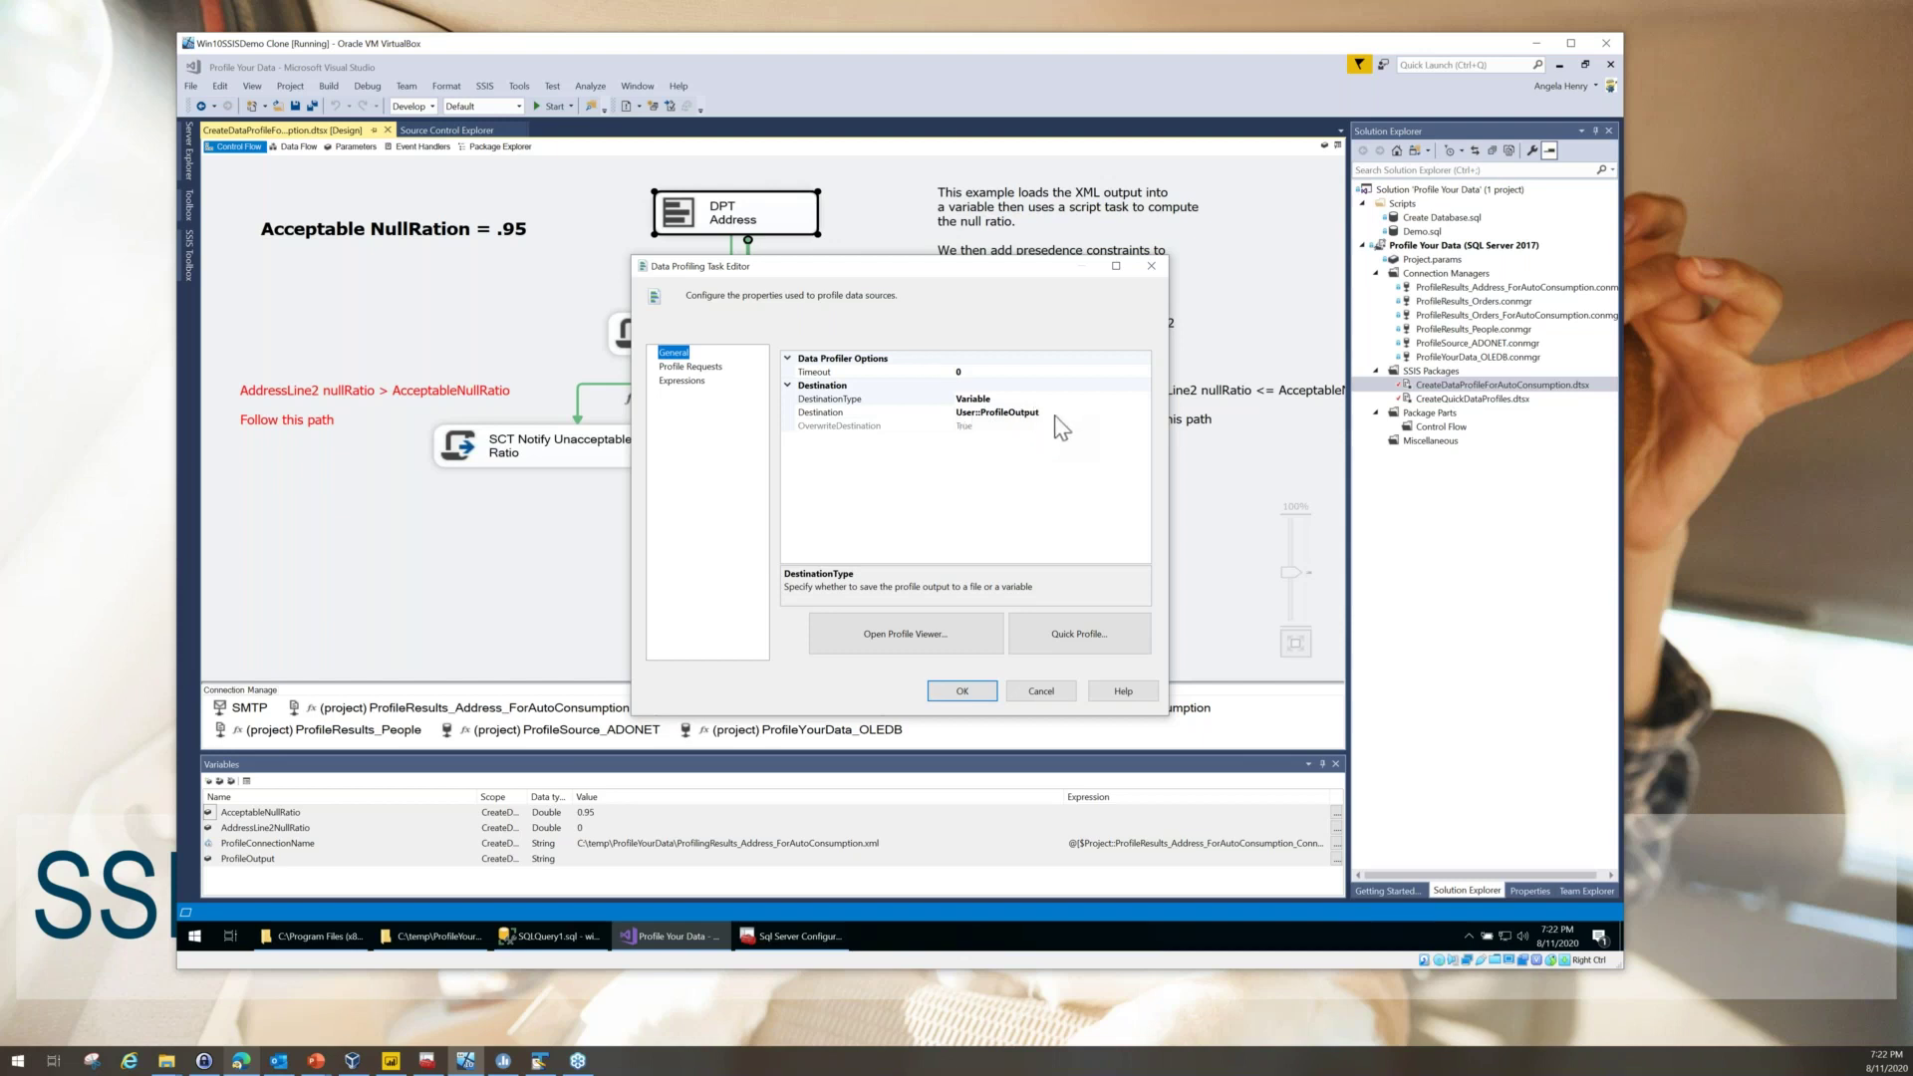
left_click(691, 367)
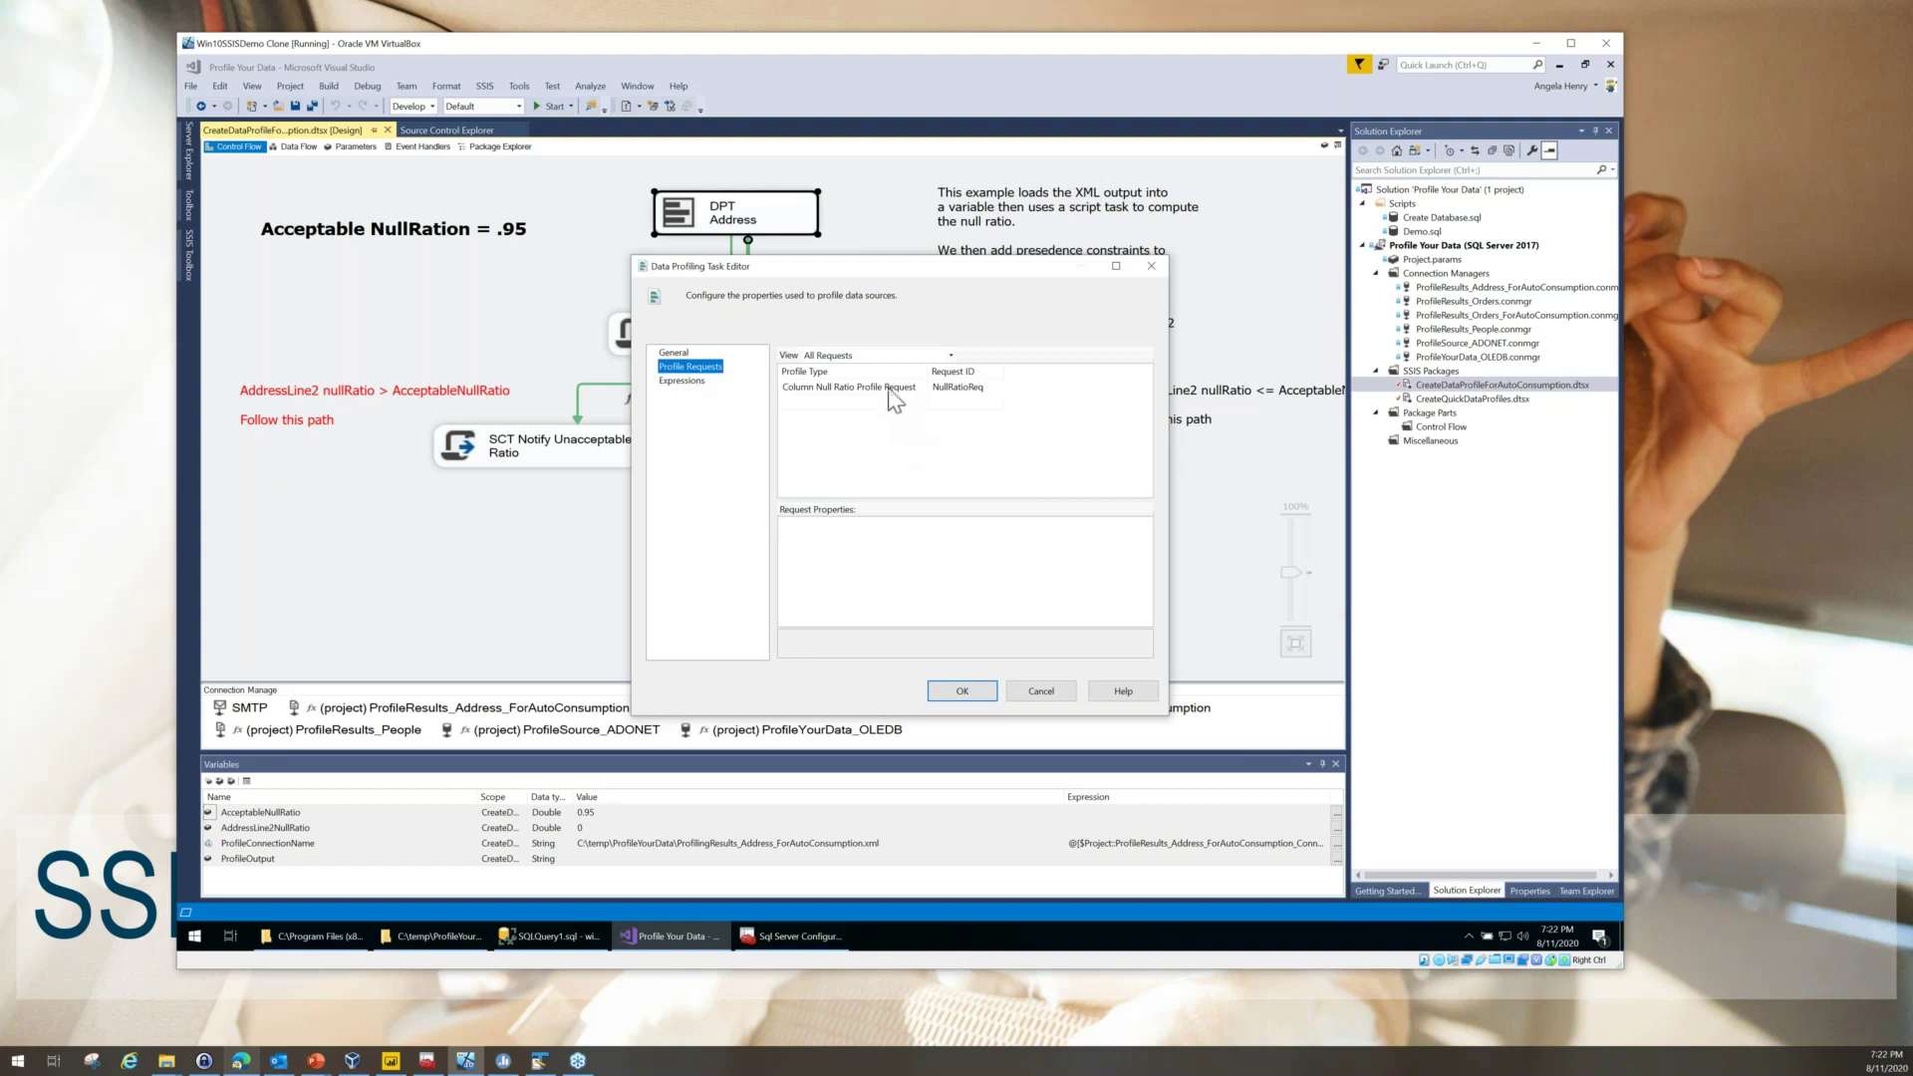
left_click(890, 391)
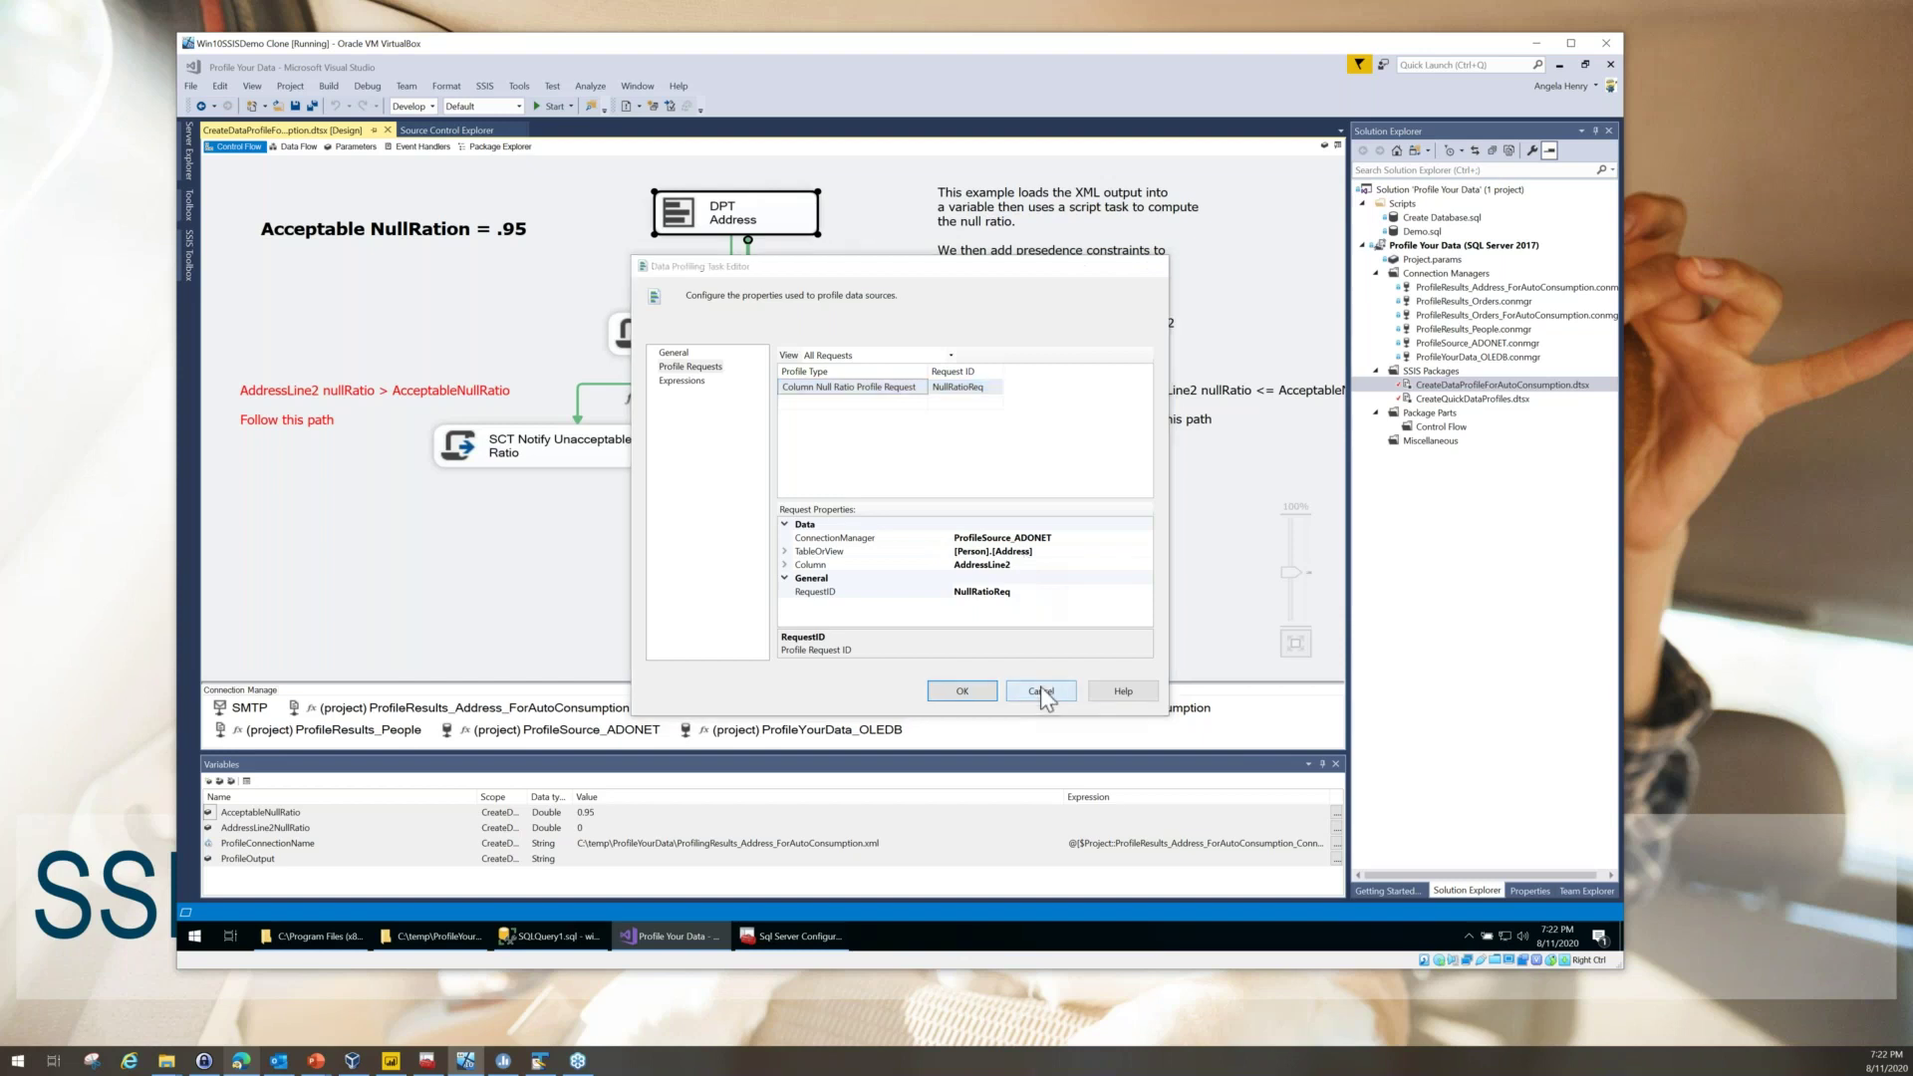
left_click(1041, 691)
left_click(727, 341)
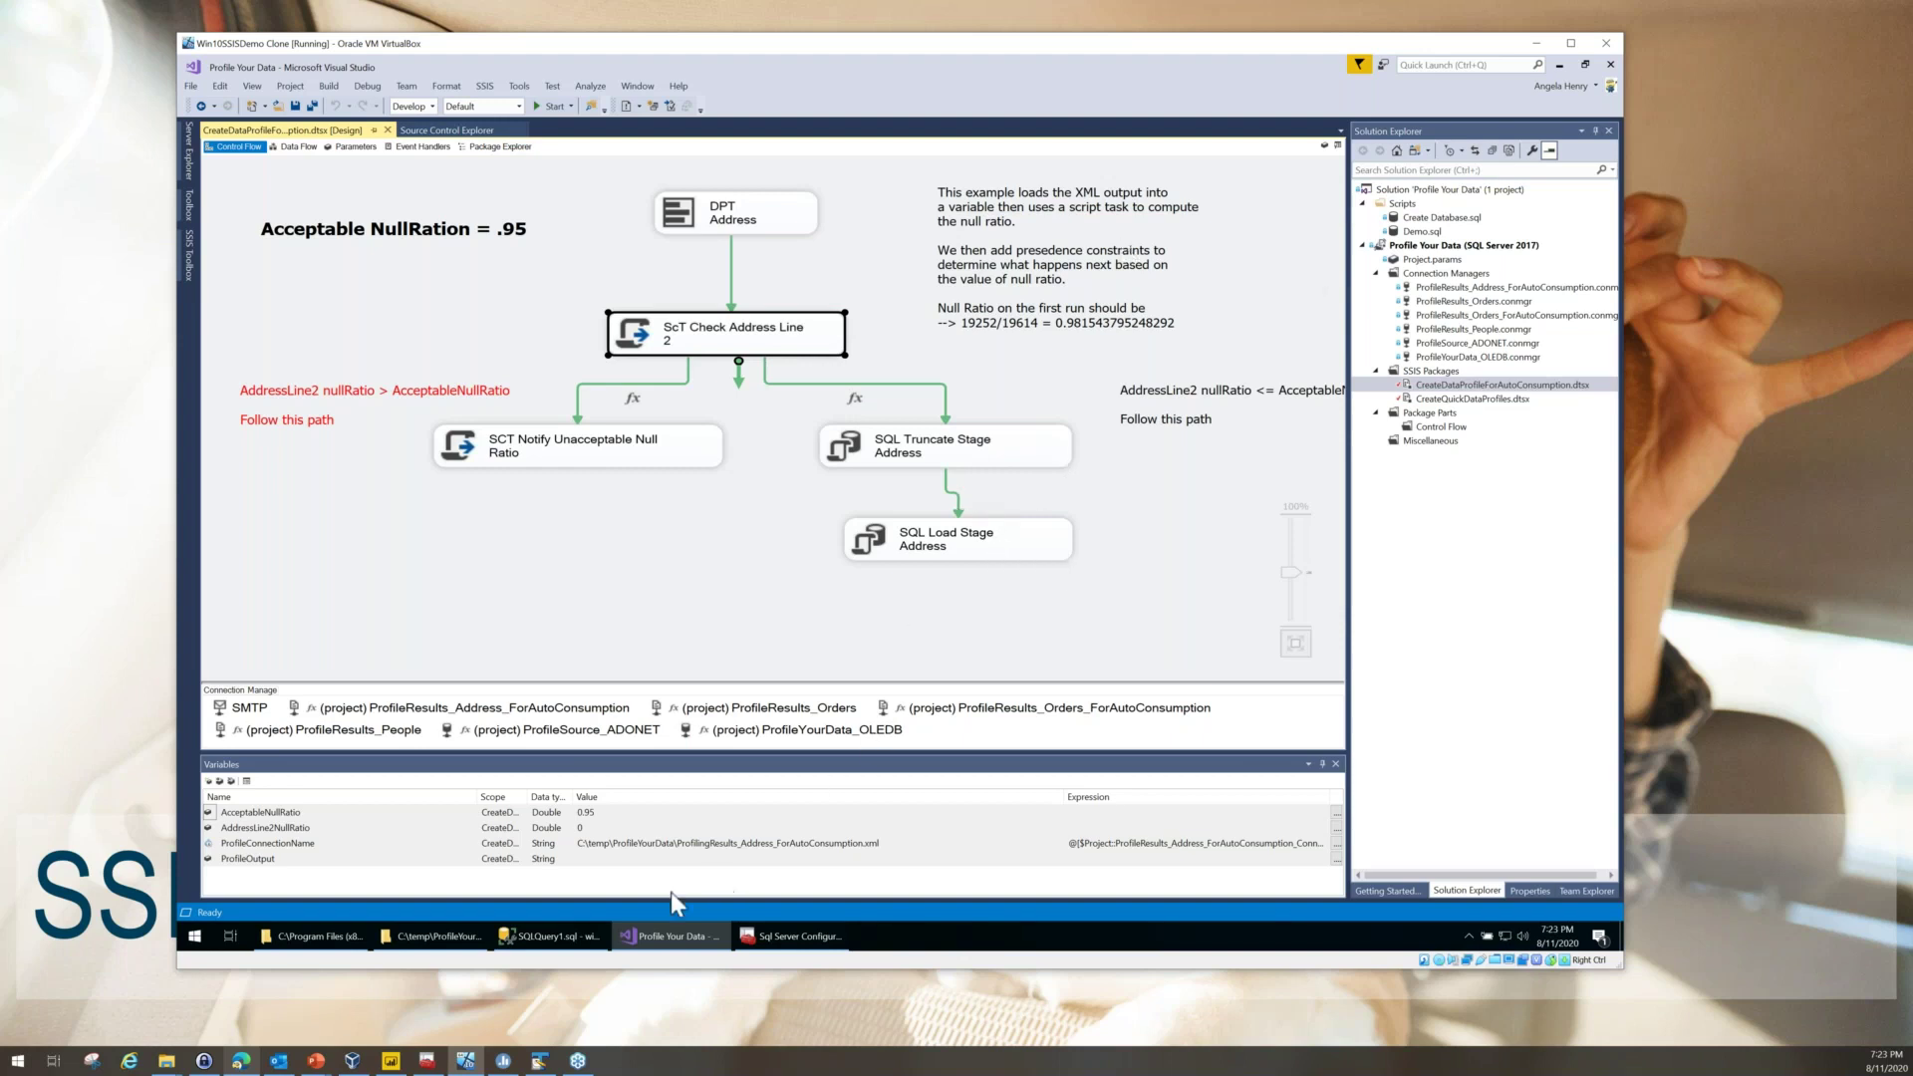
- Switch to SQL Server Management Studio, run the address-line query on Person.Address and Stage.Address, and inspect the returned AddressLine2 values
left_click(566, 943)
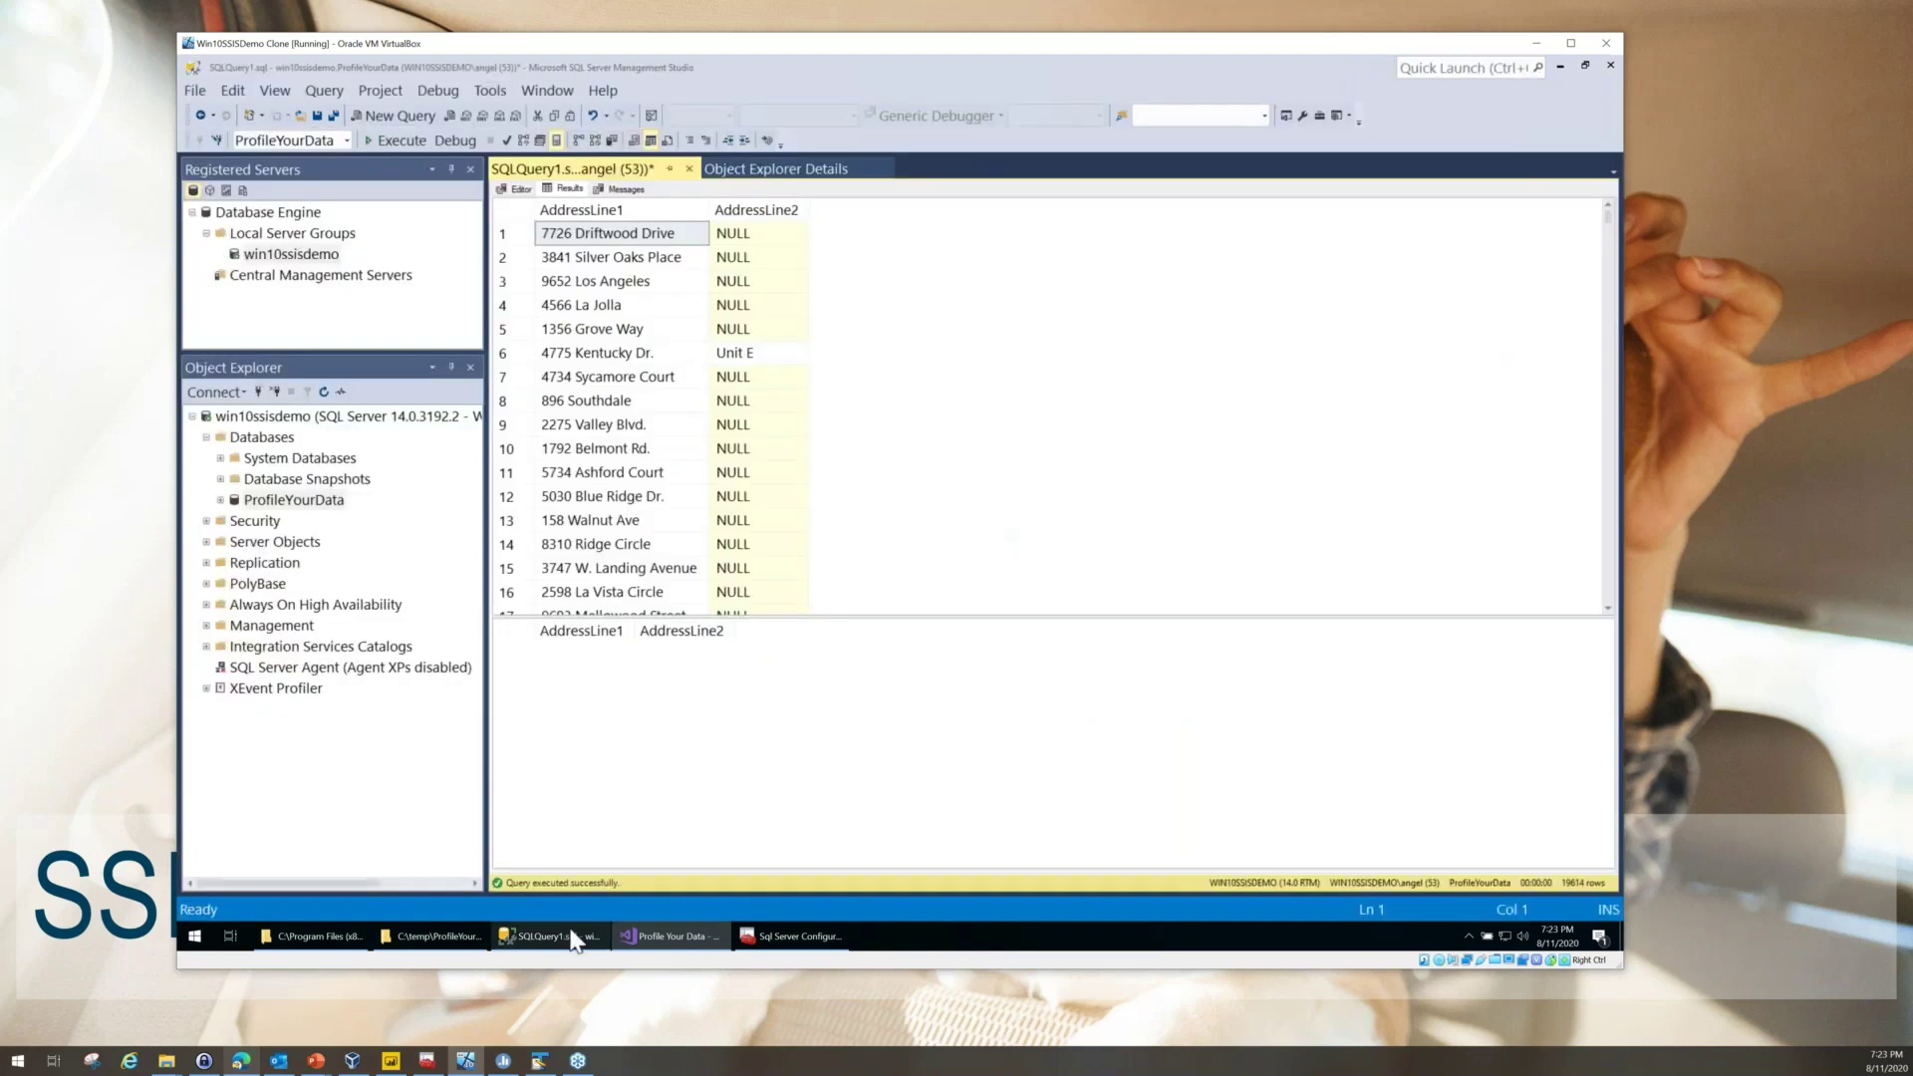
left_click(515, 191)
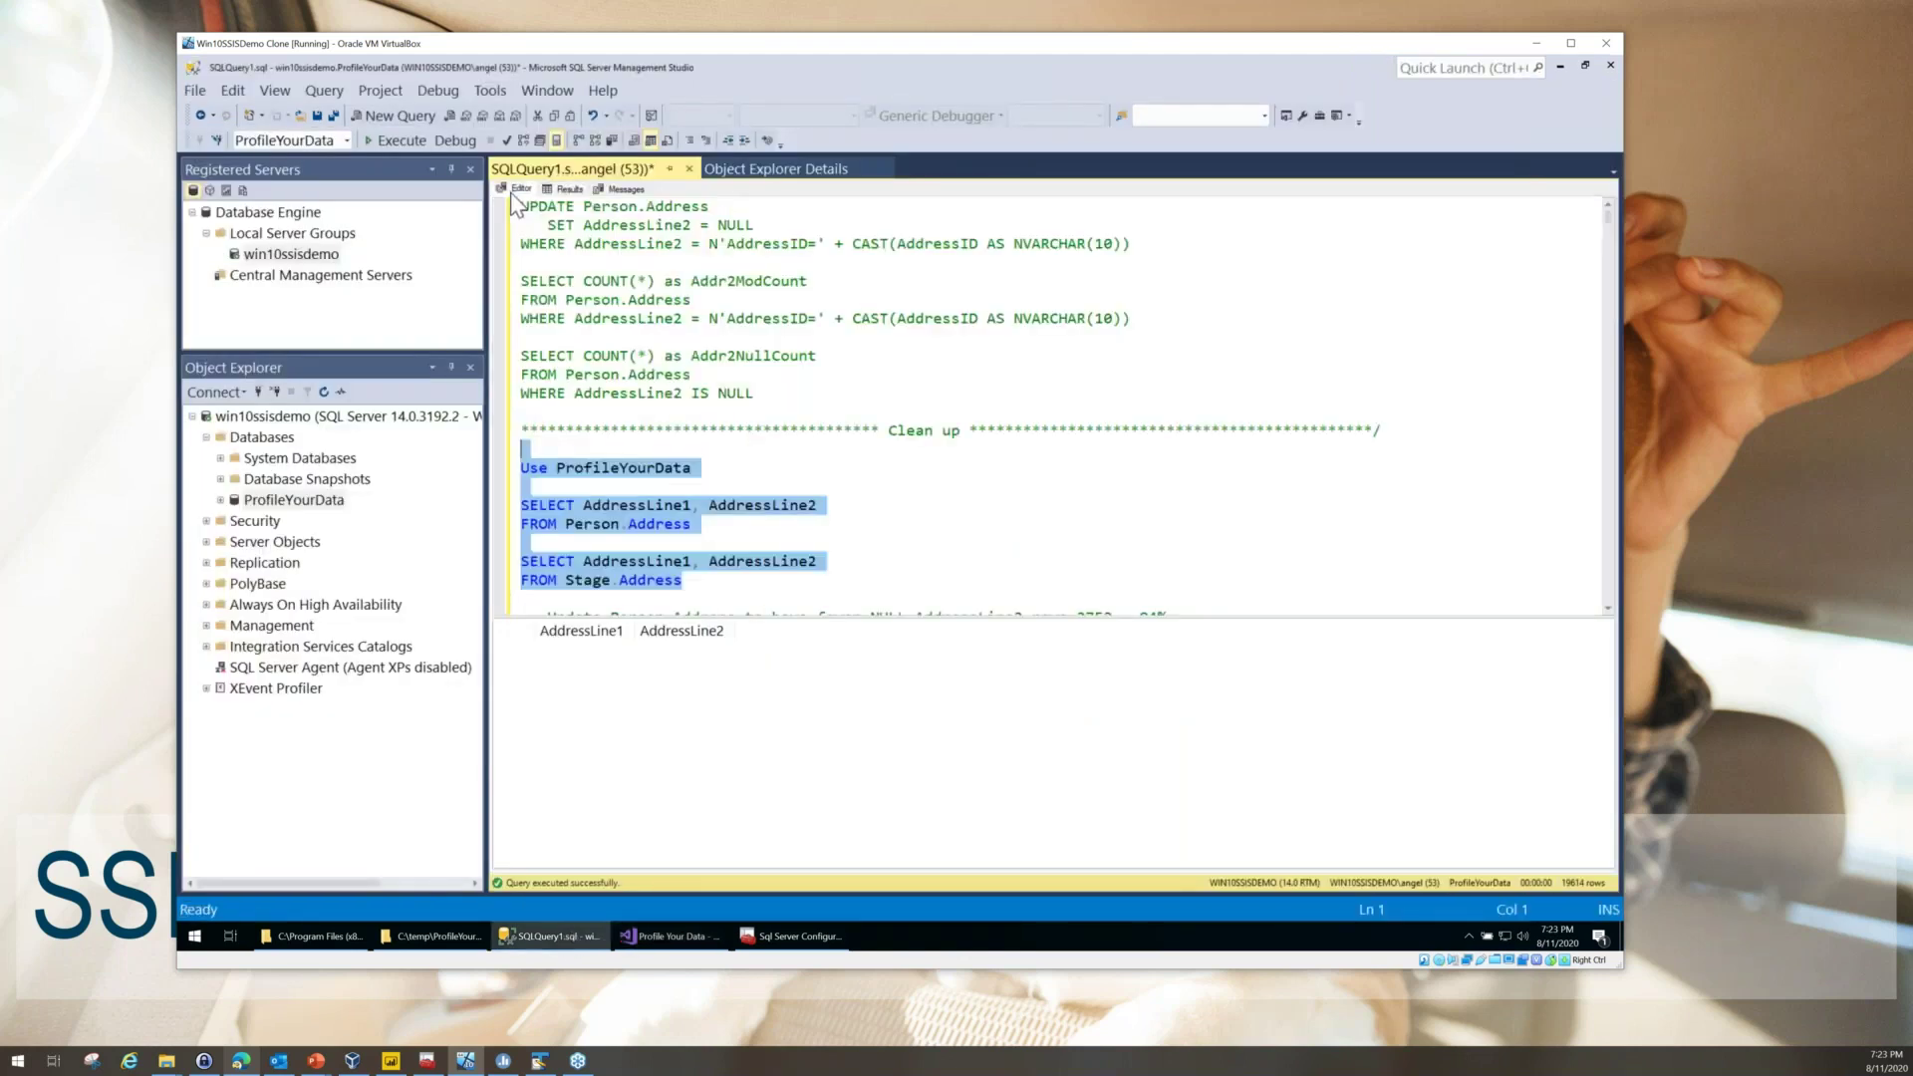
left_click(396, 139)
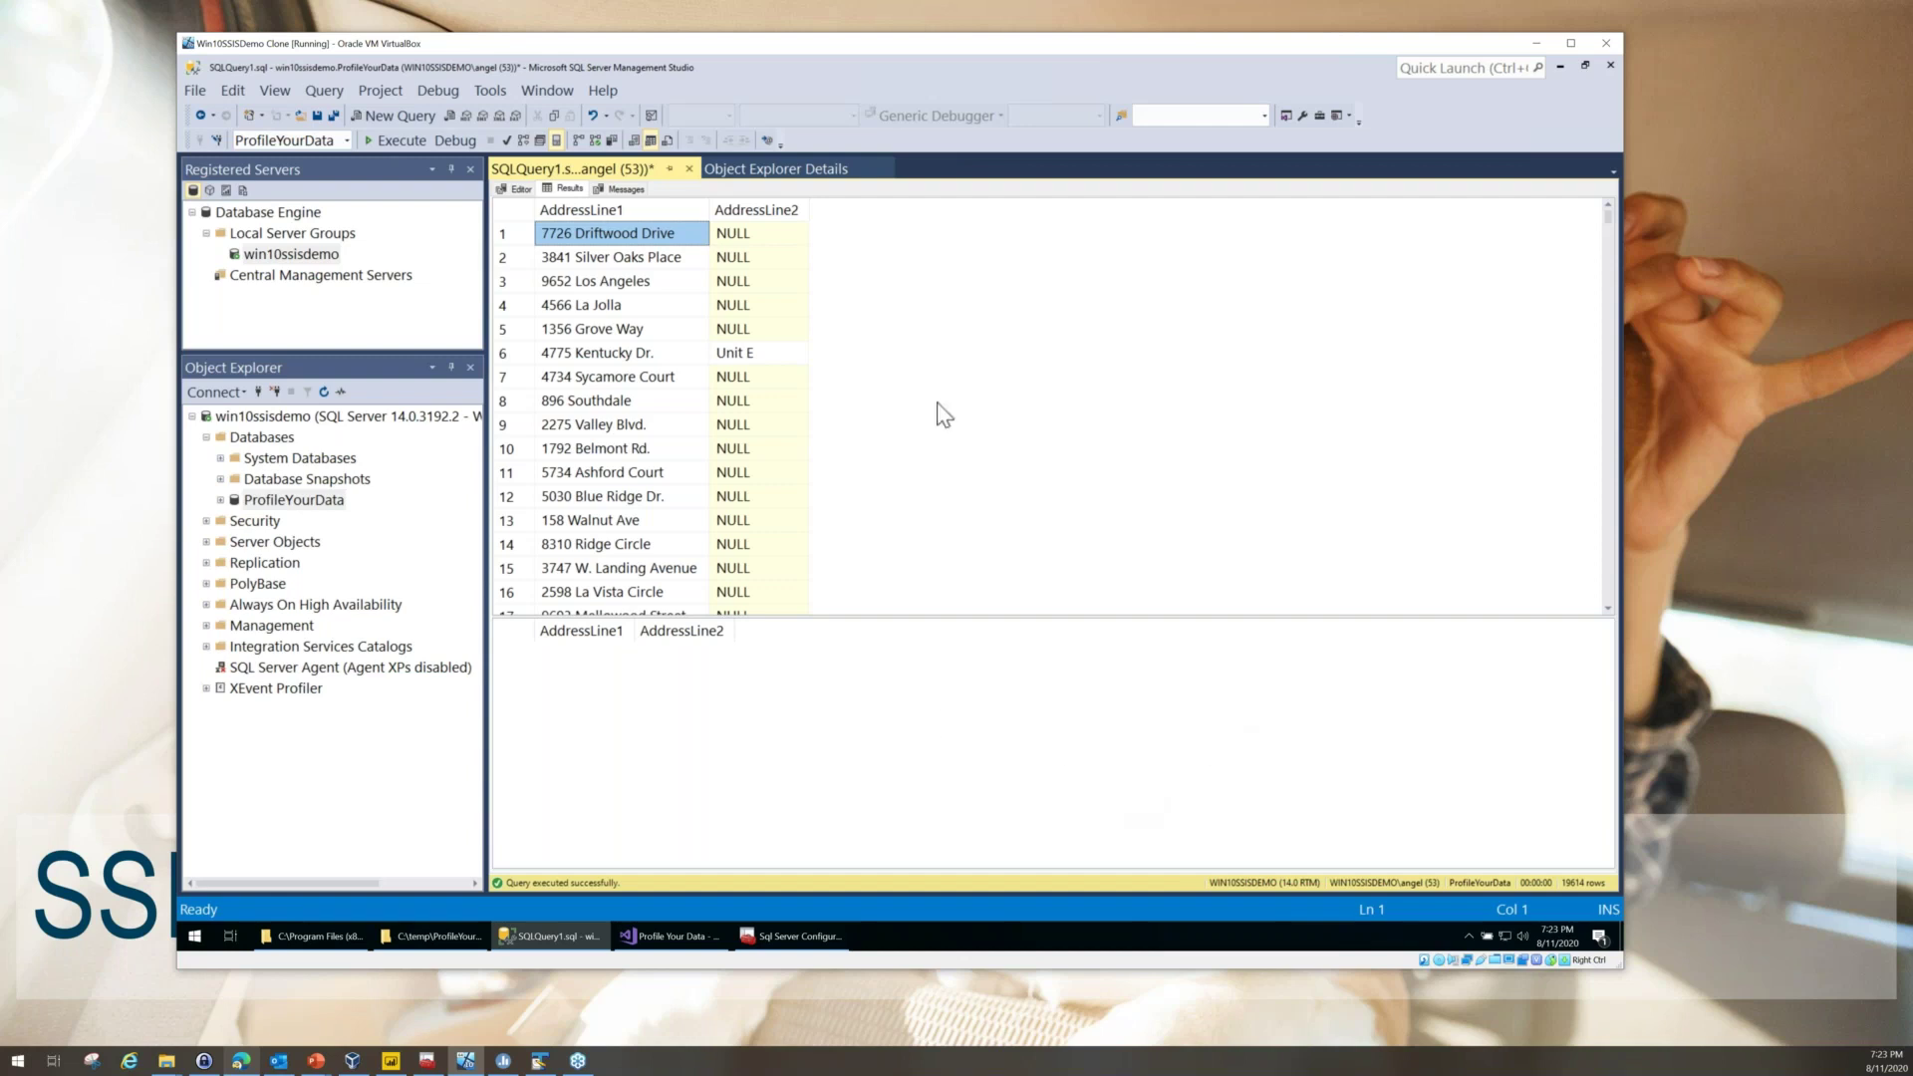
scroll(794, 274, "down", 6)
scroll(799, 279, "down", 13)
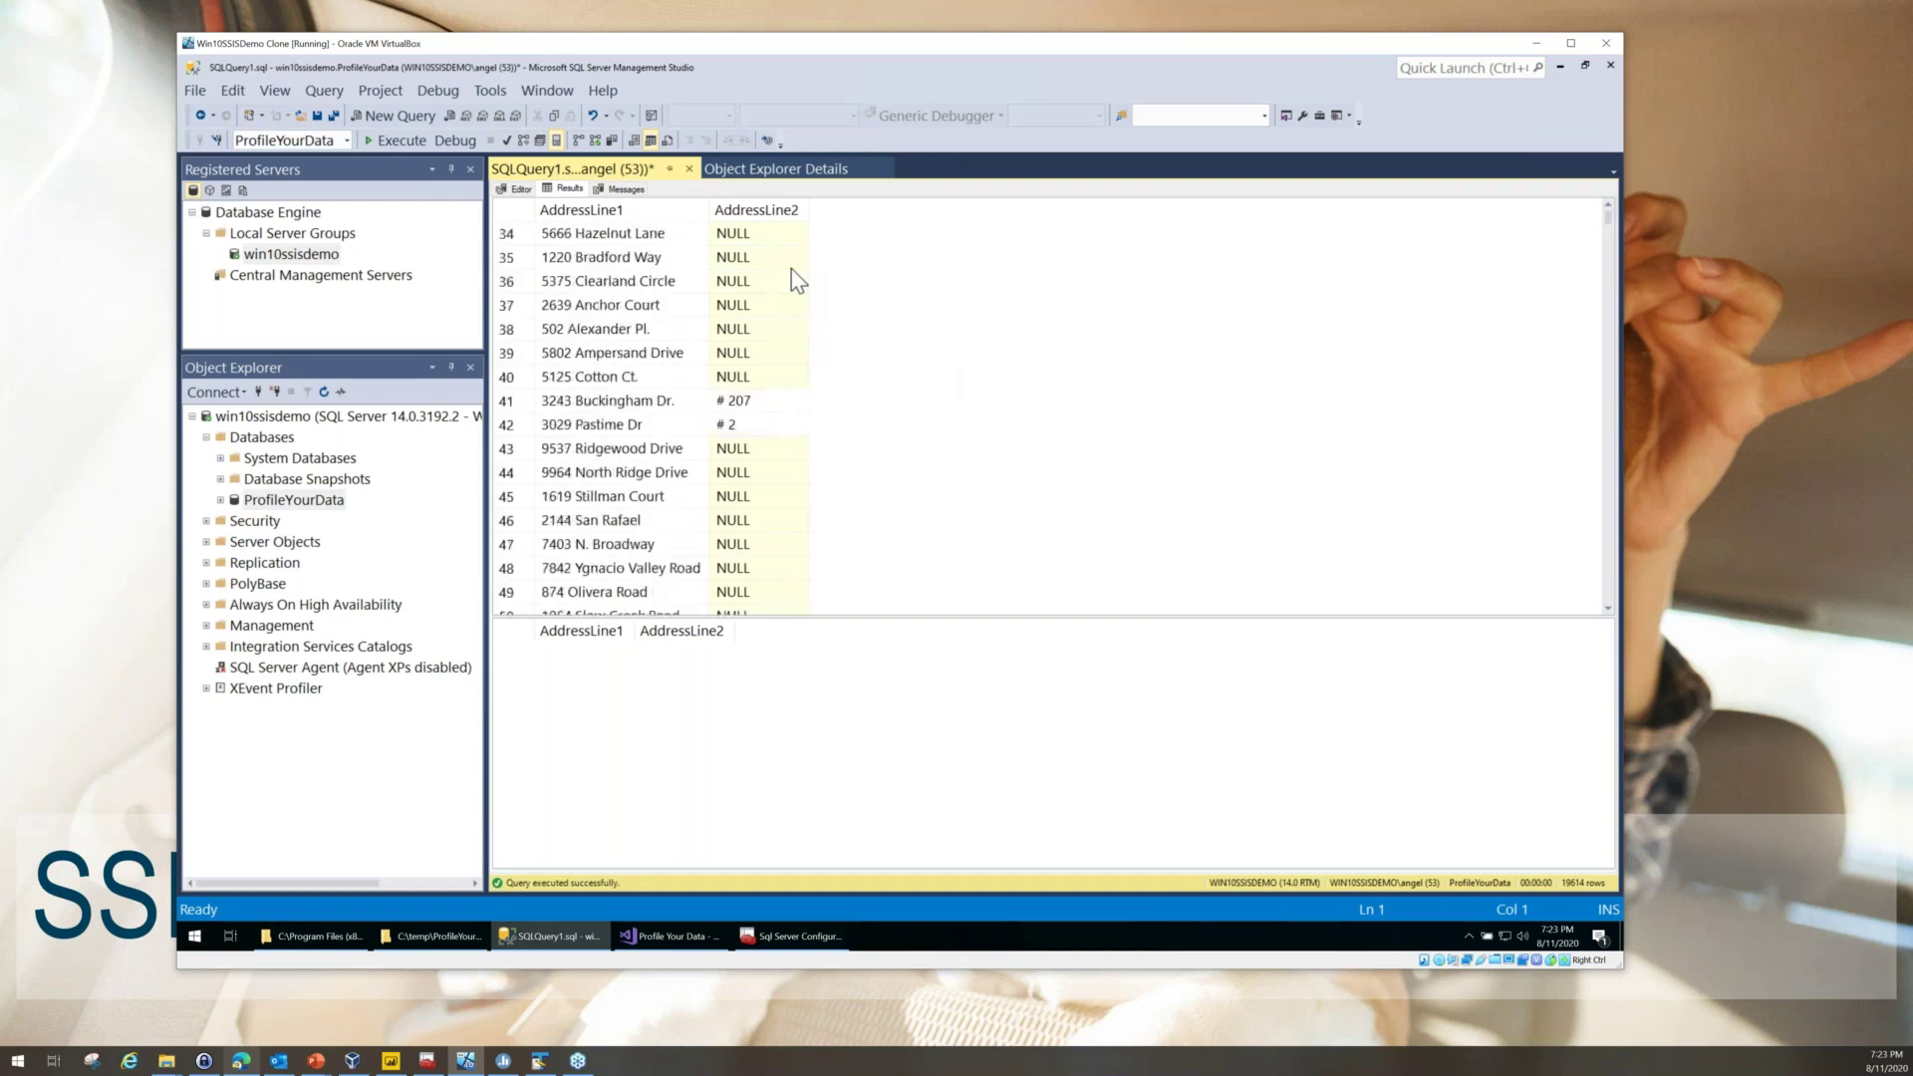
- Examine the AddressLine2 values further down the Person.Address results, through about row 430
scroll(798, 280, "down", 20)
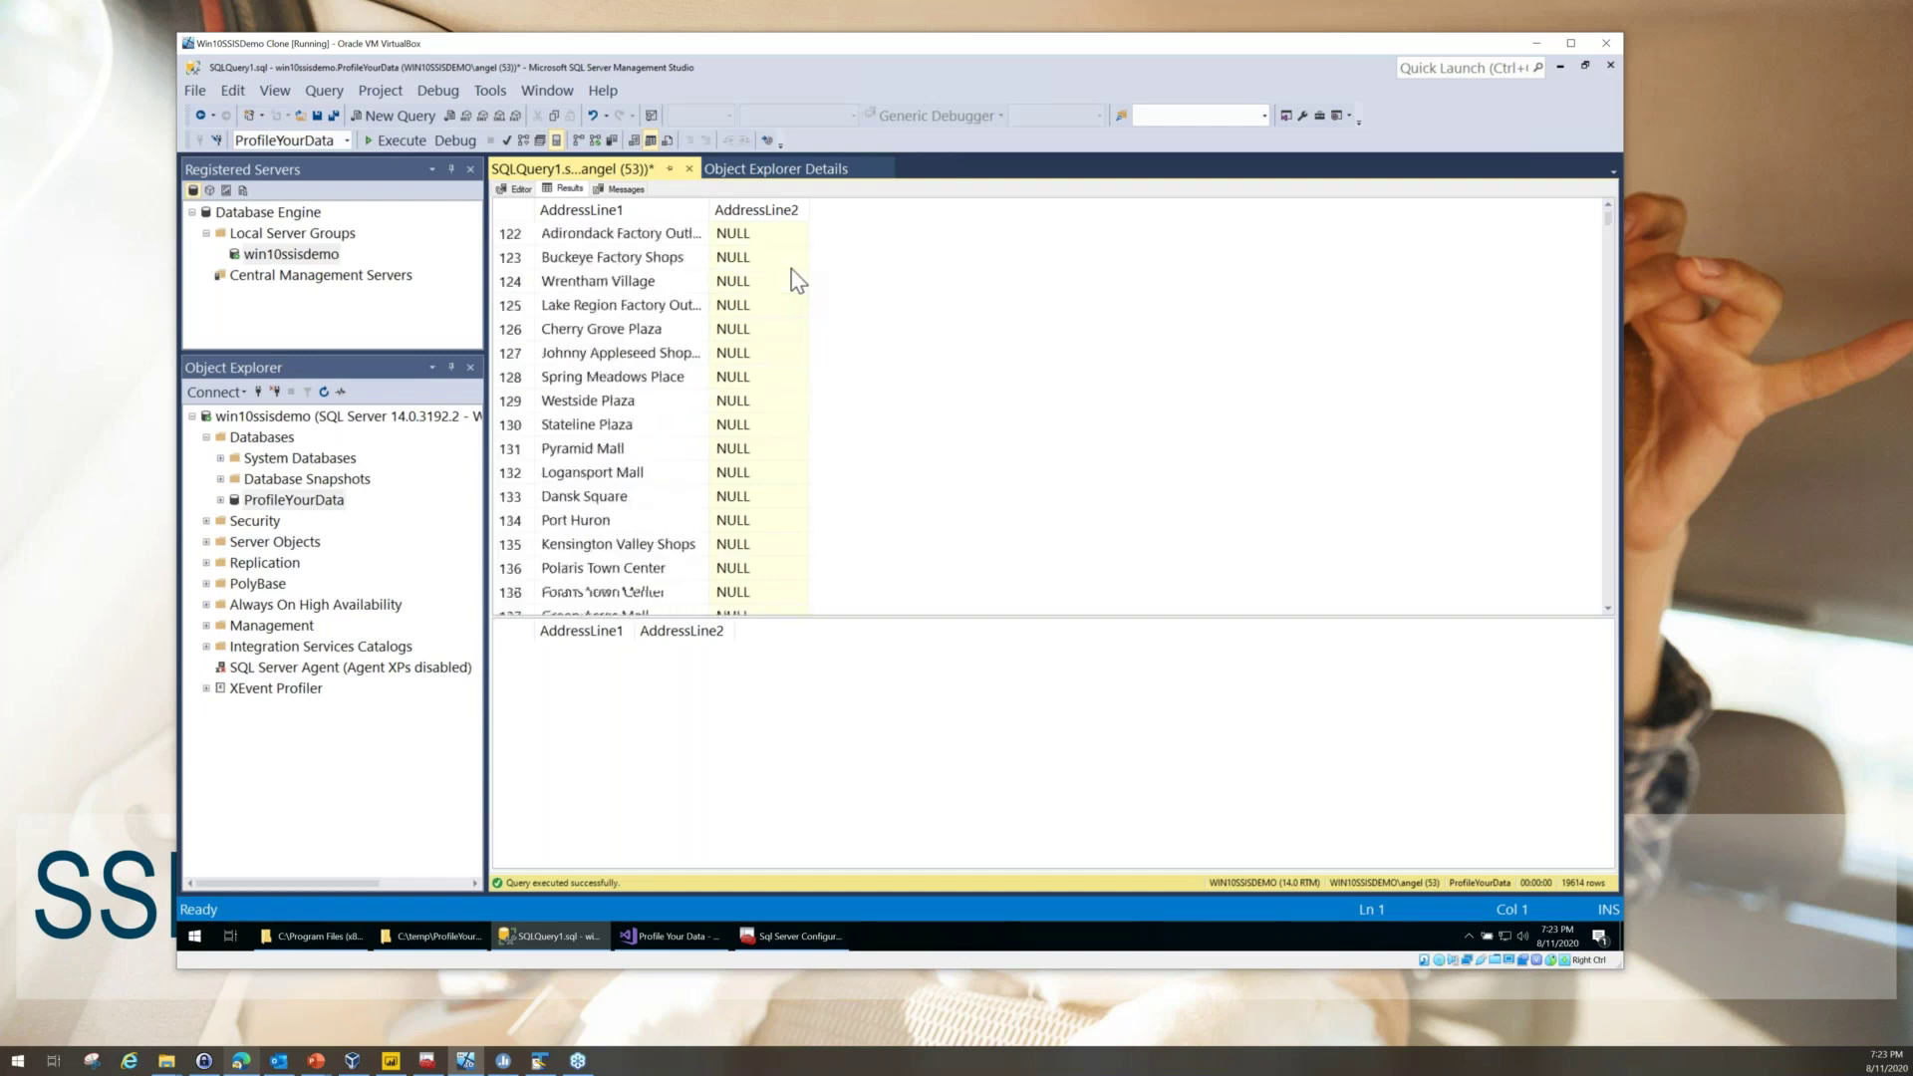
scroll(798, 280, "down", 20)
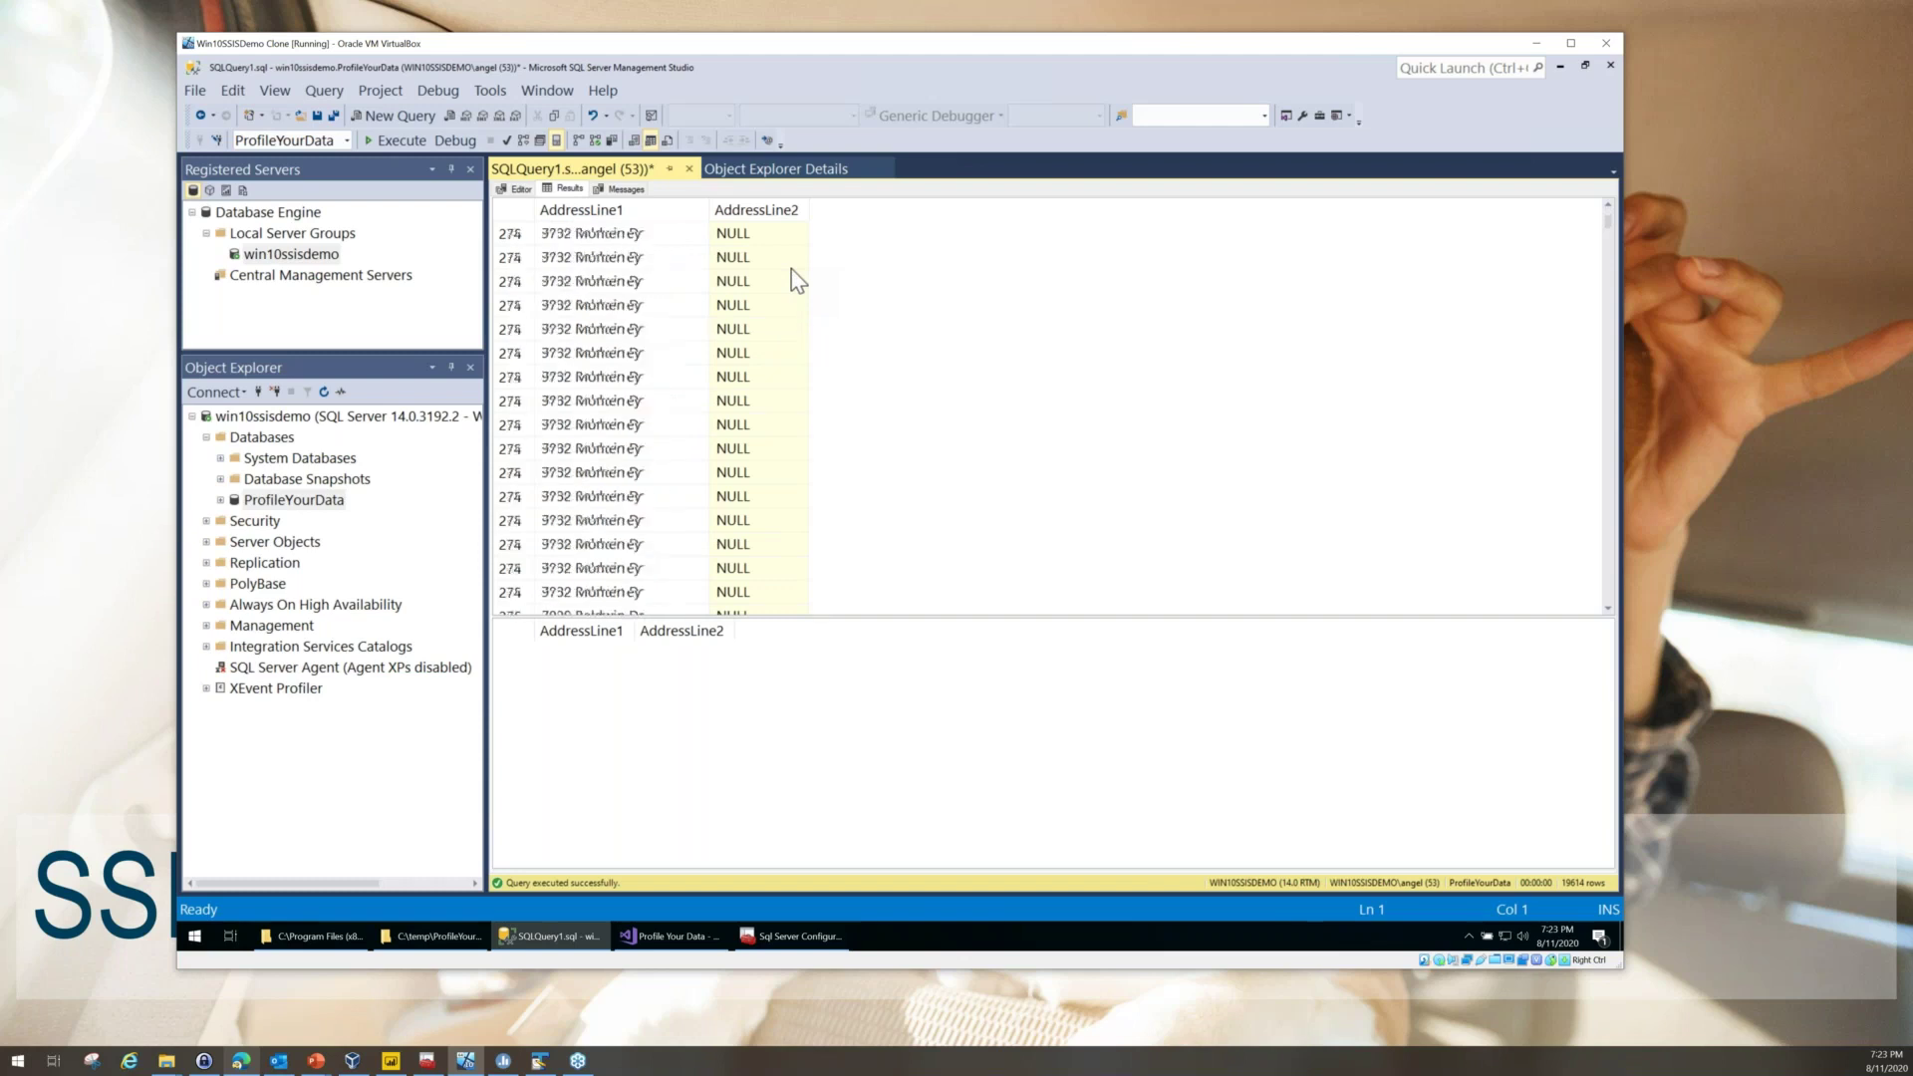
scroll(798, 280, "down", 18)
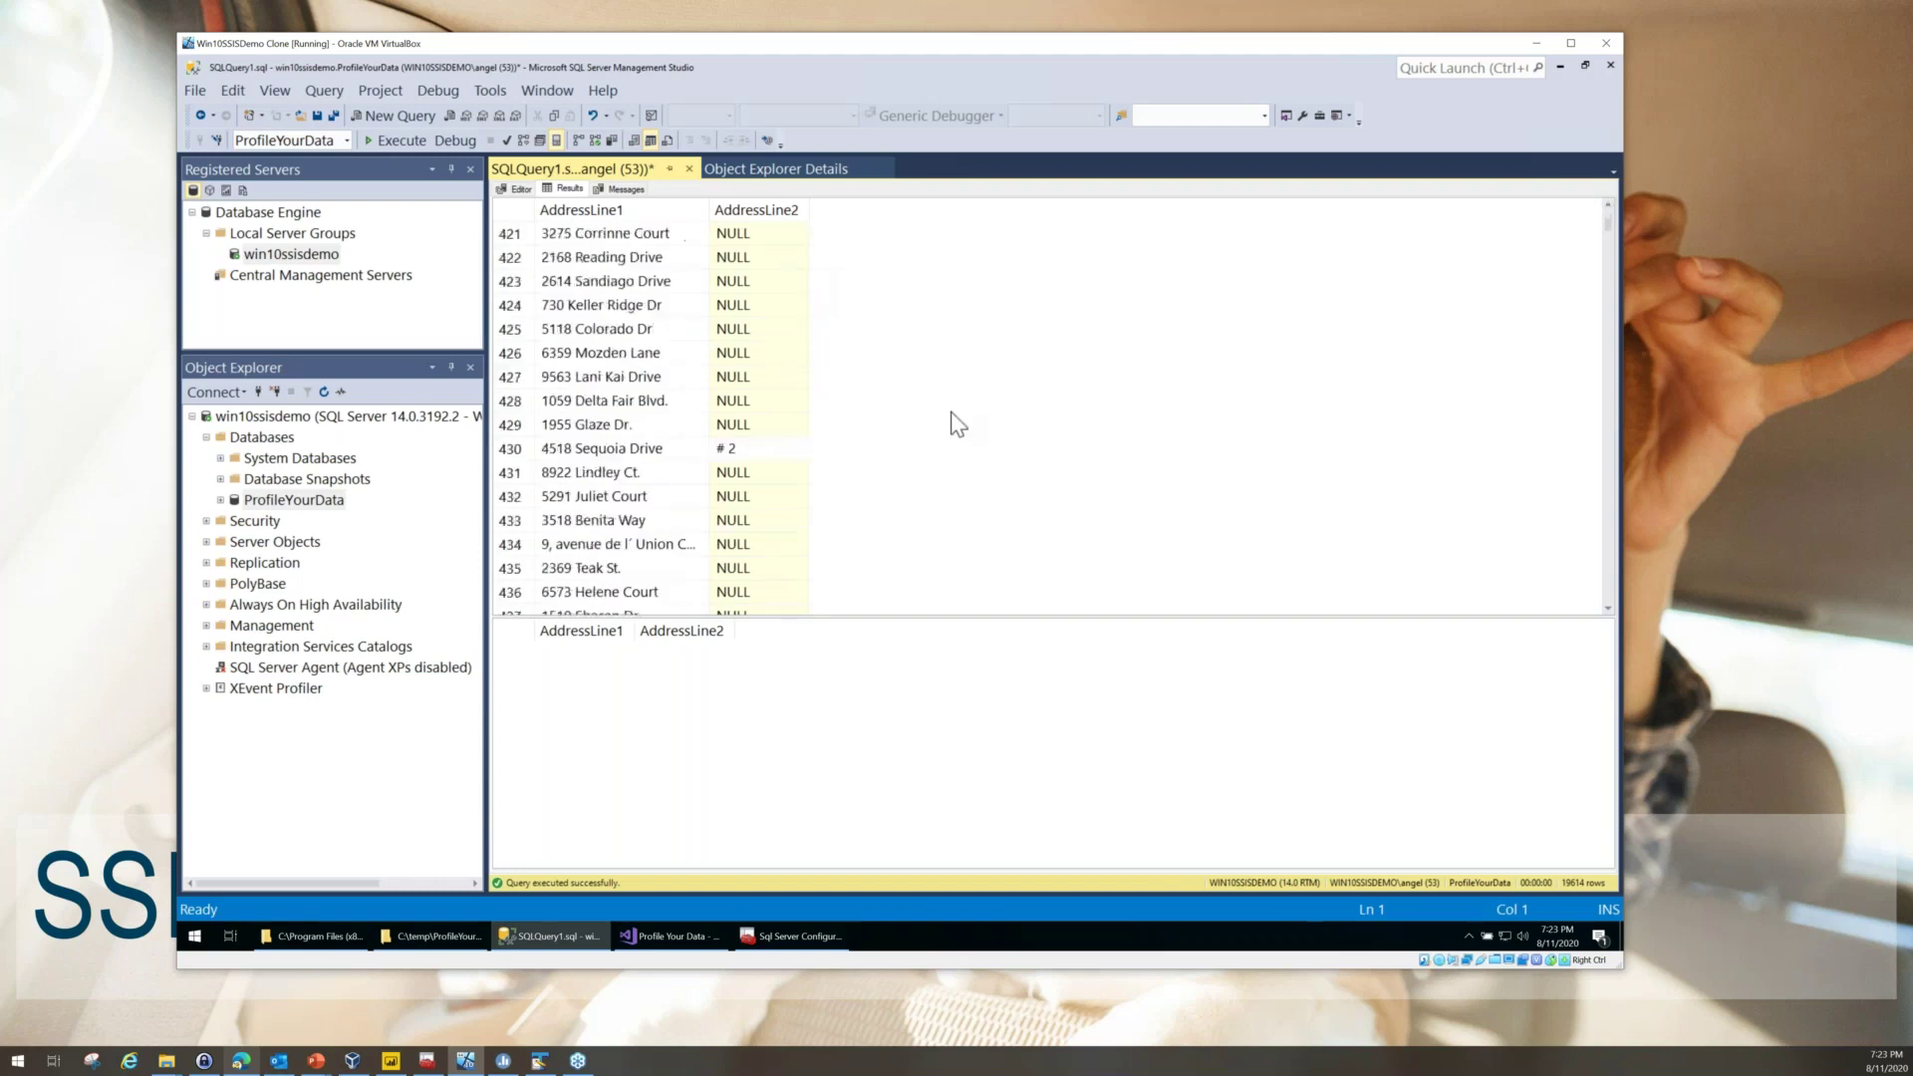
- Switch to Visual Studio, execute the CreateDataProfileForAutoConsumption.dtsx package, acknowledge both null ratio messages, and return to design mode
left_click(645, 947)
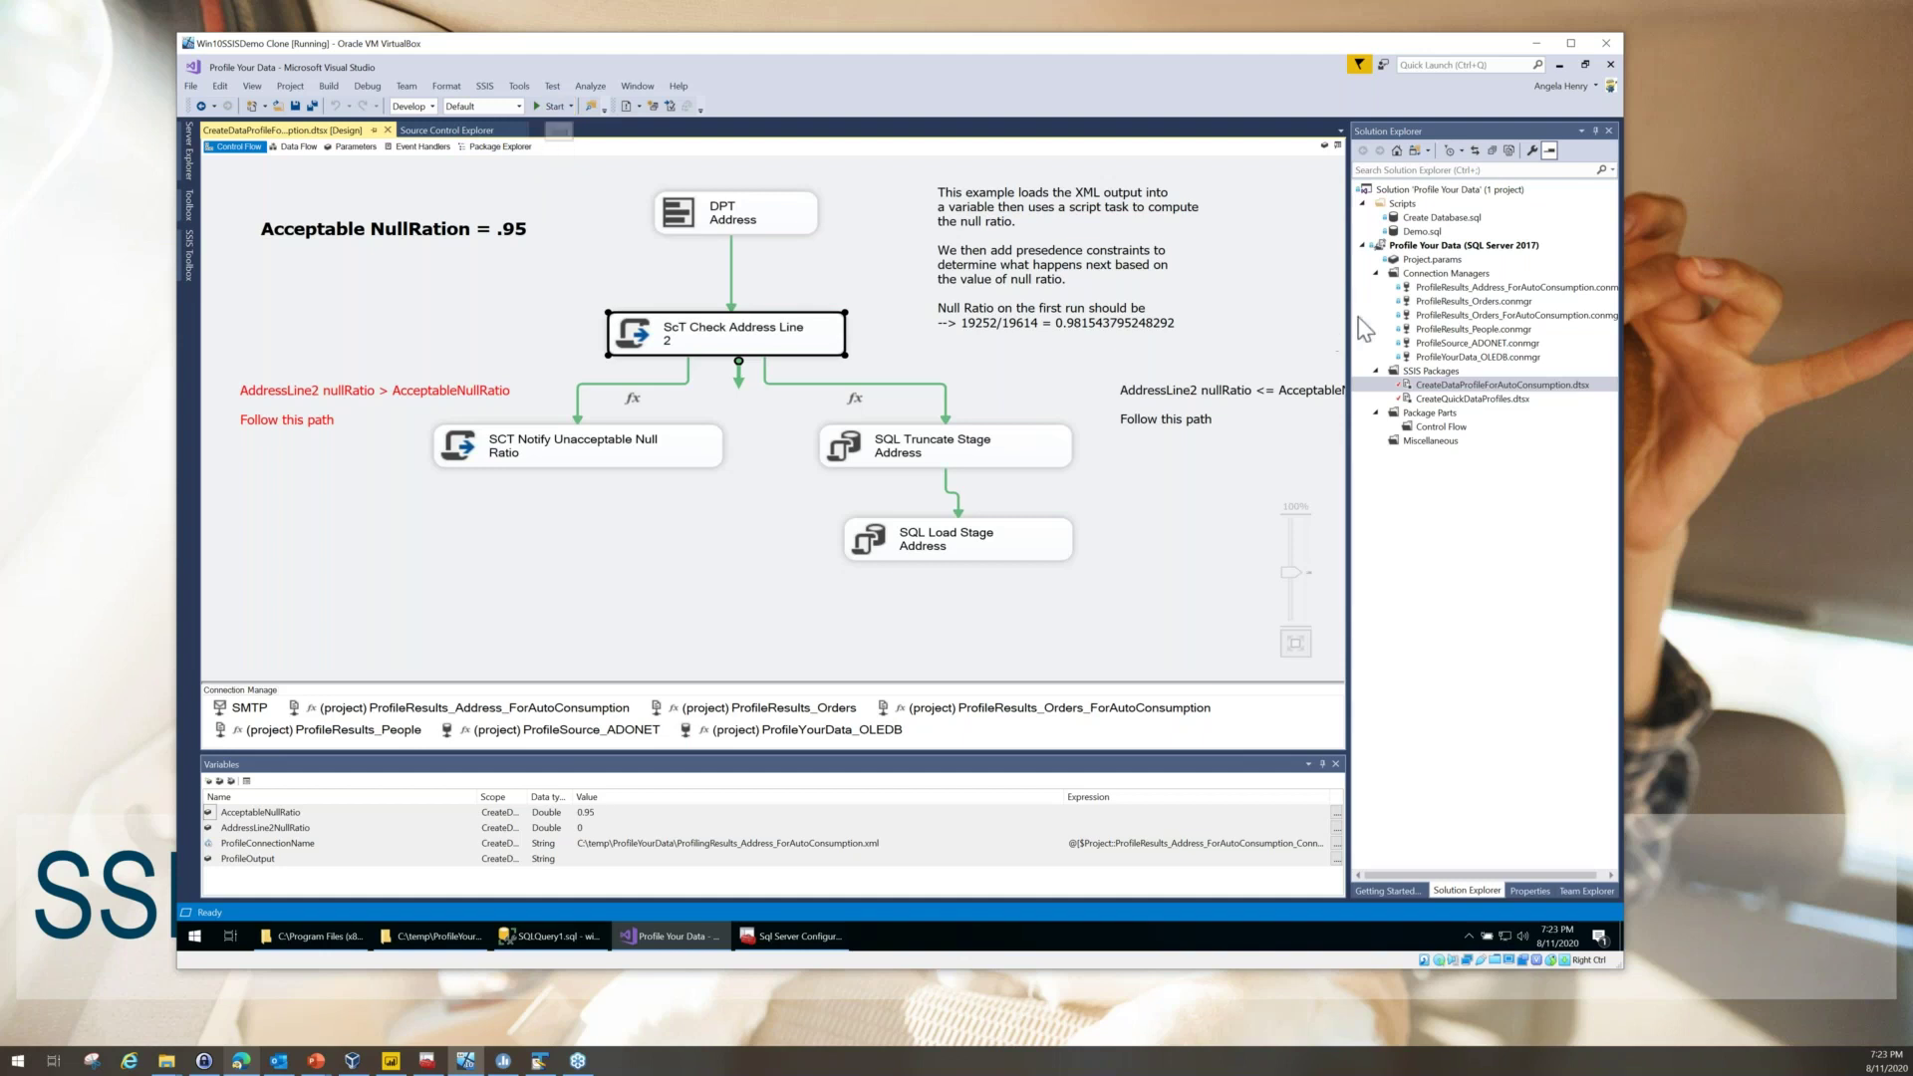
right_click(1450, 388)
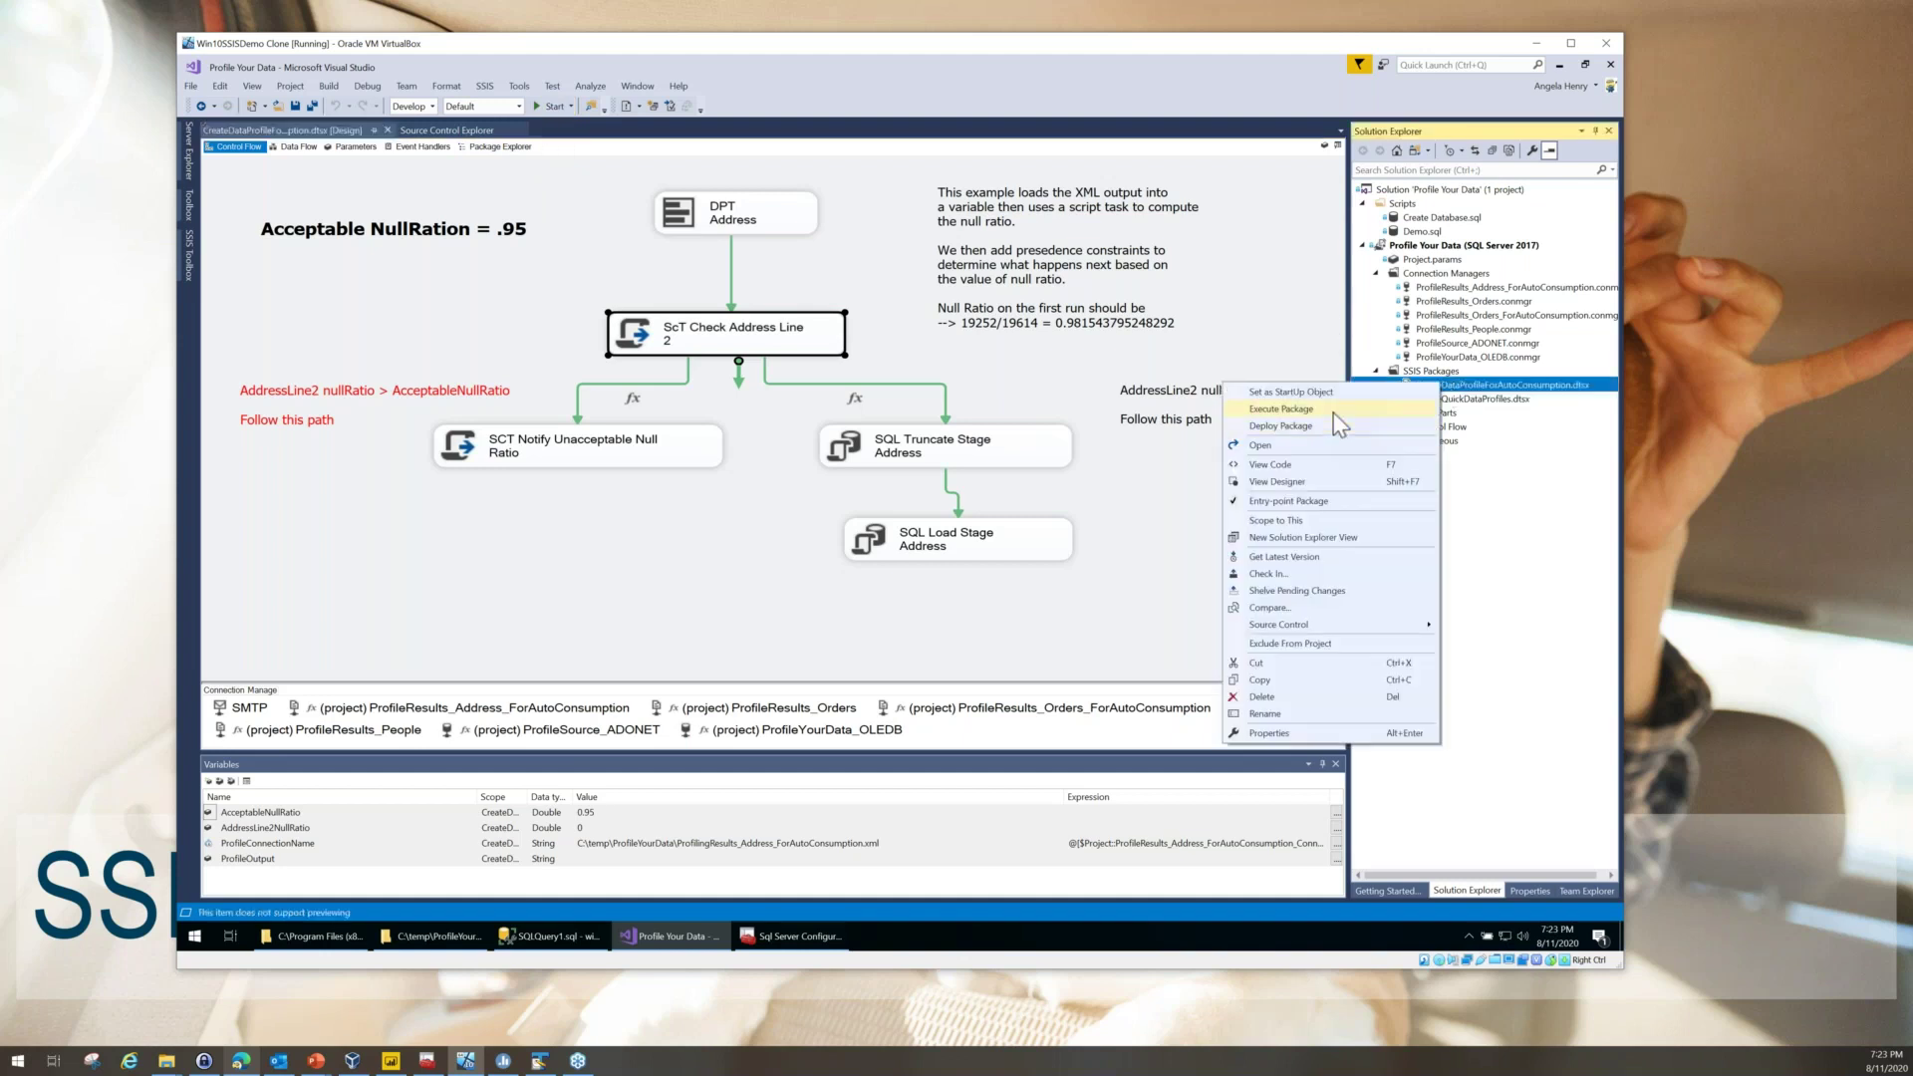
left_click(1333, 411)
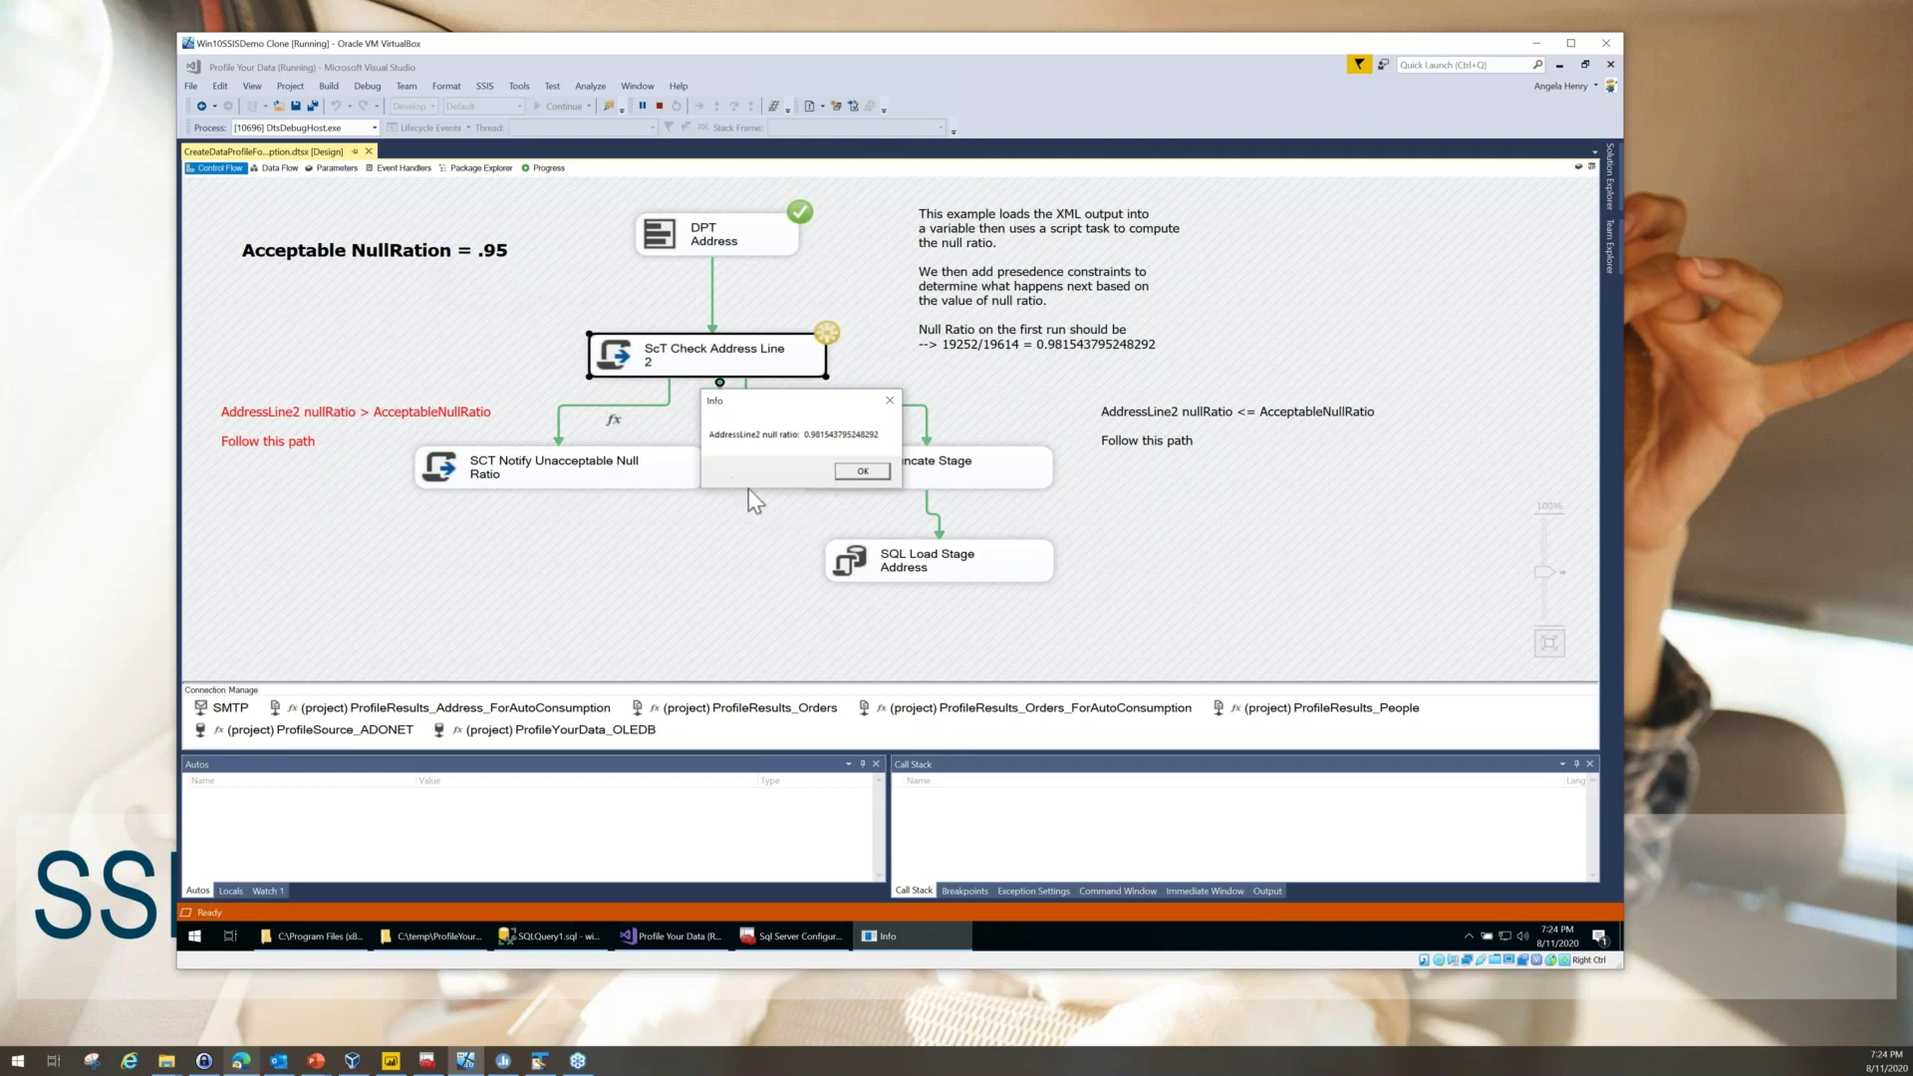
left_click(846, 475)
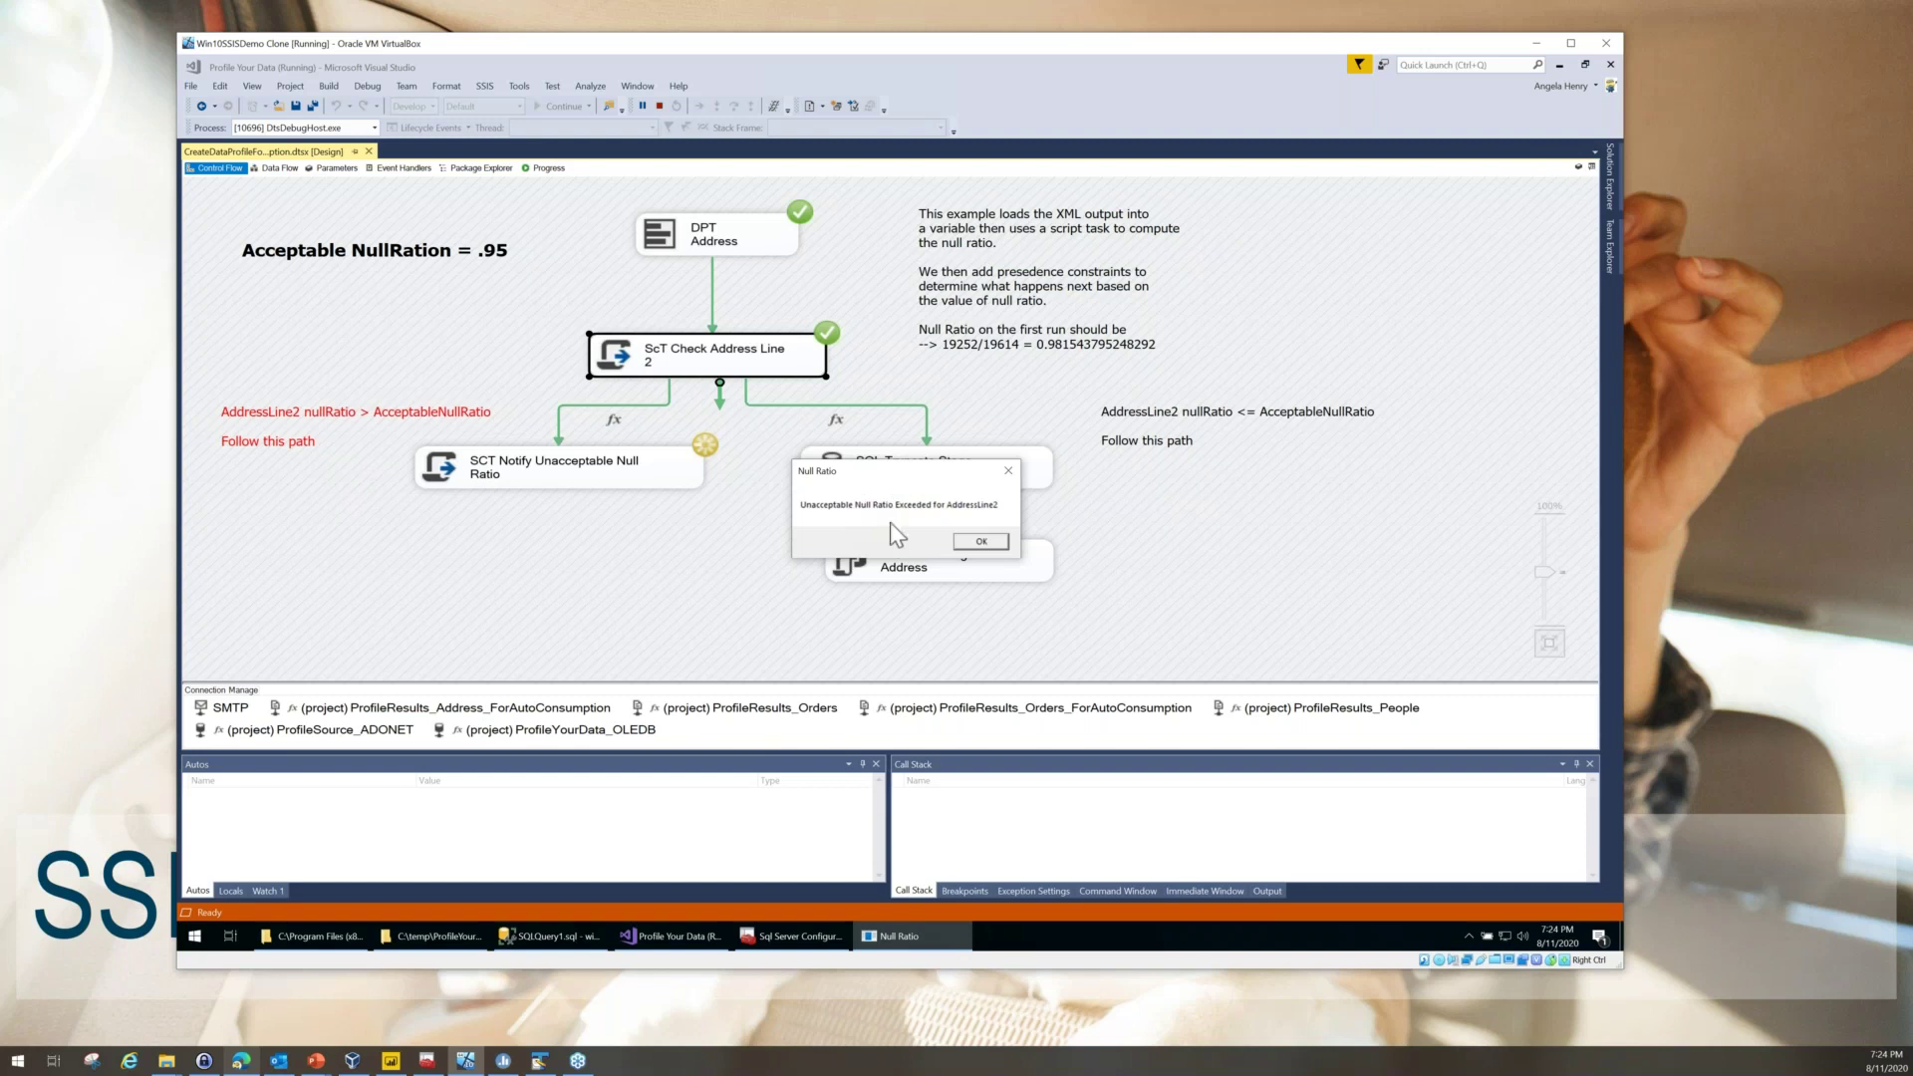
left_click(982, 542)
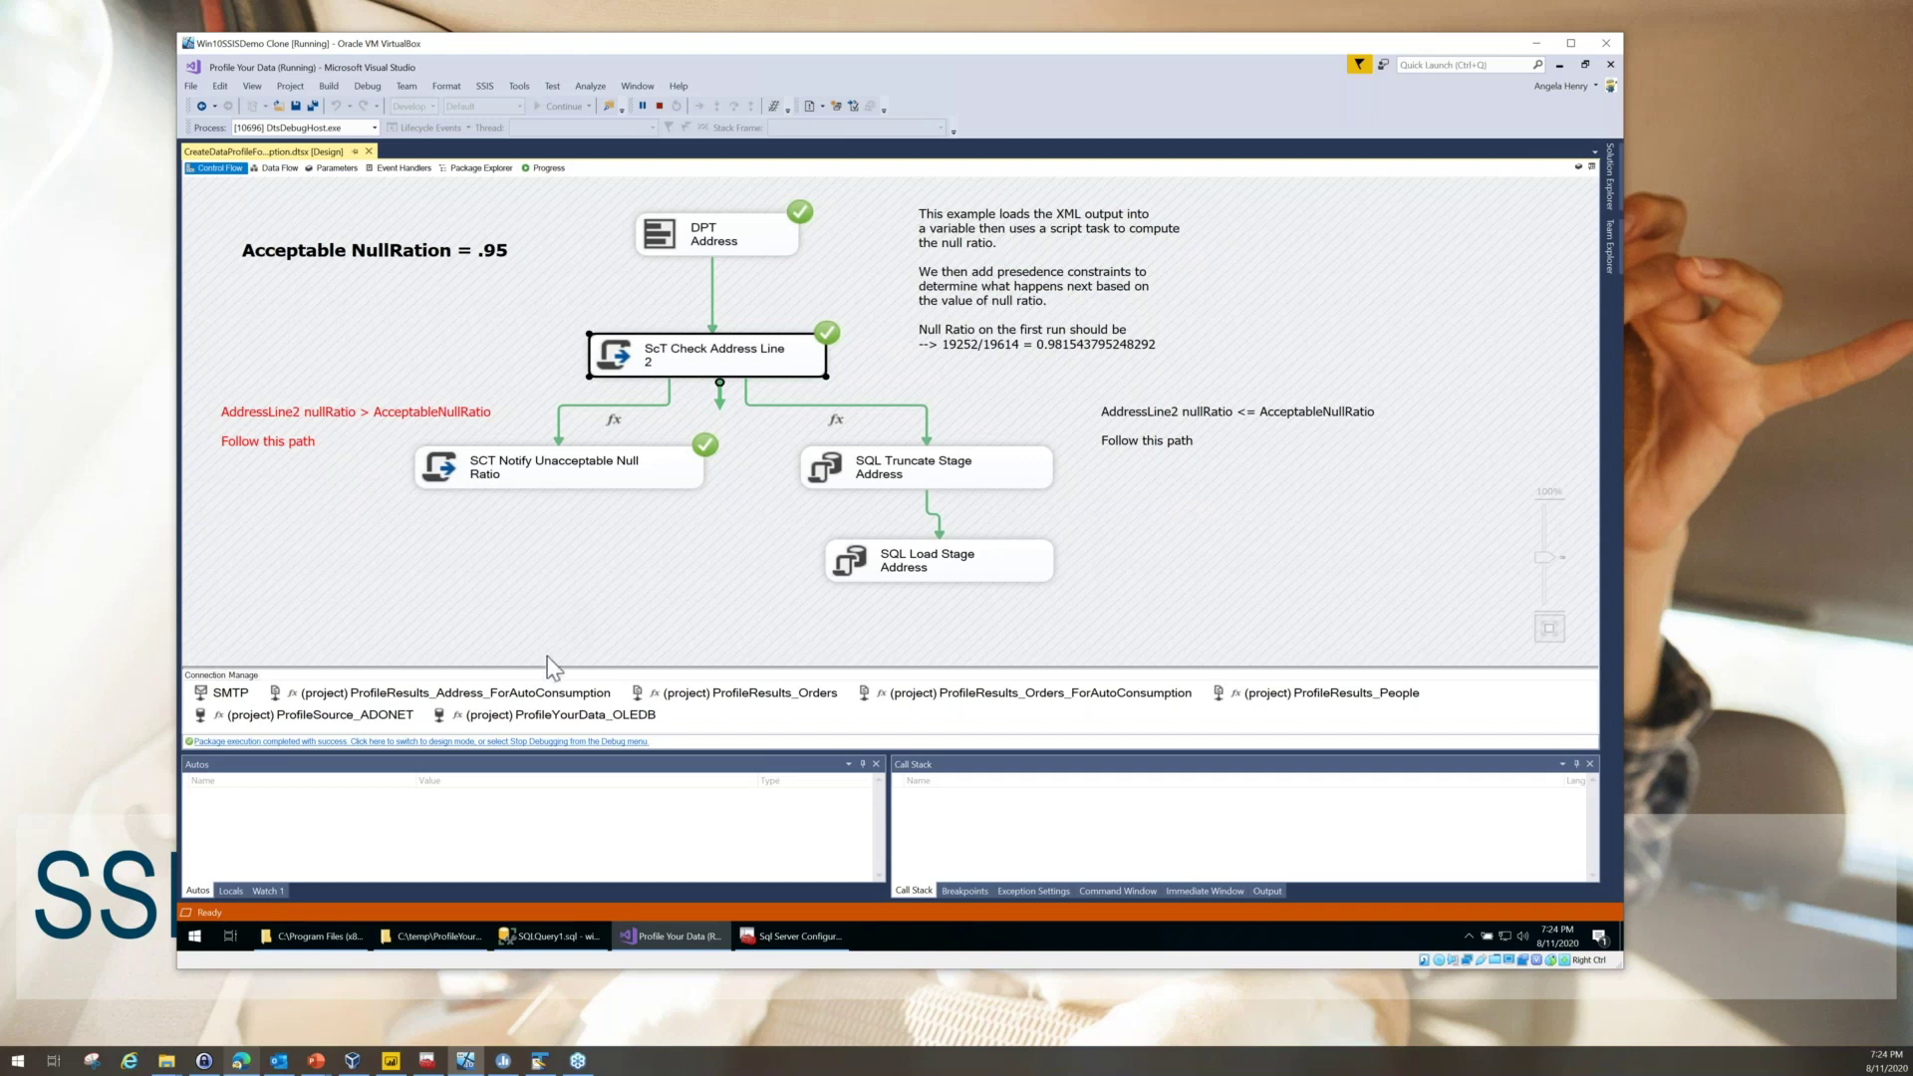
left_click(576, 743)
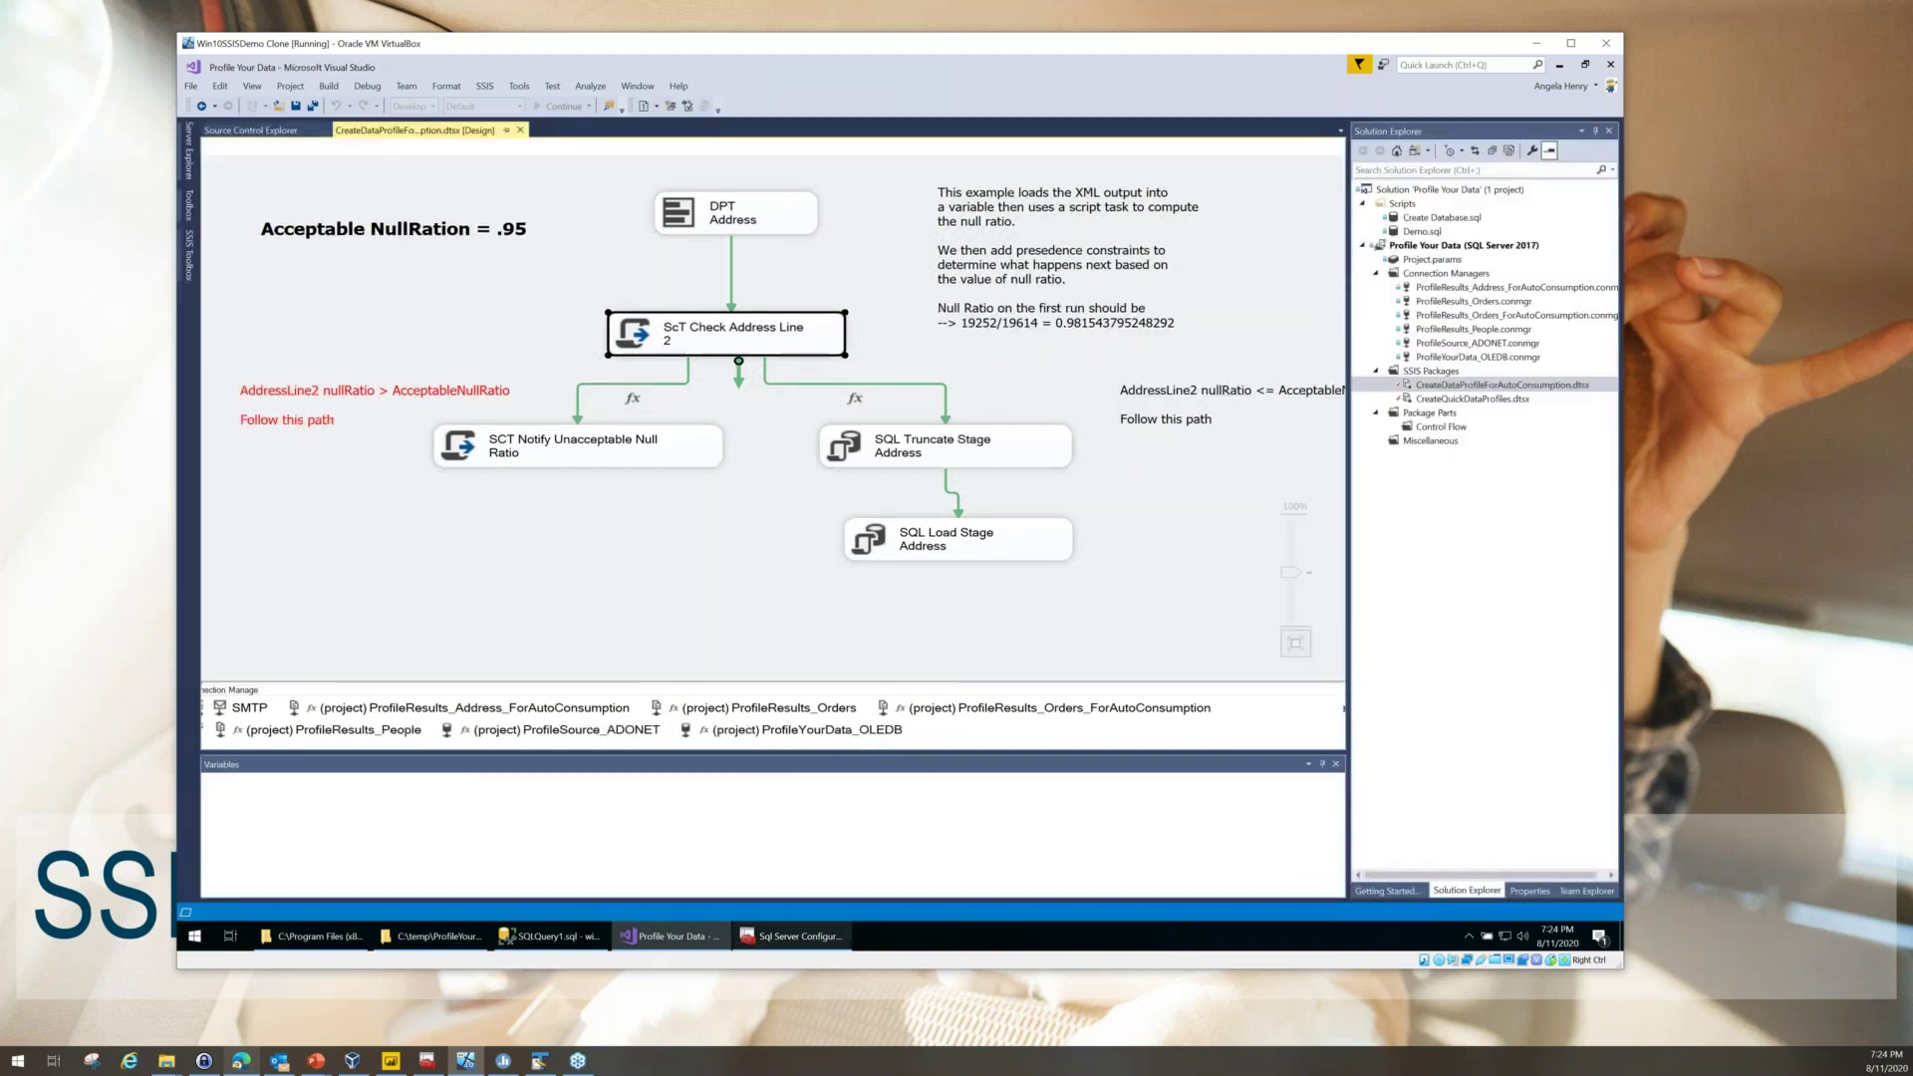
- Switch to SQL Server Management Studio and run only the UPDATE that fills NULL AddressLine2 values in Person.Address where AddressID % 7 = 0
mouse_move(546, 952)
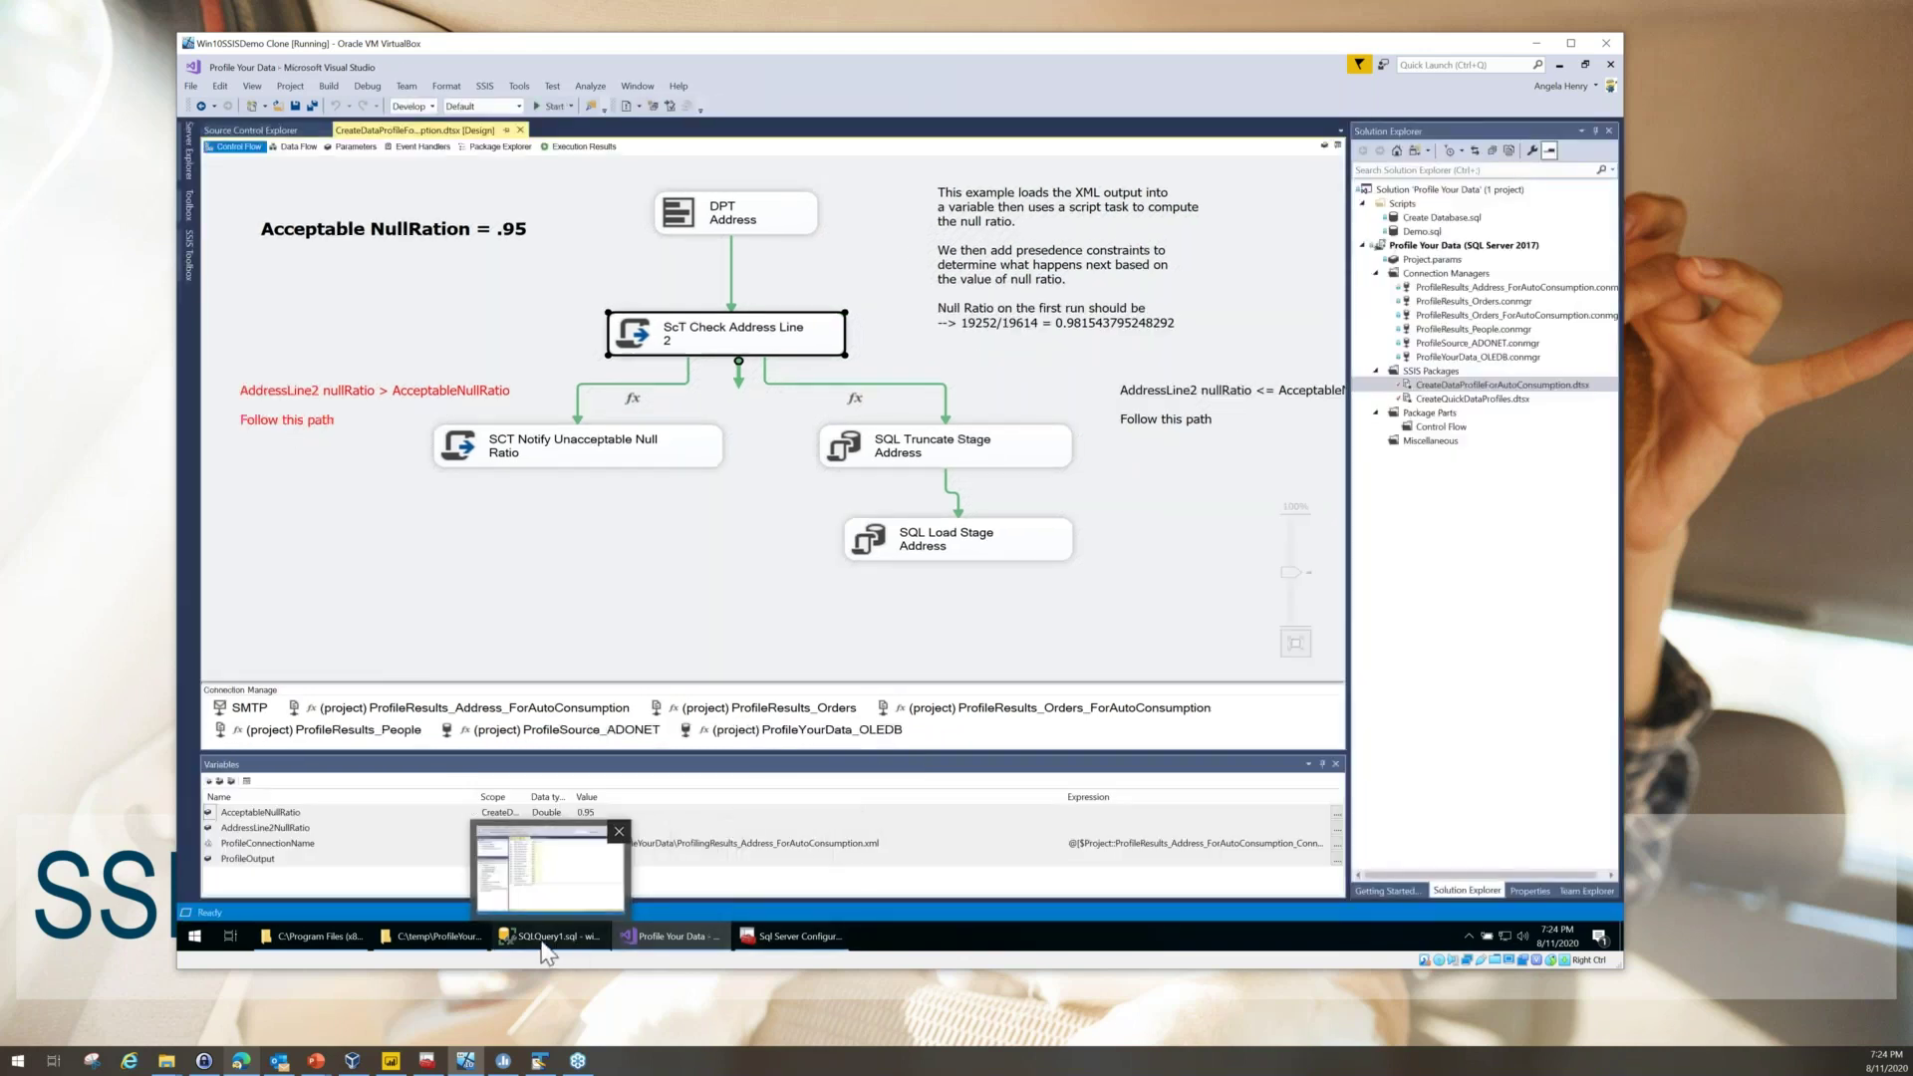
left_click(546, 942)
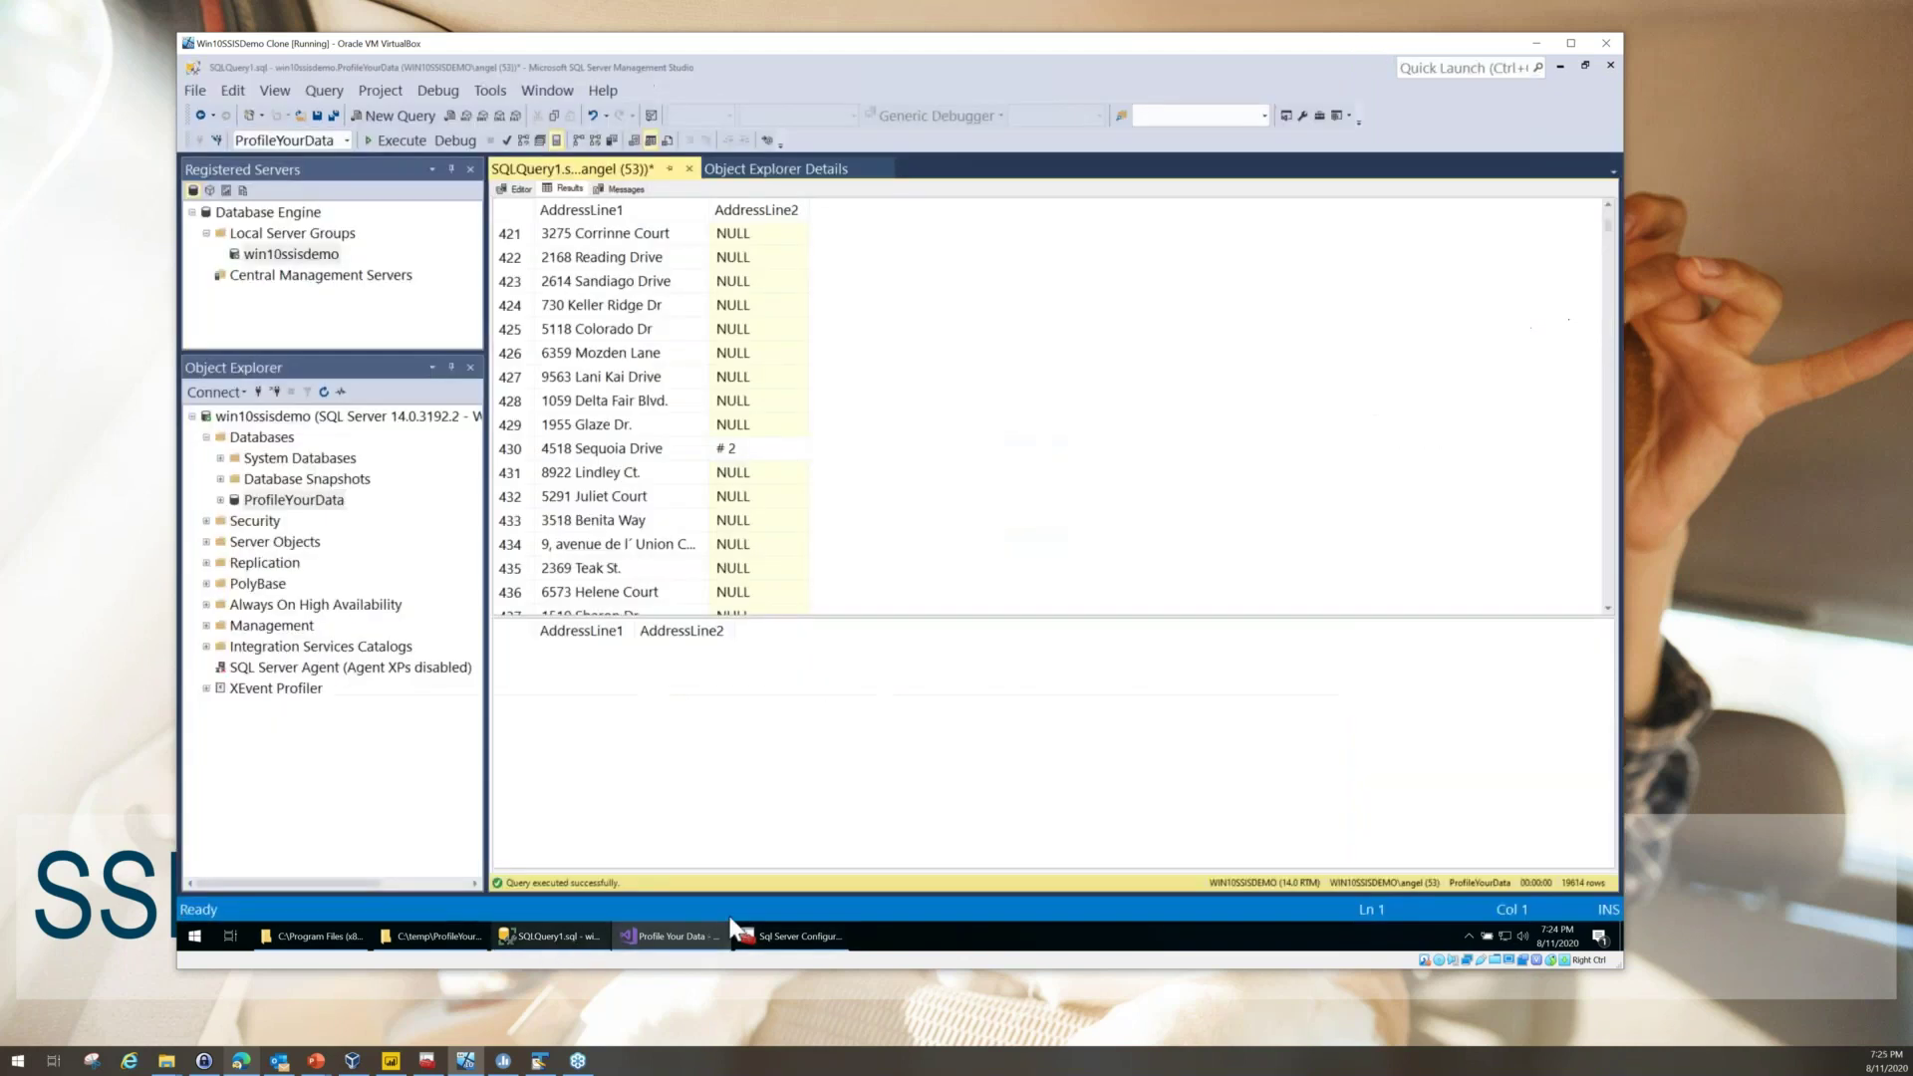
left_click(520, 189)
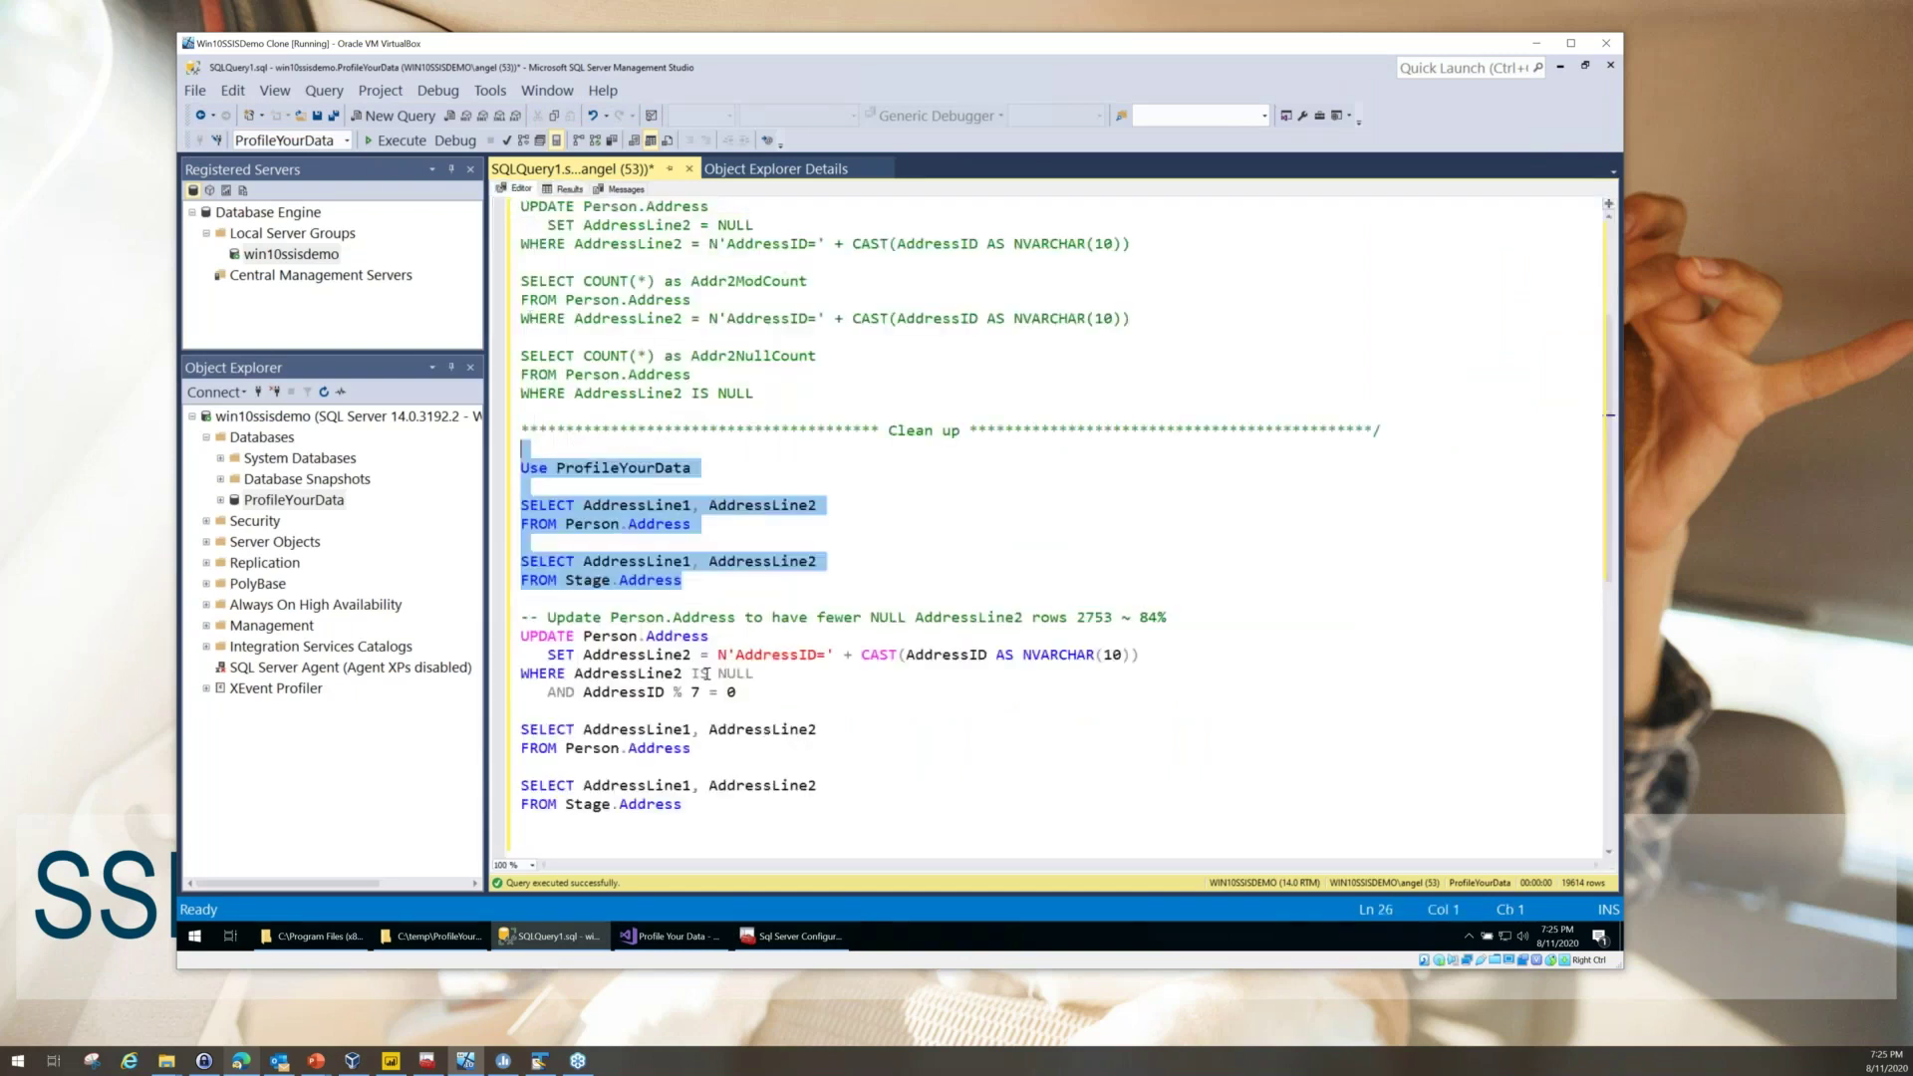
left_click_drag(737, 693, 520, 638)
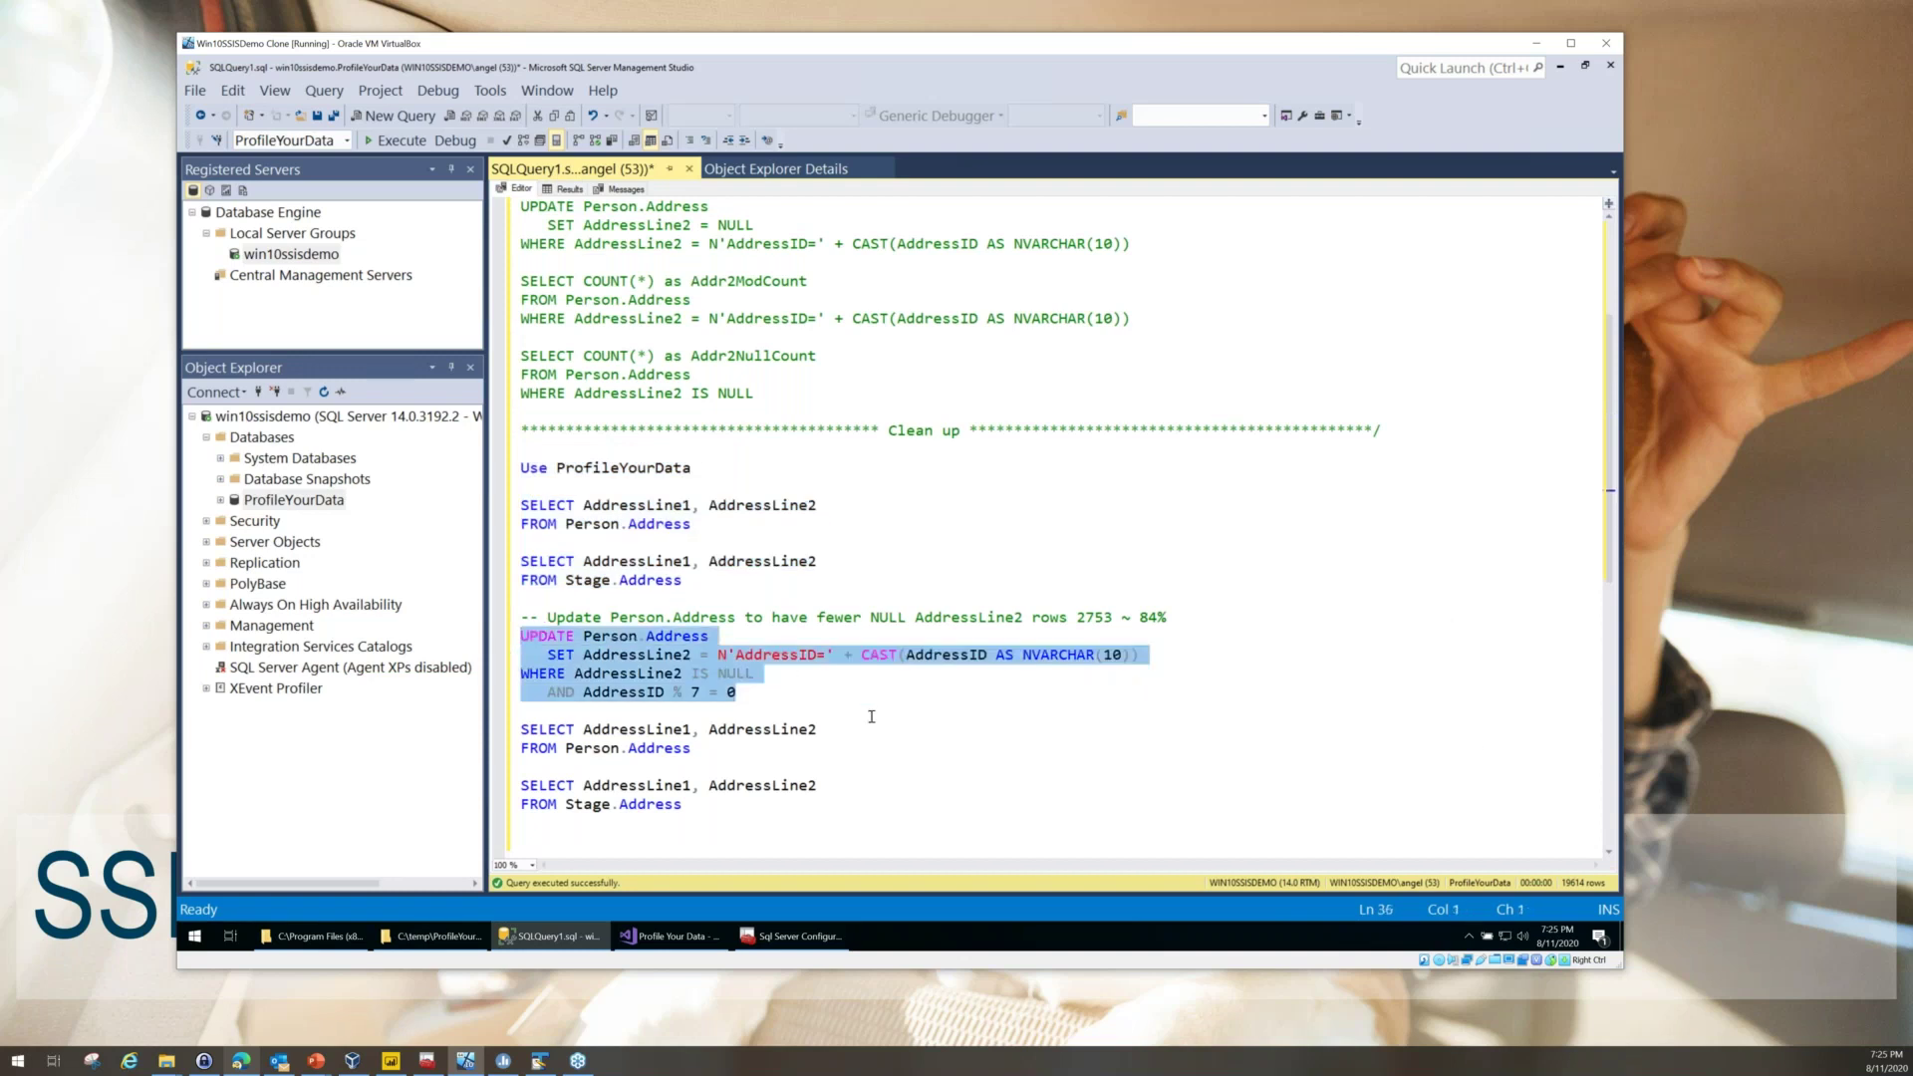
key("F5")
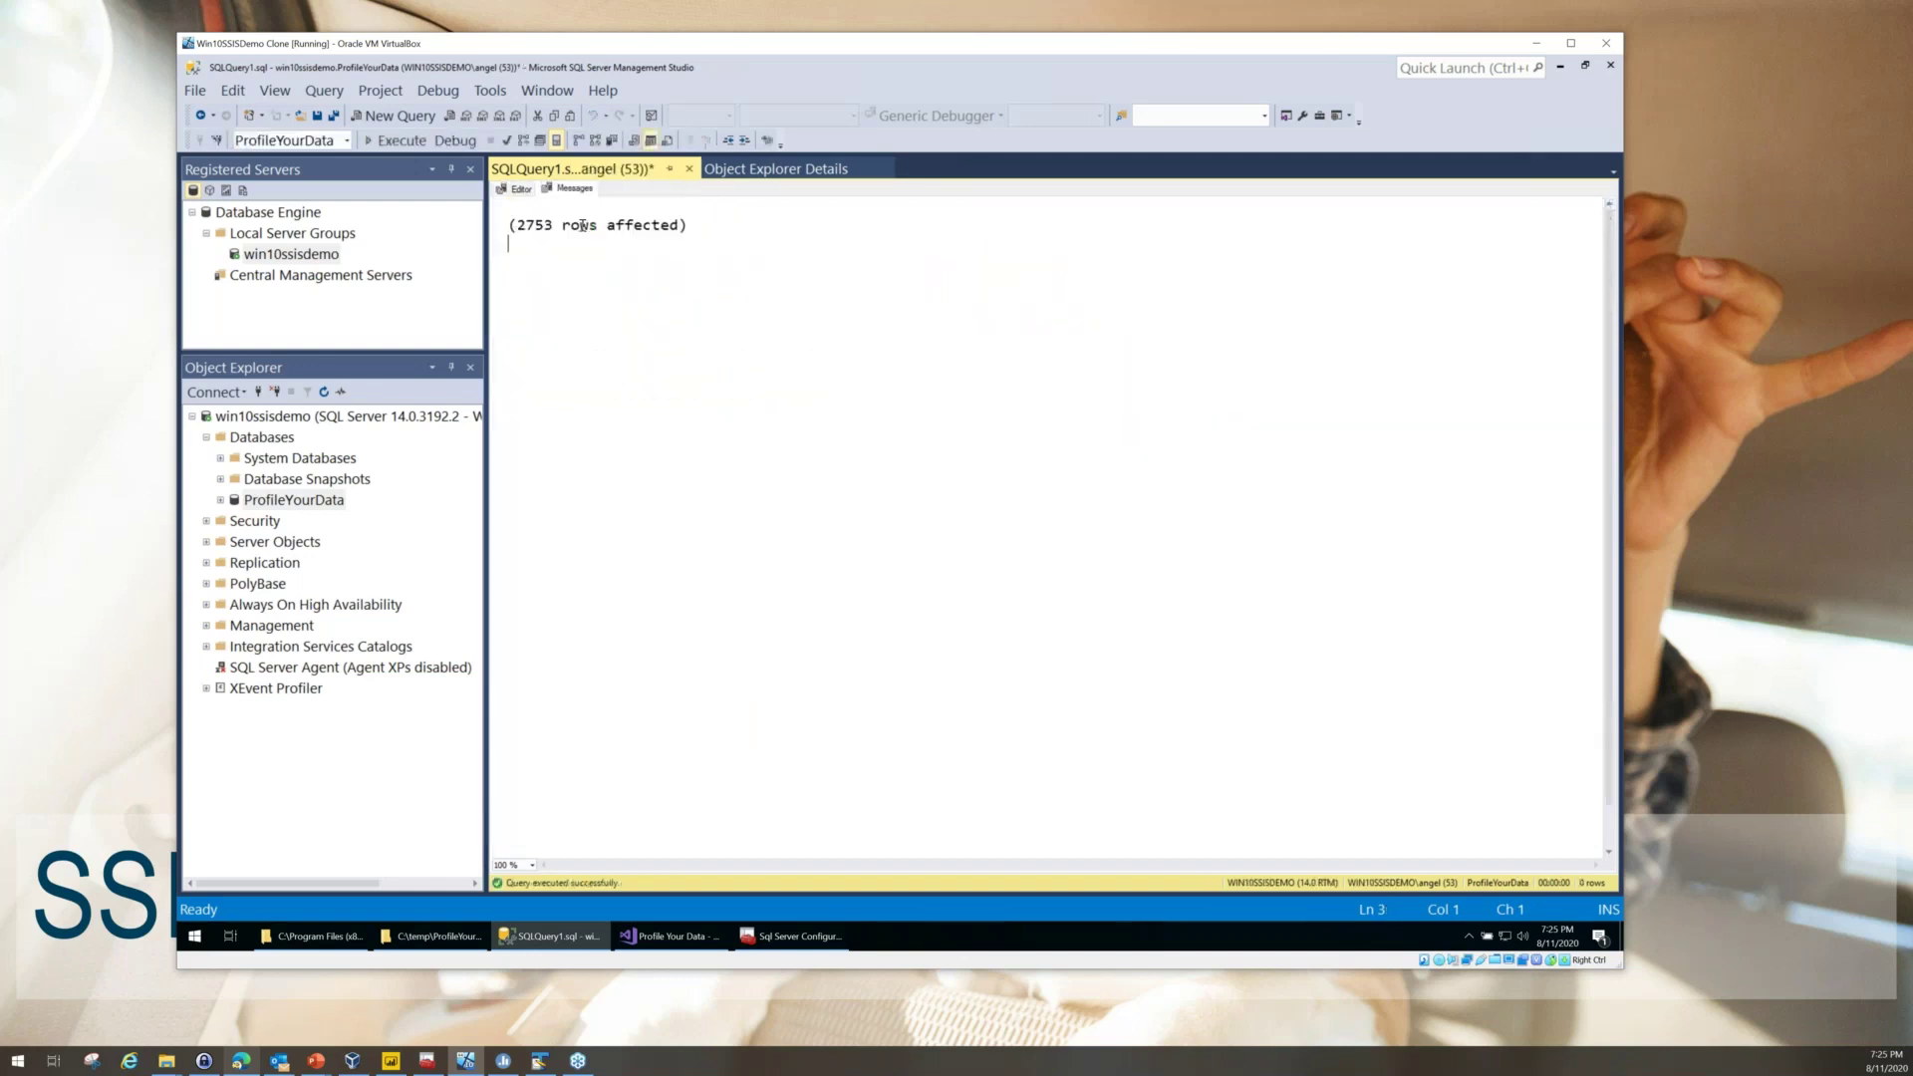
- Run the two SELECT statements below the UPDATE and review the AddressLine2 values returned from Person.Address and Stage.Address
left_click(519, 188)
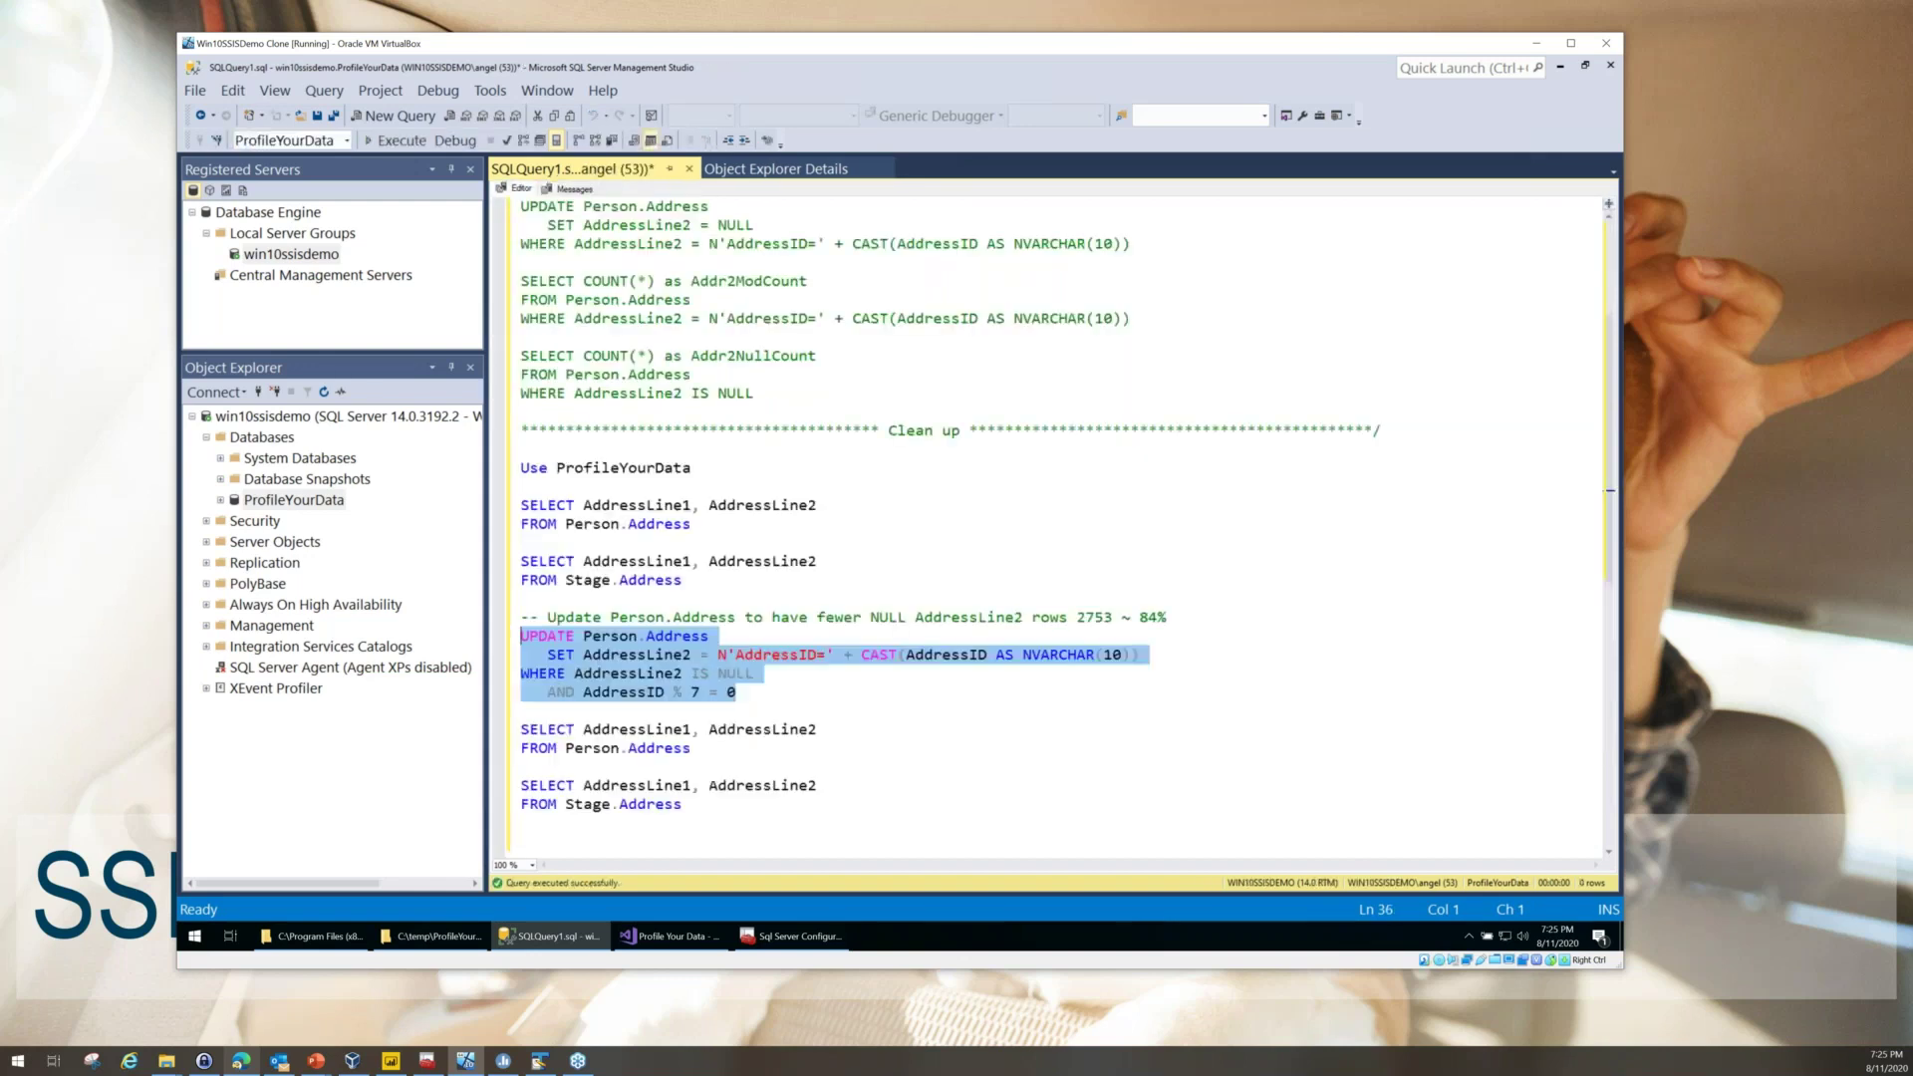
left_click_drag(742, 804, 524, 730)
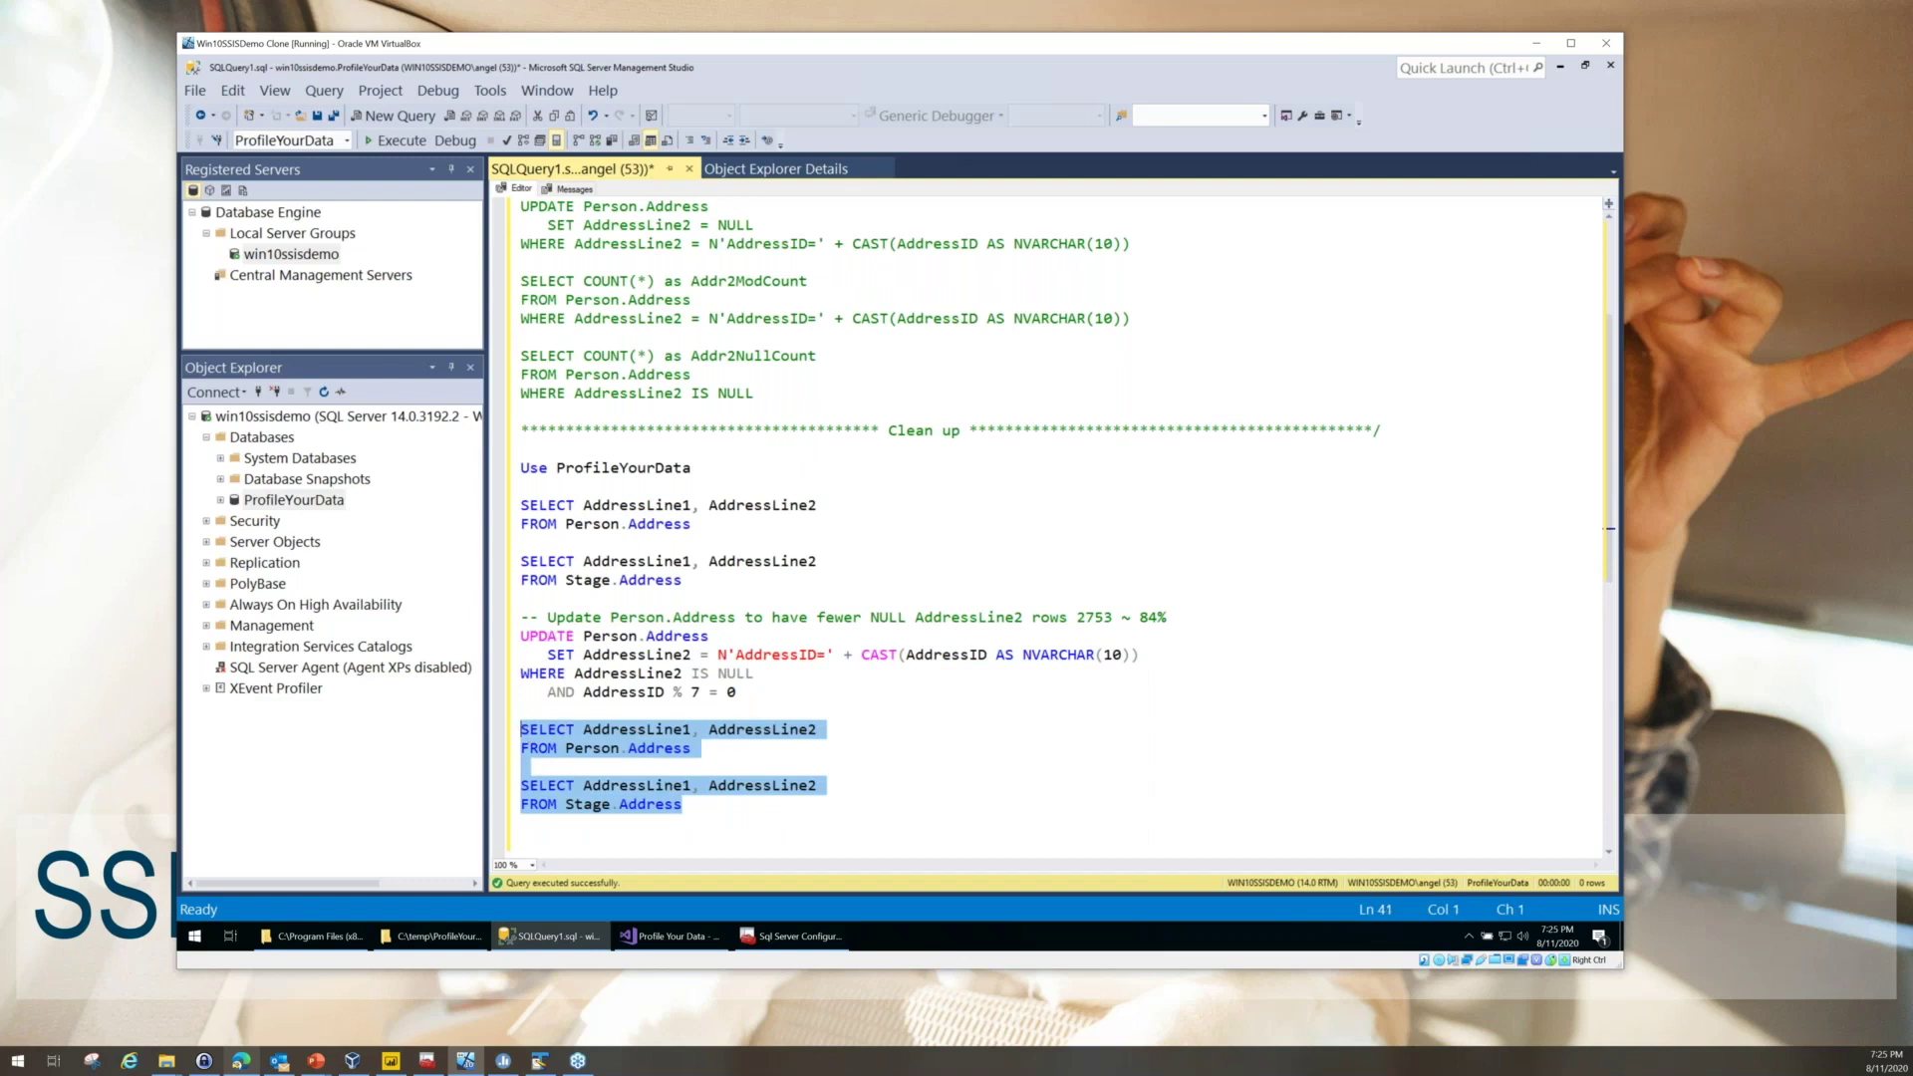
key("F5")
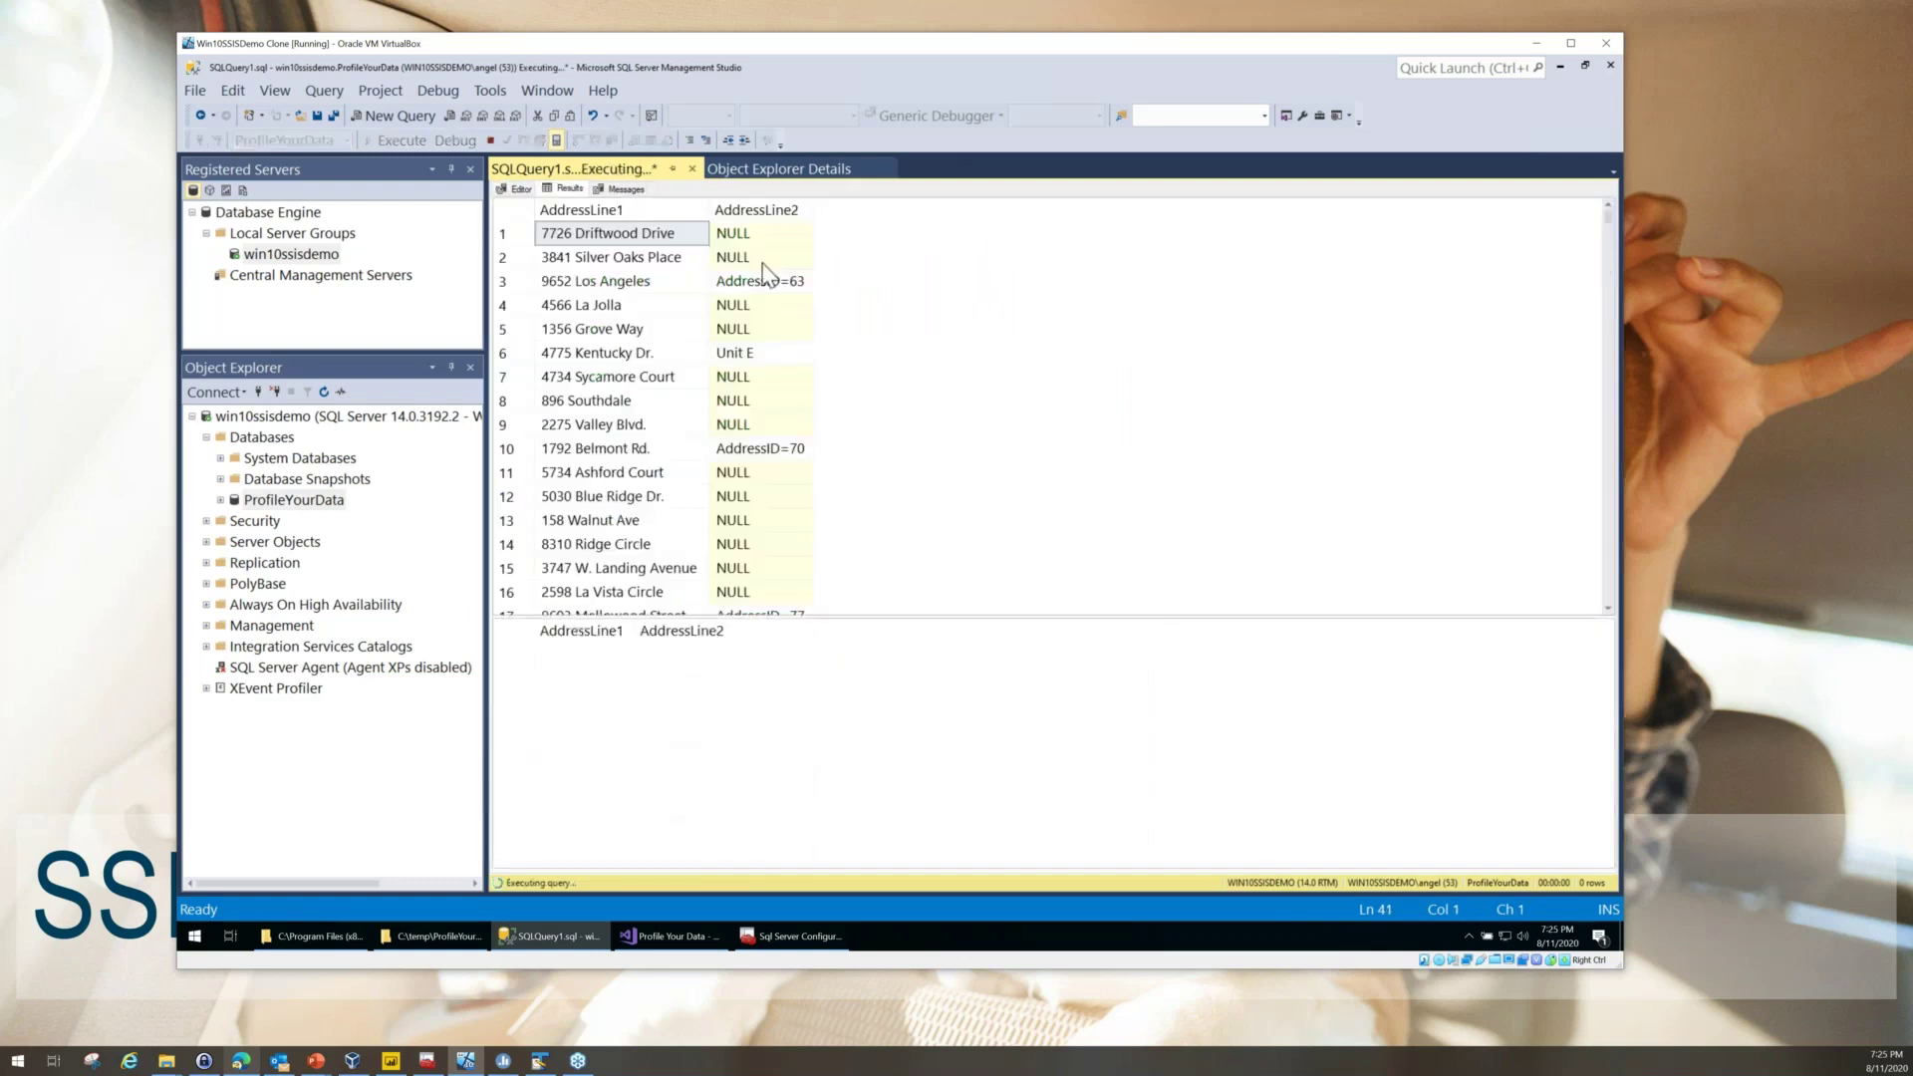
scroll(774, 291, "down", 4)
scroll(774, 293, "down", 1)
scroll(774, 293, "down", 20)
scroll(778, 304, "down", 20)
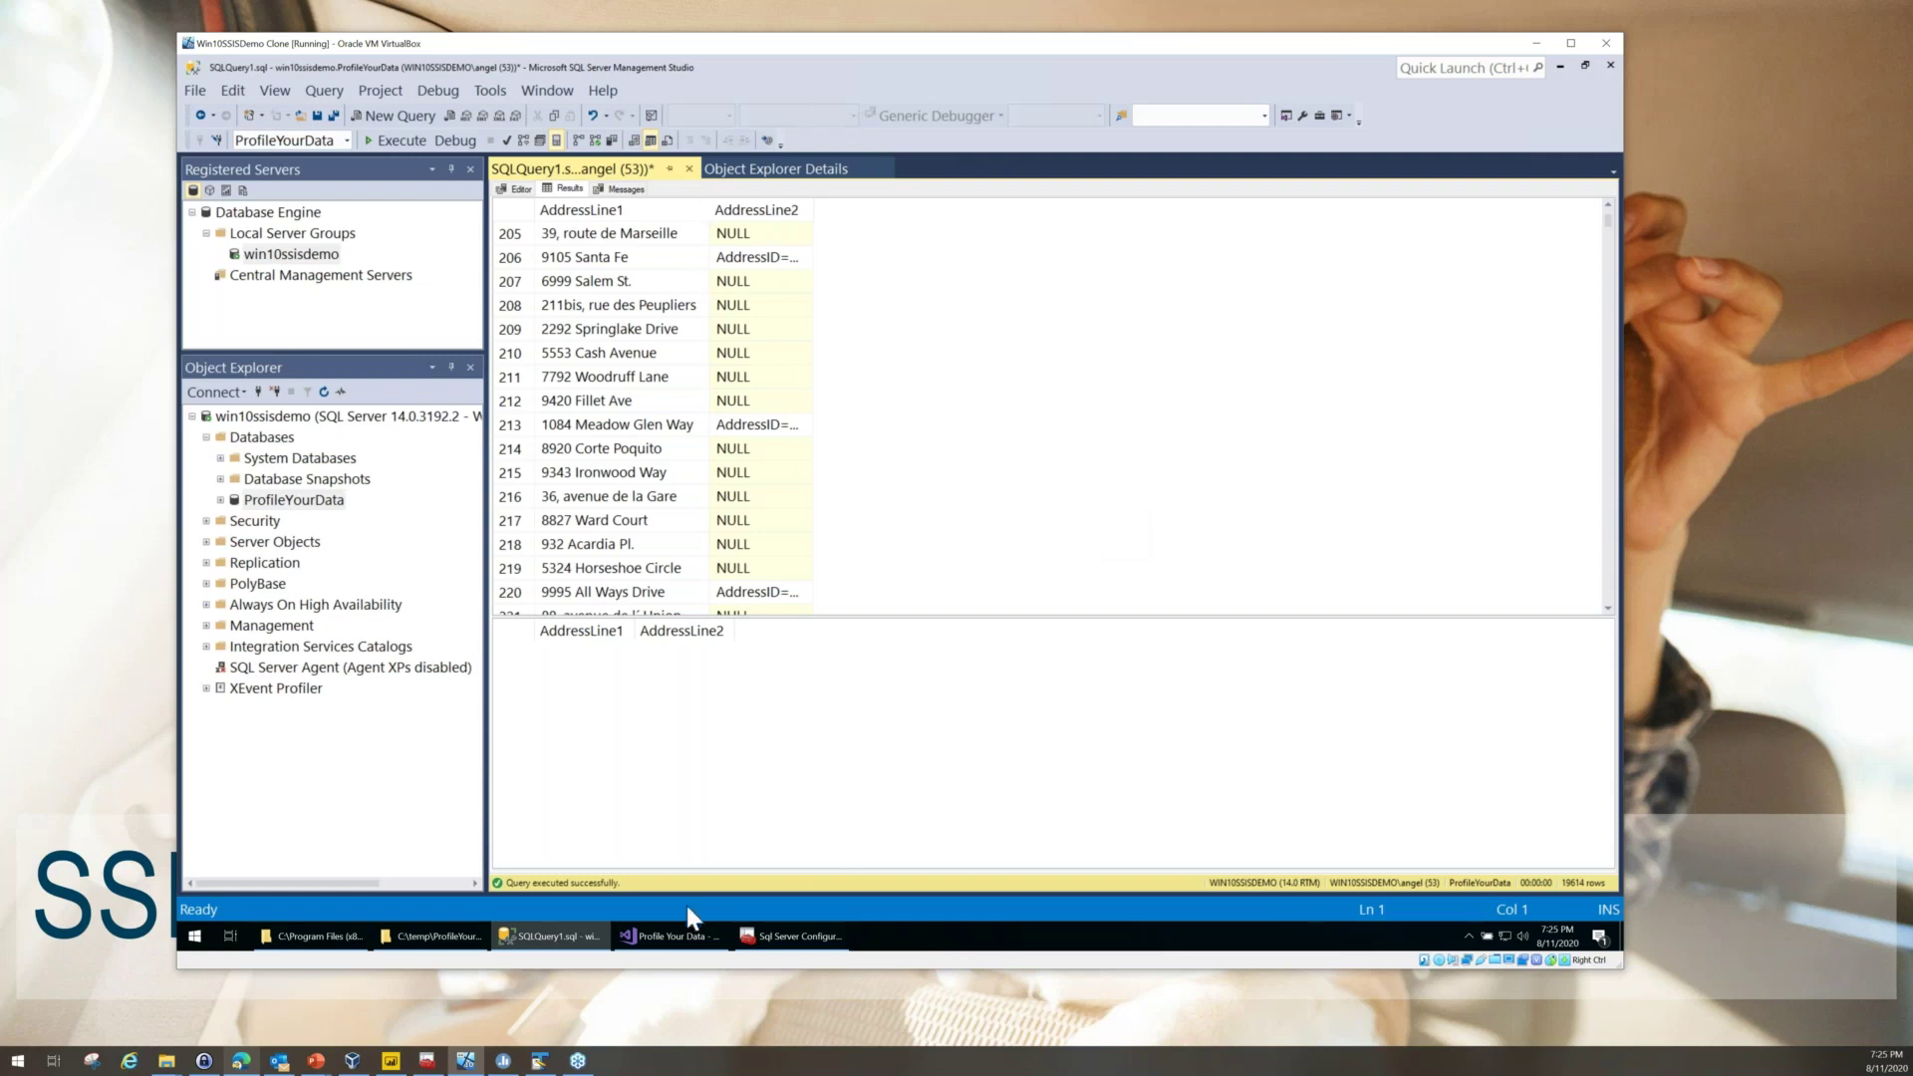
- Switch to Visual Studio, execute the CreateDataProfileForAutoConsumption.dtsx package again, and acknowledge the AddressLine2 null ratio message
left_click(686, 940)
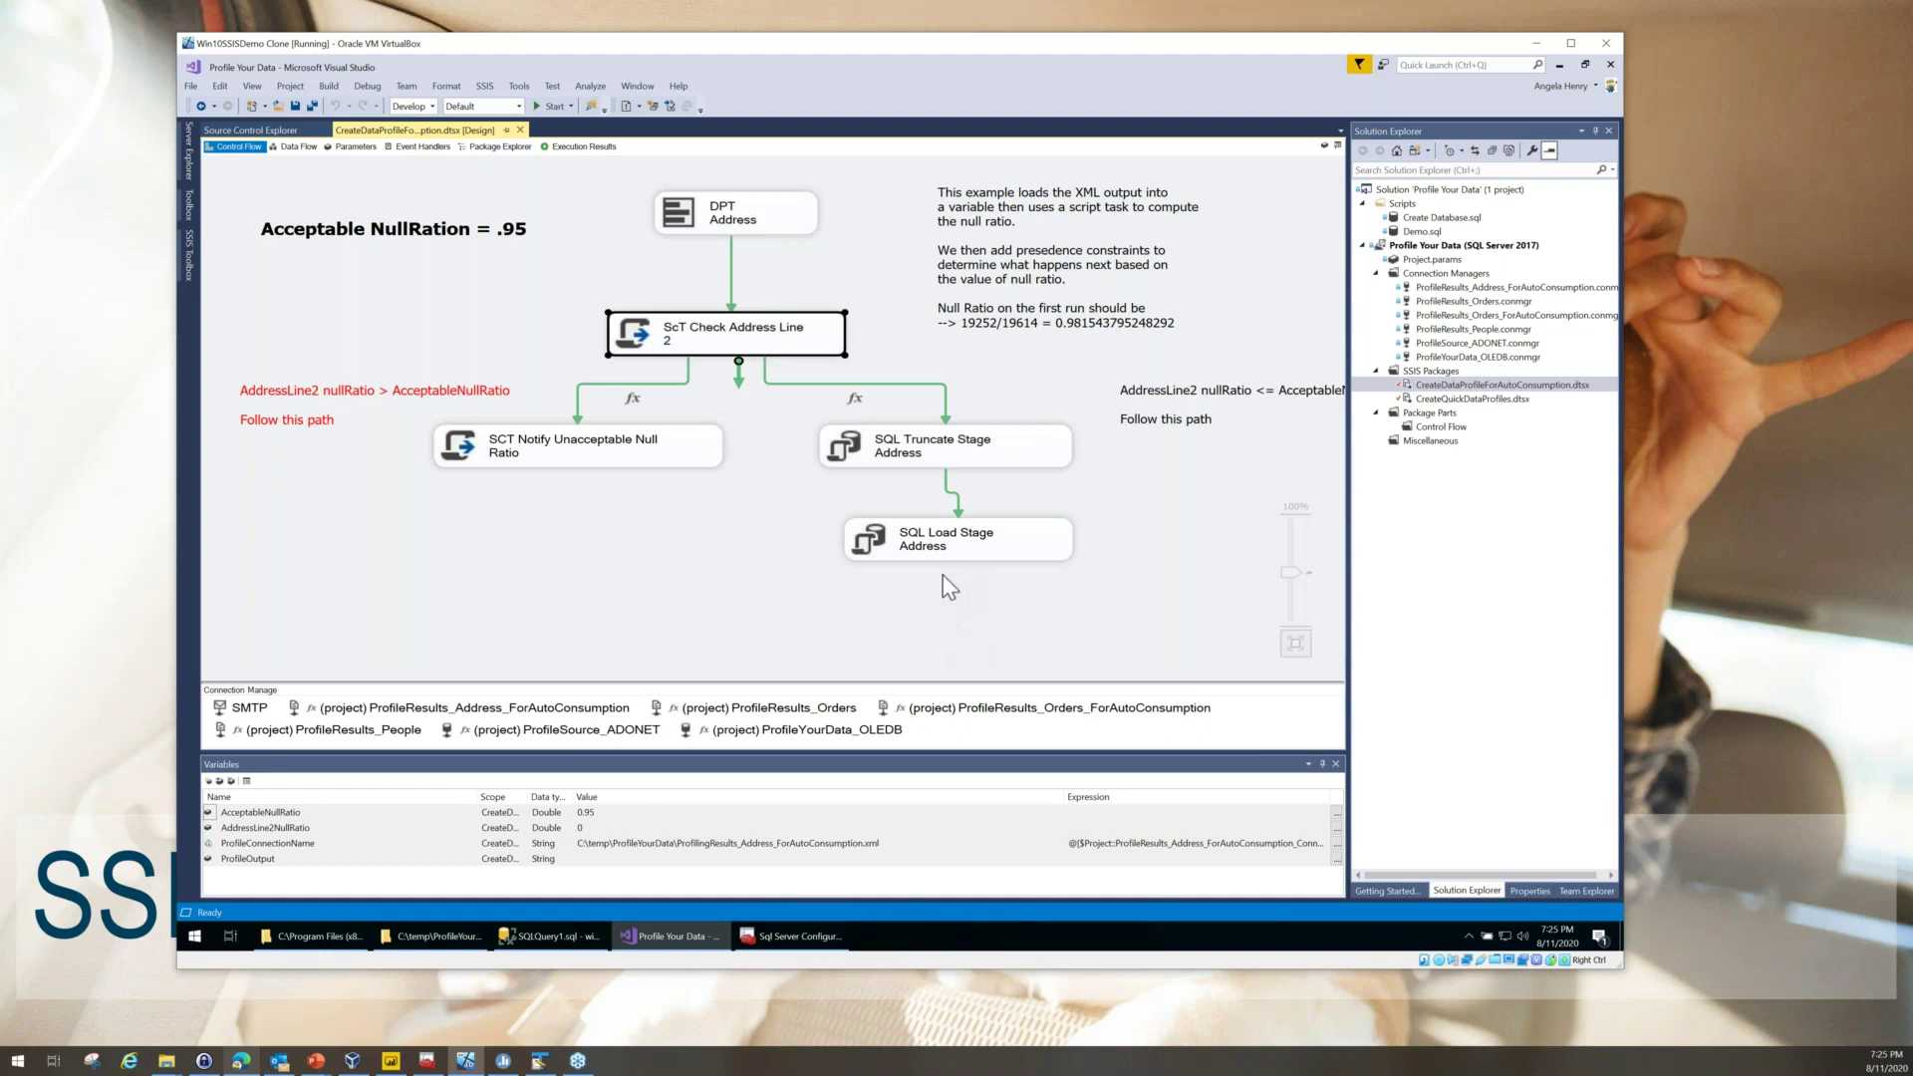
right_click(1460, 385)
left_click(1349, 408)
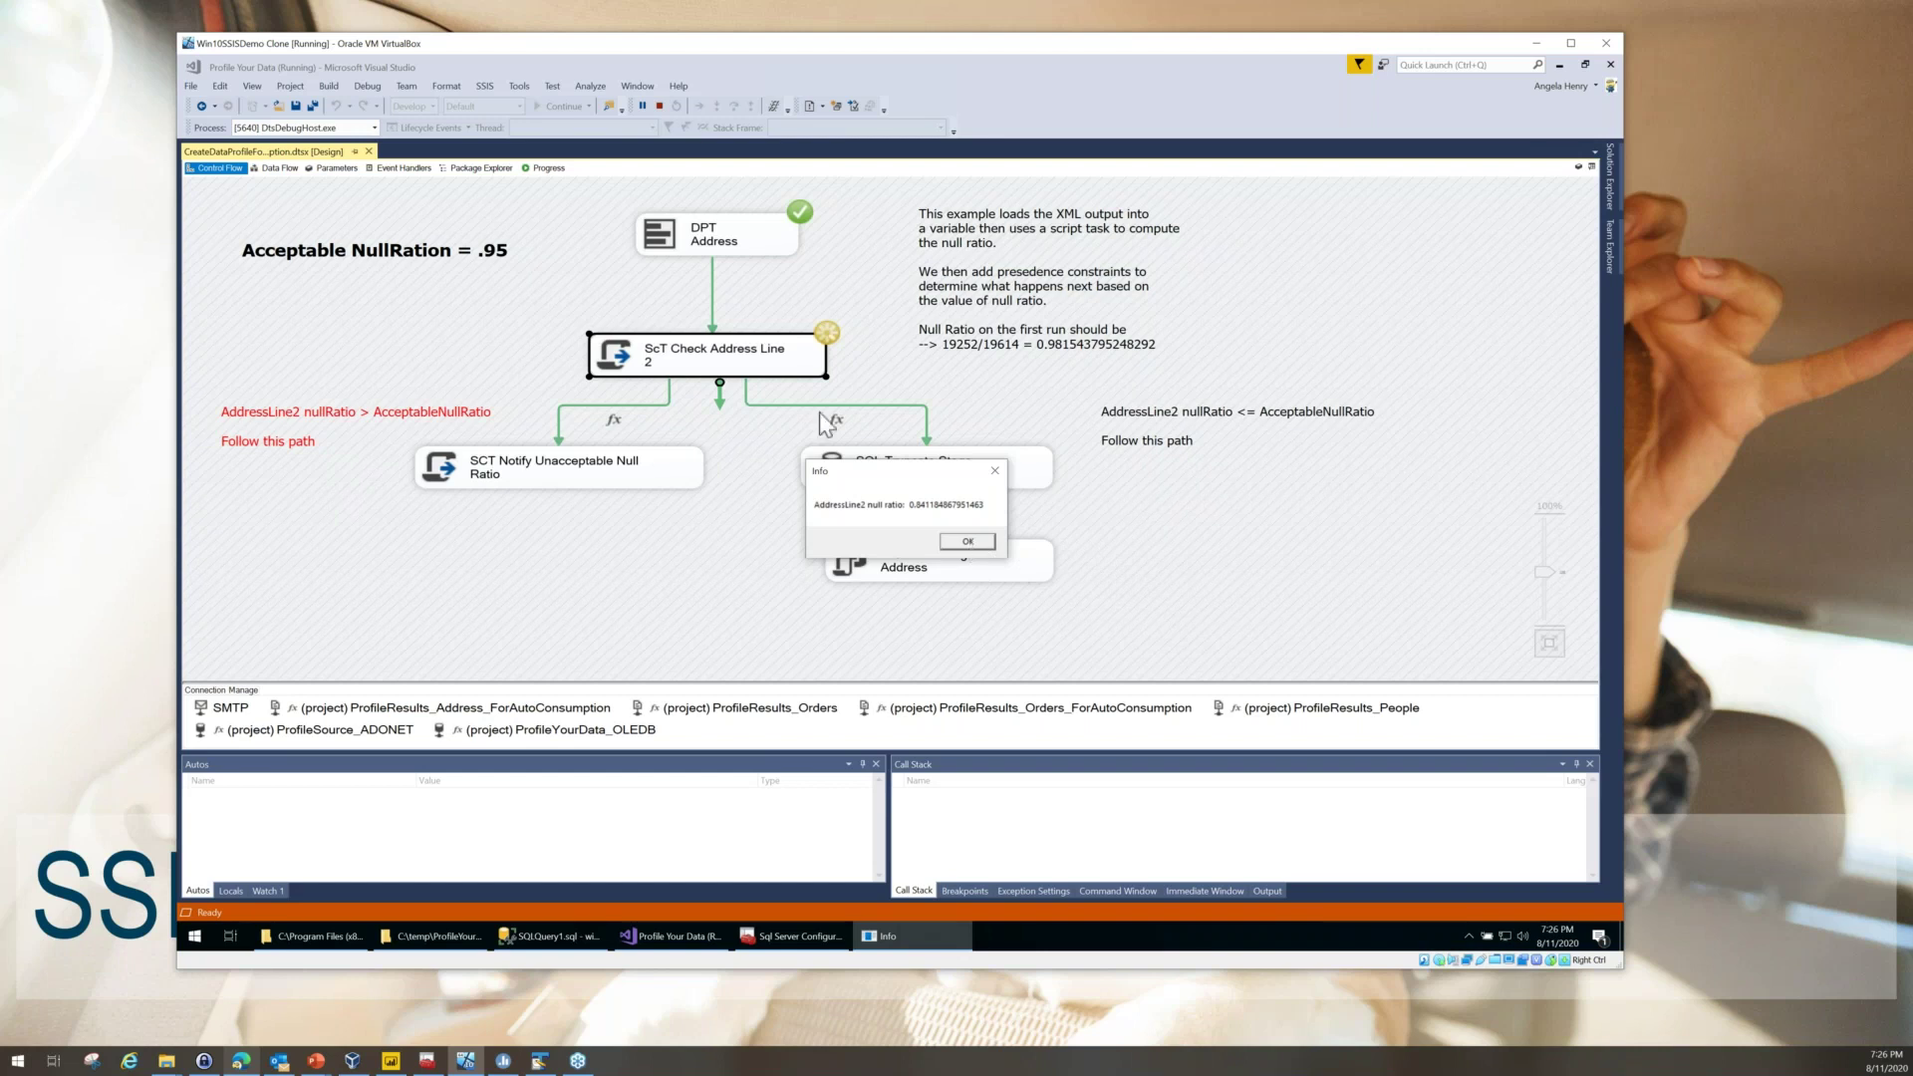
left_click(967, 542)
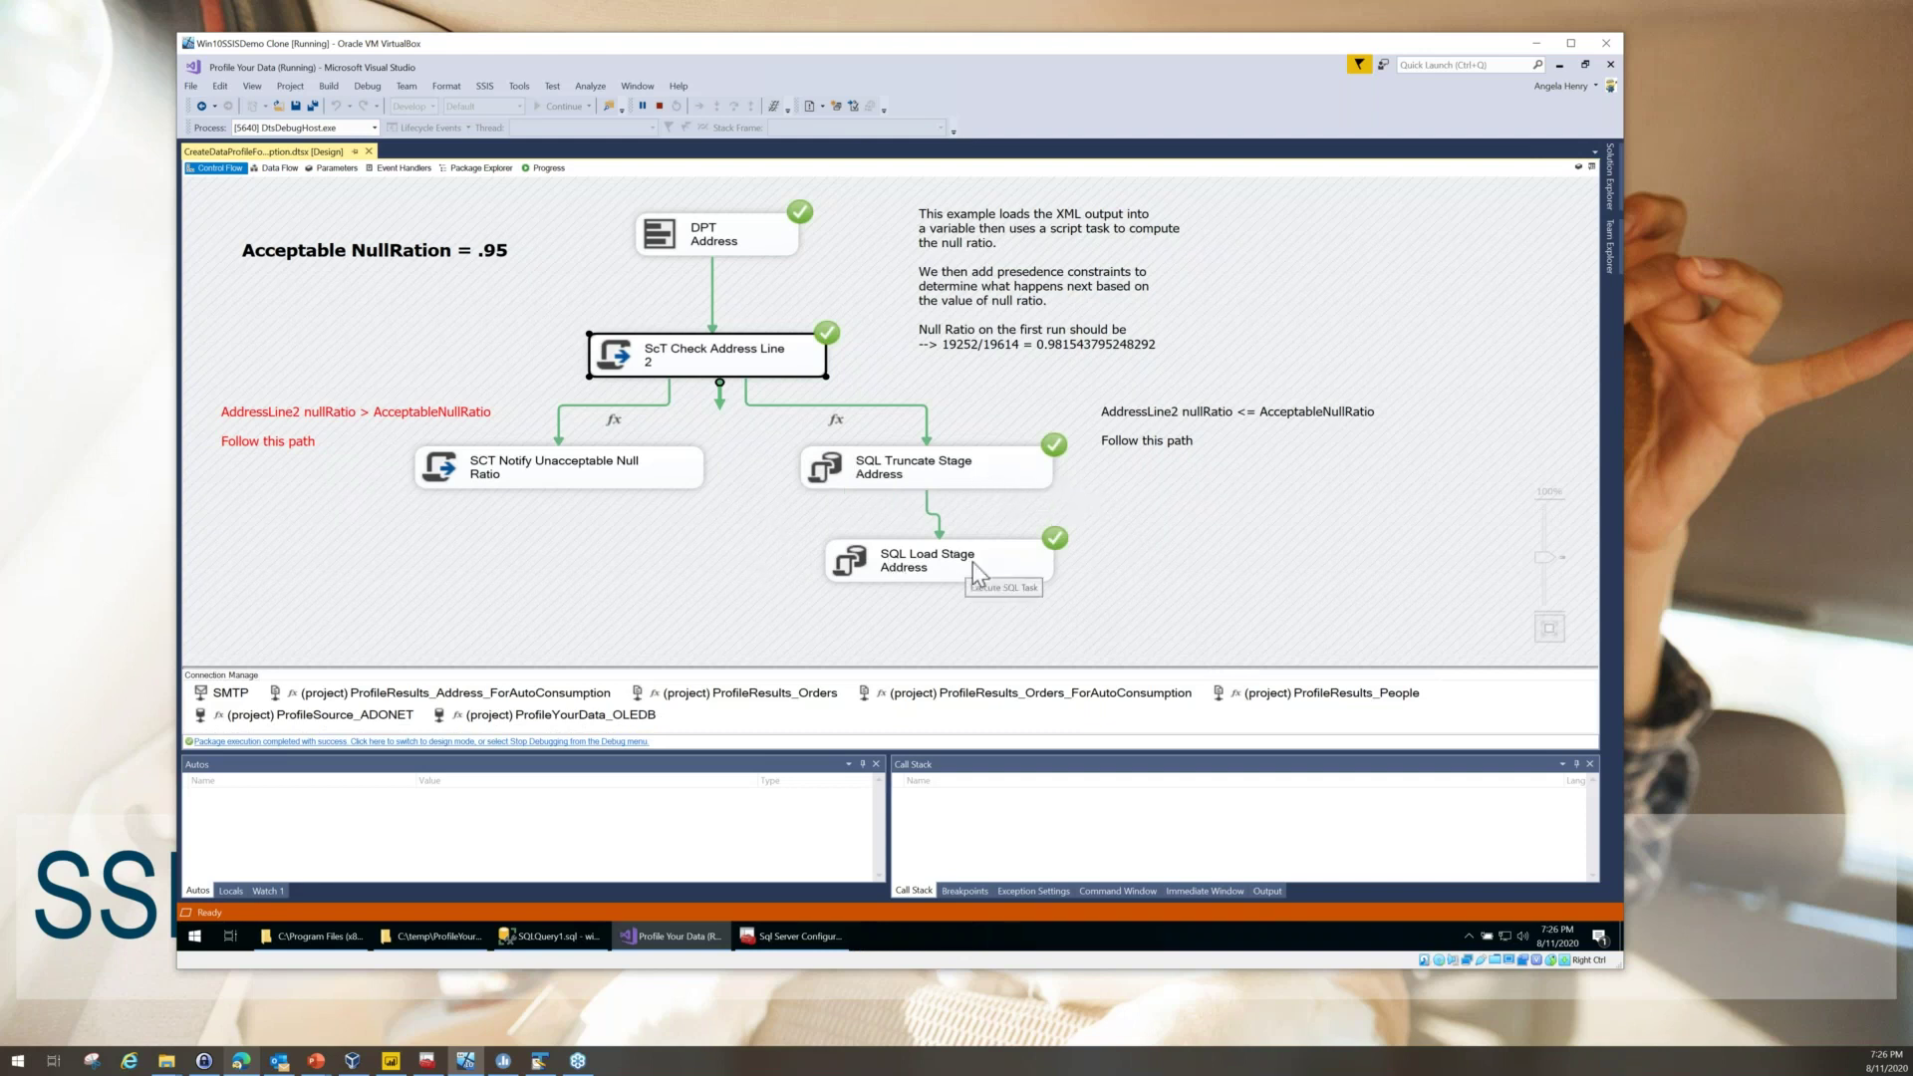
- Rerun the final two SELECT statements in SQL Server Management Studio, compare the Person.Address and Stage.Address rows, and return to Visual Studio
left_click(543, 952)
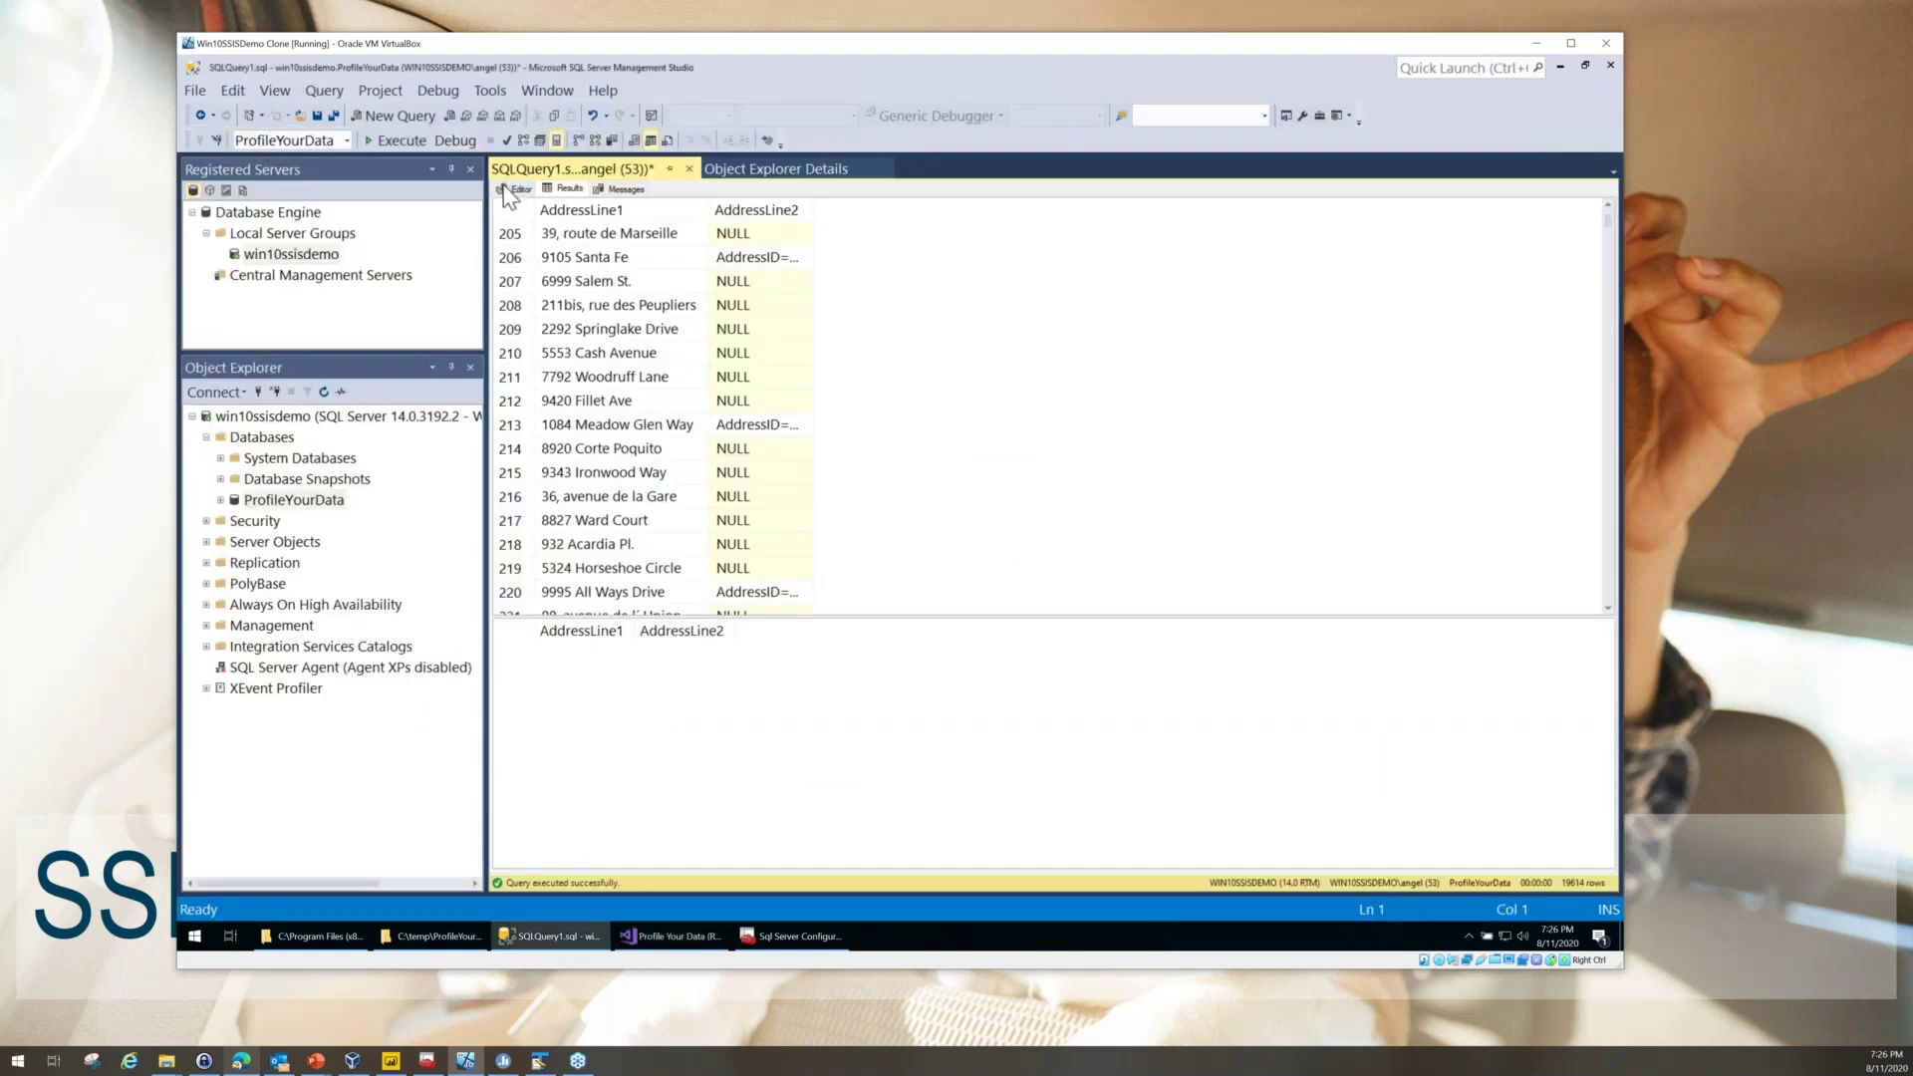
left_click(505, 189)
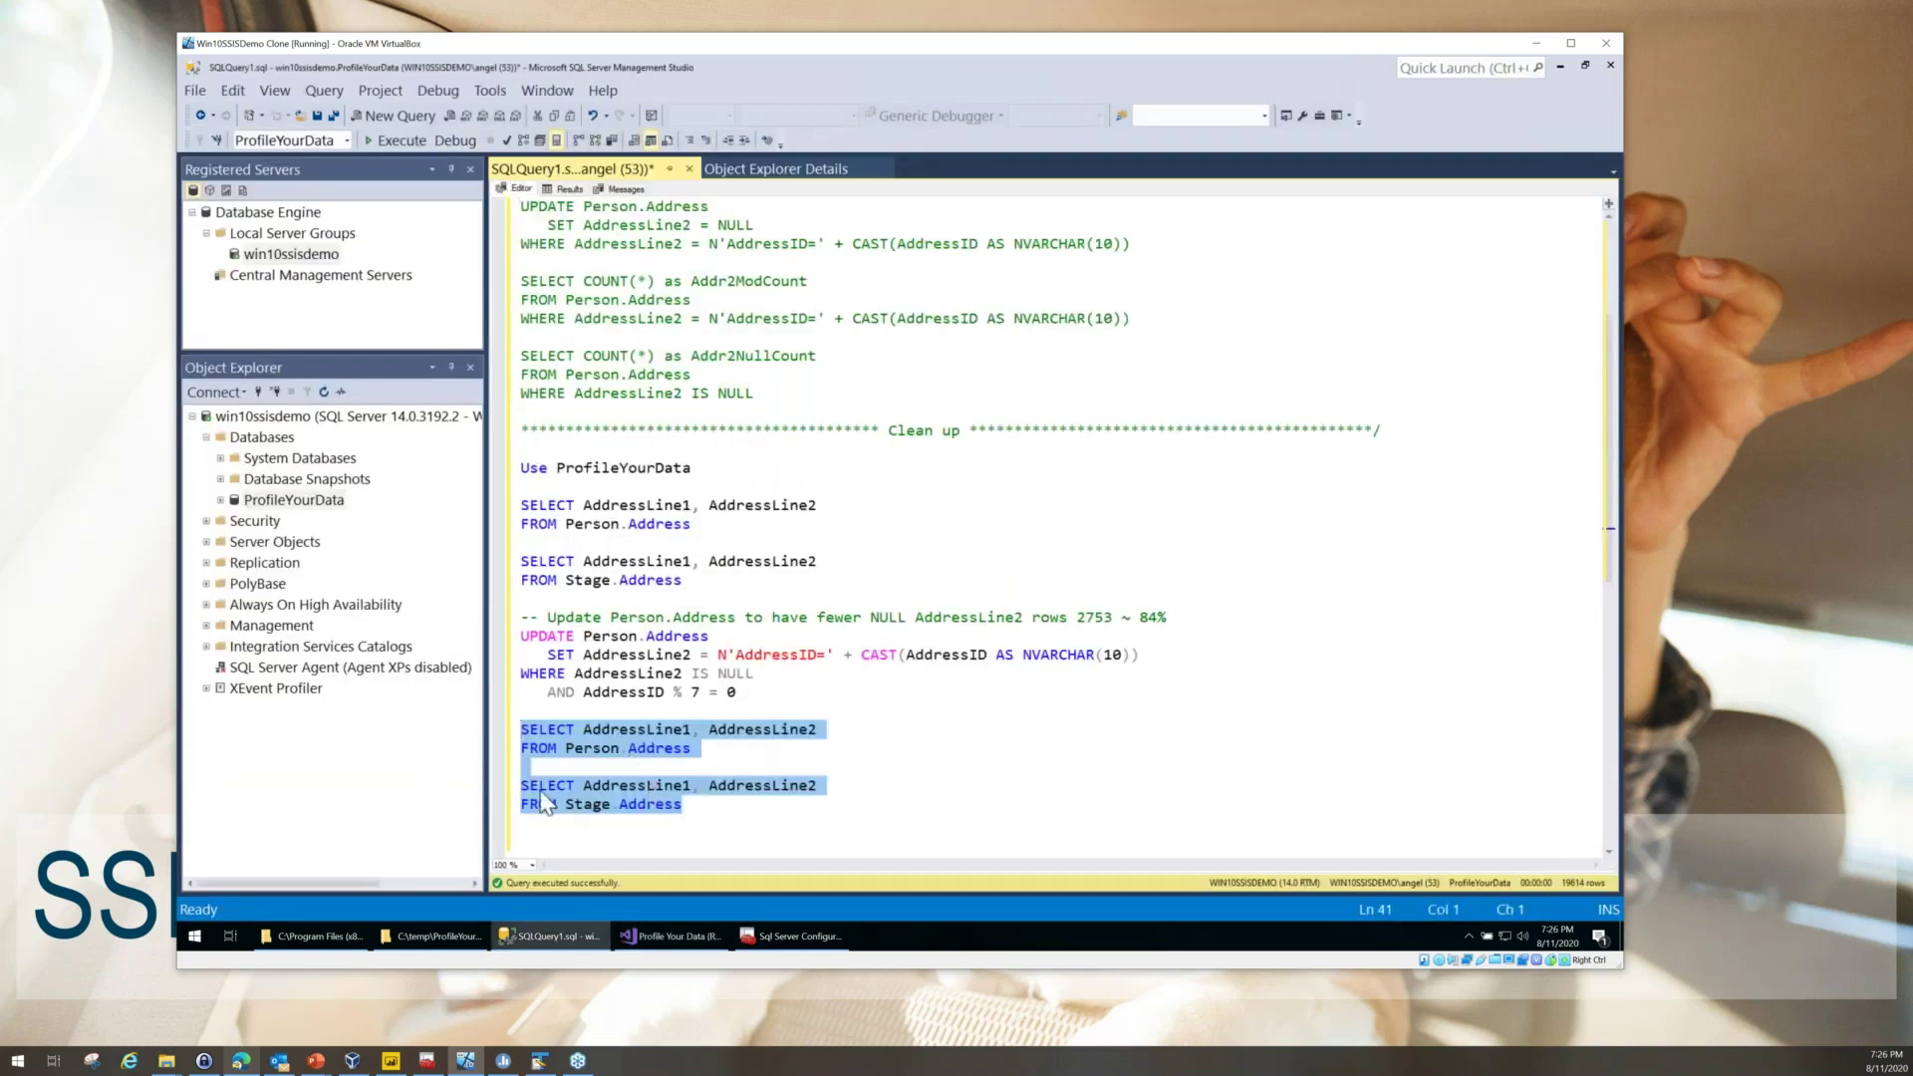
left_click(397, 140)
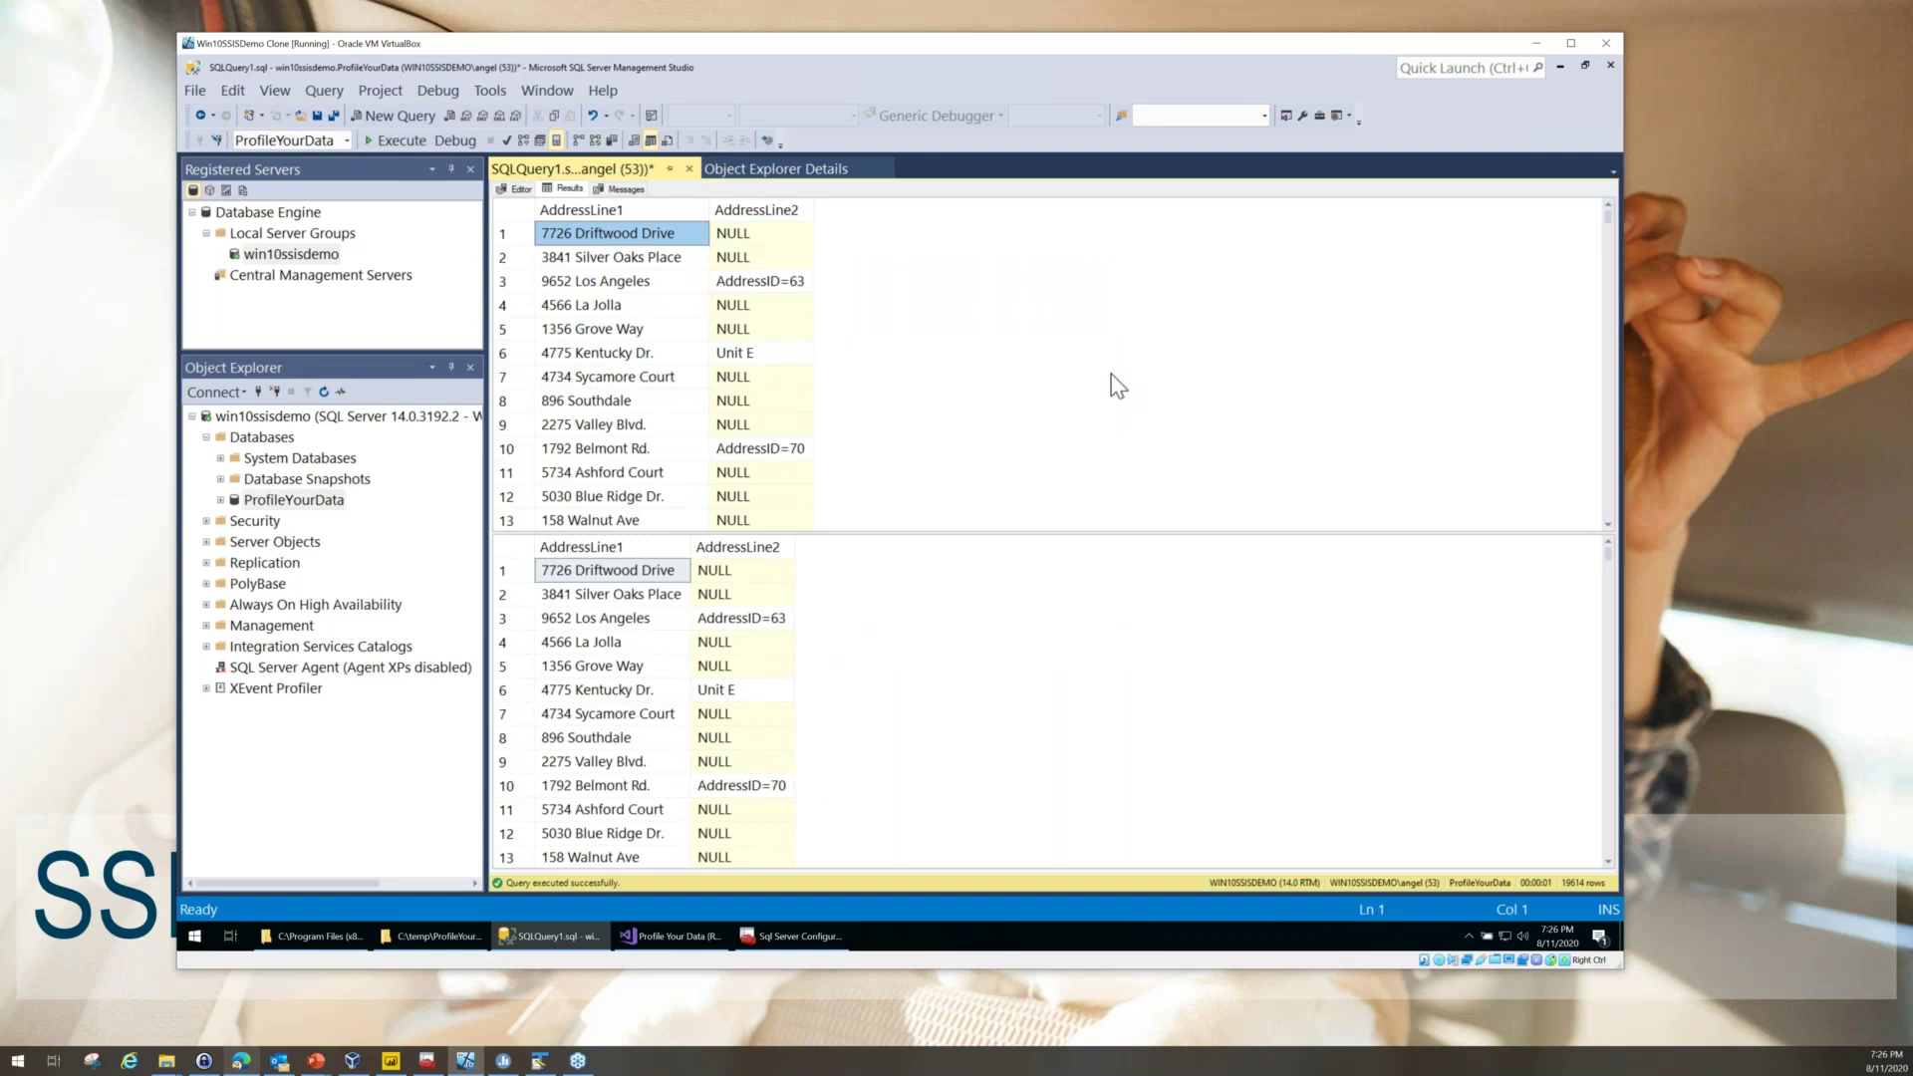
left_click(1144, 683)
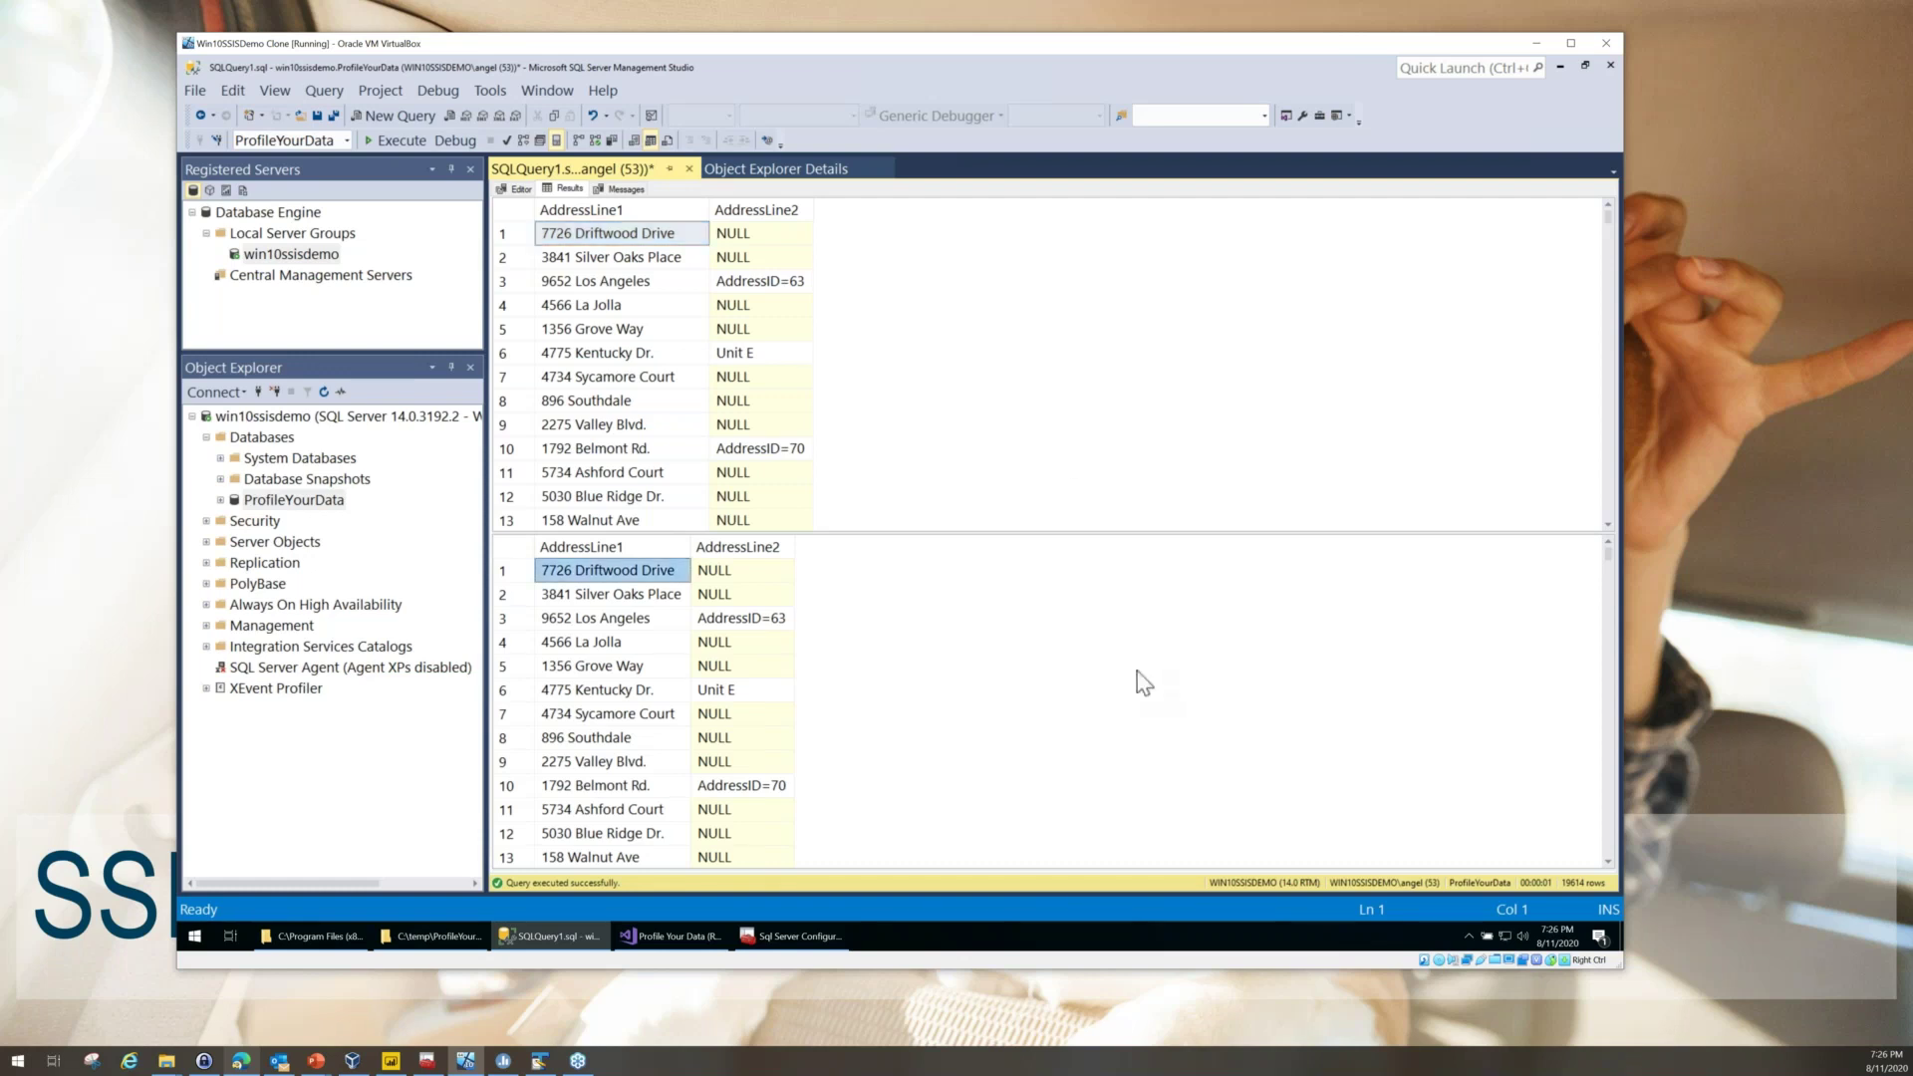
left_click(697, 938)
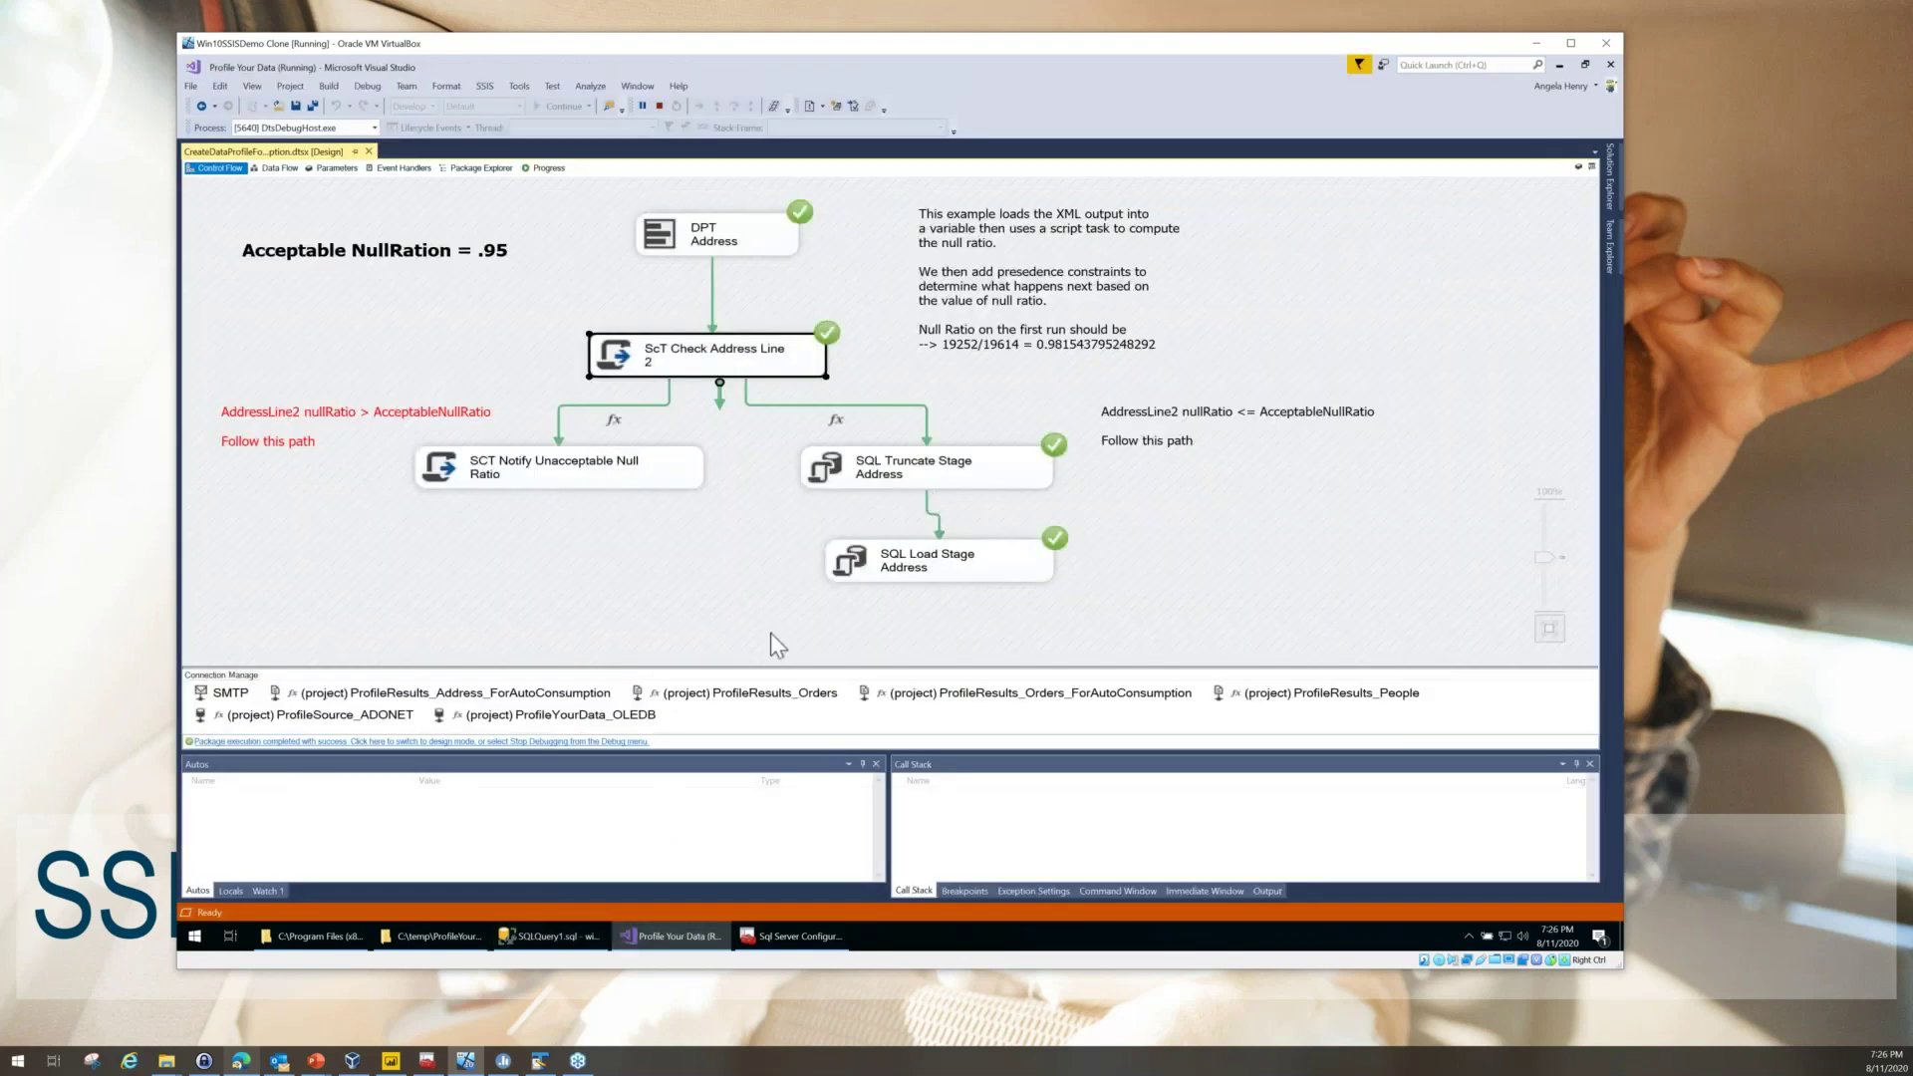